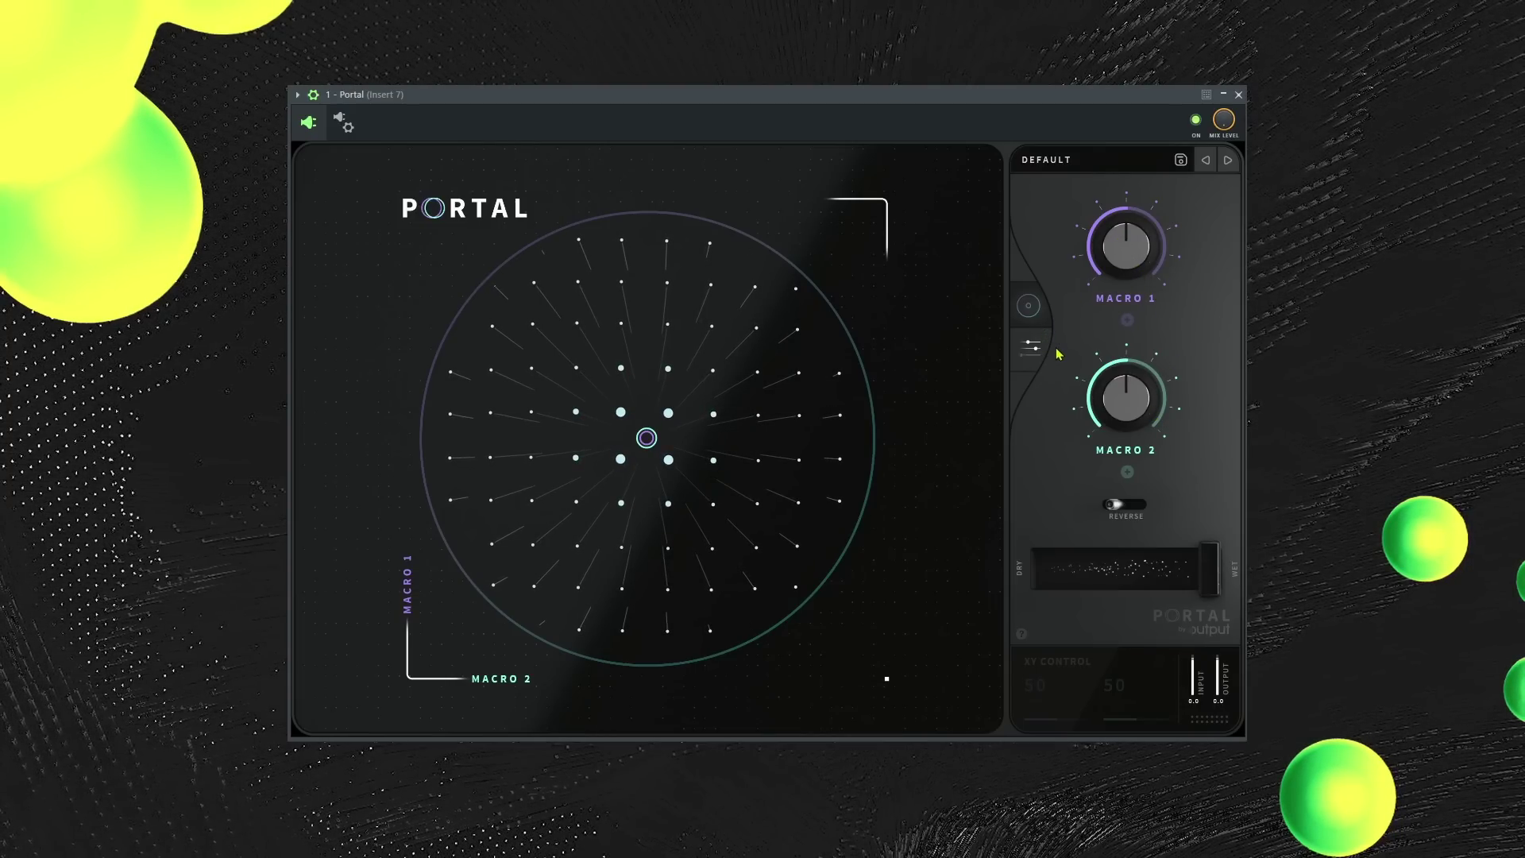
Step: Move the XY control to 73 and 77 percent and open Portal's advanced controls
{"action": "left_click_drag", "start_coordinate": [647, 439], "coordinate": [748, 353]}
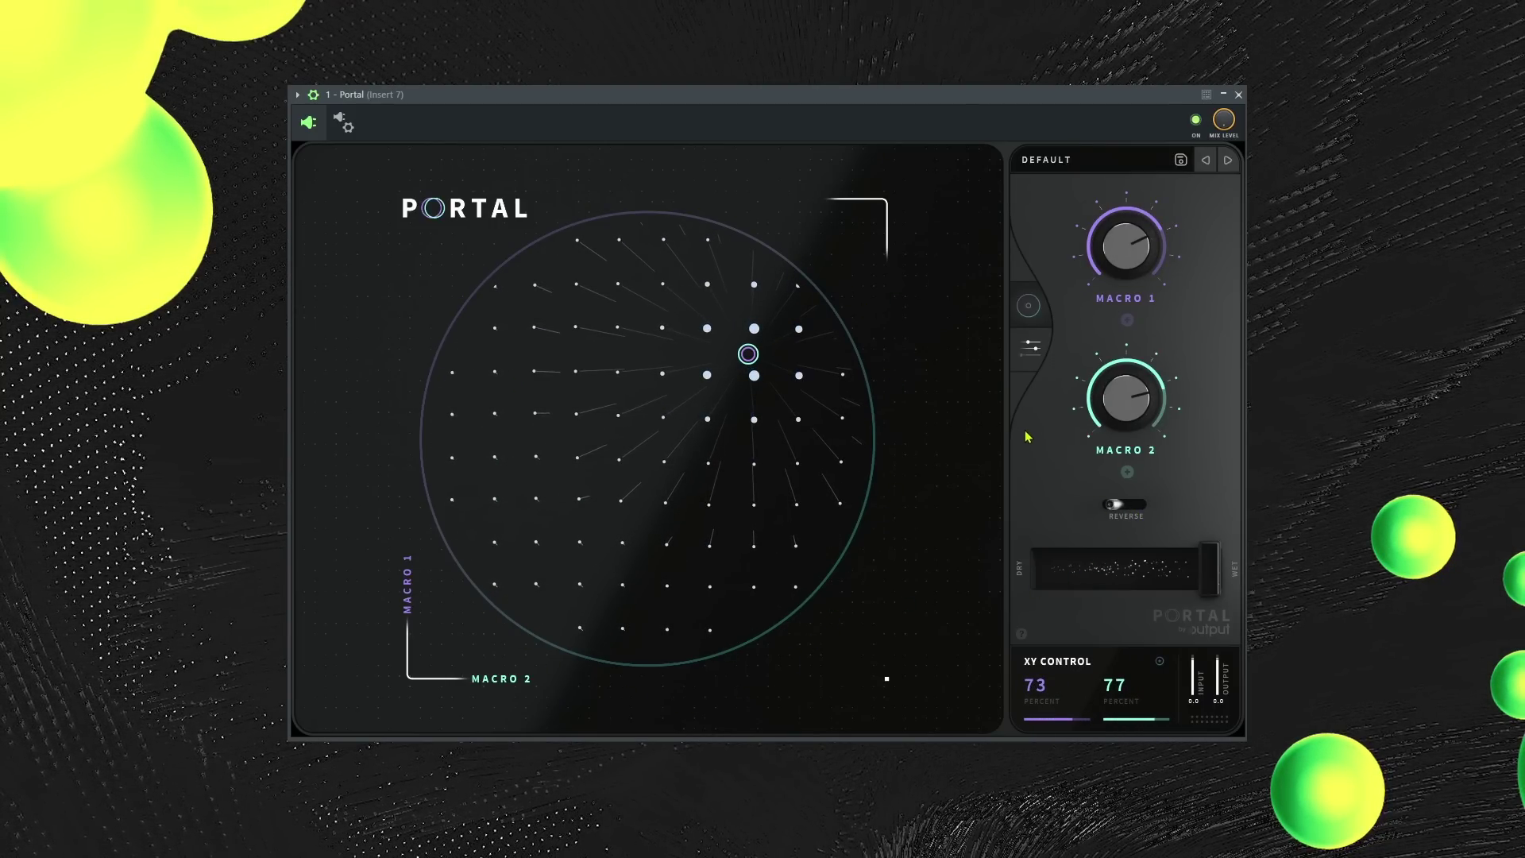
{"action": "left_click", "coordinate": [1031, 347]}
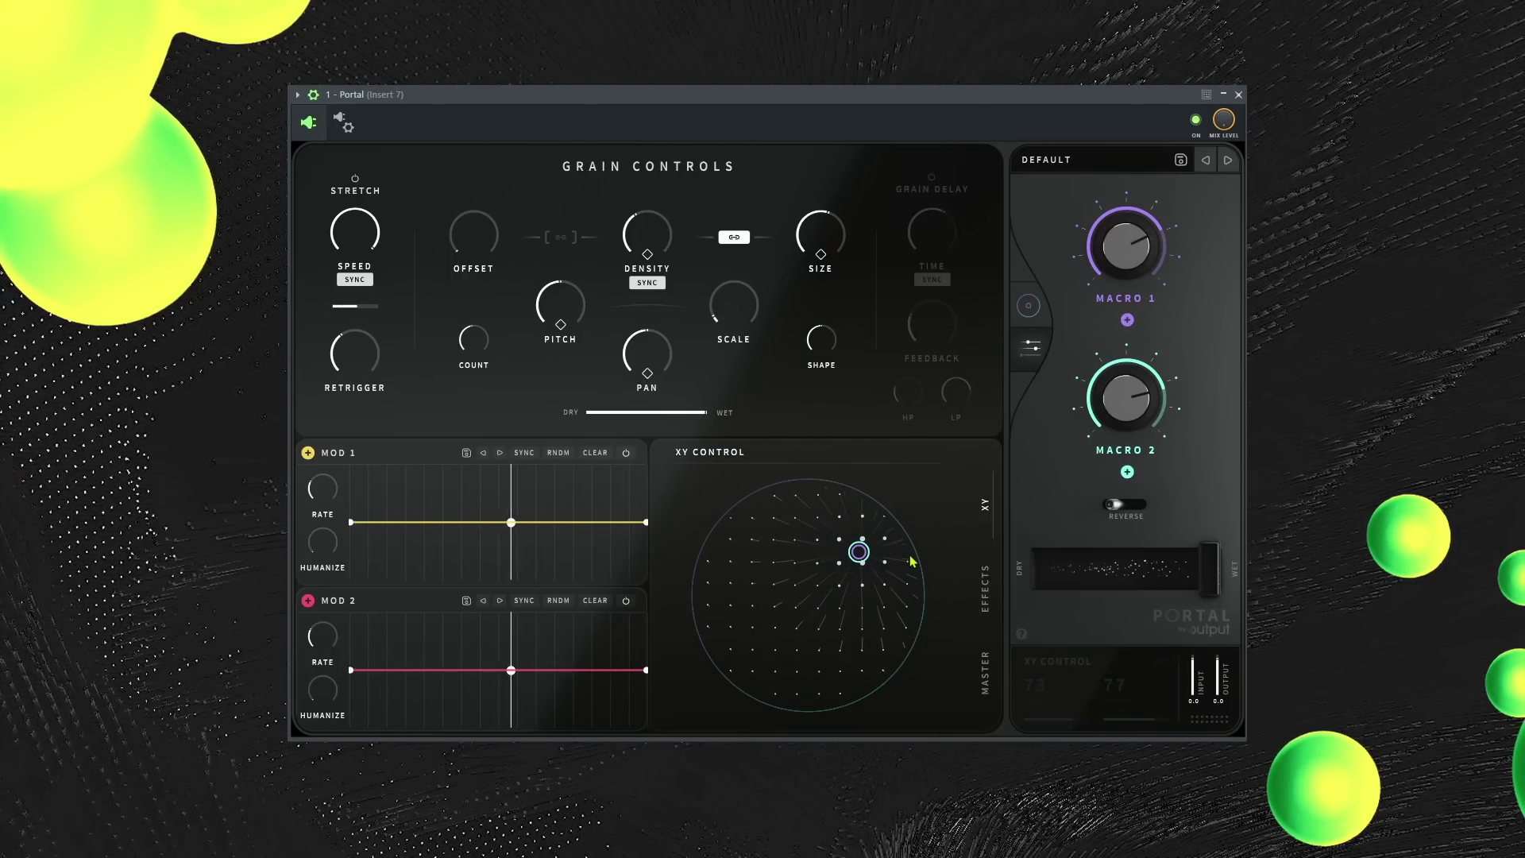
Step: Load Reverb into the first effects slot and Delay into the second
{"action": "left_click", "coordinate": [984, 605]}
{"action": "left_click", "coordinate": [802, 452]}
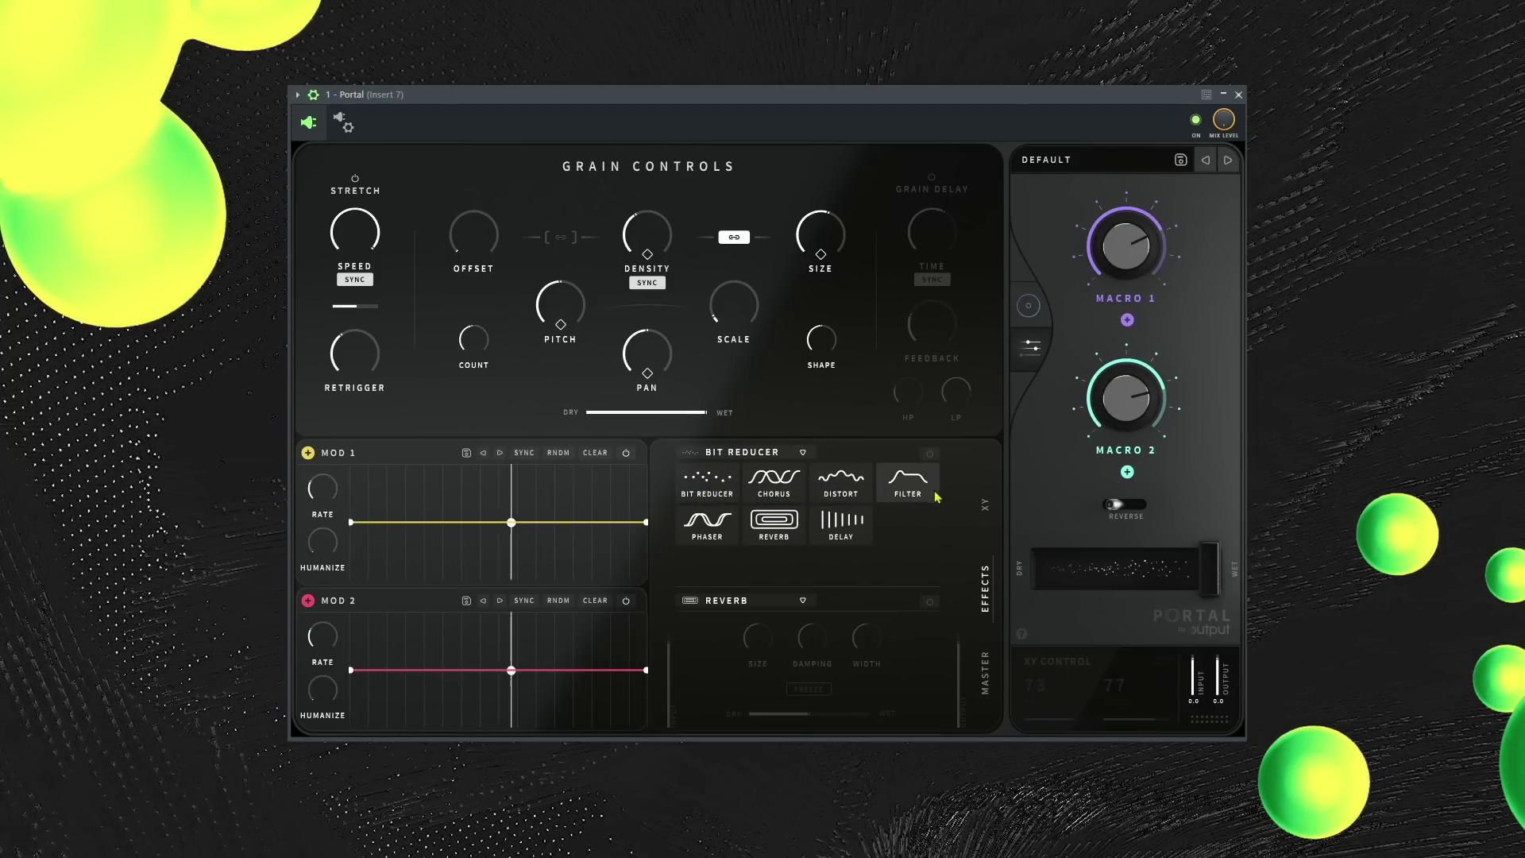
{"action": "left_click", "coordinate": [774, 520]}
{"action": "left_click", "coordinate": [778, 600]}
{"action": "left_click", "coordinate": [840, 669]}
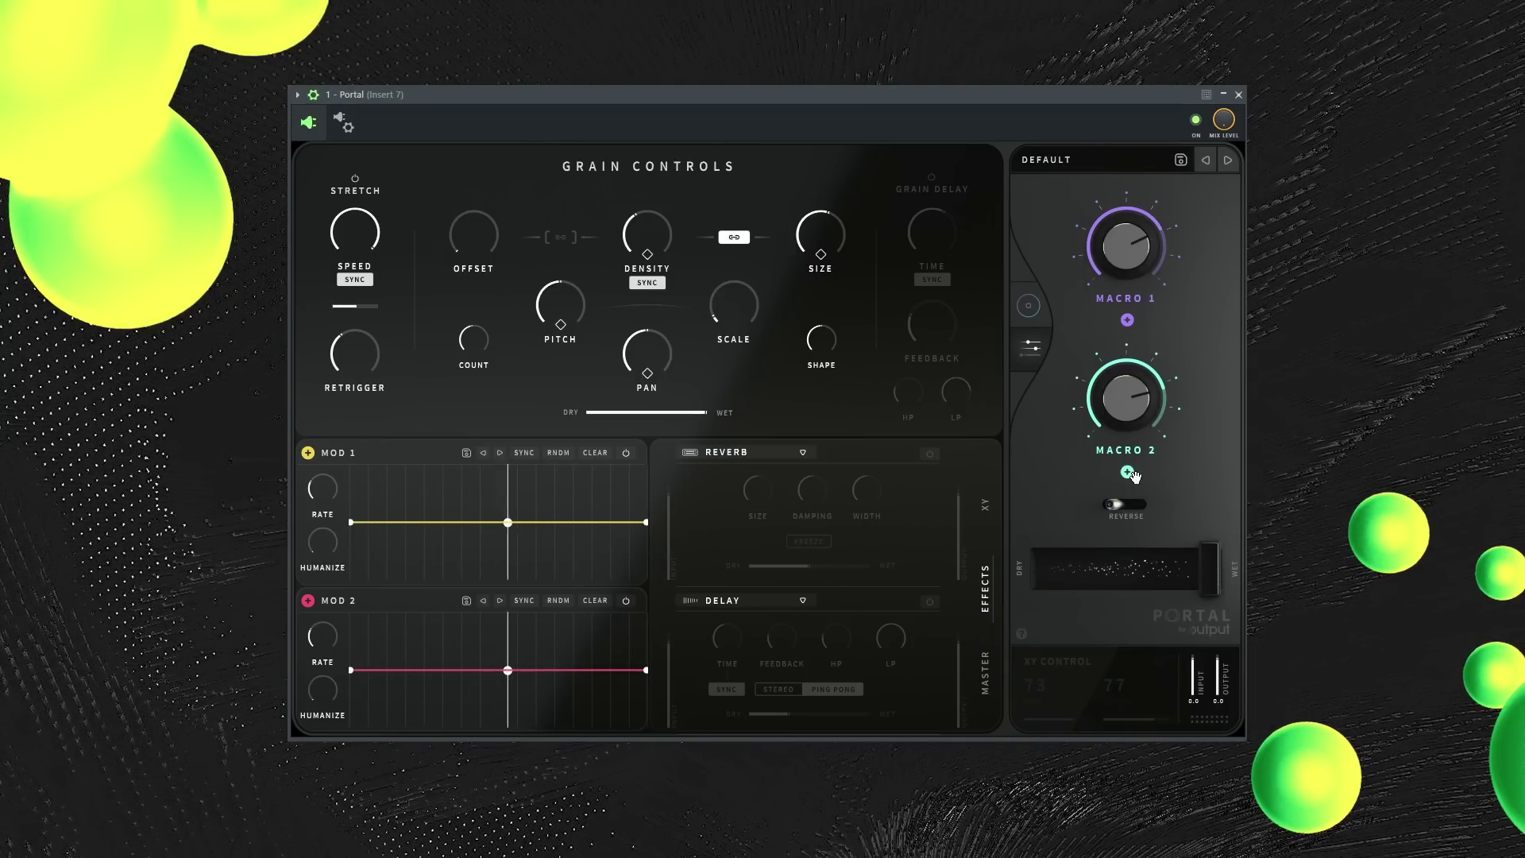
Step: Map Macro 2 to the grain Shape at +48 depth and set Macro 2 to 30 percent
{"action": "left_click_drag", "start_coordinate": [1126, 472], "coordinate": [830, 339]}
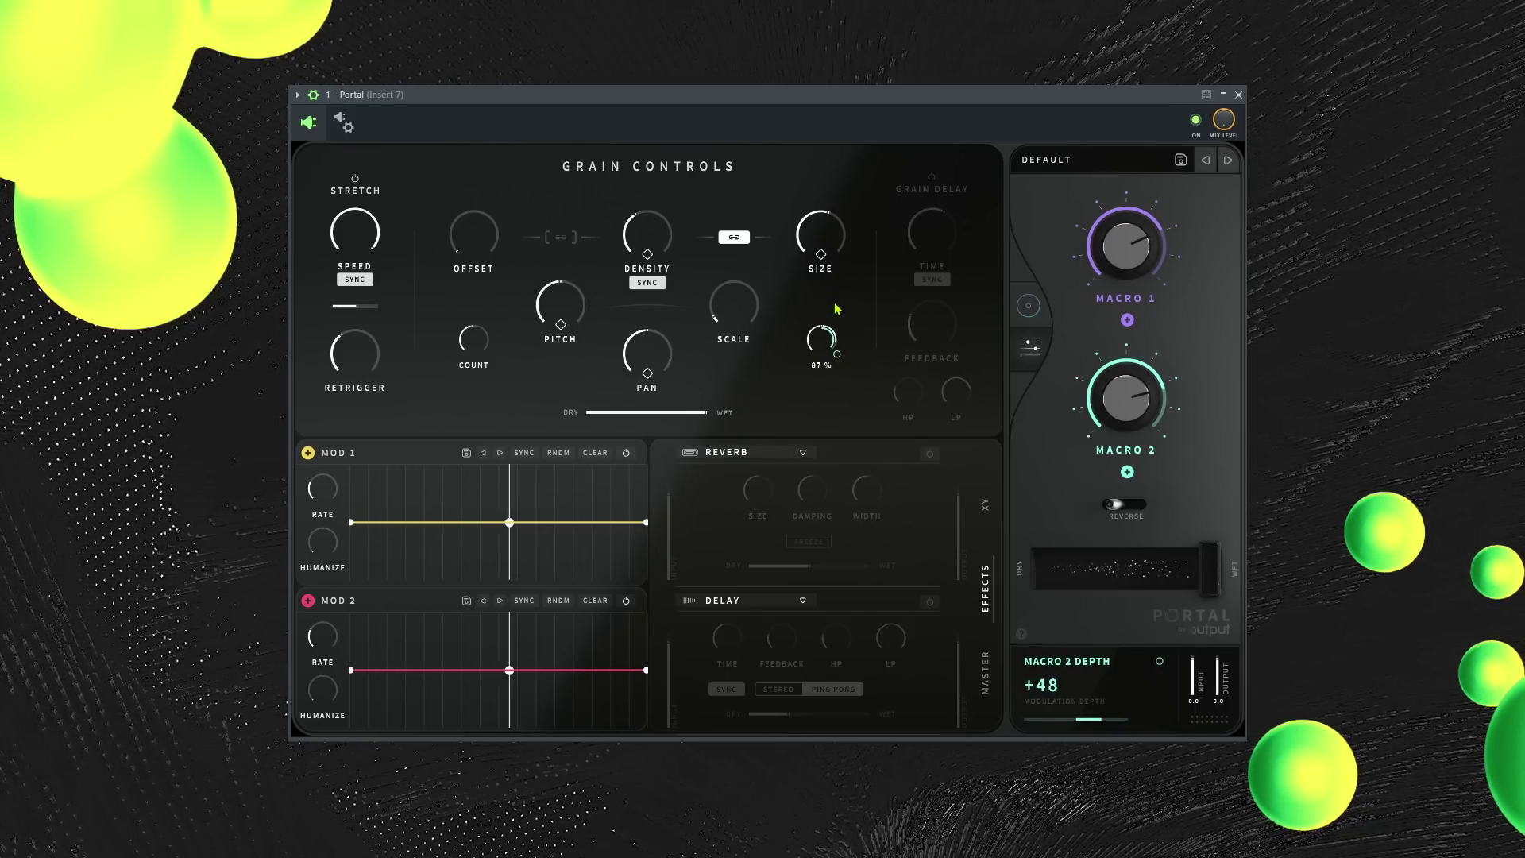
{"action": "left_click_drag", "start_coordinate": [1131, 418], "coordinate": [1130, 441]}
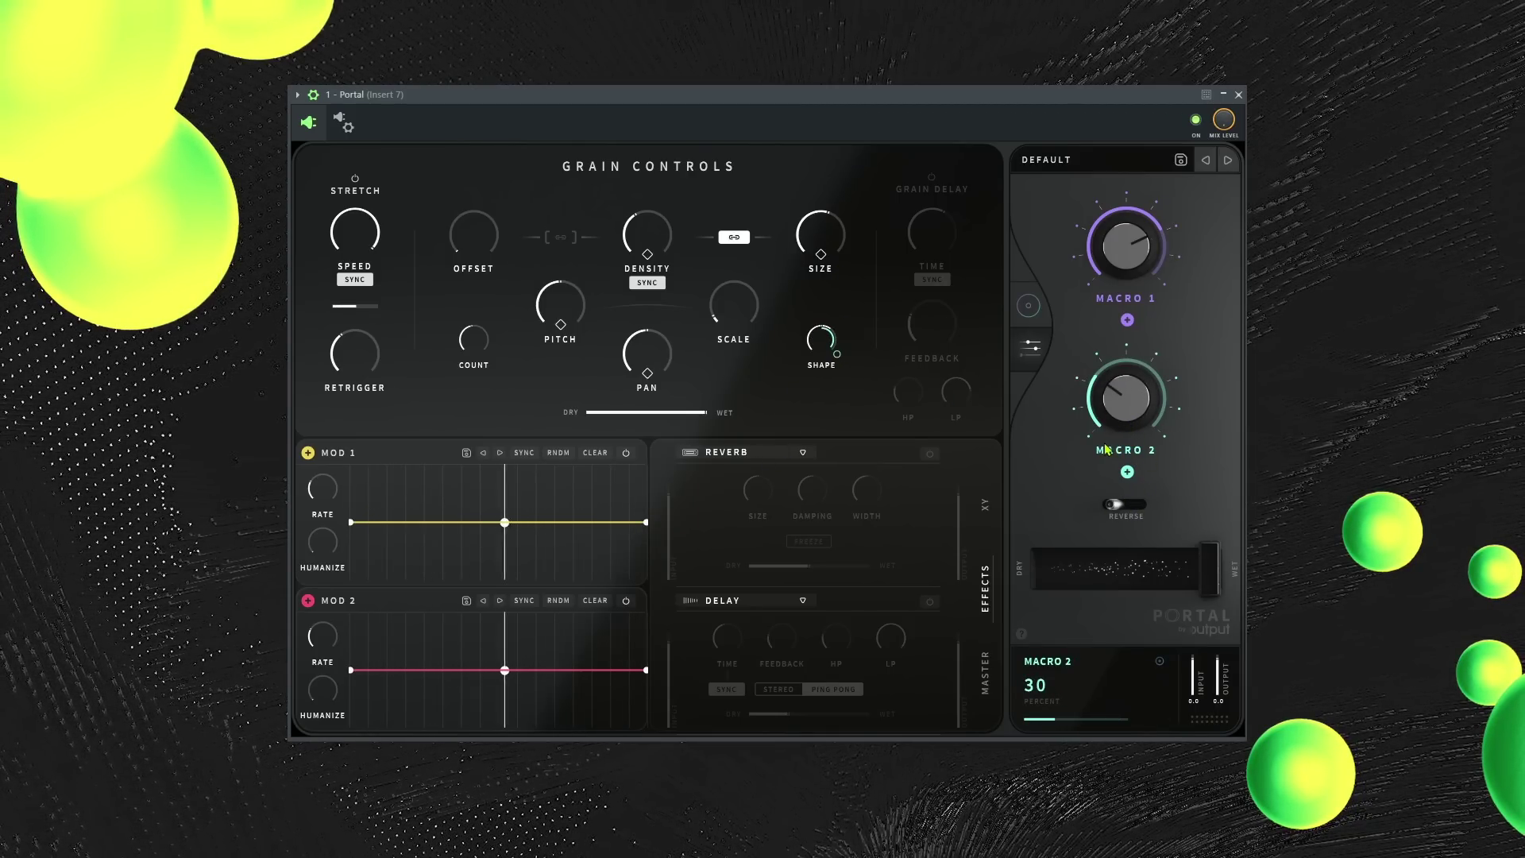
Step: Enable Grain Delay and map Macro 1 to its Time at +45 depth
{"action": "left_click", "coordinate": [931, 178]}
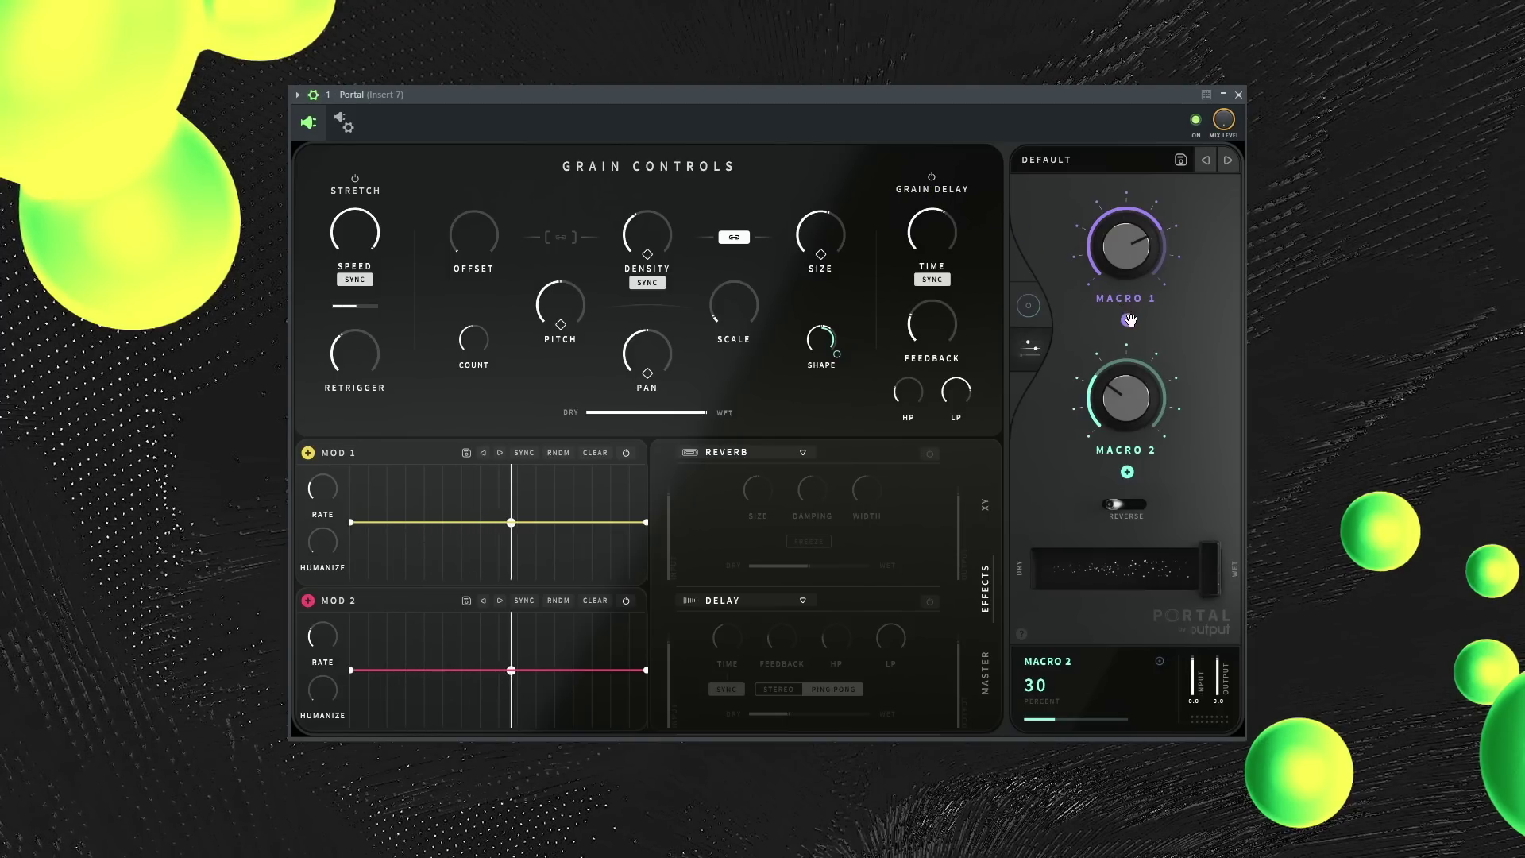
{"action": "left_click_drag", "start_coordinate": [936, 234], "coordinate": [942, 206]}
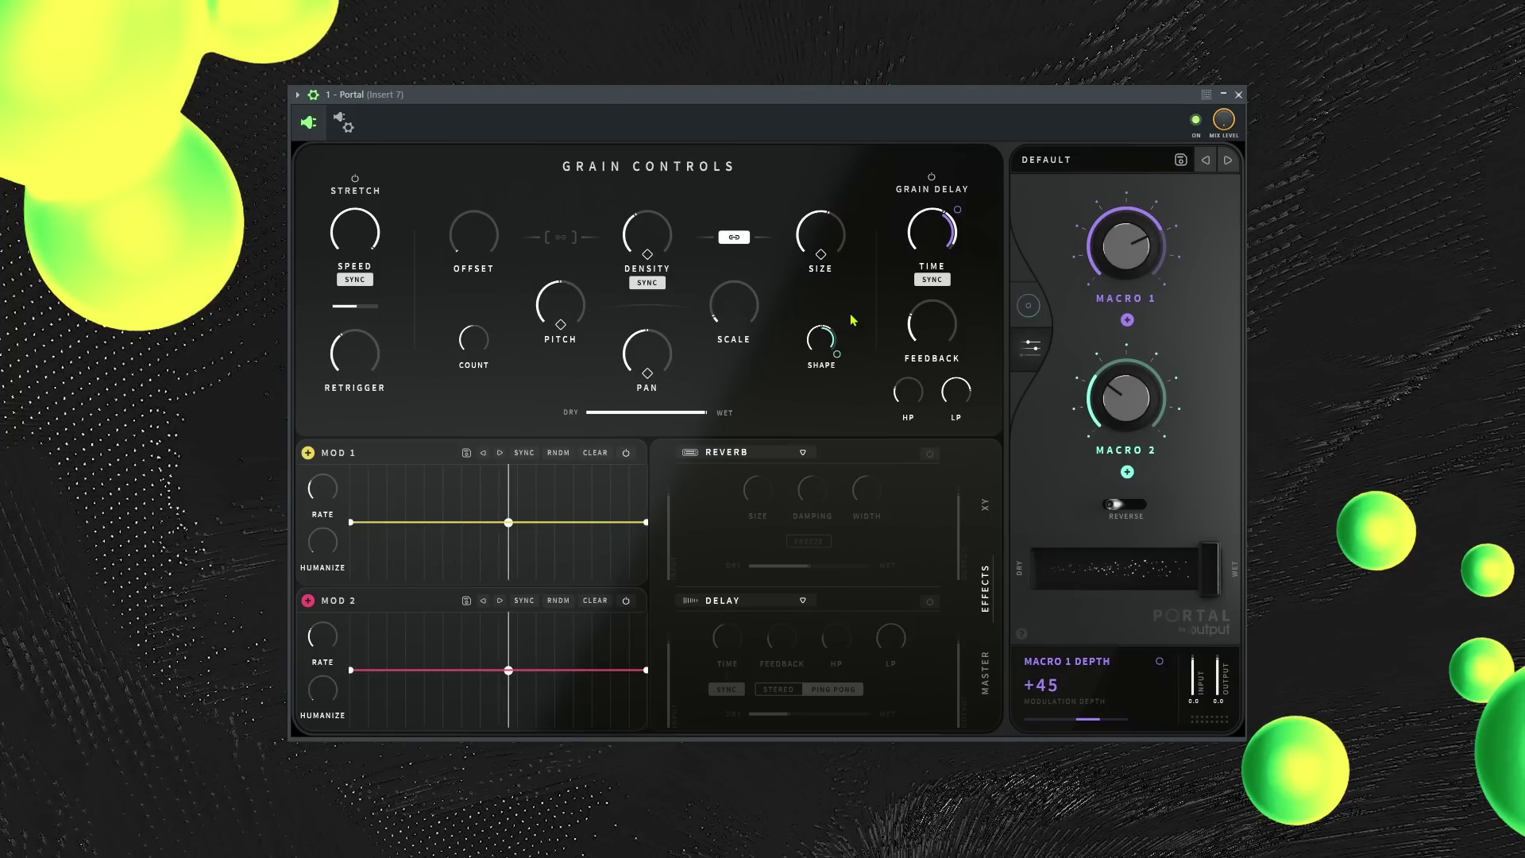
Step: Load the Sine Wave shape into Mod 1, map it to Pitch, and set Pitch Random to 50 percent
{"action": "left_click", "coordinate": [500, 453]}
{"action": "left_click", "coordinate": [499, 454]}
{"action": "left_click", "coordinate": [500, 453]}
{"action": "left_click", "coordinate": [499, 454]}
{"action": "left_click", "coordinate": [499, 454]}
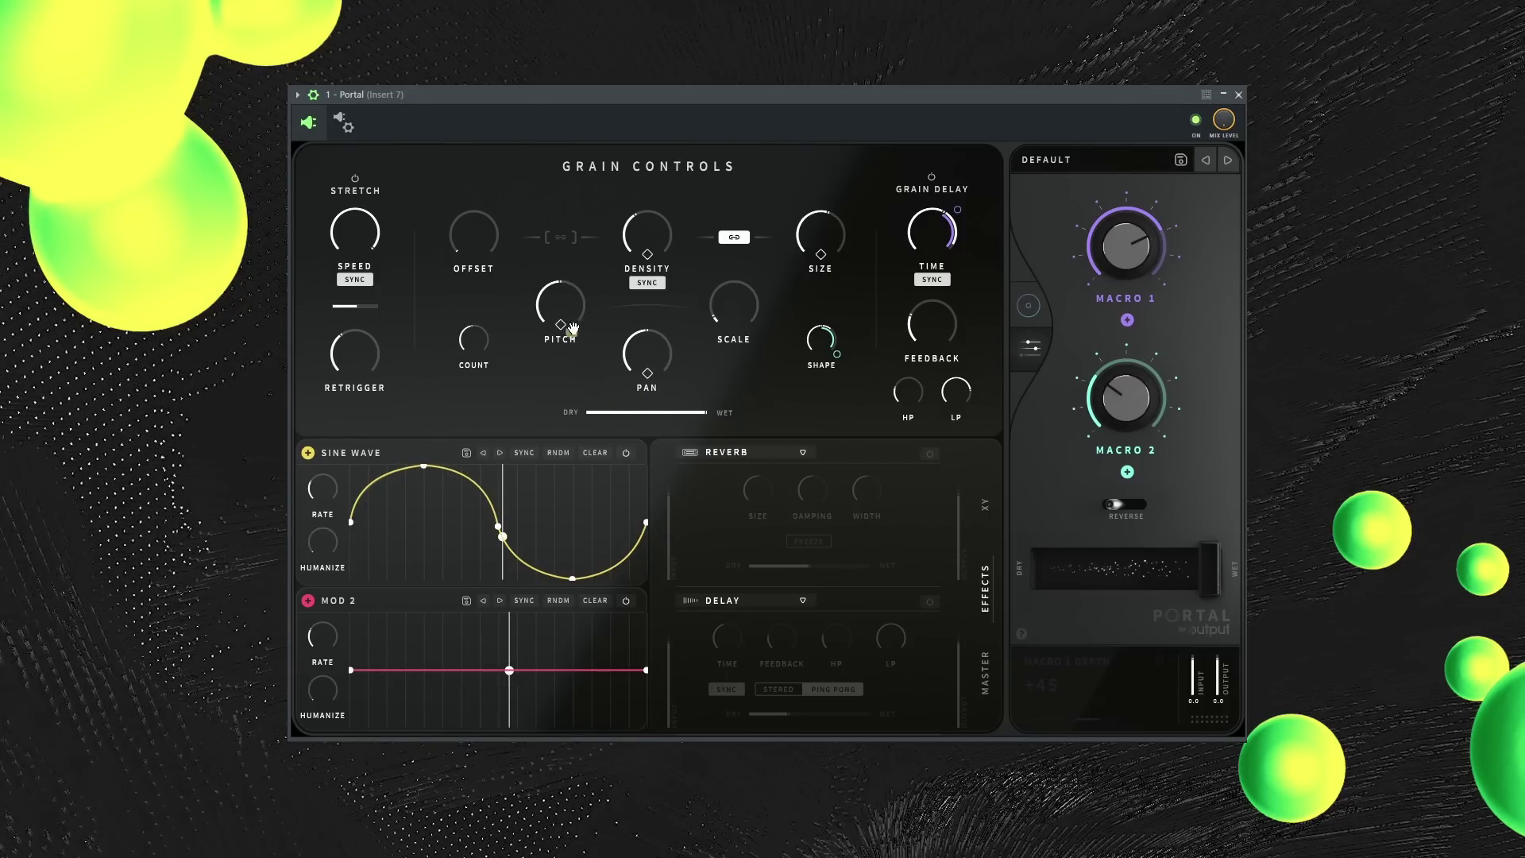
{"action": "mouse_move", "coordinate": [569, 292]}
{"action": "left_click_drag", "start_coordinate": [570, 292], "coordinate": [571, 282]}
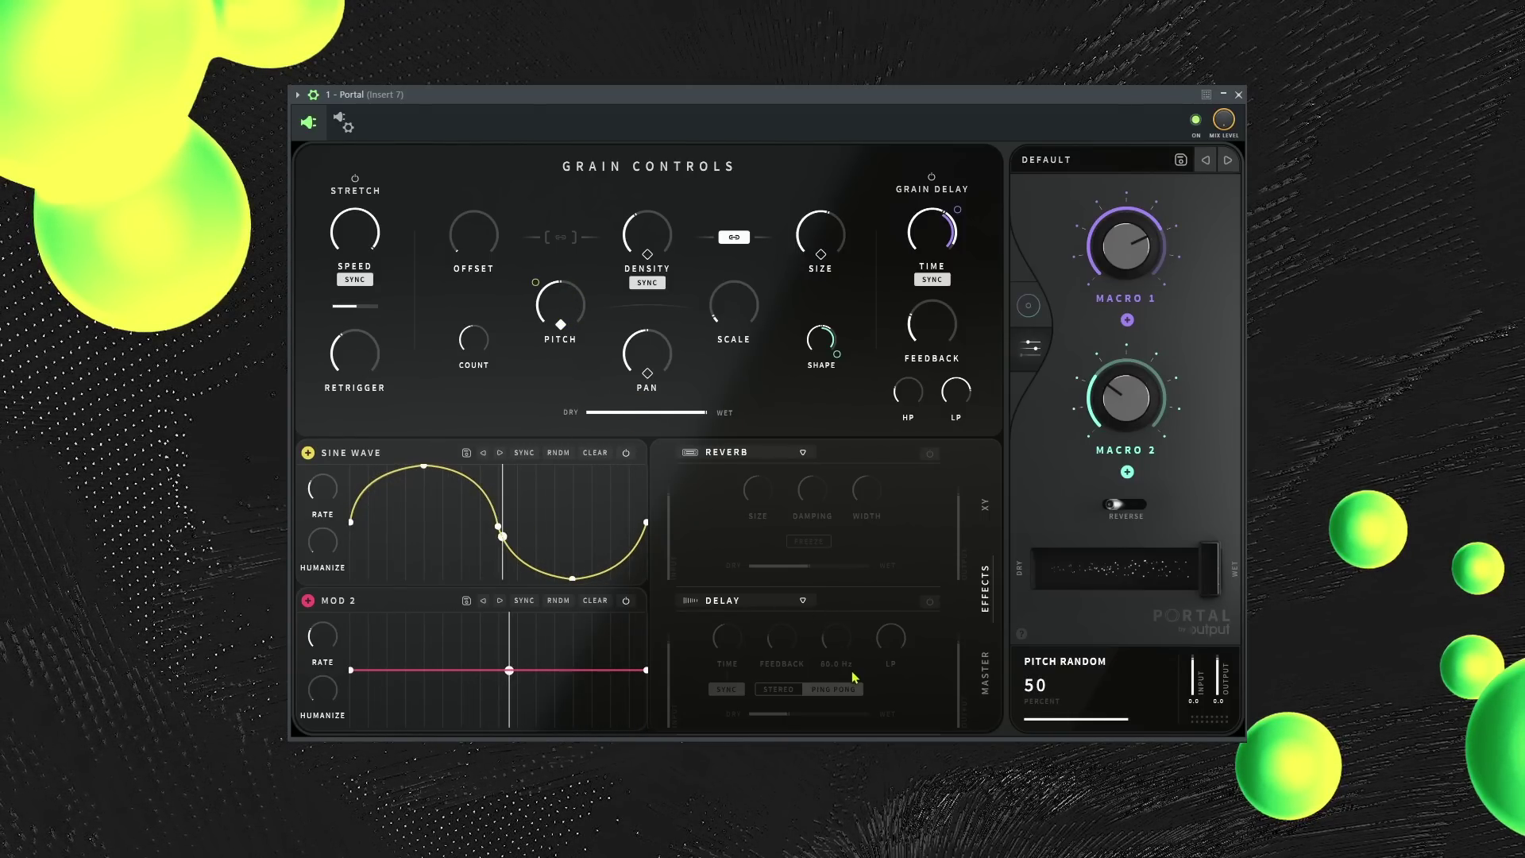
Step: Show Portal's Master section with its cutoff filters and compressor controls
{"action": "left_click", "coordinate": [987, 688]}
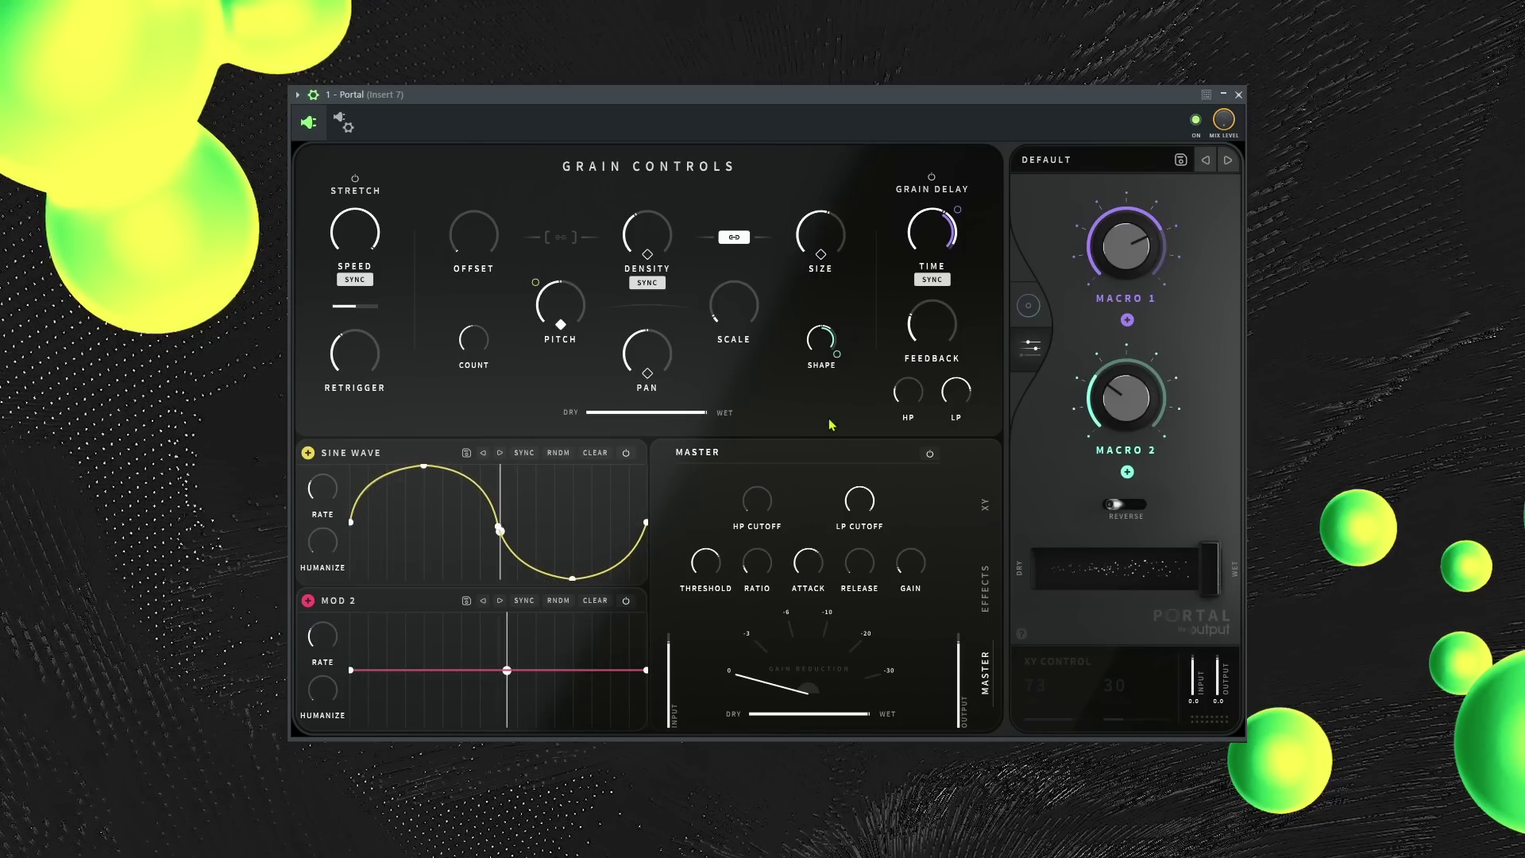
{"action": "left_click_drag", "start_coordinate": [1125, 401], "coordinate": [1124, 397]}
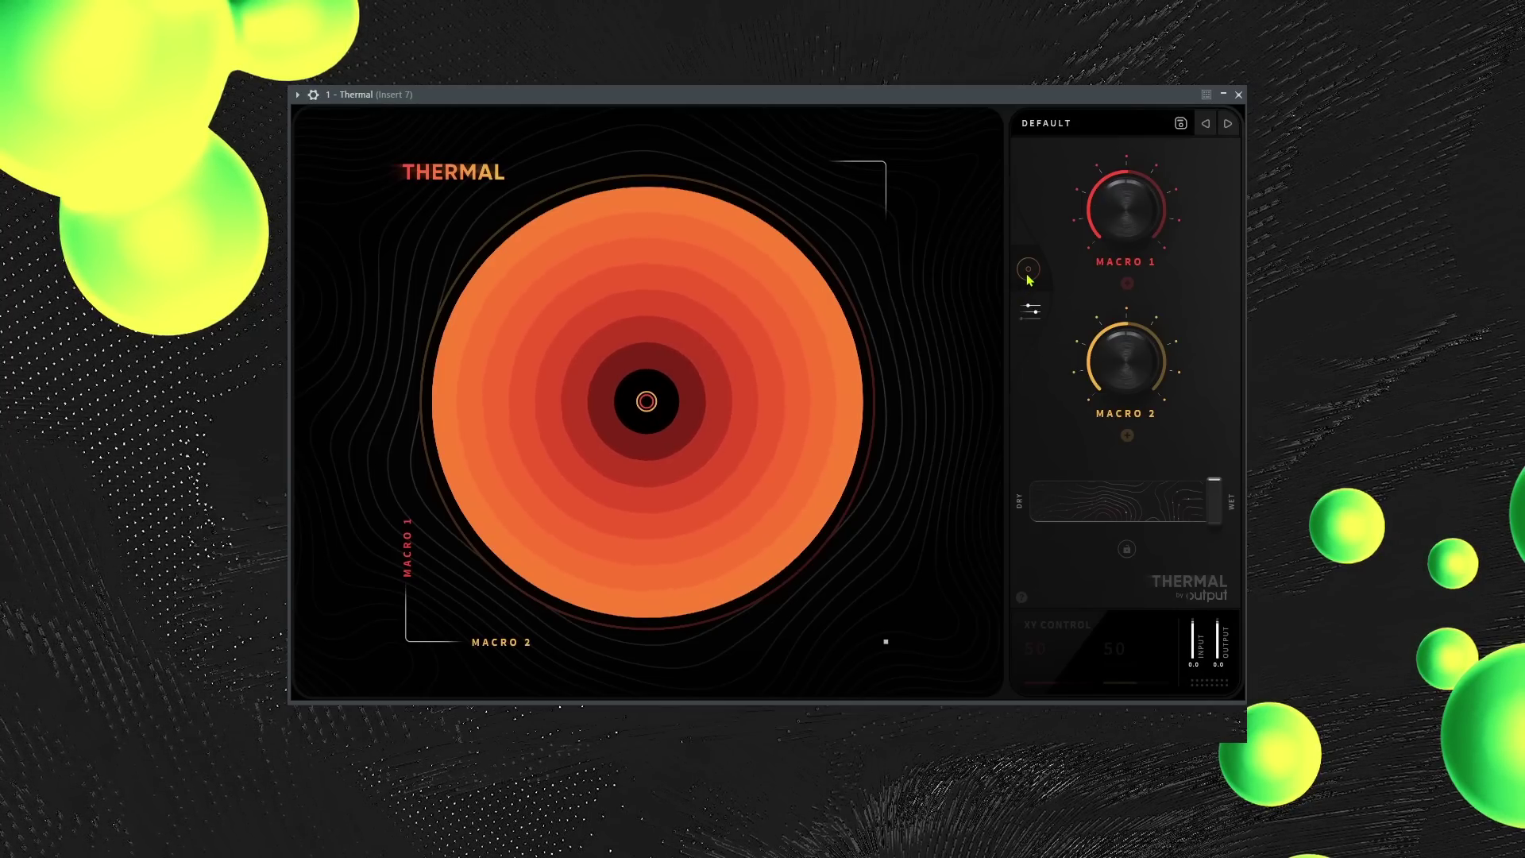
Step: Open Thermal's advanced controls and view the effect choices for its first effects slot
{"action": "left_click", "coordinate": [1048, 326]}
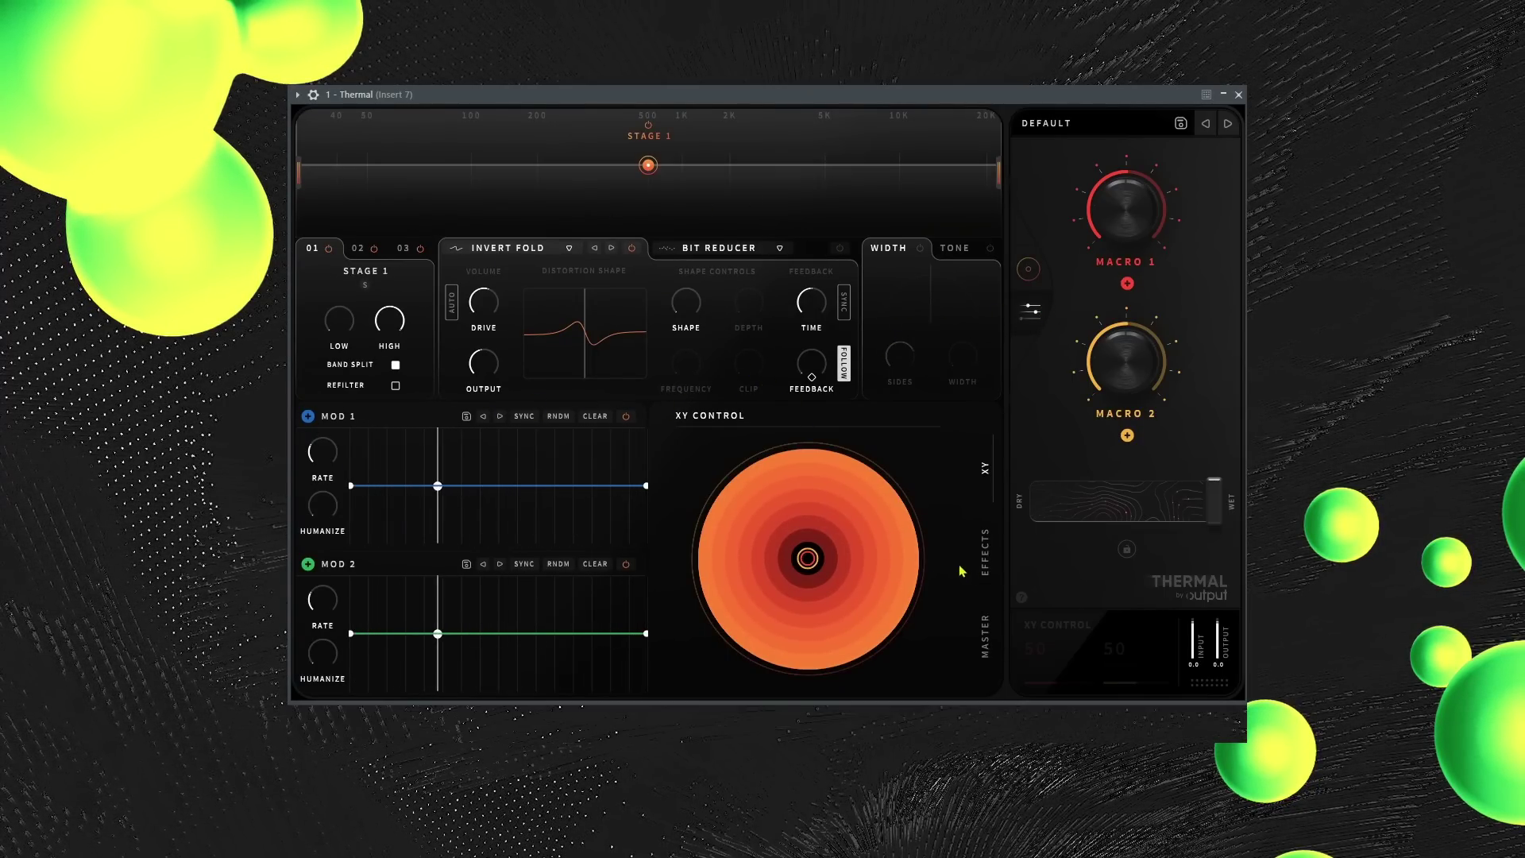
{"action": "left_click", "coordinate": [985, 552]}
{"action": "left_click", "coordinate": [743, 415]}
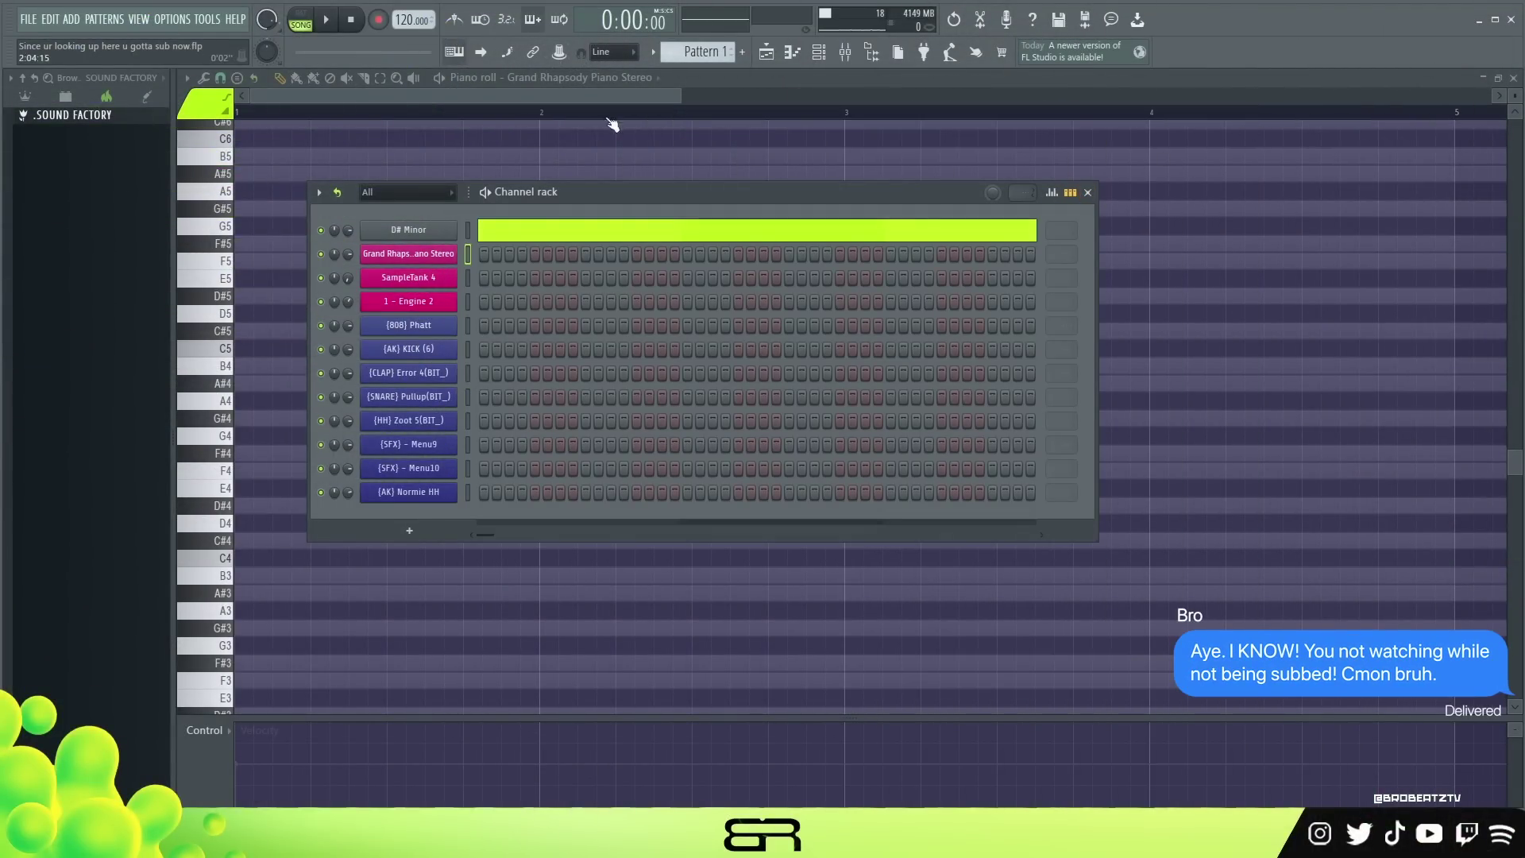
Step: Transpose all scale notes of the D# Minor channel down one octave in the piano roll
{"action": "key", "text": "F6"}
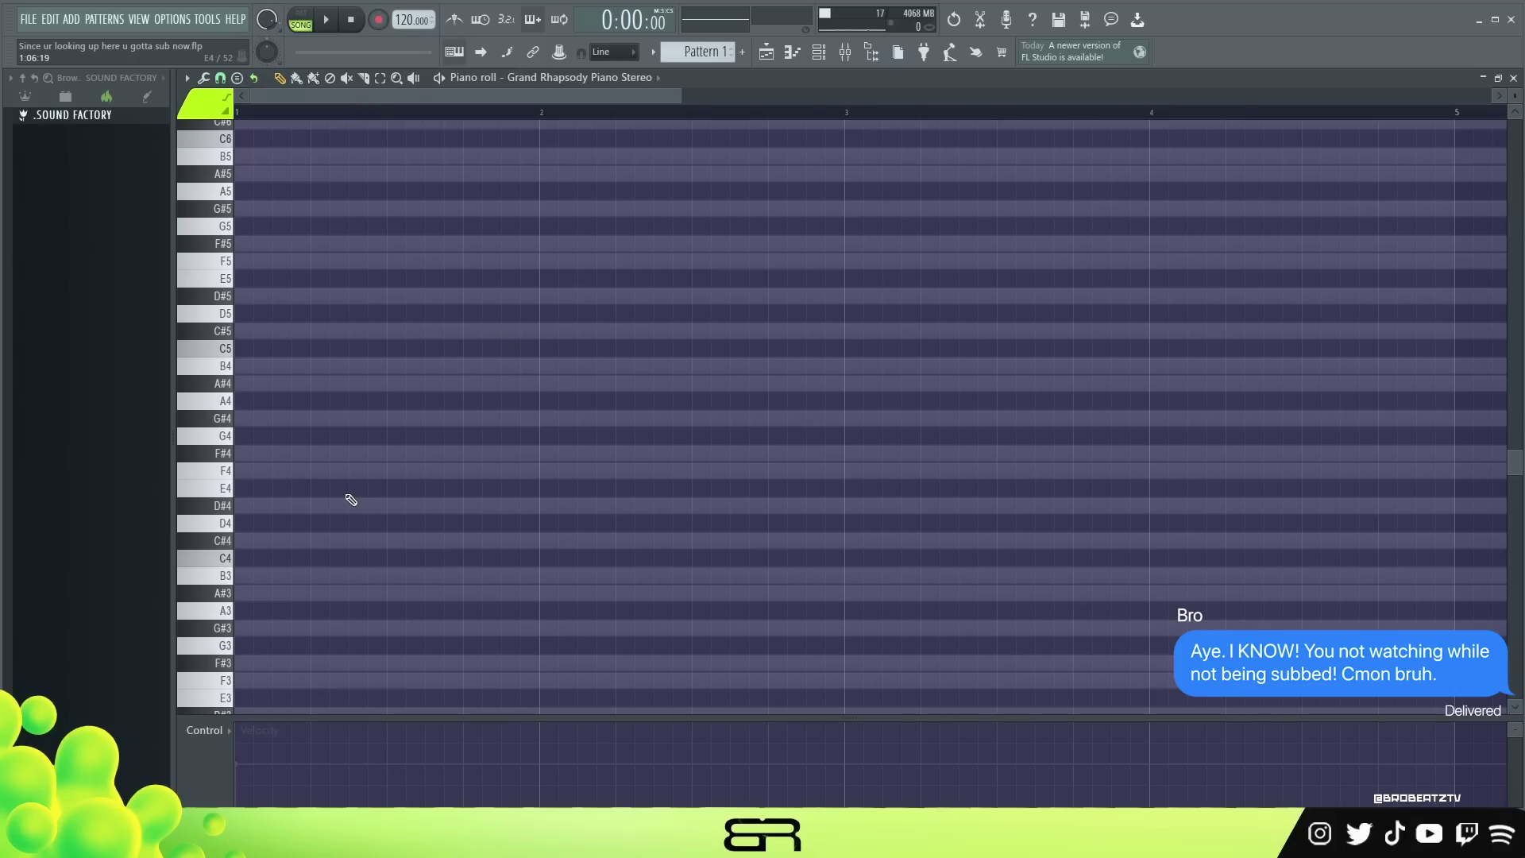
{"action": "scroll", "coordinate": [317, 524], "scroll_direction": "down", "scroll_amount": 3}
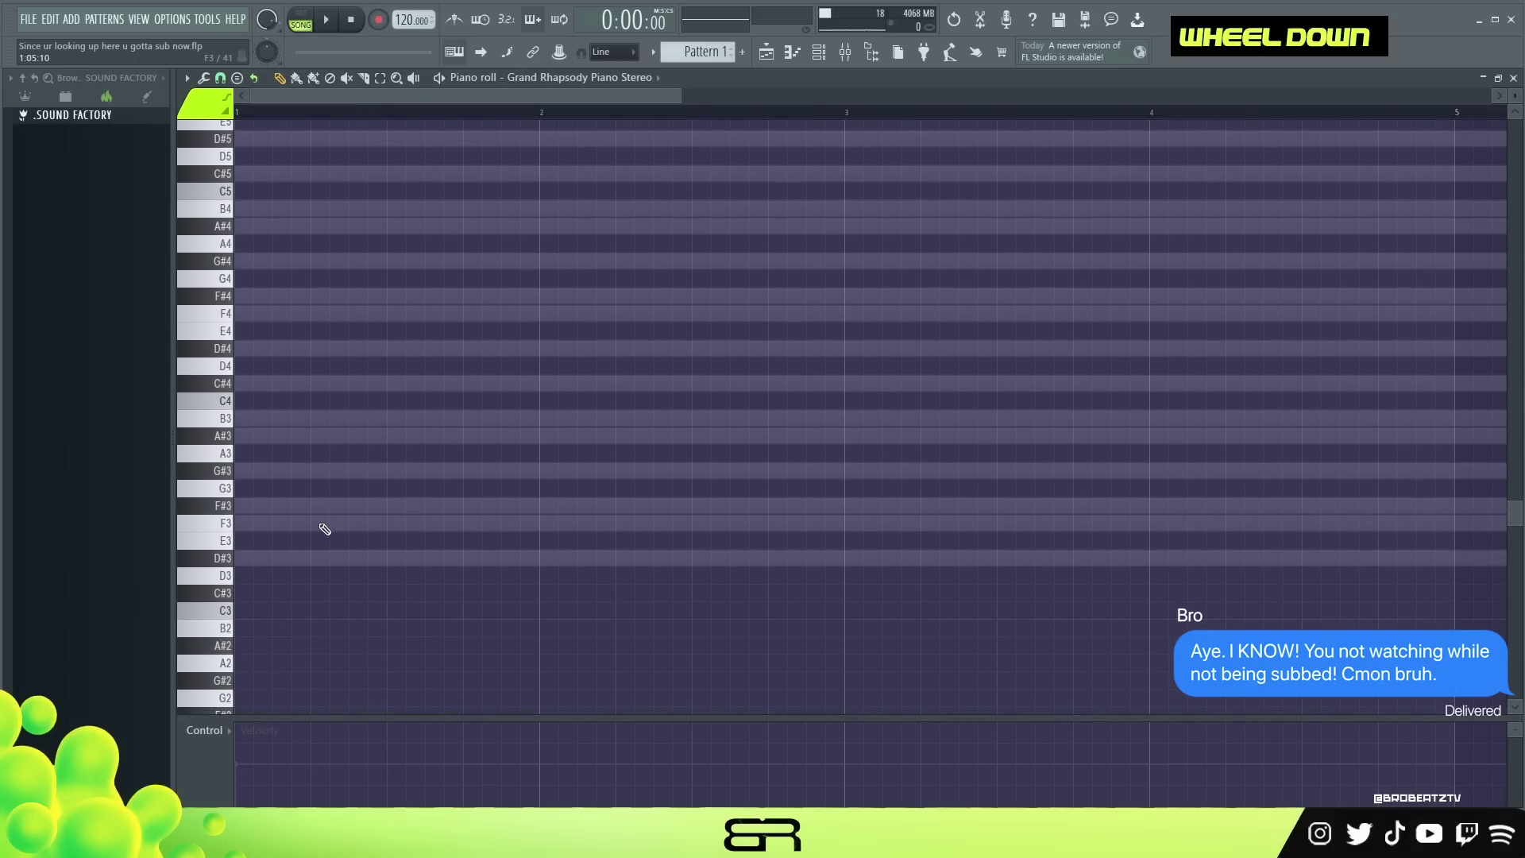
{"action": "right_click", "coordinate": [318, 562]}
{"action": "key", "text": "ctrl+a"}
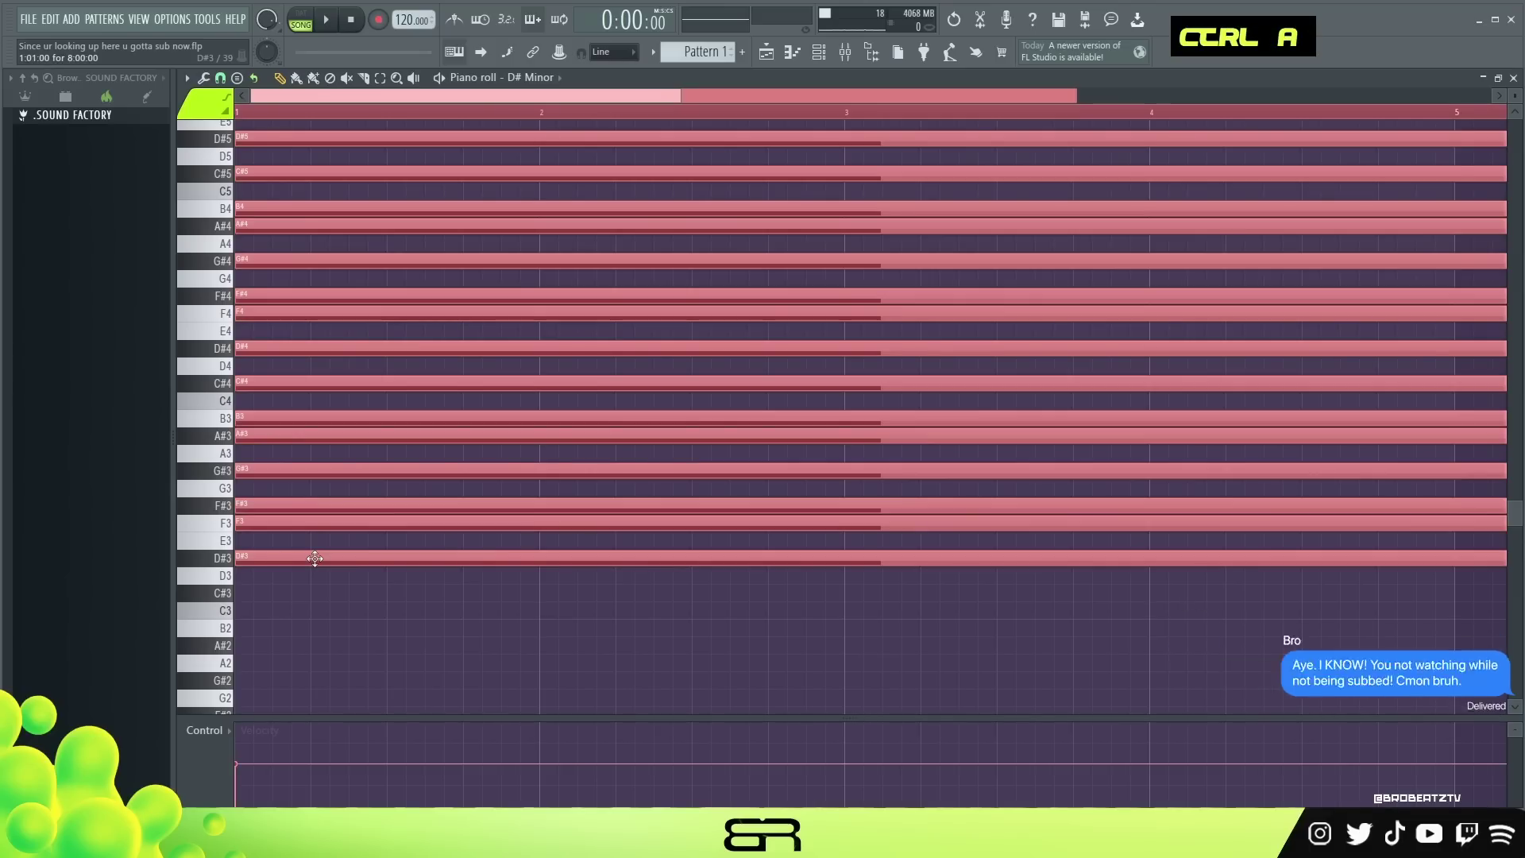
{"action": "key", "text": "ctrl+Down"}
Step: In the Grand Rhapsody Piano Stereo piano roll, draw a D#3 note from bar 1 to about the middle of bar 2
{"action": "left_click", "coordinate": [819, 52]}
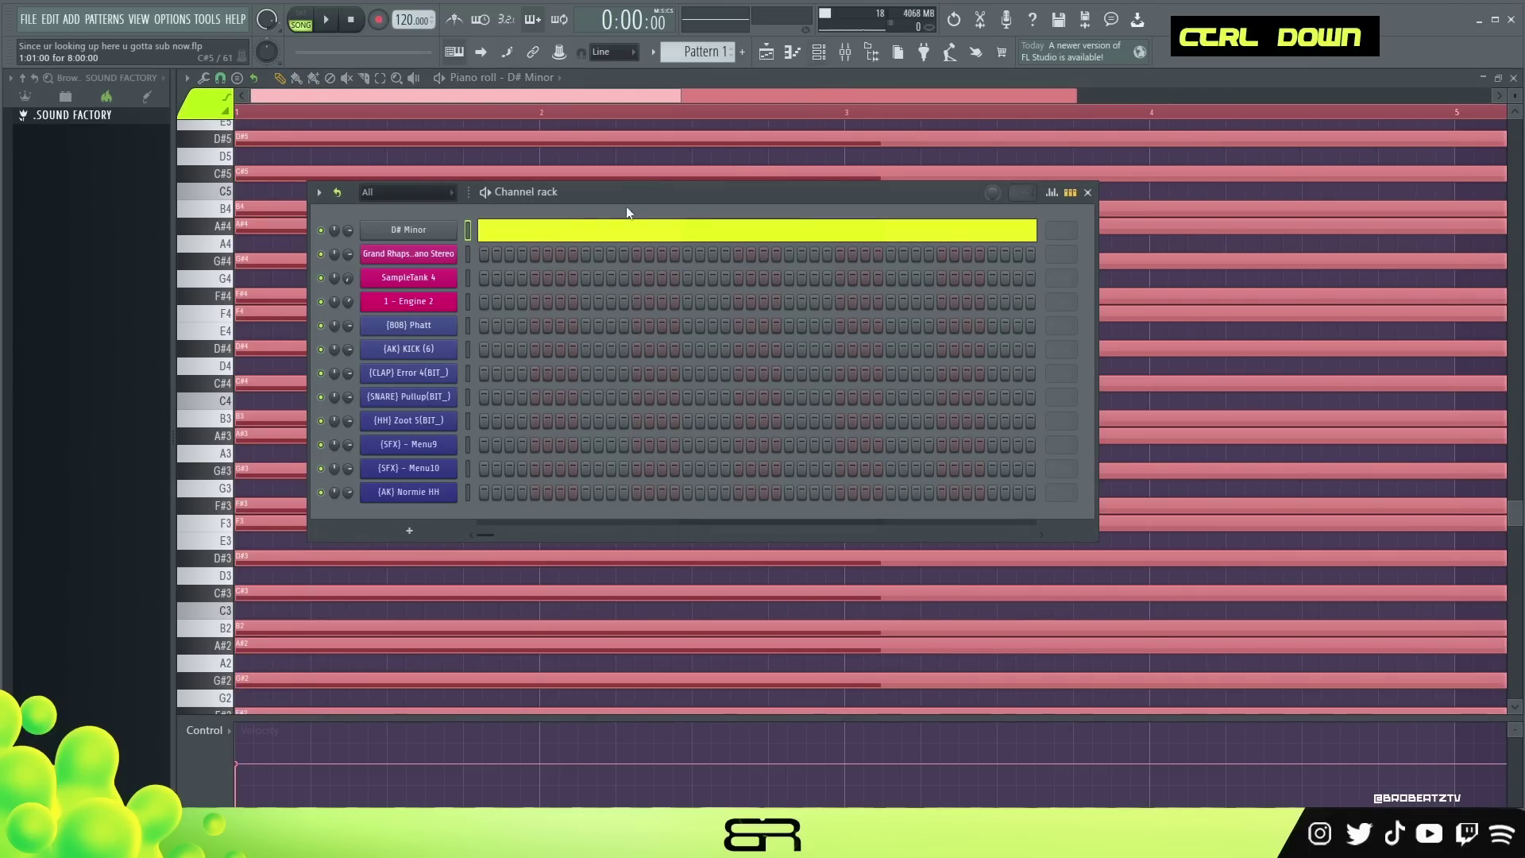
{"action": "right_click", "coordinate": [456, 248]}
{"action": "left_click", "coordinate": [521, 251]}
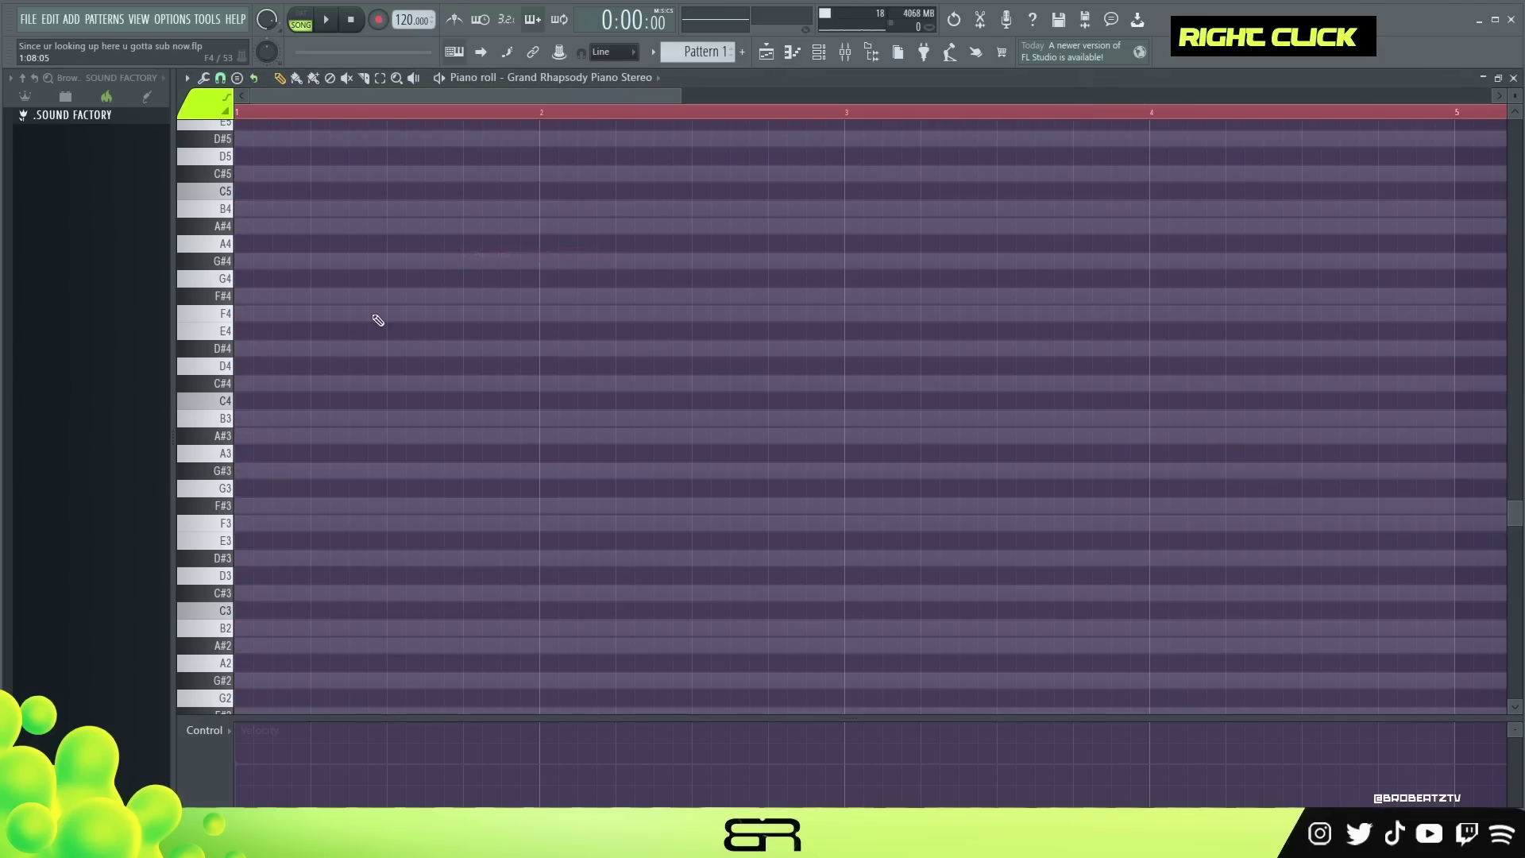
{"action": "left_click", "coordinate": [279, 559]}
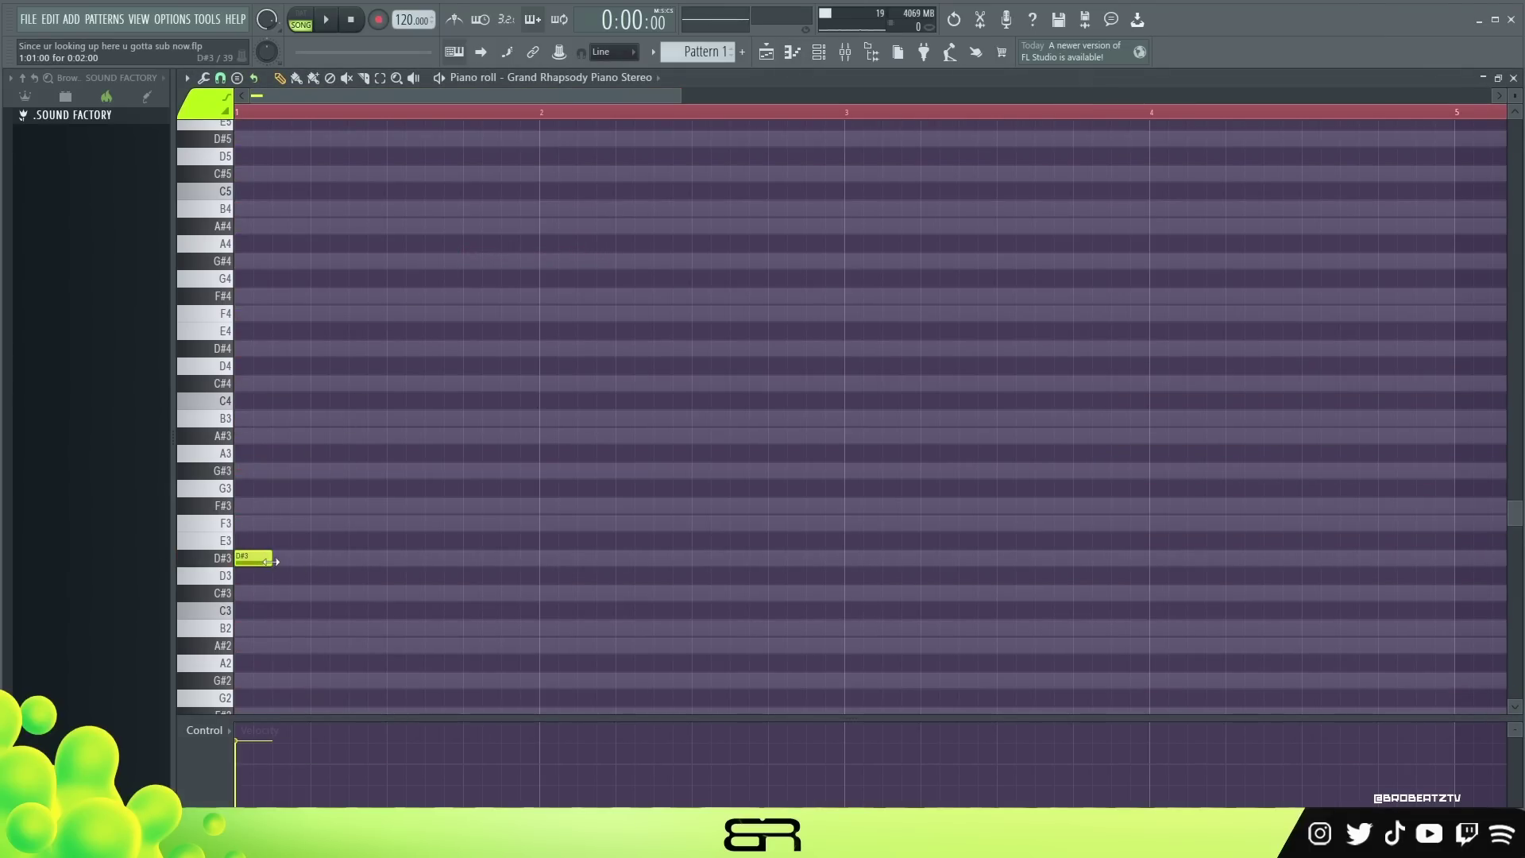
{"action": "left_click_drag", "start_coordinate": [273, 558], "coordinate": [530, 643]}
{"action": "right_click", "coordinate": [255, 756]}
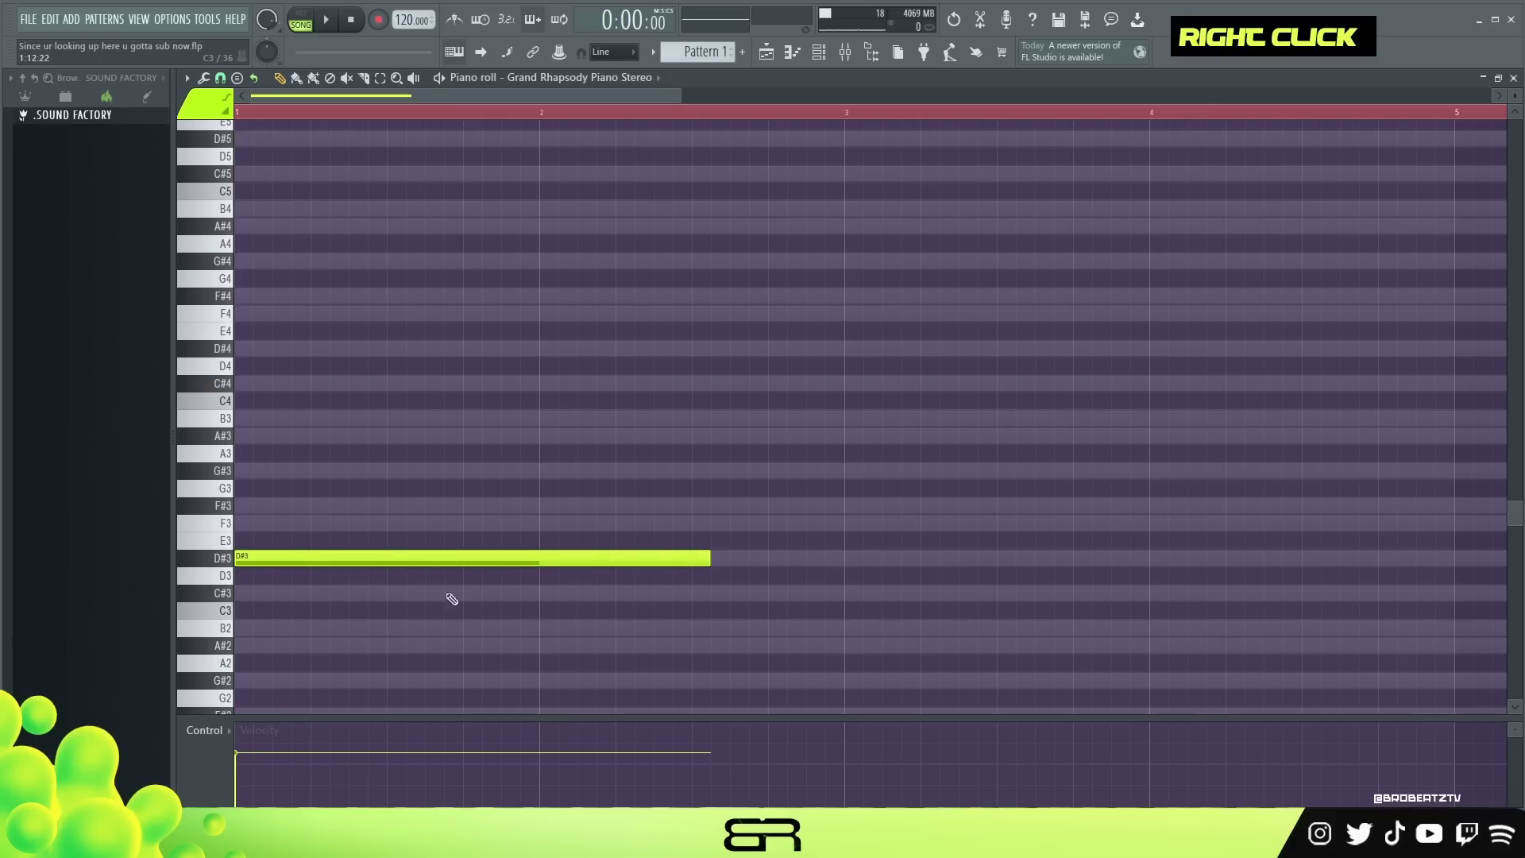
Step: Duplicate the D#3 note one octave higher at D#4
{"action": "left_click_drag", "start_coordinate": [428, 517], "coordinate": [341, 623]}
{"action": "mouse_move", "coordinate": [323, 562]}
{"action": "left_mouse_down"}
{"action": "mouse_move", "coordinate": [360, 566]}
{"action": "mouse_move", "coordinate": [323, 561]}
{"action": "left_mouse_up"}
{"action": "key", "text": "ctrl+Up"}
{"action": "right_click", "coordinate": [242, 336]}
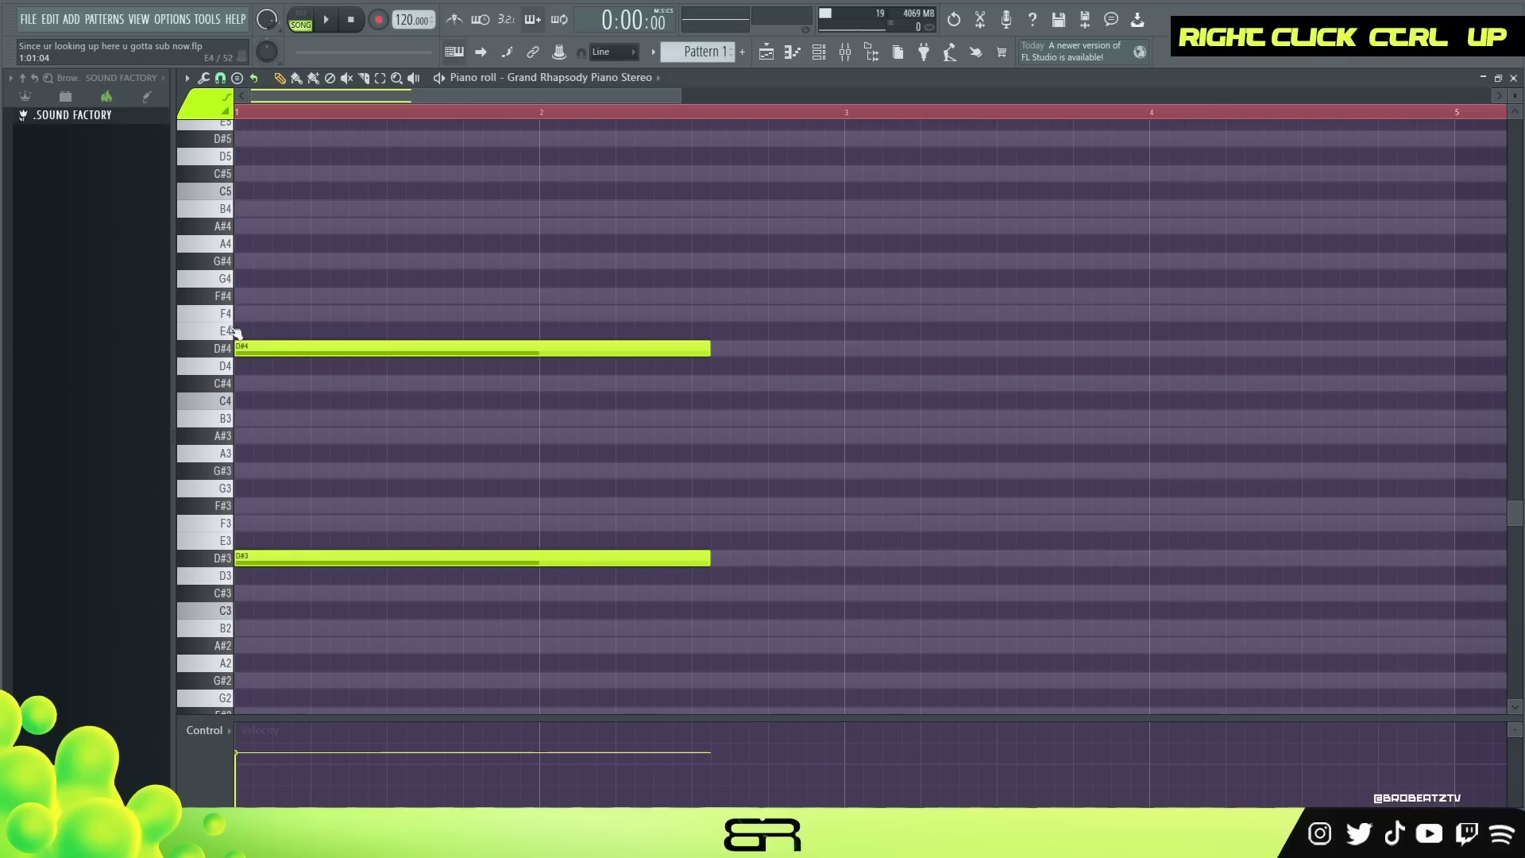
Step: Play back the two octave notes and switch playback from song mode to pattern mode
{"action": "key", "text": "space"}
{"action": "key", "text": "space"}
{"action": "double_click", "coordinate": [252, 118]}
{"action": "key", "text": "space"}
{"action": "key", "text": "space"}
{"action": "key", "text": "space"}
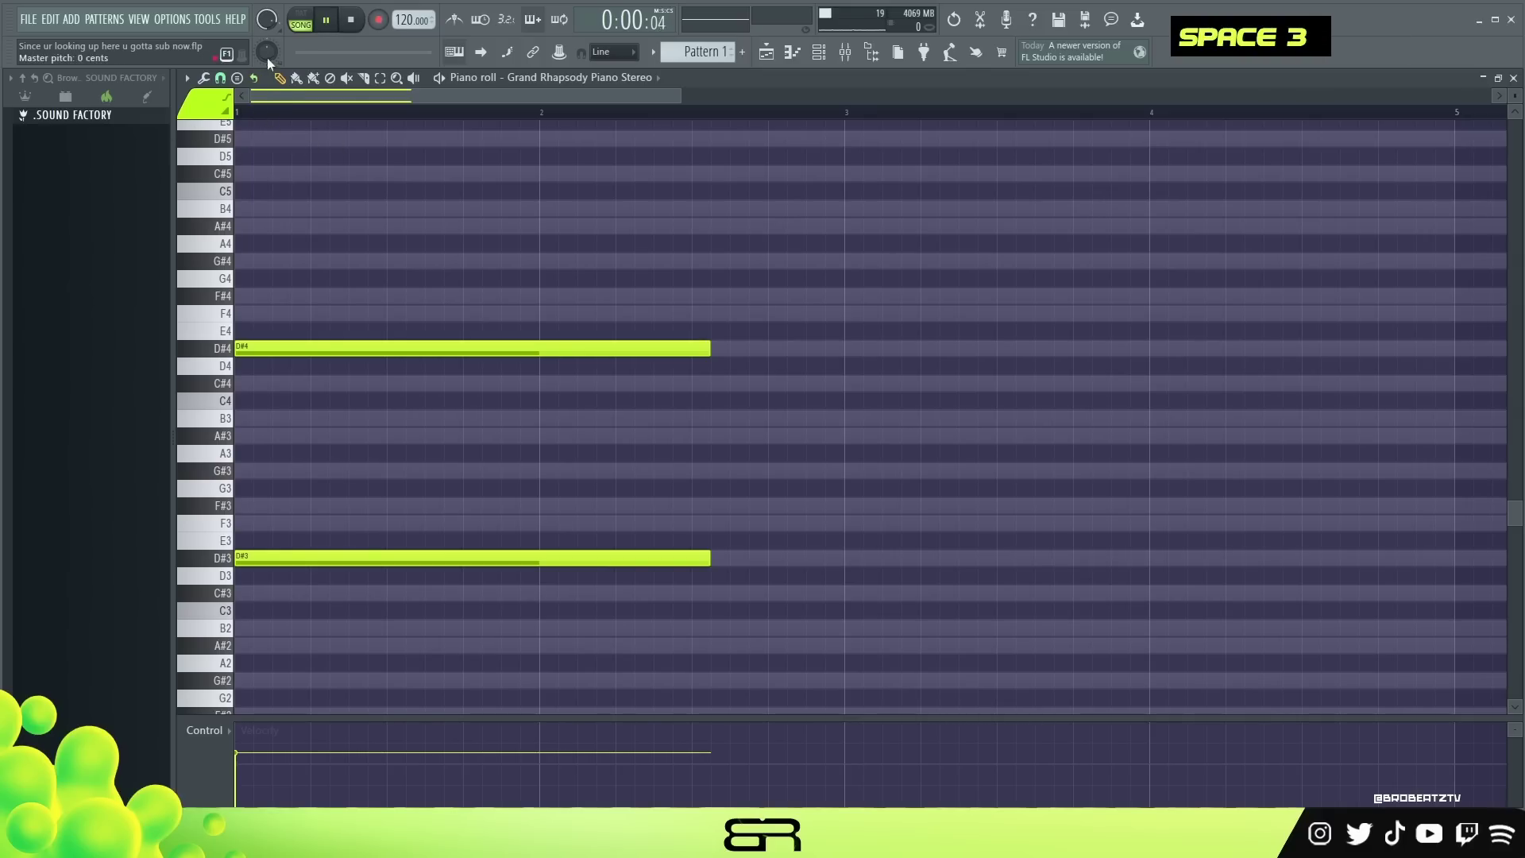
{"action": "key", "text": "space"}
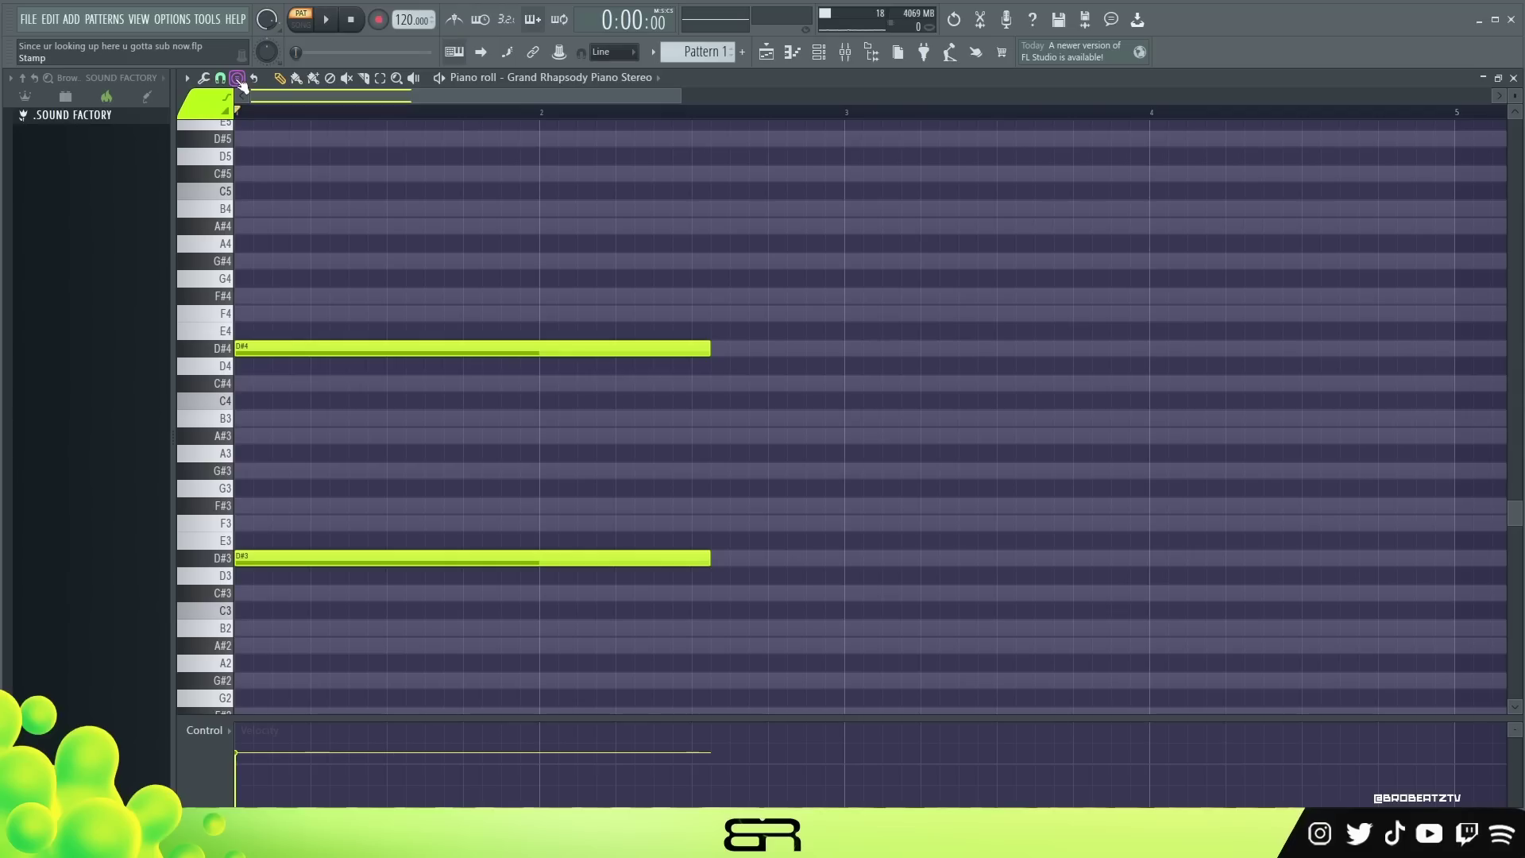
Step: Add an A#4 note of the same start and length above the D#4 note
{"action": "left_click", "coordinate": [237, 79]}
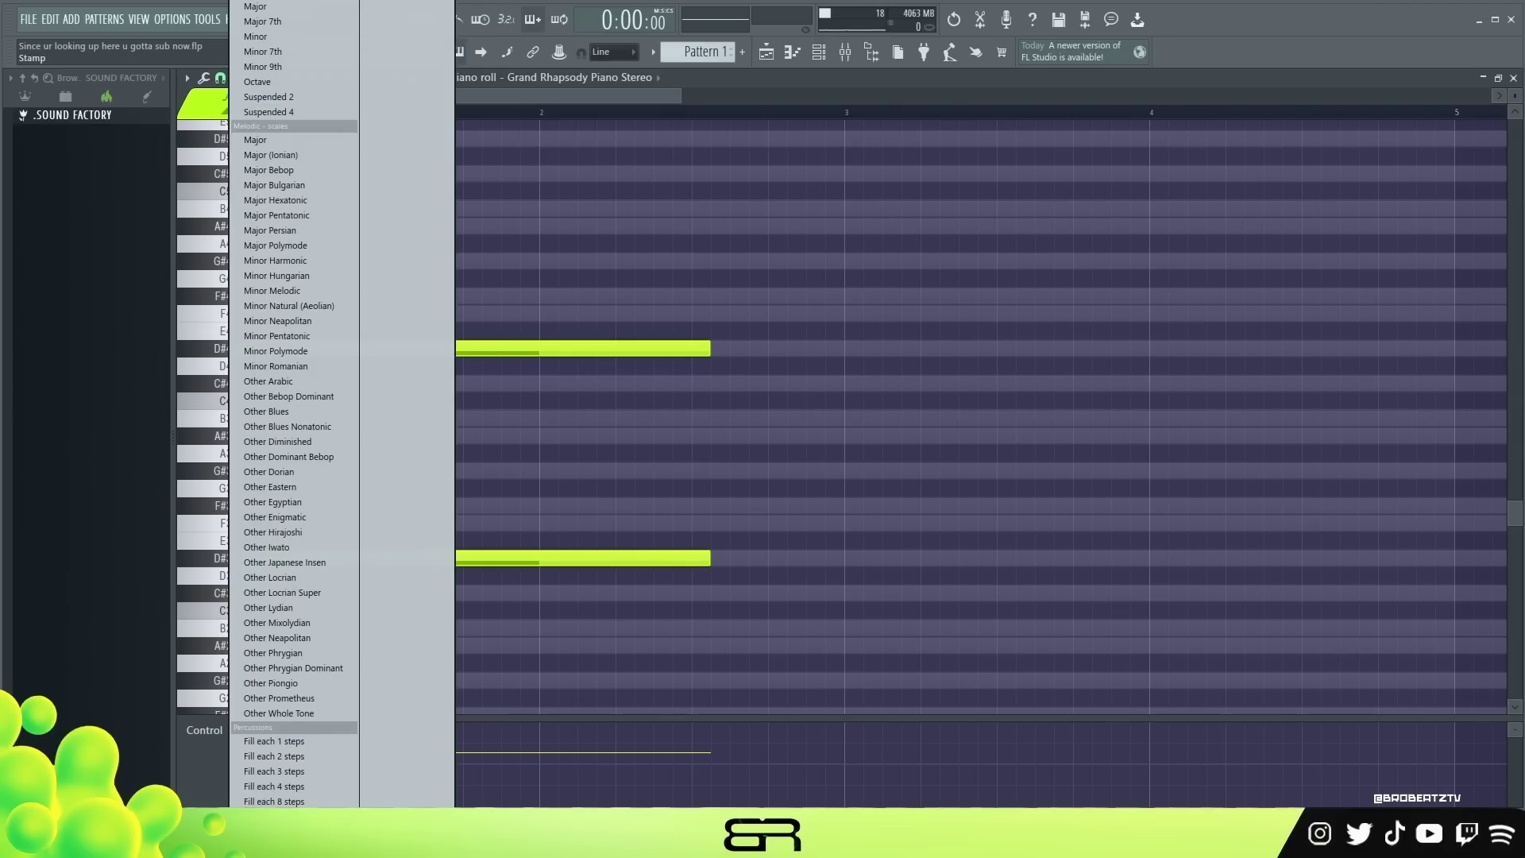
{"action": "key", "text": "Escape"}
{"action": "left_click_drag", "start_coordinate": [302, 279], "coordinate": [226, 347]}
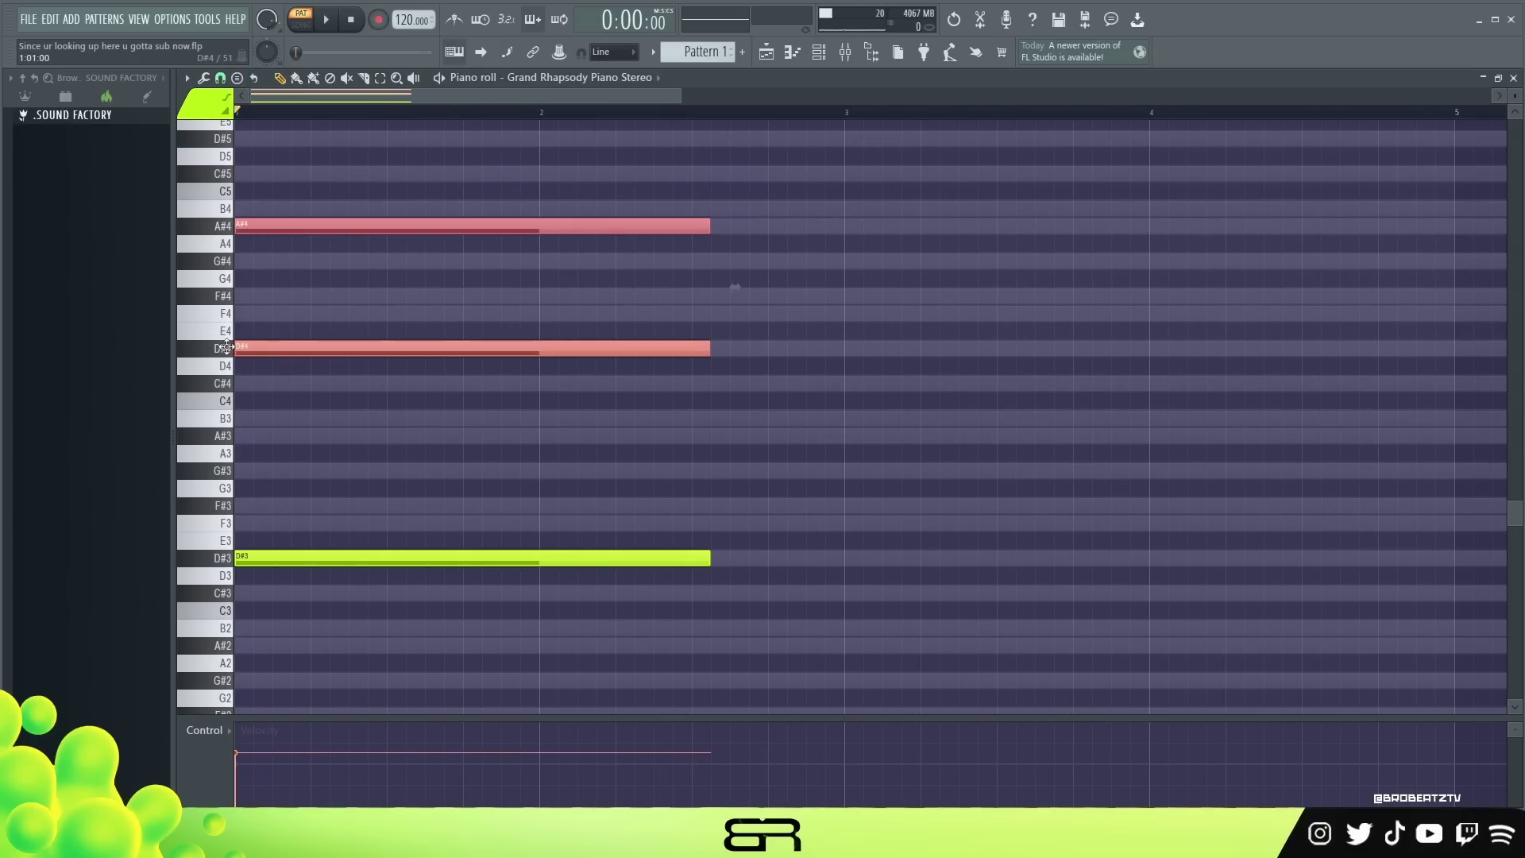
{"action": "right_click", "coordinate": [284, 350]}
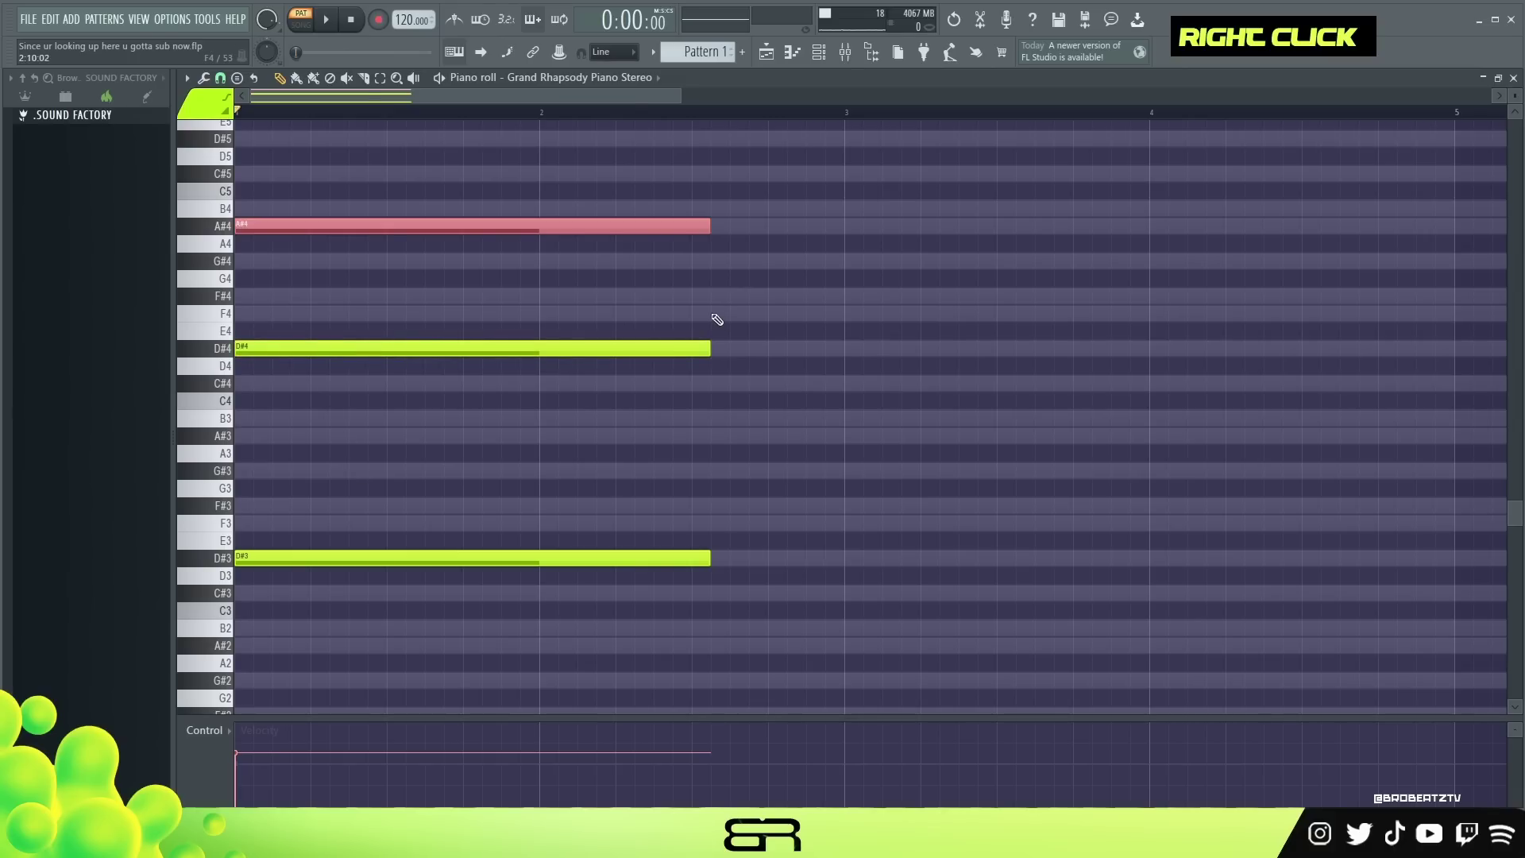
Step: Mark each semitone from E4 up to A#4 with a temporary note after the chord, and delete these marker notes
{"action": "left_click", "coordinate": [714, 329]}
{"action": "left_click", "coordinate": [714, 312]}
{"action": "left_click", "coordinate": [714, 295]}
{"action": "left_click", "coordinate": [714, 278]}
{"action": "left_click", "coordinate": [714, 261]}
{"action": "left_click", "coordinate": [714, 243]}
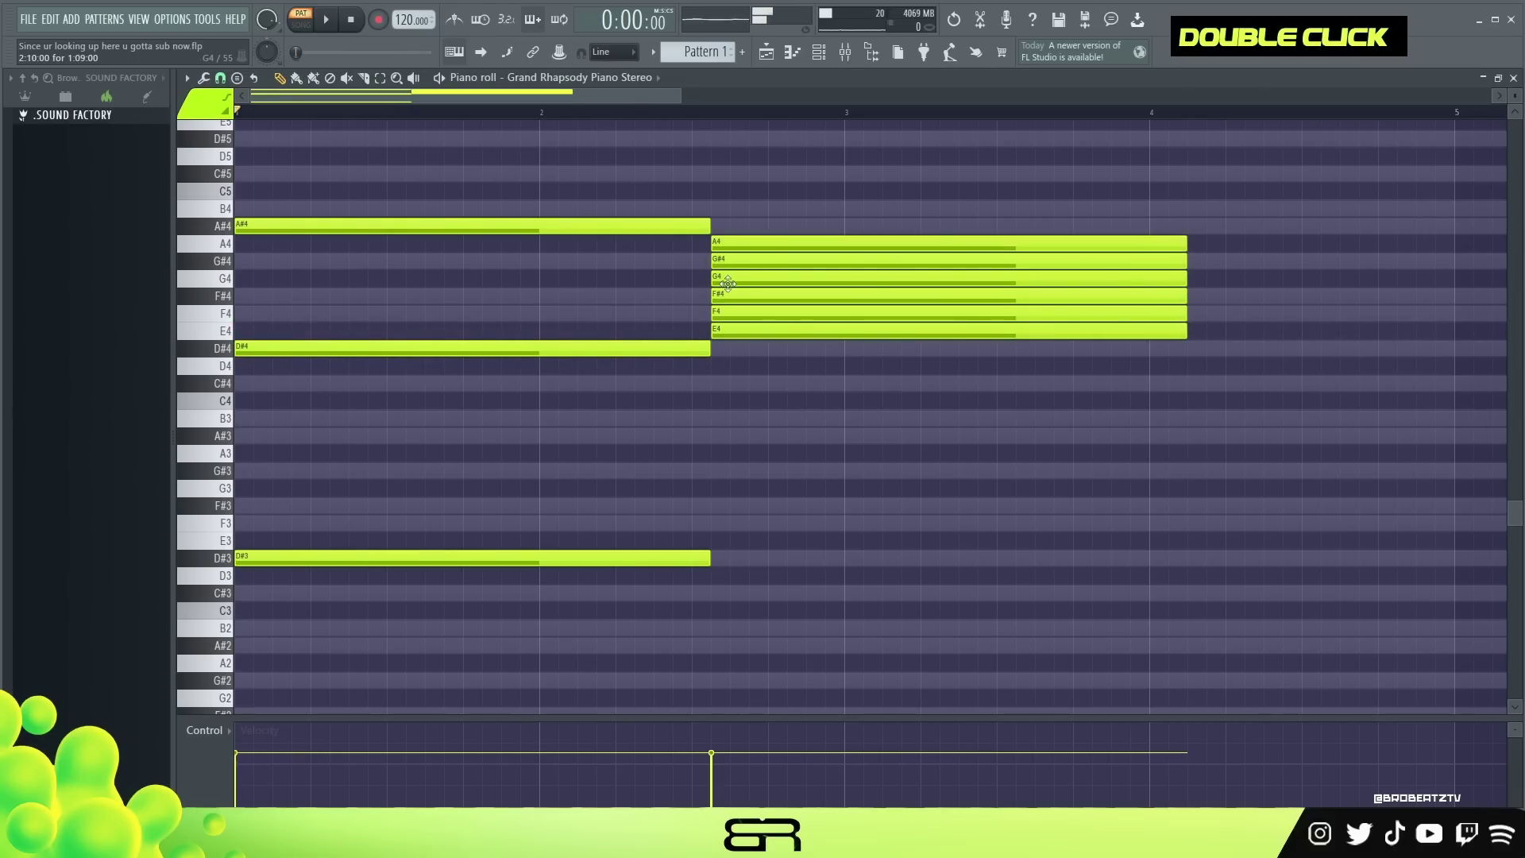
{"action": "left_click_drag", "start_coordinate": [763, 227], "coordinate": [978, 456], "text": "ctrl"}
{"action": "right_click", "coordinate": [977, 456]}
{"action": "left_click", "coordinate": [732, 226]}
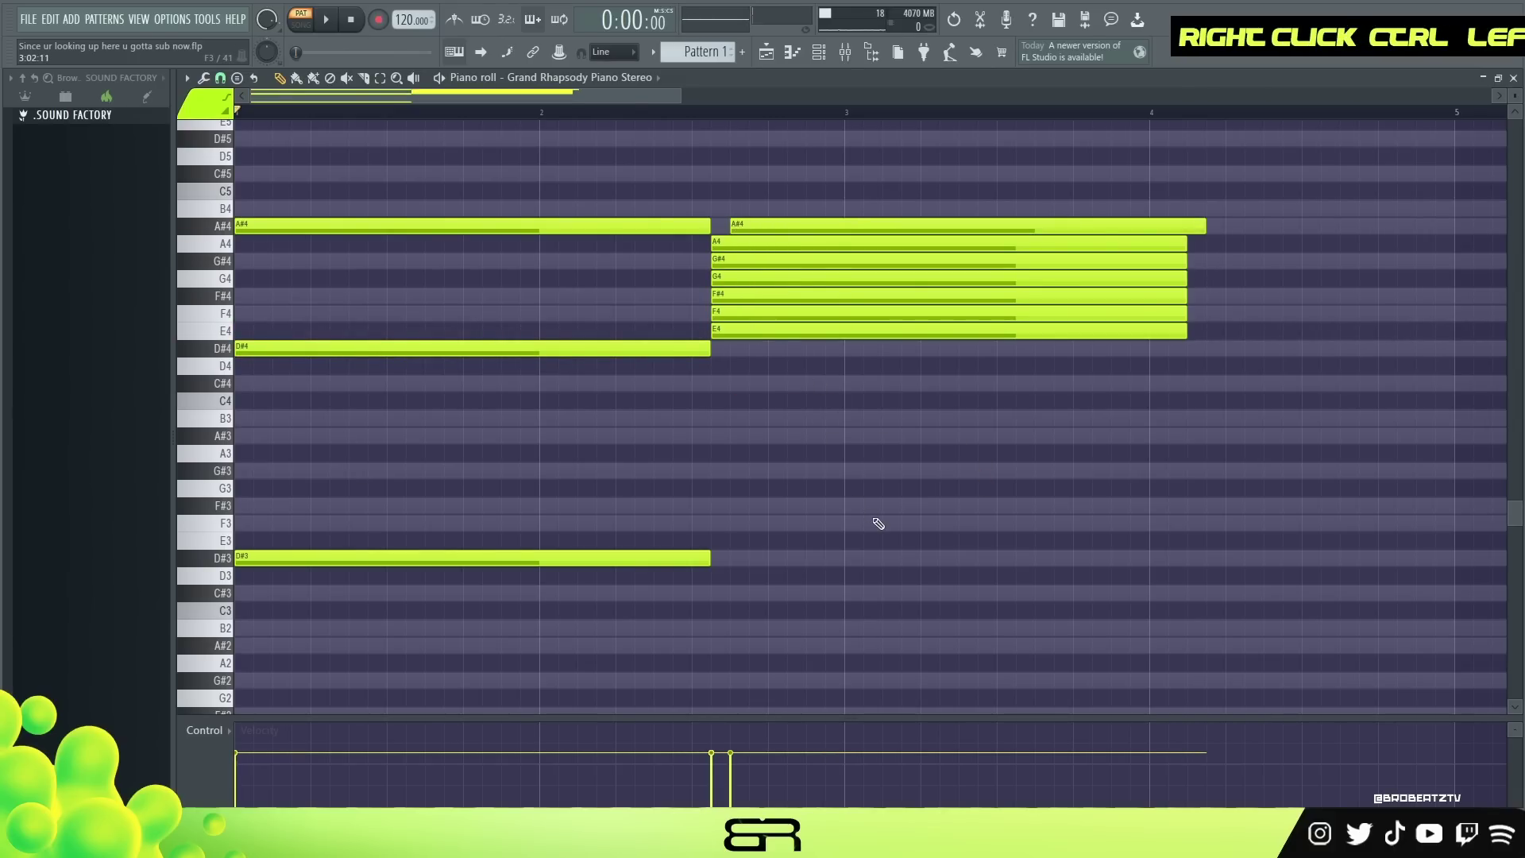
{"action": "right_click", "coordinate": [1195, 228]}
{"action": "right_click", "coordinate": [844, 250]}
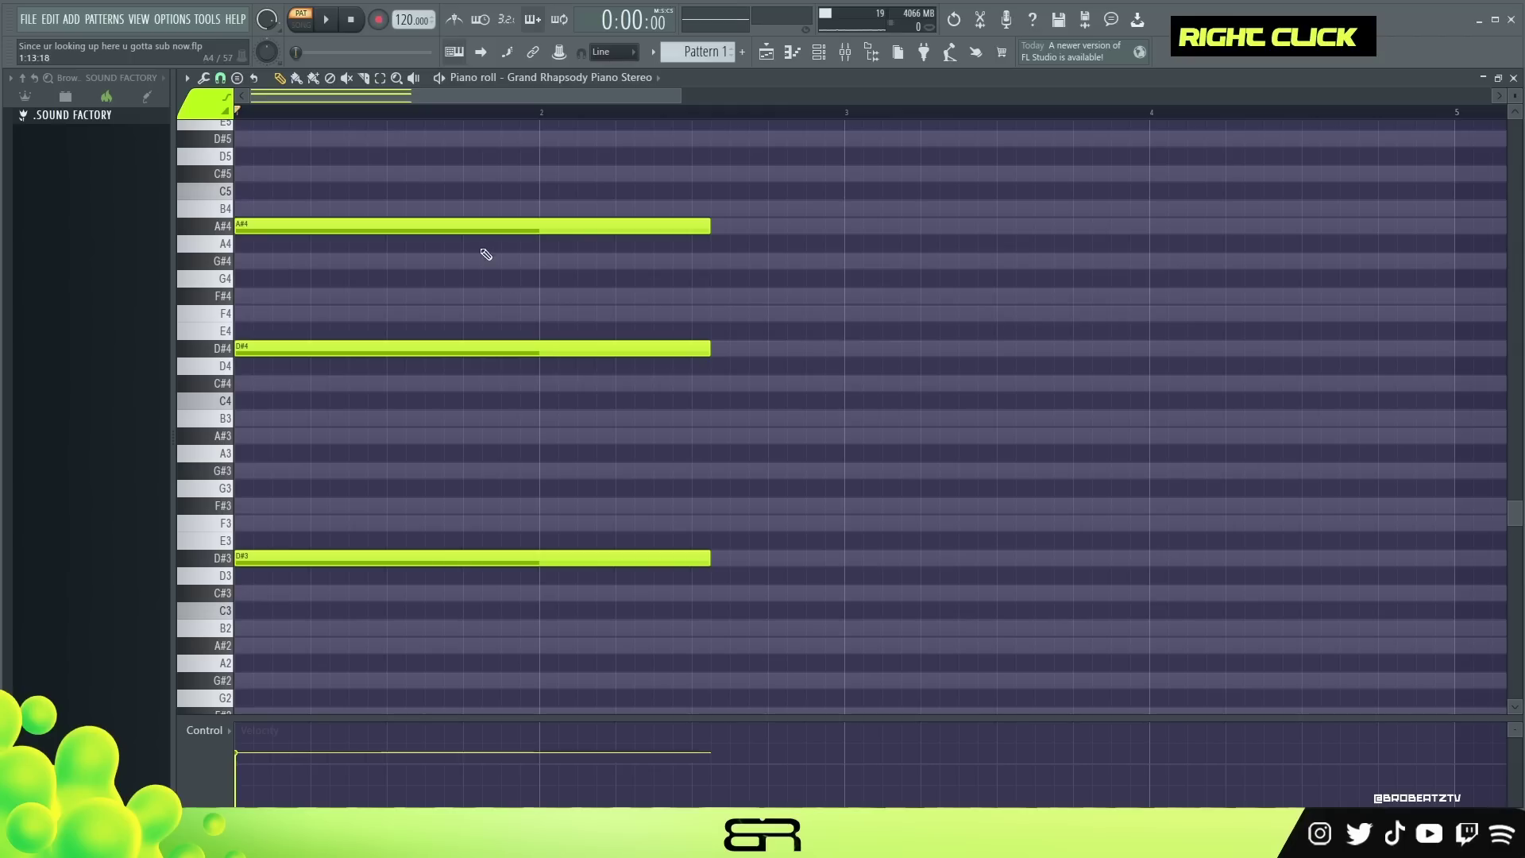
Step: Play back the D#3, D#4 and A#4 chord several times and stop playback
{"action": "key", "text": "space"}
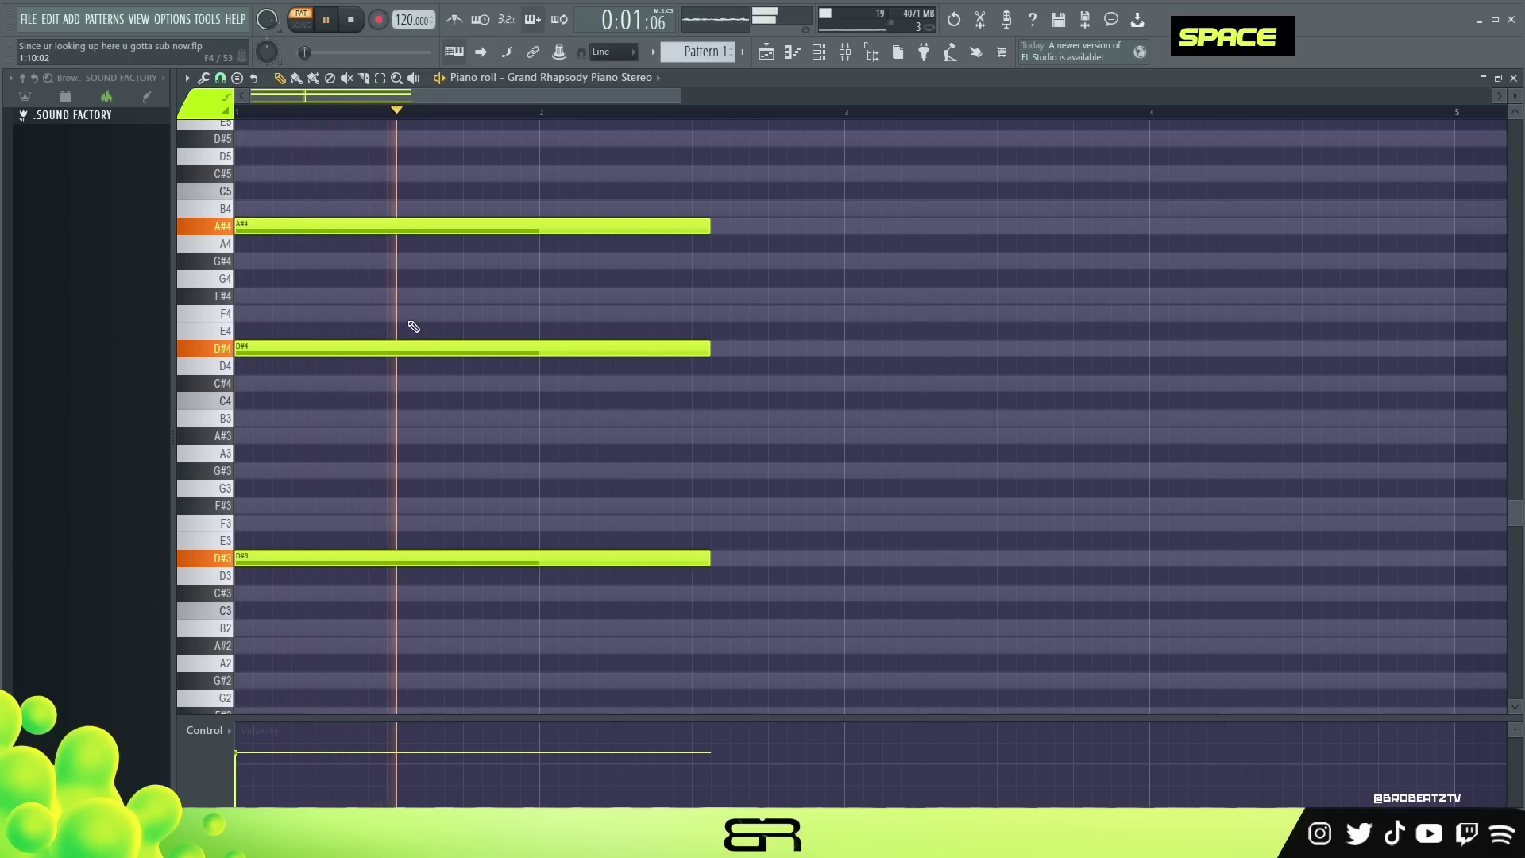
{"action": "key", "text": "space"}
{"action": "key", "text": "space"}
{"action": "key", "text": "space"}
{"action": "key", "text": "space"}
{"action": "key", "text": "space"}
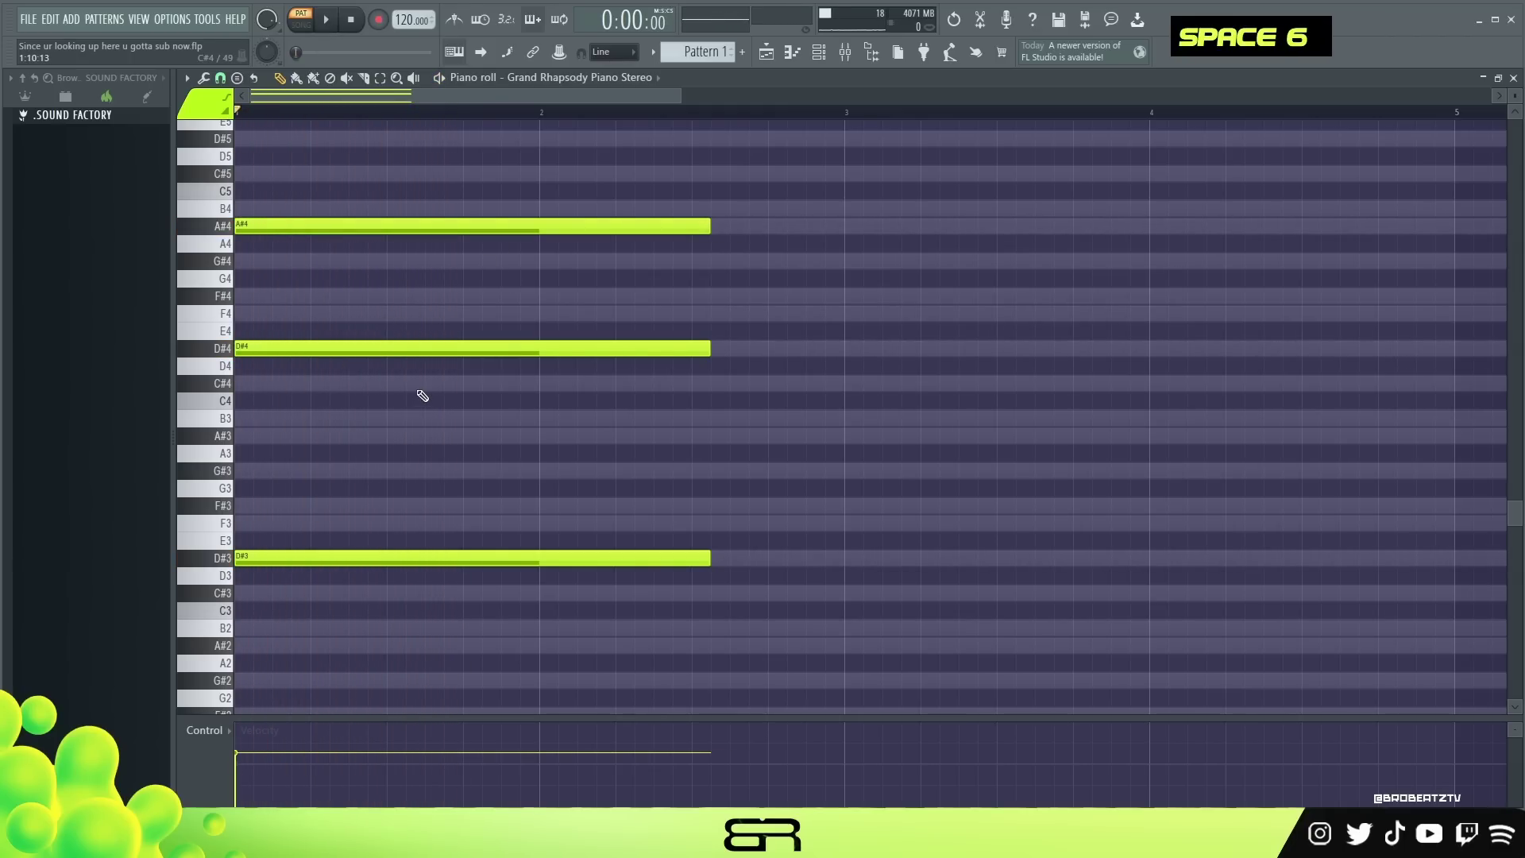
Step: Lengthen the D#3, D#4 and A#4 notes together to just before the start of bar 3
{"action": "left_click_drag", "start_coordinate": [791, 183], "coordinate": [446, 583]}
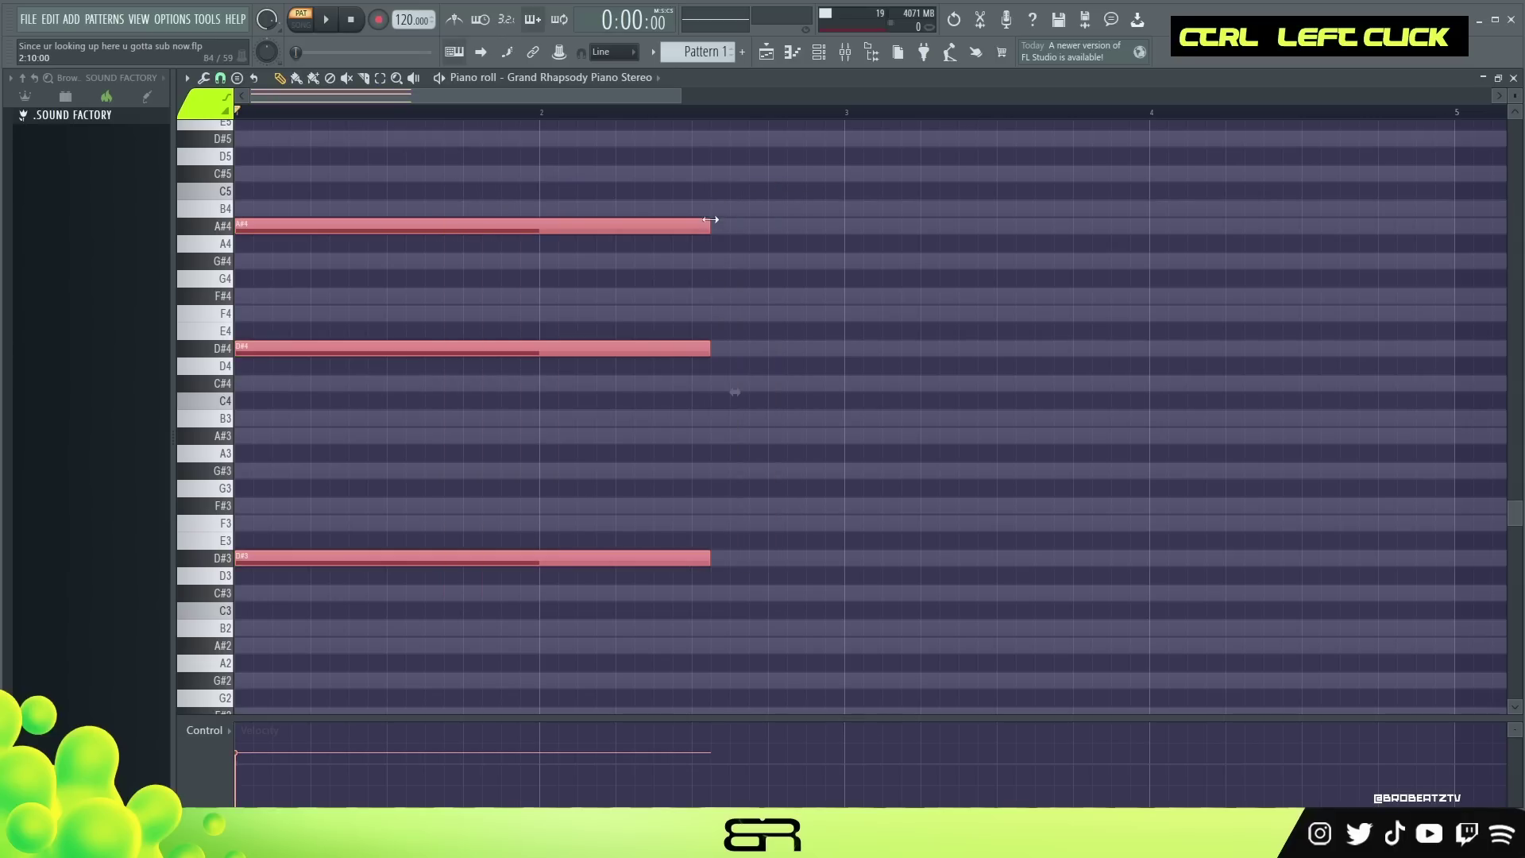
{"action": "left_click", "coordinate": [713, 226]}
{"action": "right_click", "coordinate": [712, 226]}
{"action": "left_click", "coordinate": [725, 259], "text": "ctrl"}
{"action": "left_click_drag", "start_coordinate": [709, 228], "coordinate": [833, 259]}
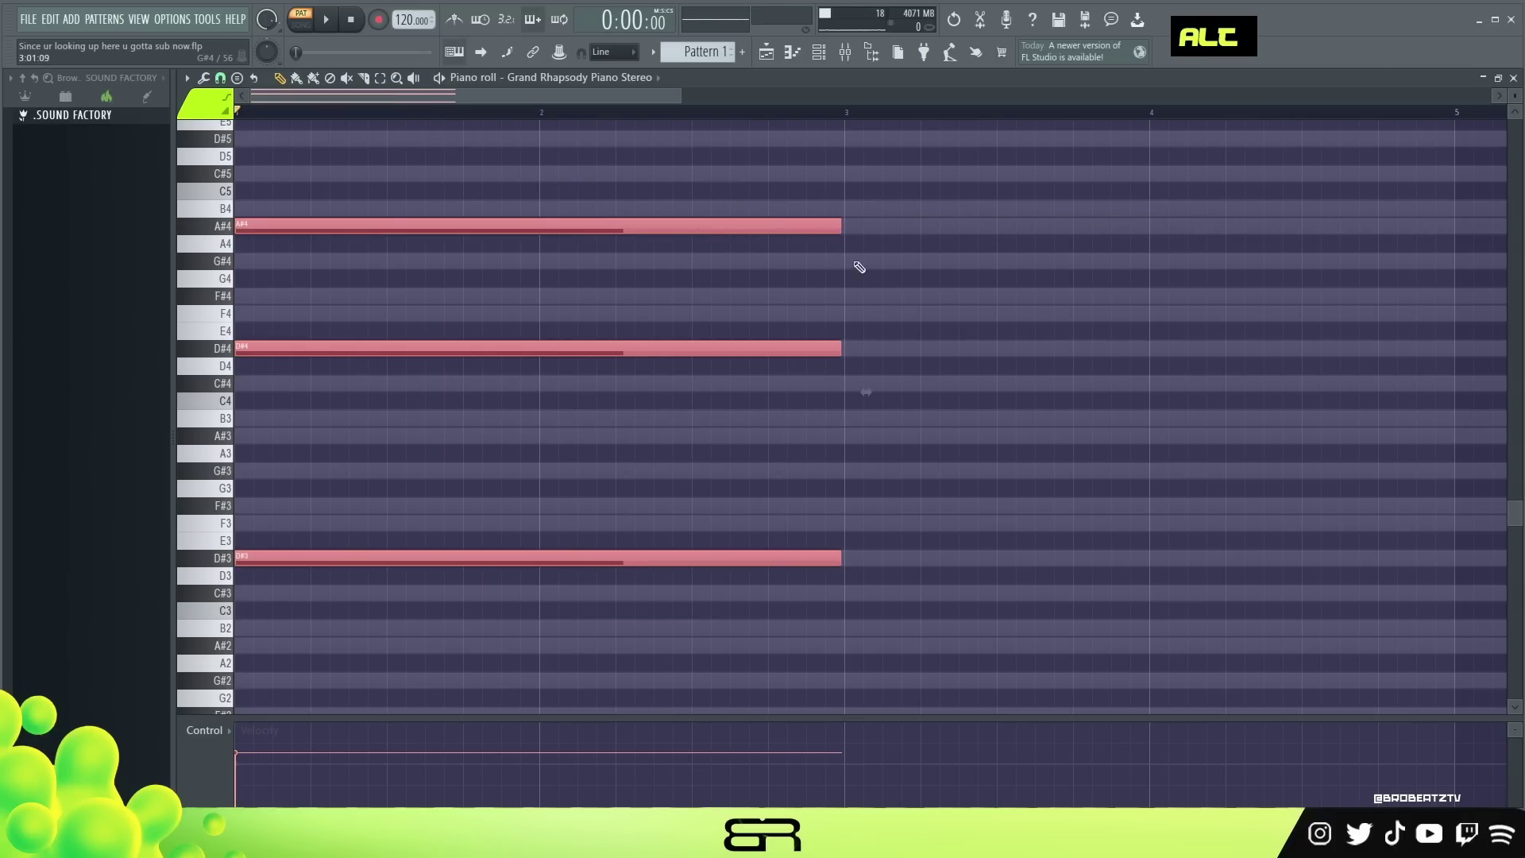
{"action": "right_click", "coordinate": [844, 262]}
{"action": "scroll", "coordinate": [282, 287], "scroll_direction": "up", "scroll_amount": 2}
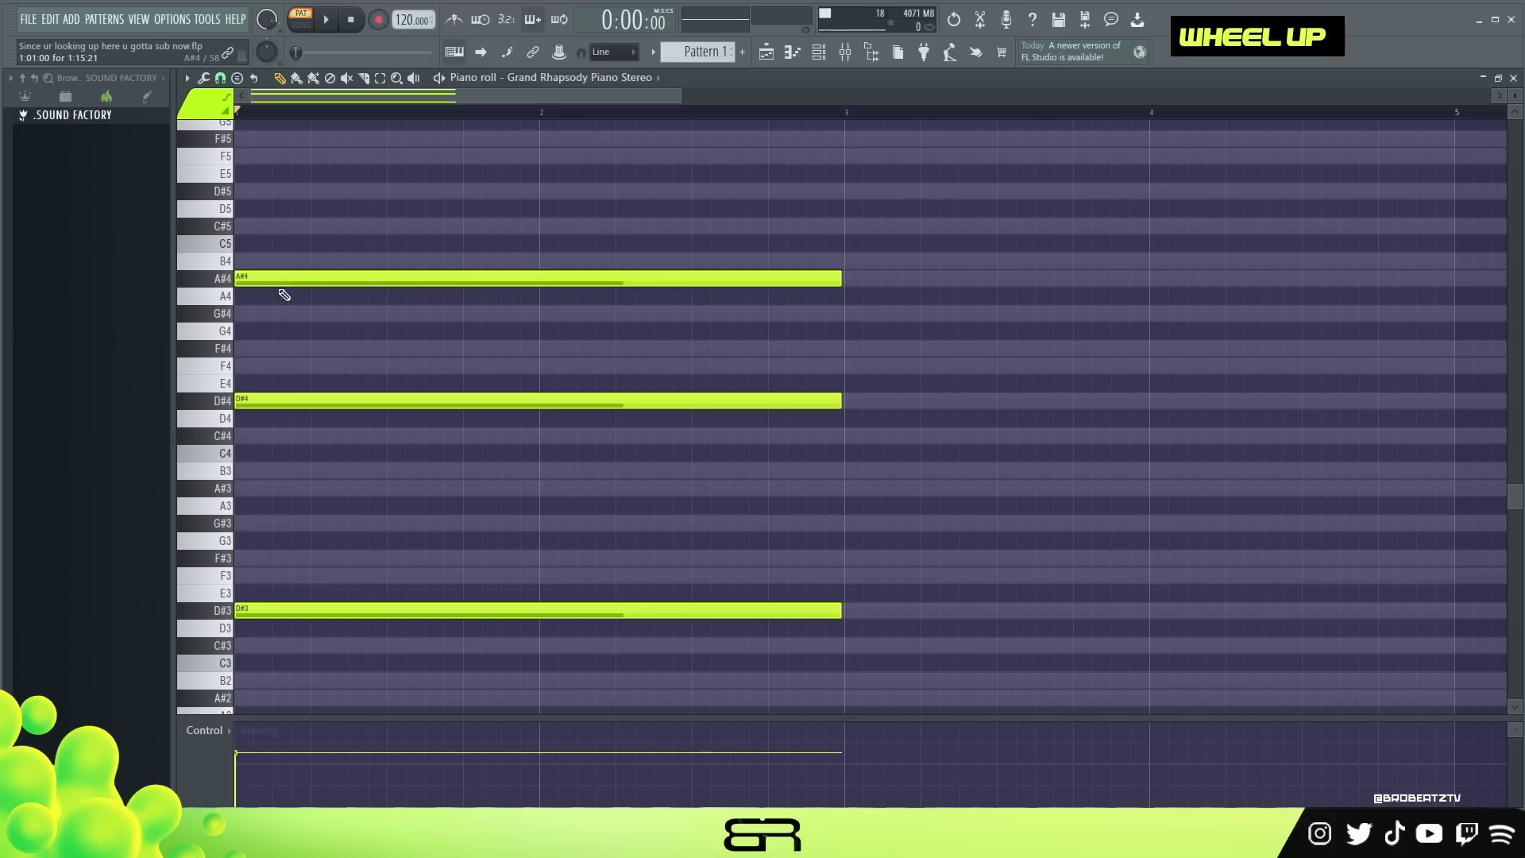
Step: Copy the D#4 note an octave up to D#5, keeping the same start and length
{"action": "left_click_drag", "start_coordinate": [265, 407], "coordinate": [242, 427]}
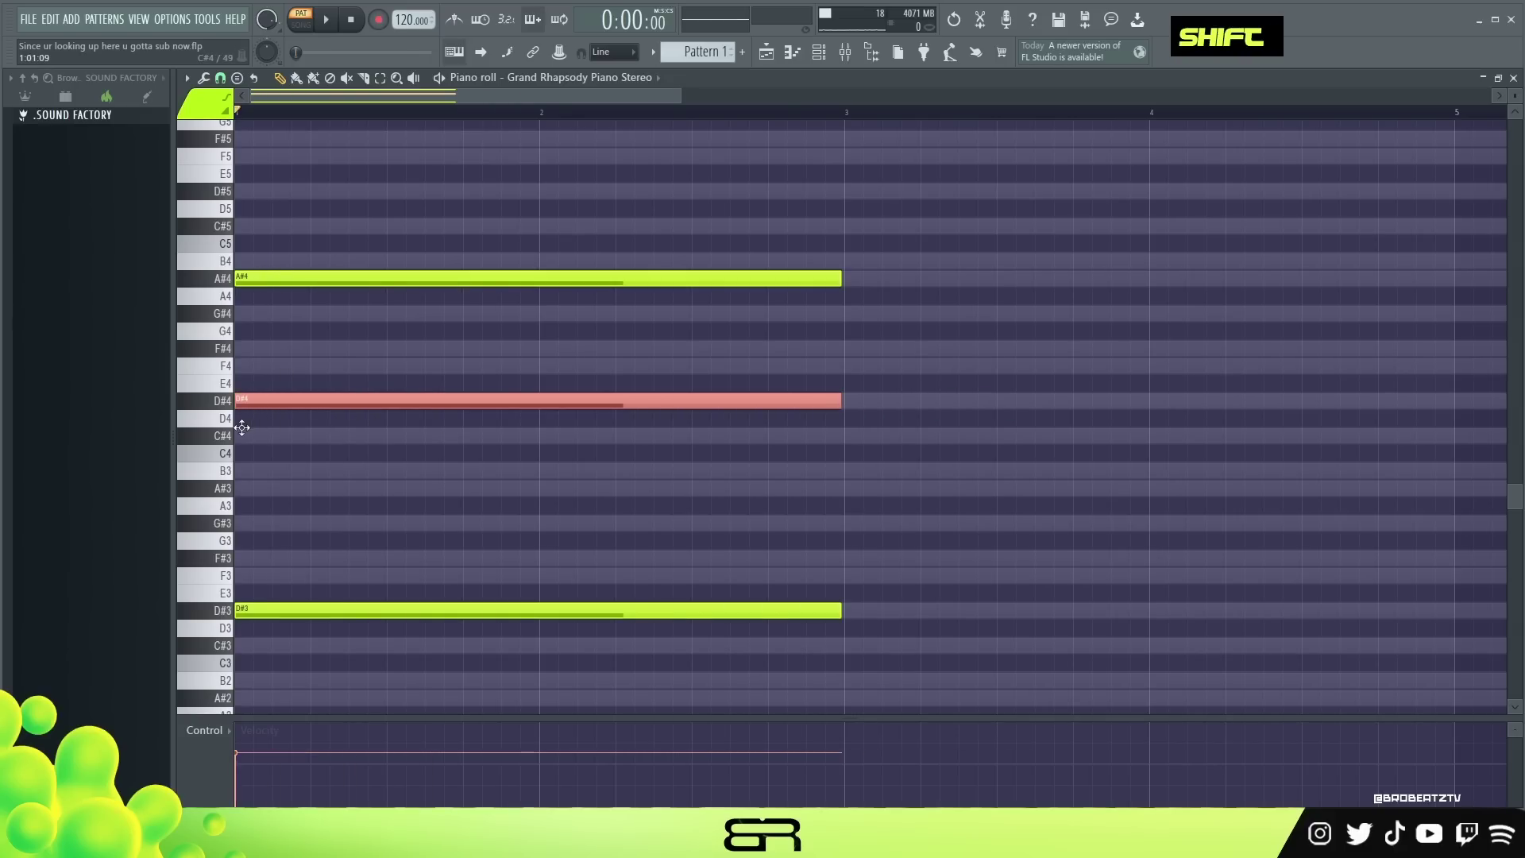
{"action": "left_click", "coordinate": [272, 612], "text": "ctrl+shift"}
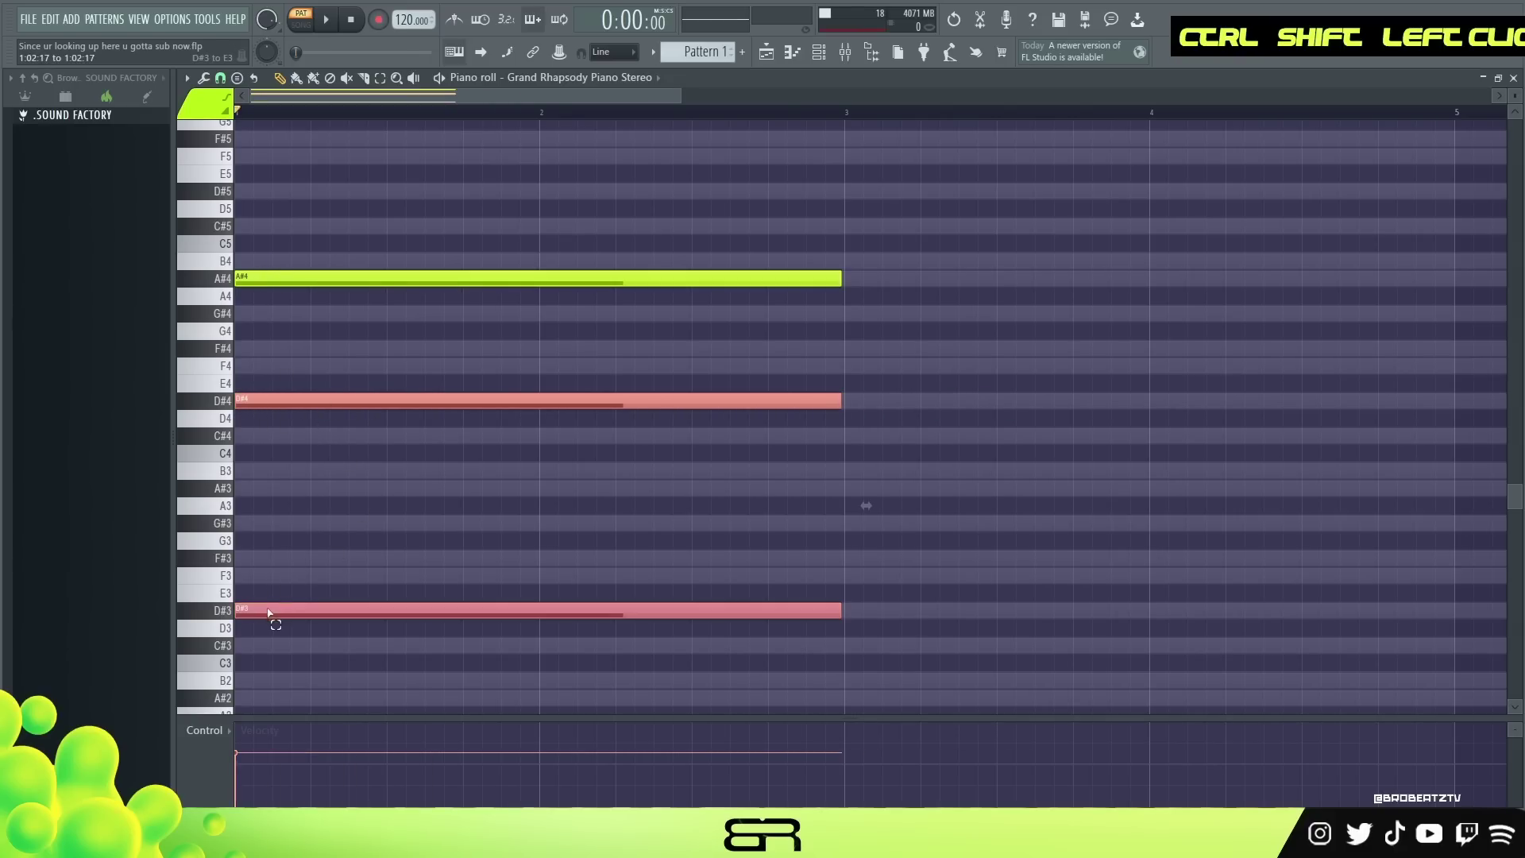
{"action": "left_click", "coordinate": [277, 401], "text": "ctrl"}
{"action": "right_click", "coordinate": [278, 415]}
{"action": "left_click_drag", "start_coordinate": [359, 376], "coordinate": [273, 406]}
{"action": "key", "text": "ctrl+Up"}
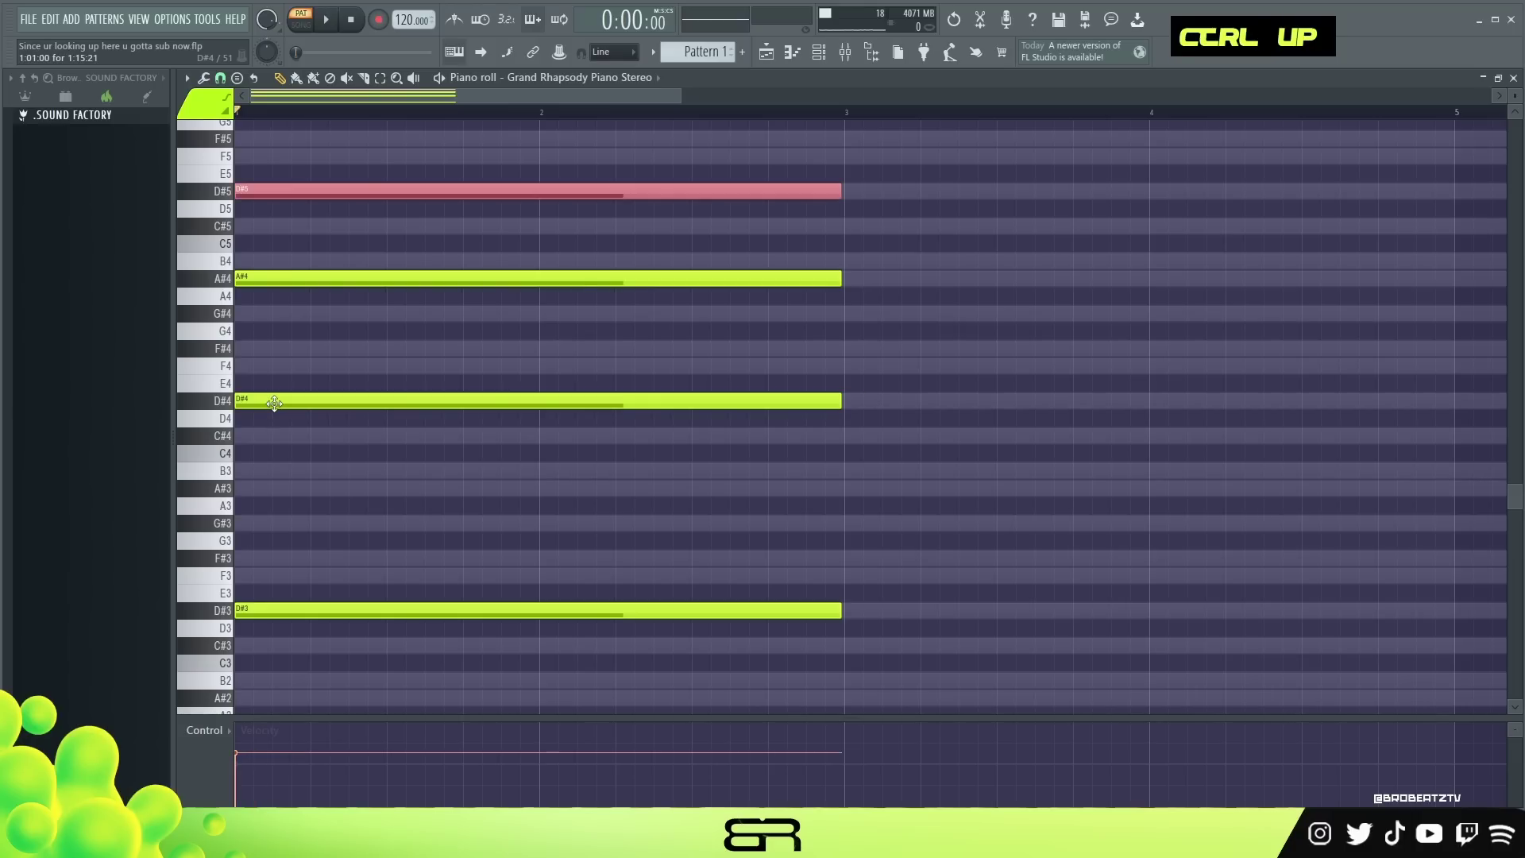
{"action": "scroll", "coordinate": [350, 371], "scroll_direction": "up", "scroll_amount": 3}
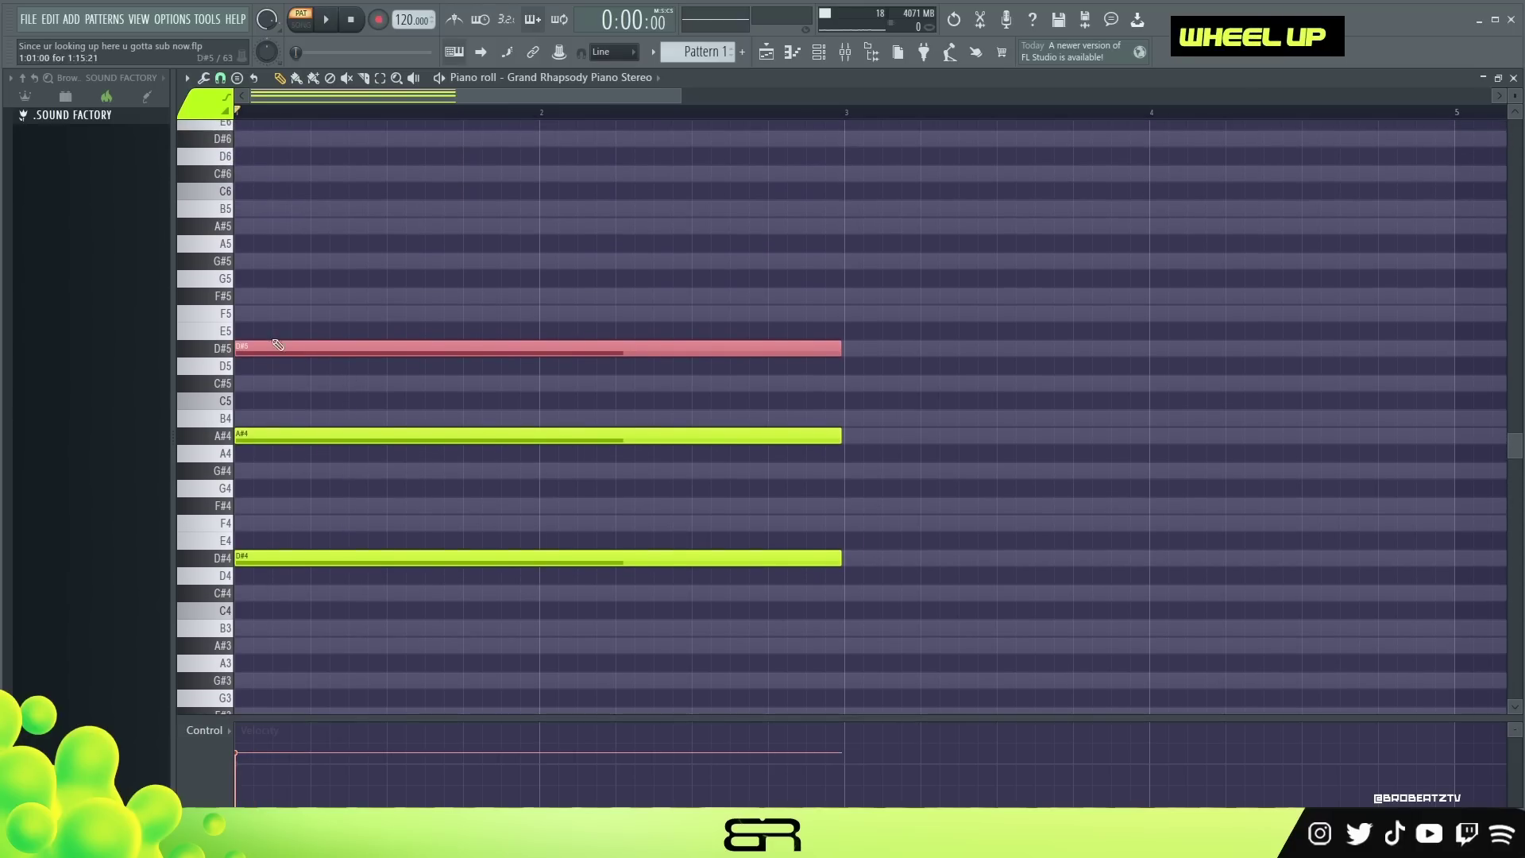
{"action": "right_click", "coordinate": [315, 389]}
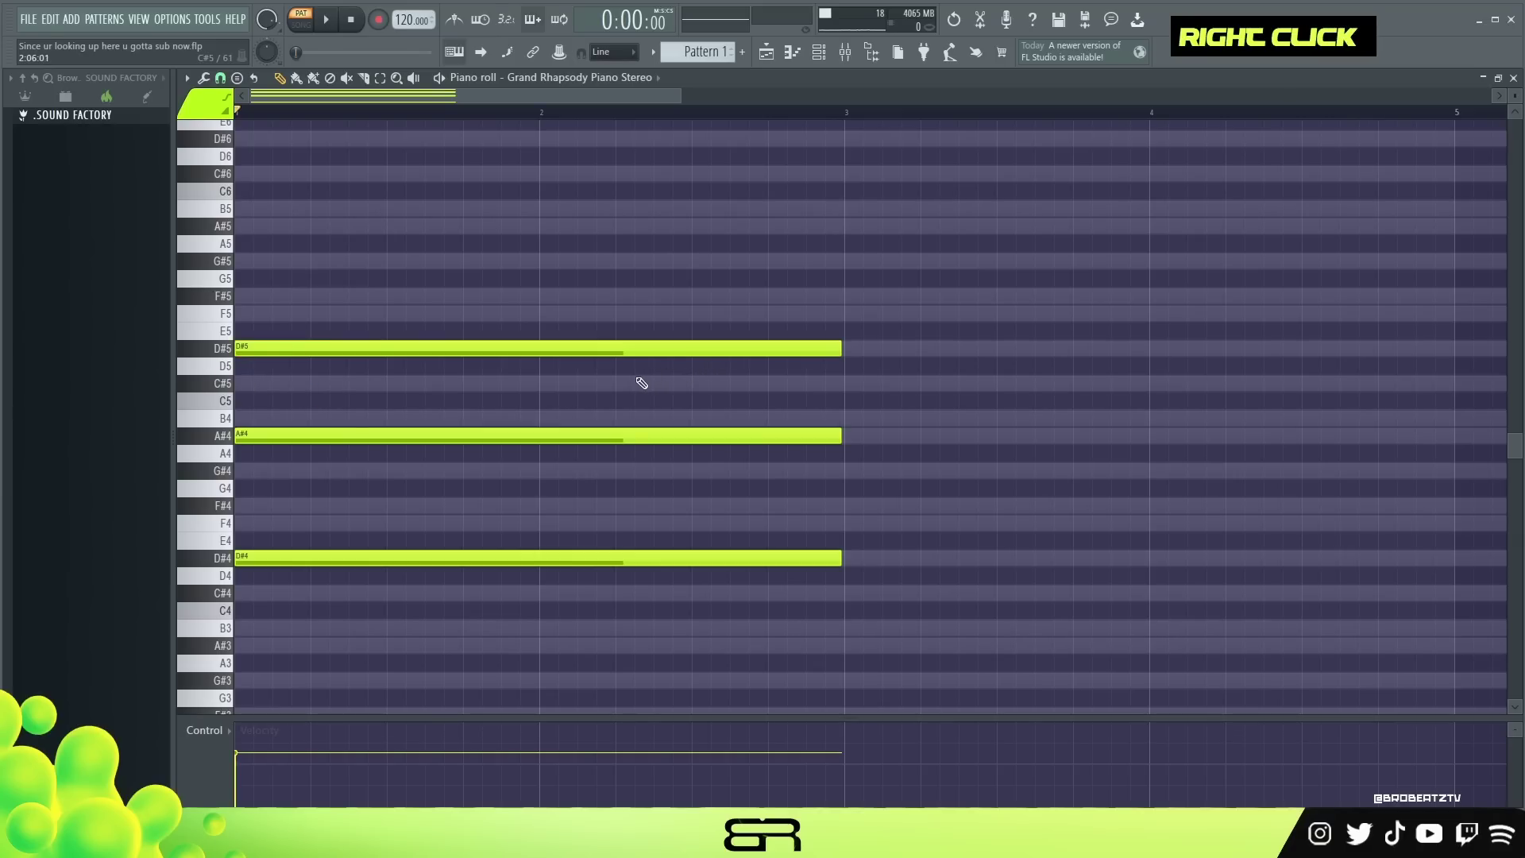
Step: Shorten the A#4 note to a length of about 0:01:05 at the start of bar 1
{"action": "left_click_drag", "start_coordinate": [705, 443], "coordinate": [276, 457]}
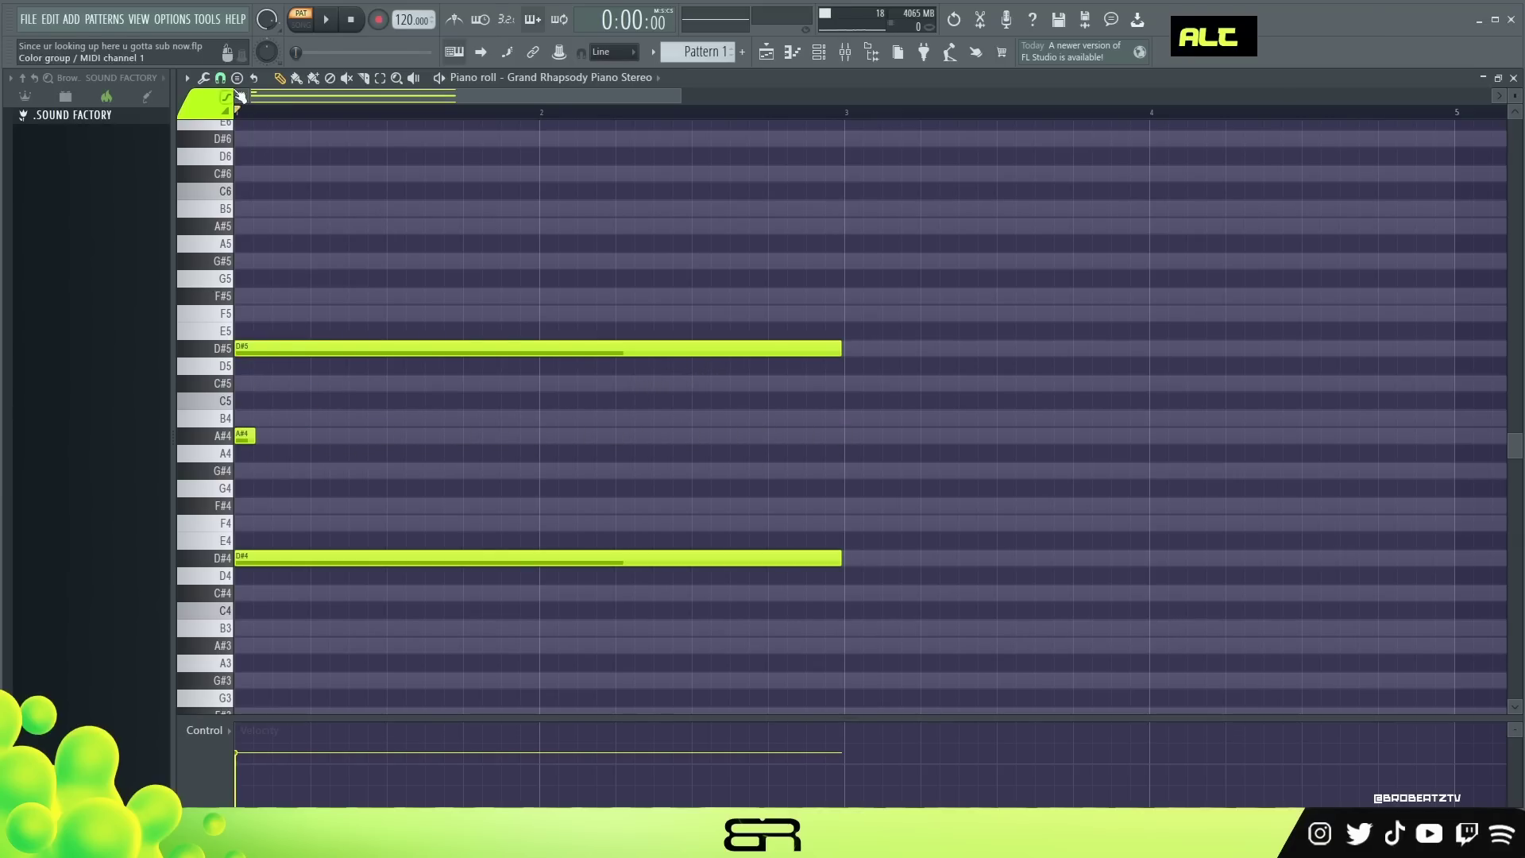
{"action": "scroll", "coordinate": [397, 124], "scroll_direction": "up", "scroll_amount": 3}
{"action": "left_click_drag", "start_coordinate": [477, 97], "coordinate": [542, 97]}
{"action": "left_click", "coordinate": [229, 80]}
{"action": "right_click", "coordinate": [239, 282]}
{"action": "key", "text": "alt"}
{"action": "left_click_drag", "start_coordinate": [260, 435], "coordinate": [263, 436]}
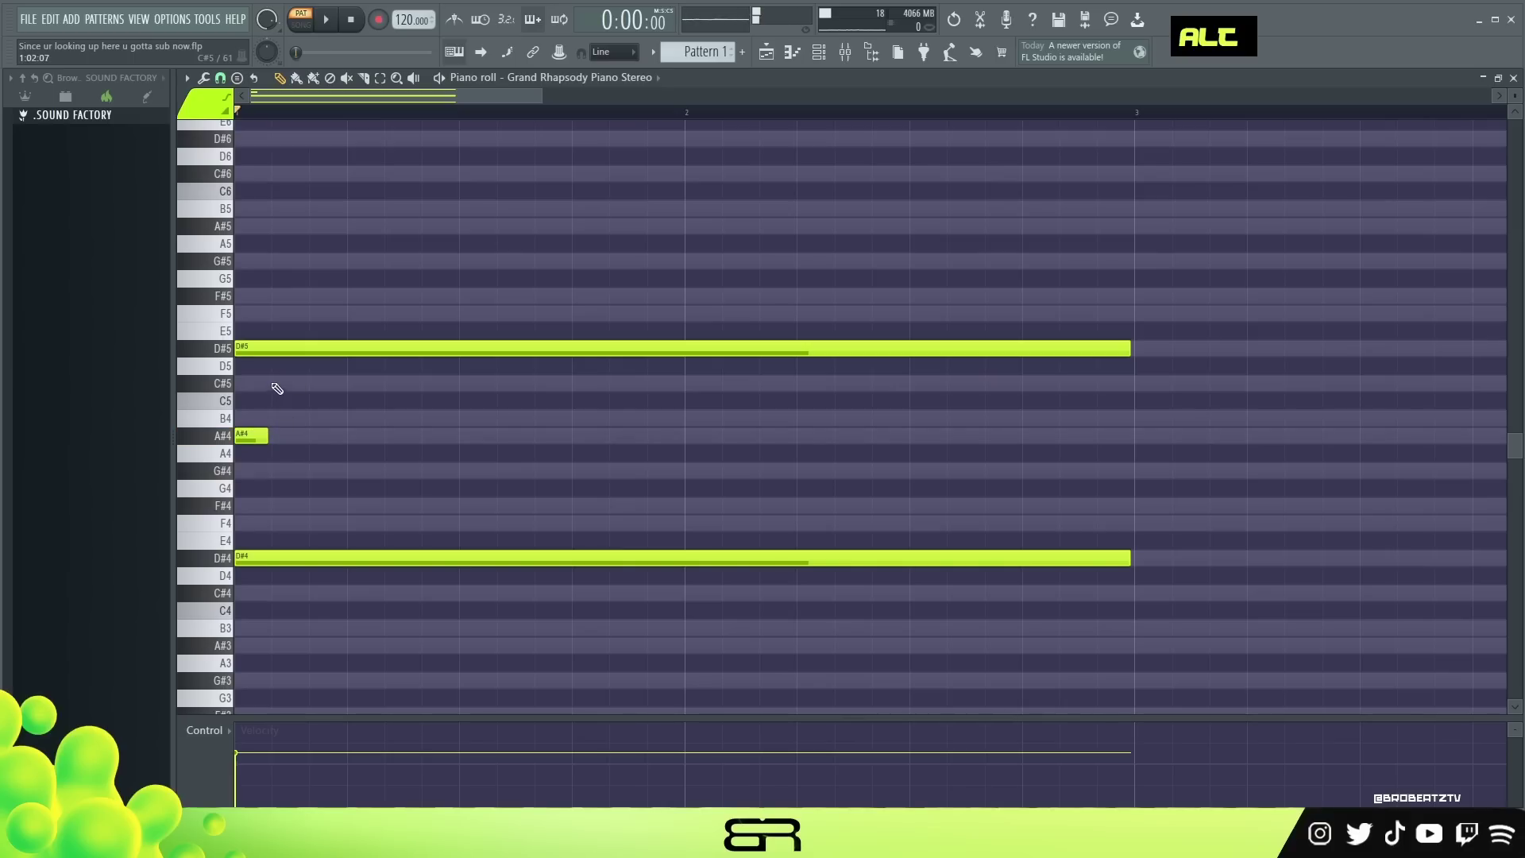
Step: Replace the long D#5 note with a short one directly after the A#4 note, and play back the result
{"action": "right_click", "coordinate": [281, 350]}
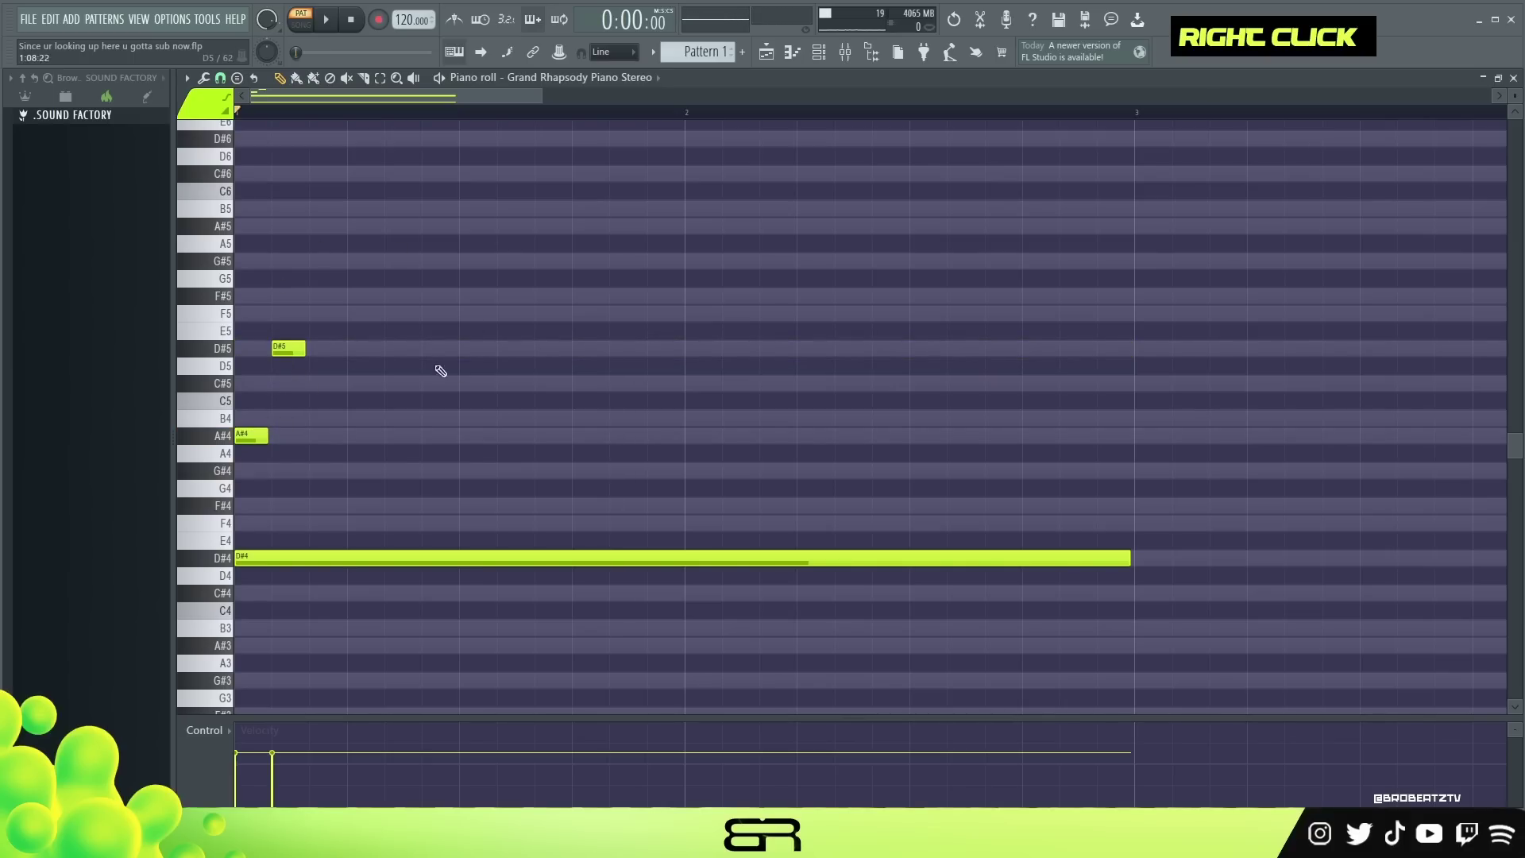
{"action": "key", "text": "ctrl"}
{"action": "key", "text": "space"}
{"action": "key", "text": "space"}
{"action": "key", "text": "space"}
{"action": "key", "text": "space"}
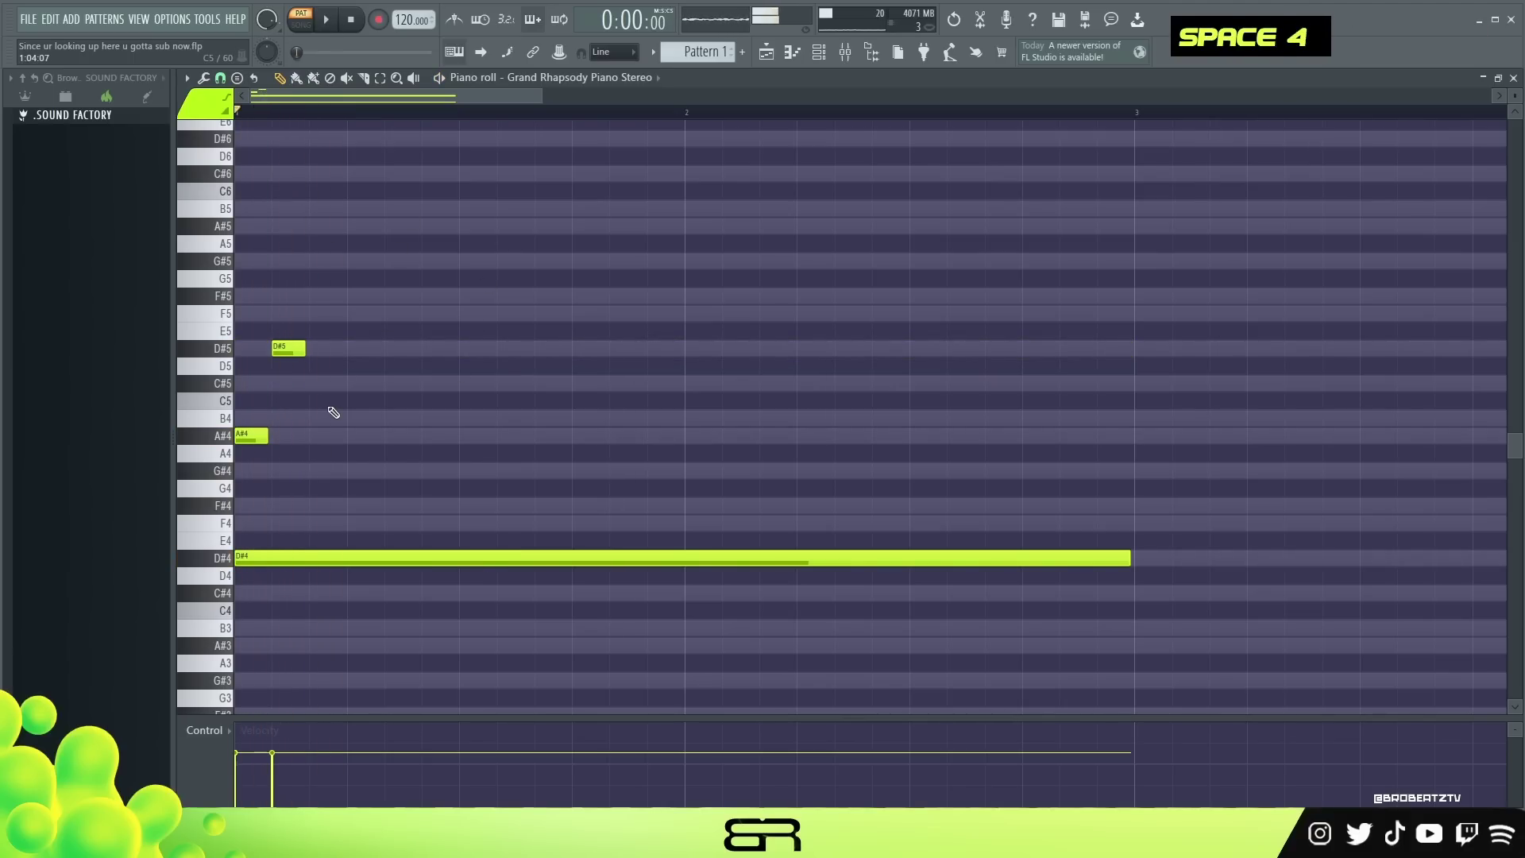
{"action": "key", "text": "ctrl+a"}
{"action": "key", "text": "space"}
Step: Continue the melody after D#5 with consecutive short F#5, A#5, G#5, F#5 and F5 notes, checking it by playback
{"action": "scroll", "coordinate": [357, 411], "scroll_direction": "down", "scroll_amount": 1}
{"action": "scroll", "coordinate": [385, 402], "scroll_direction": "up", "scroll_amount": 1}
{"action": "left_click", "coordinate": [291, 353], "text": "ctrl"}
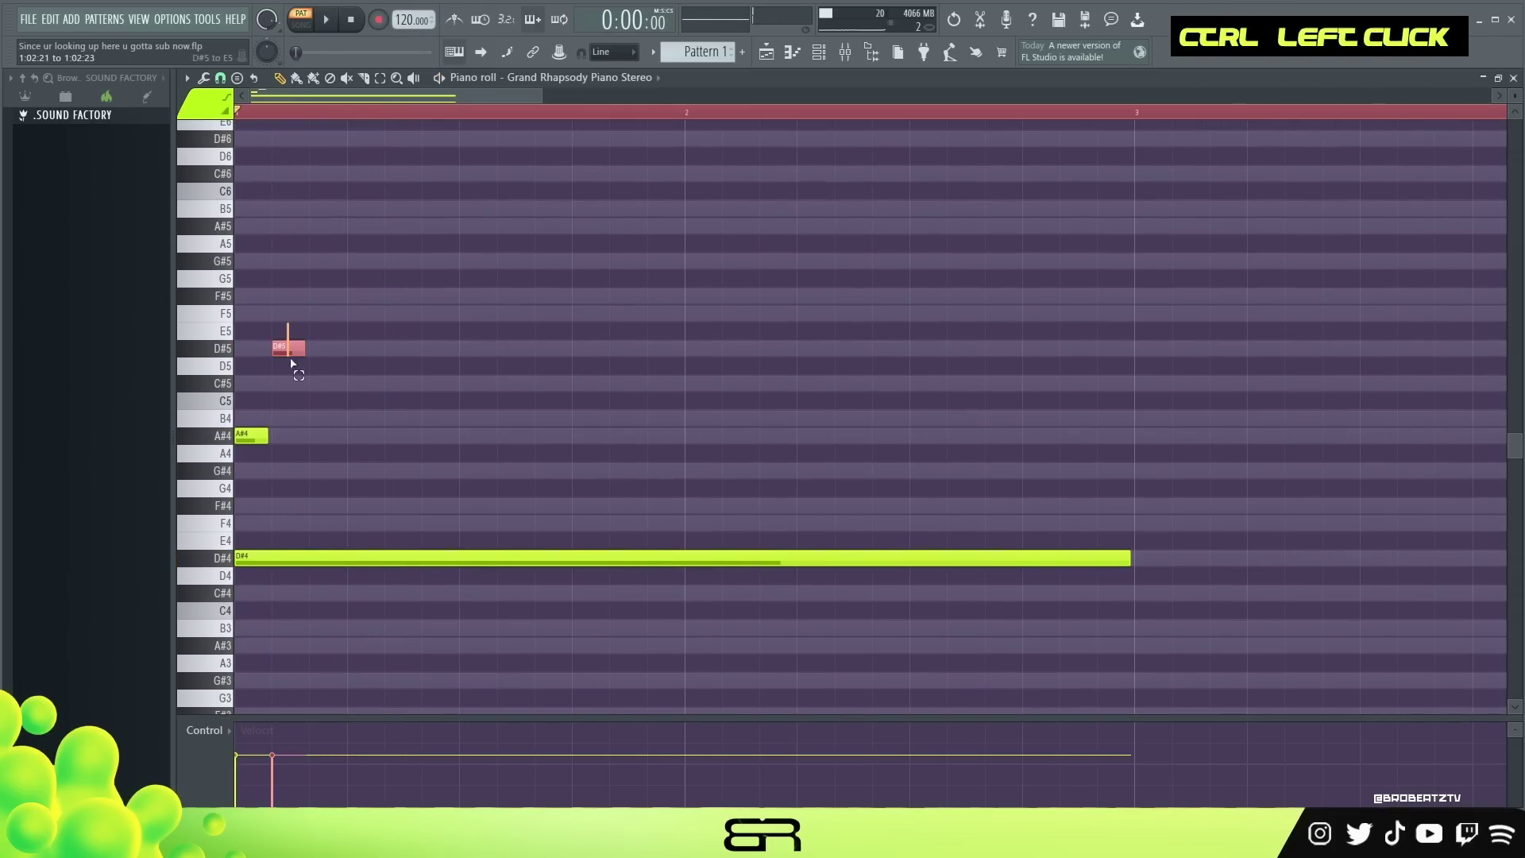
{"action": "left_click_drag", "start_coordinate": [298, 284], "coordinate": [328, 262]}
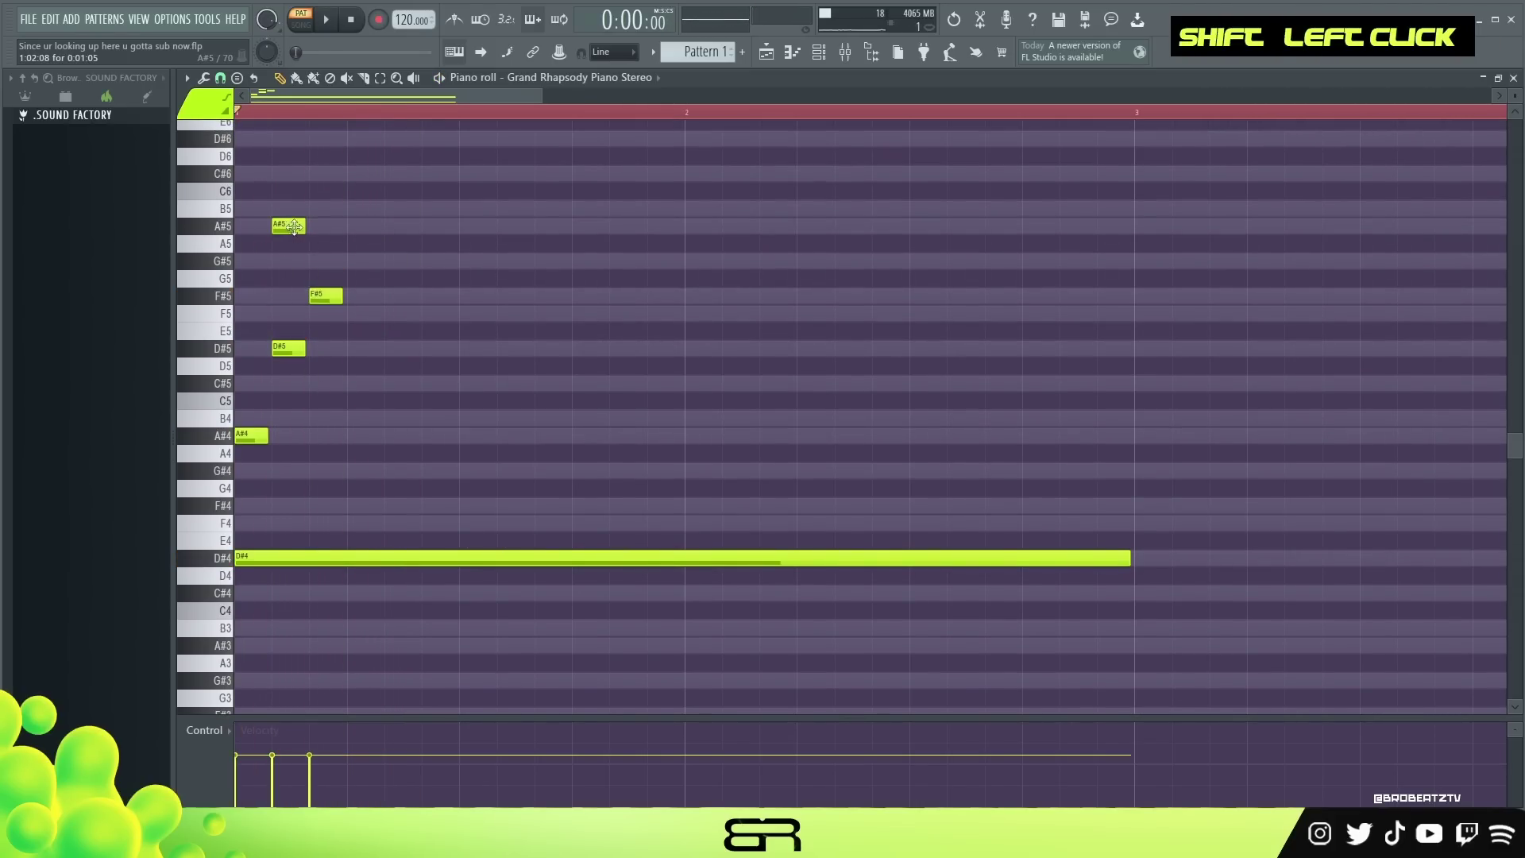
{"action": "left_click_drag", "start_coordinate": [291, 227], "coordinate": [366, 228]}
{"action": "key", "text": "space"}
{"action": "key", "text": "space"}
{"action": "key", "text": "space"}
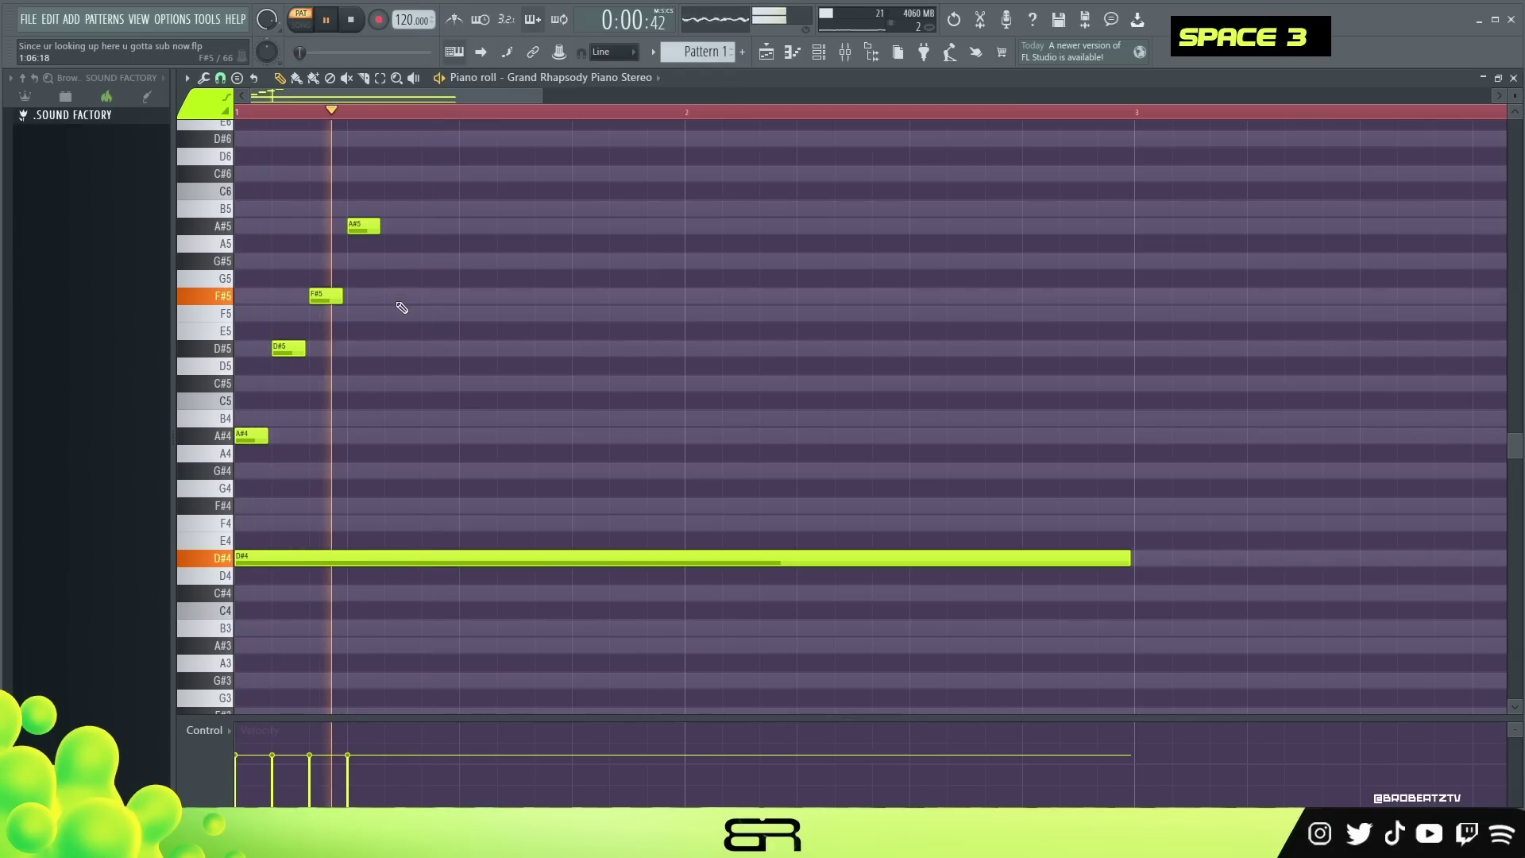
{"action": "key", "text": "space"}
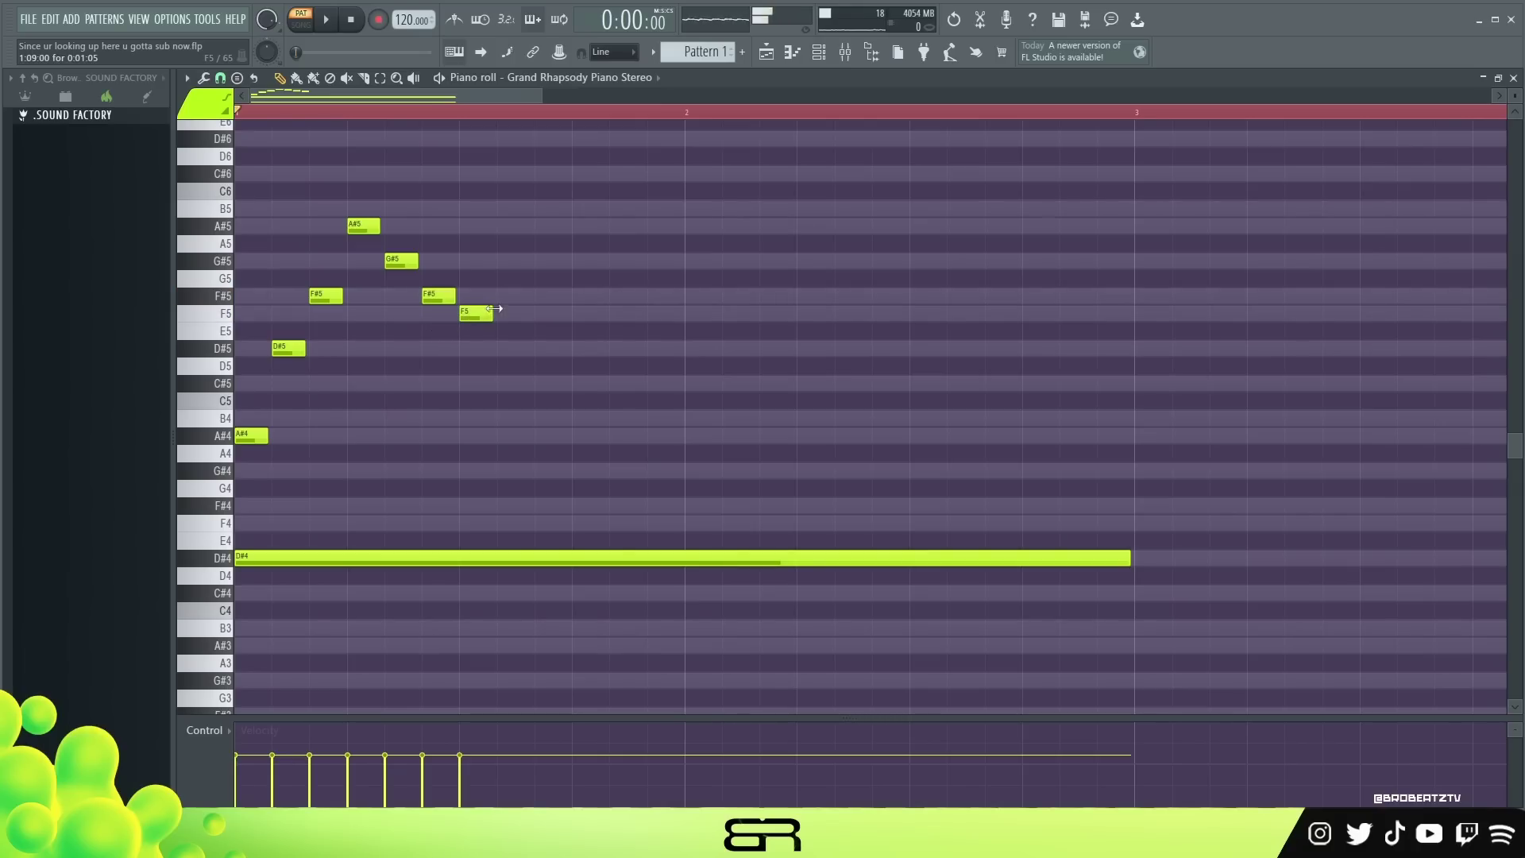
Step: Complete the bar 1 melody with consecutive short F#5, D#5, F5, F#5 and F5 notes, and play it back
{"action": "key", "text": "space"}
{"action": "left_click", "coordinate": [540, 349]}
{"action": "key", "text": "space"}
{"action": "key", "text": "space"}
{"action": "left_click", "coordinate": [588, 313]}
{"action": "left_click", "coordinate": [623, 296]}
{"action": "left_click", "coordinate": [663, 313]}
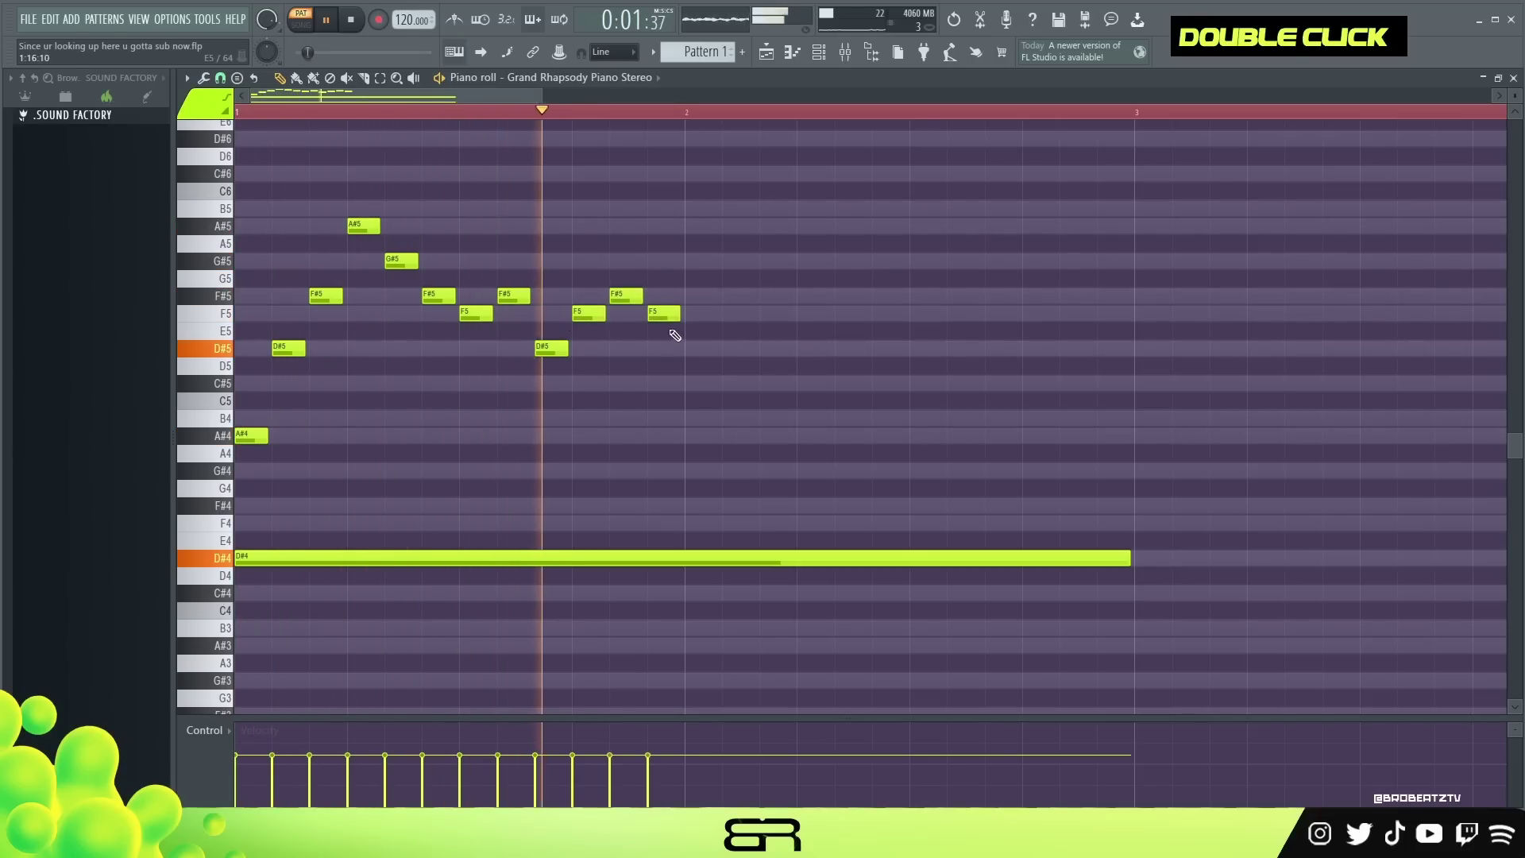
{"action": "key", "text": "space"}
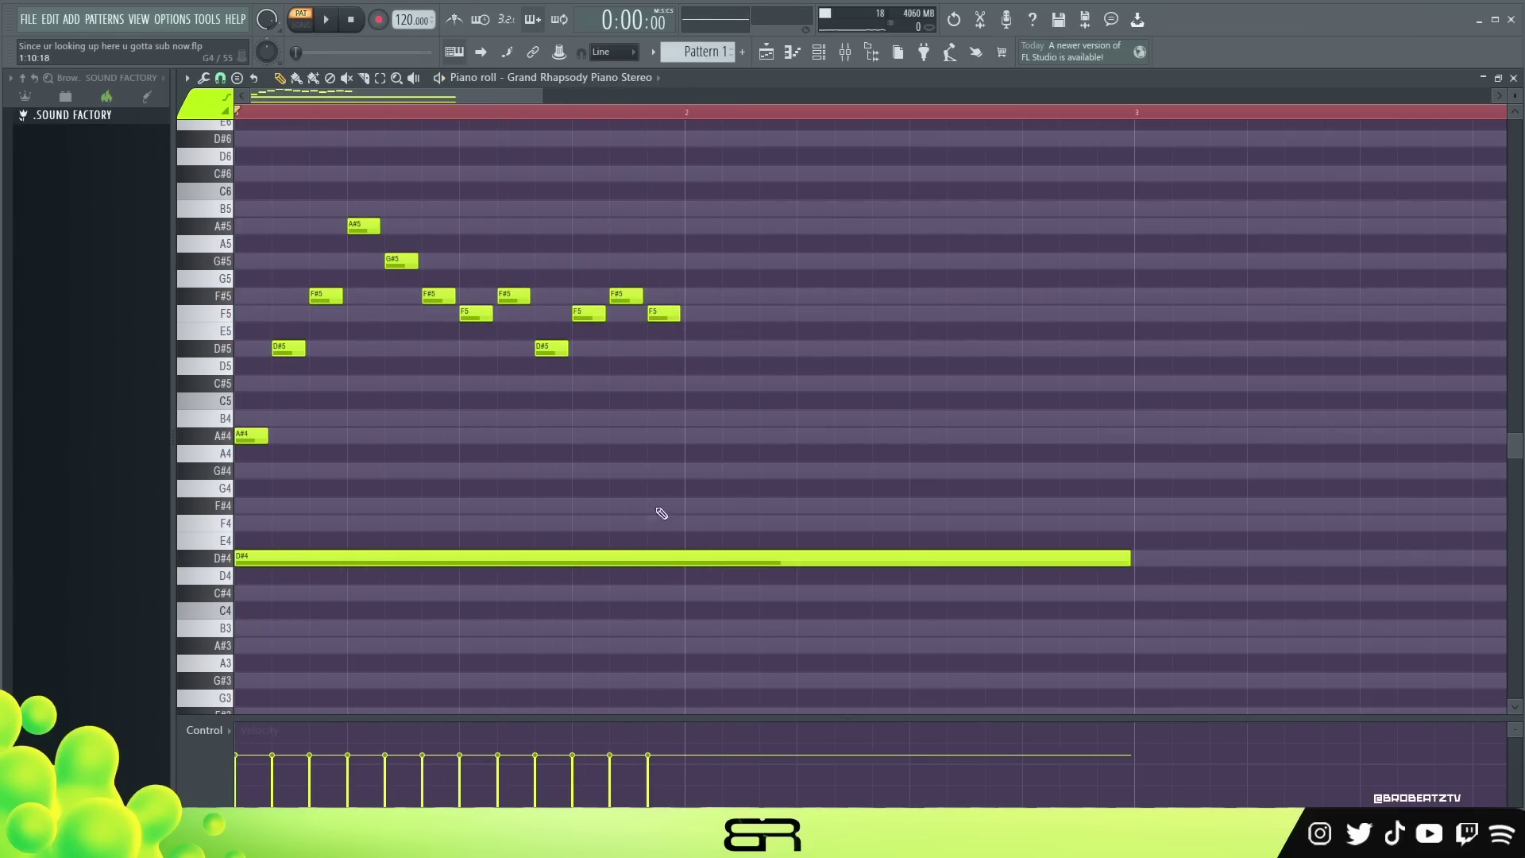
Step: Duplicate the short melody notes of bar 1 into bar 2
{"action": "right_click", "coordinate": [650, 405]}
{"action": "left_click_drag", "start_coordinate": [725, 188], "coordinate": [254, 446]}
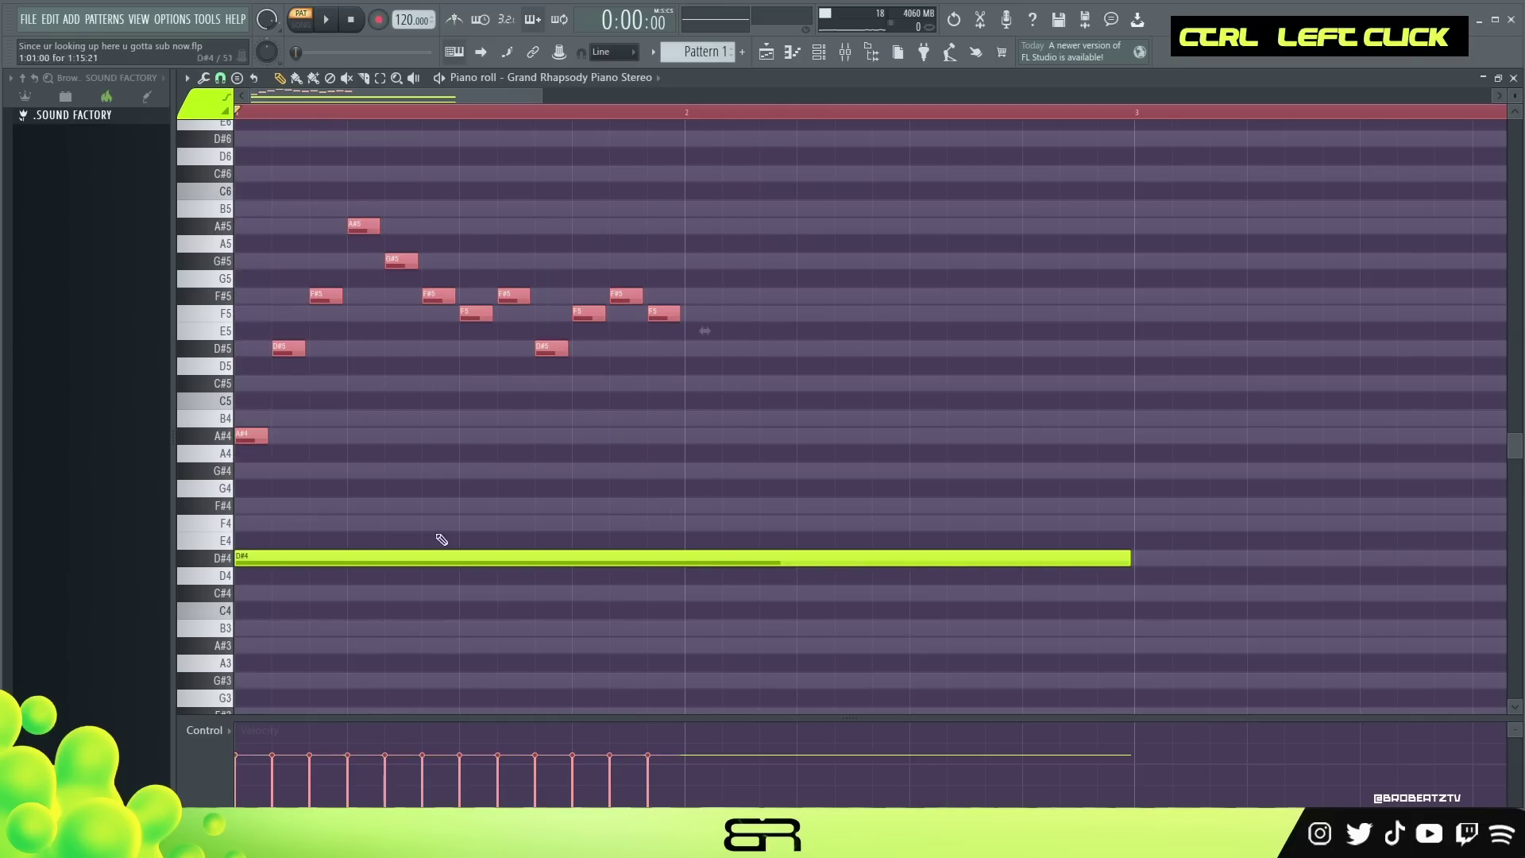
{"action": "scroll", "coordinate": [490, 445], "scroll_direction": "down", "scroll_amount": 2}
{"action": "scroll", "coordinate": [490, 445], "scroll_direction": "up", "scroll_amount": 1}
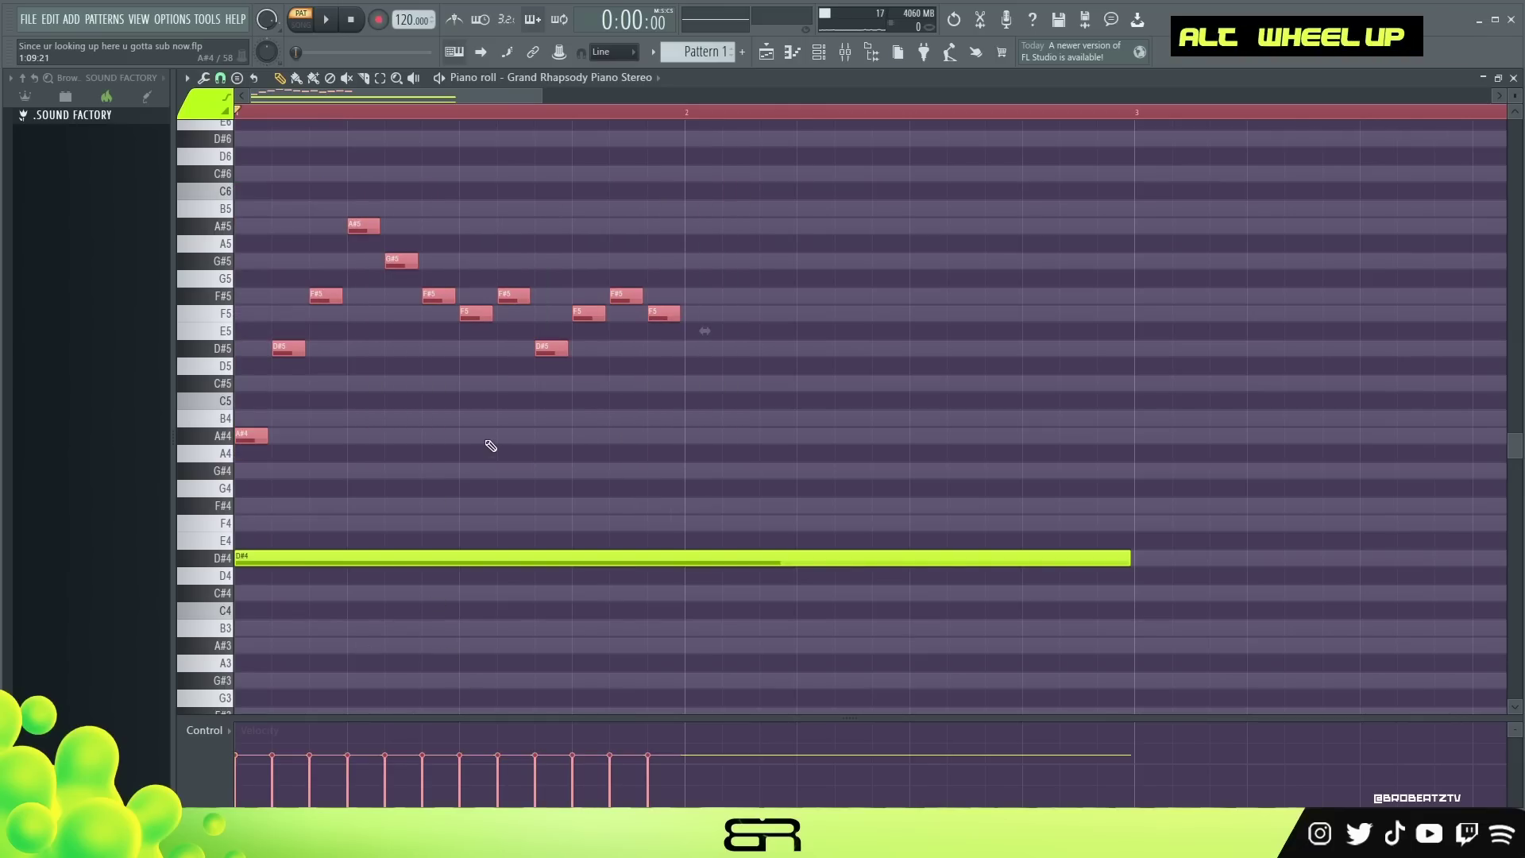
{"action": "left_click_drag", "start_coordinate": [779, 221], "coordinate": [734, 444]}
{"action": "right_click", "coordinate": [734, 444], "text": "ctrl"}
Step: Duplicate all notes of bars 1 and 2 into bars 3 and 4, and play back the pattern
{"action": "key", "text": "ctrl+a"}
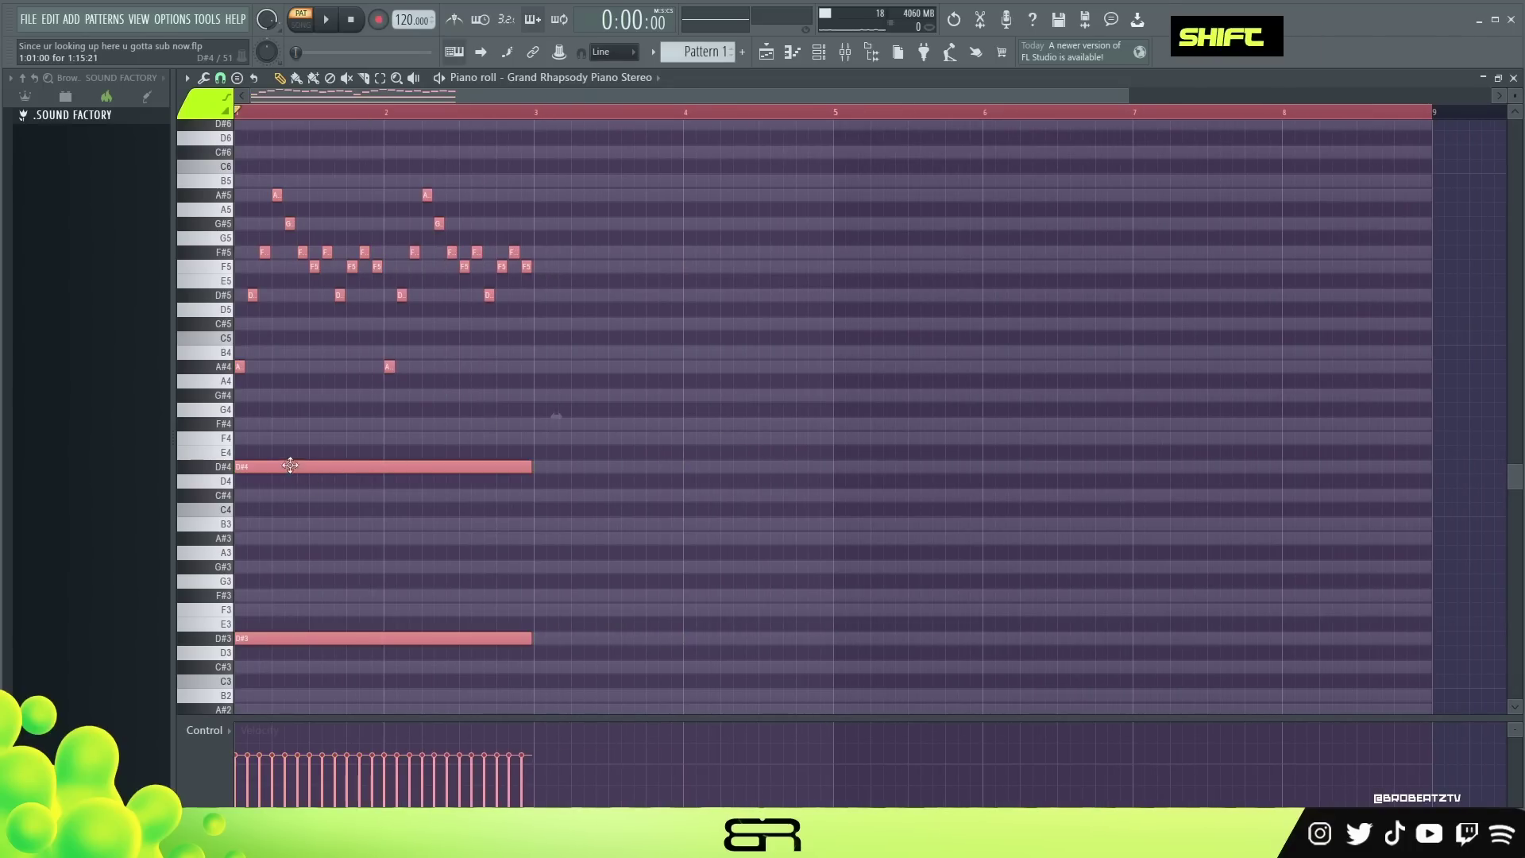
{"action": "left_click_drag", "start_coordinate": [290, 466], "coordinate": [588, 465]}
{"action": "right_click", "coordinate": [592, 438]}
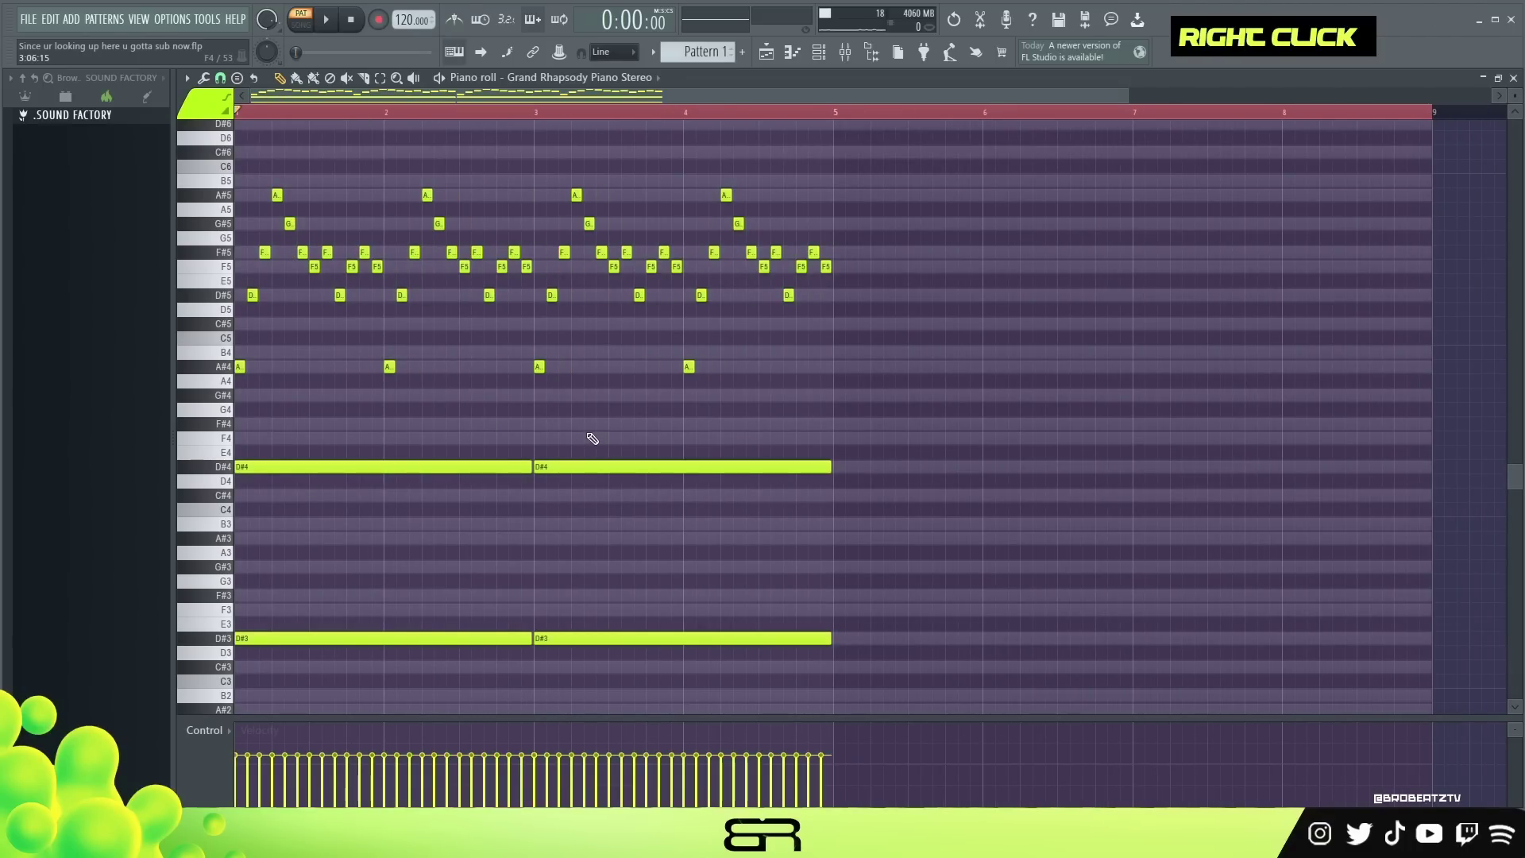
{"action": "key", "text": "space"}
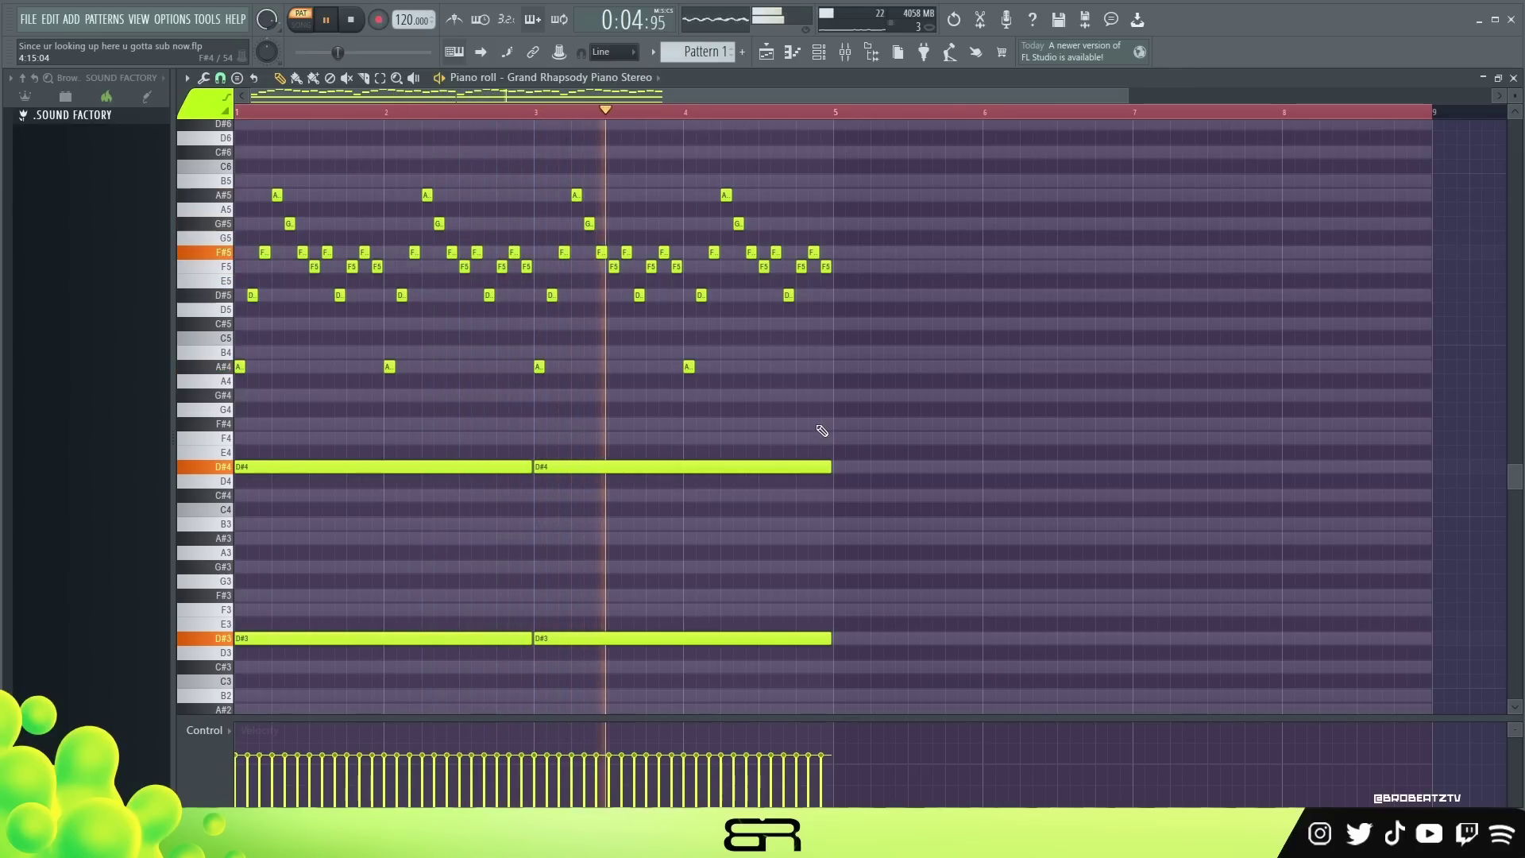
{"action": "right_click", "coordinate": [818, 403]}
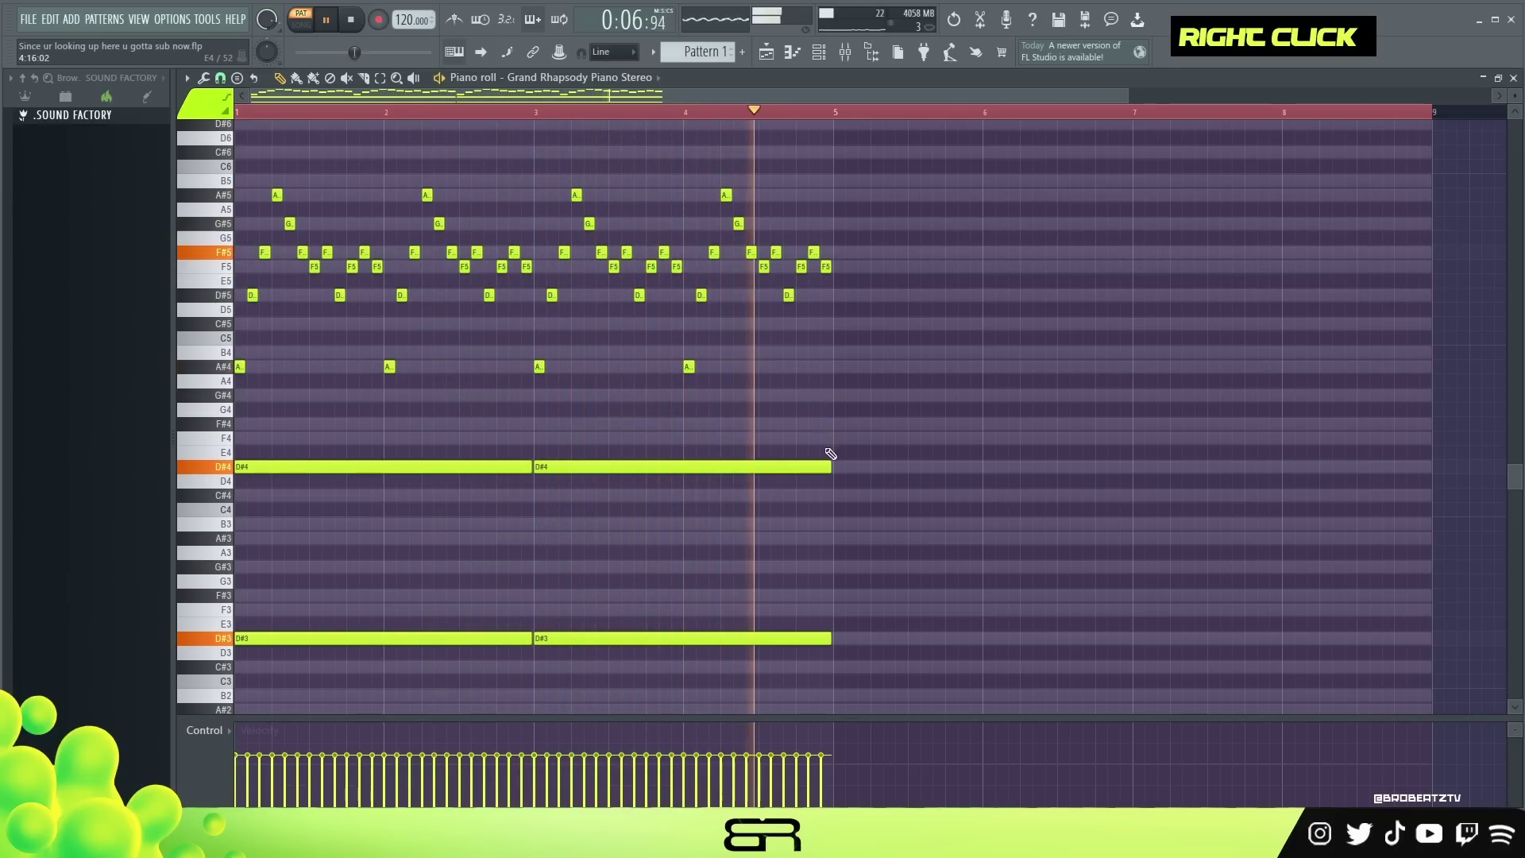
{"action": "key", "text": "space"}
Step: Shorten the second D#3 and D#4 notes to mid-bar 4, and follow them with copies lowered five semitones to A#2 and A#3
{"action": "scroll", "coordinate": [811, 439], "scroll_direction": "down", "scroll_amount": 3}
{"action": "left_click_drag", "start_coordinate": [818, 518], "coordinate": [756, 367]}
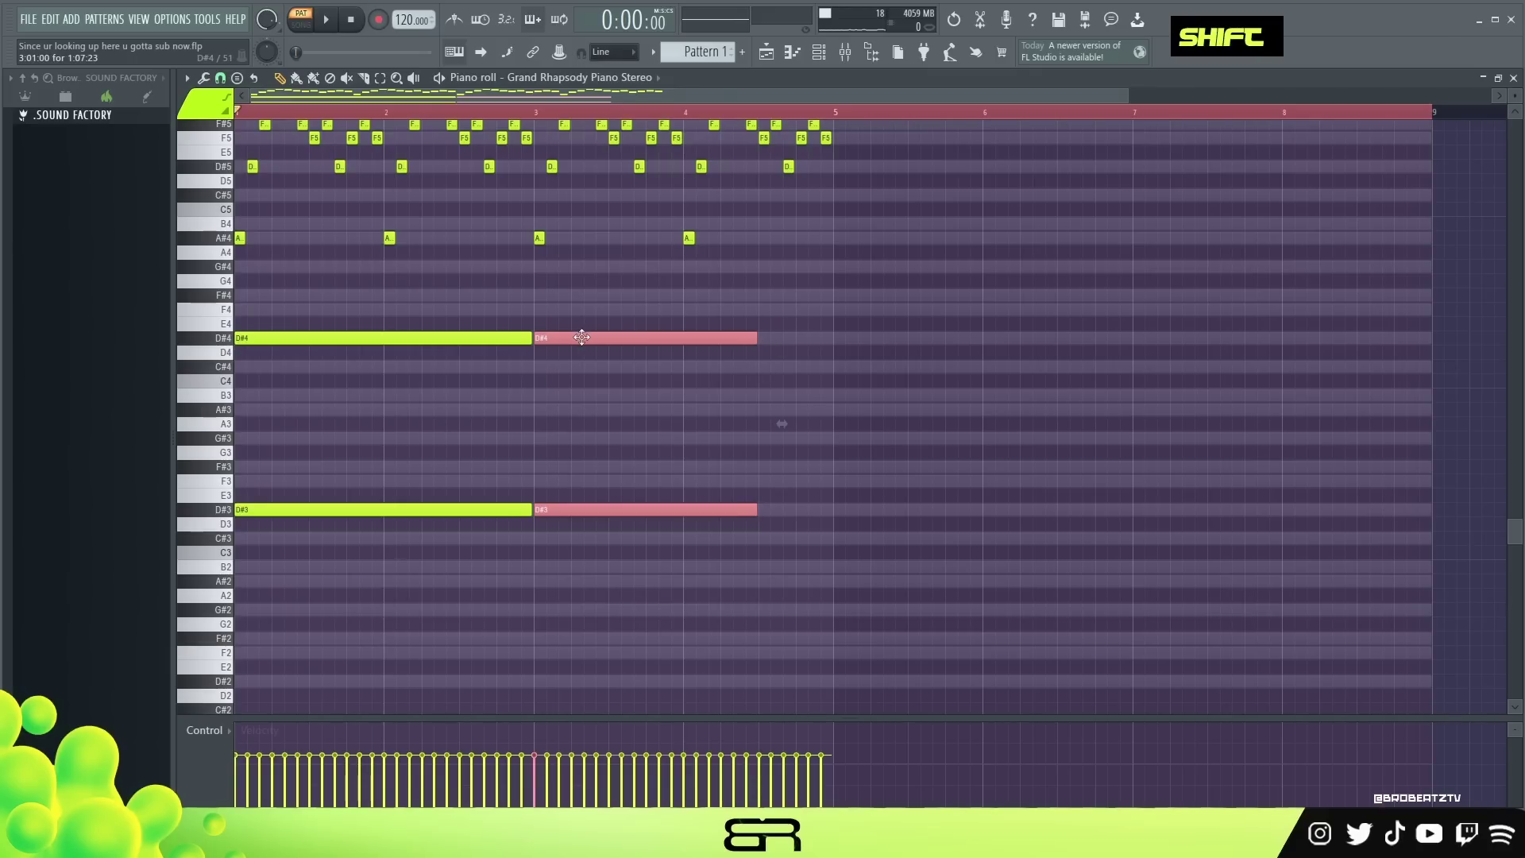
{"action": "left_click_drag", "start_coordinate": [582, 338], "coordinate": [813, 342], "text": "shift"}
{"action": "key", "text": "shift+Down"}
{"action": "key", "text": "shift+Down"}
{"action": "key", "text": "shift+Down"}
{"action": "key", "text": "shift+Down"}
{"action": "key", "text": "shift+Down"}
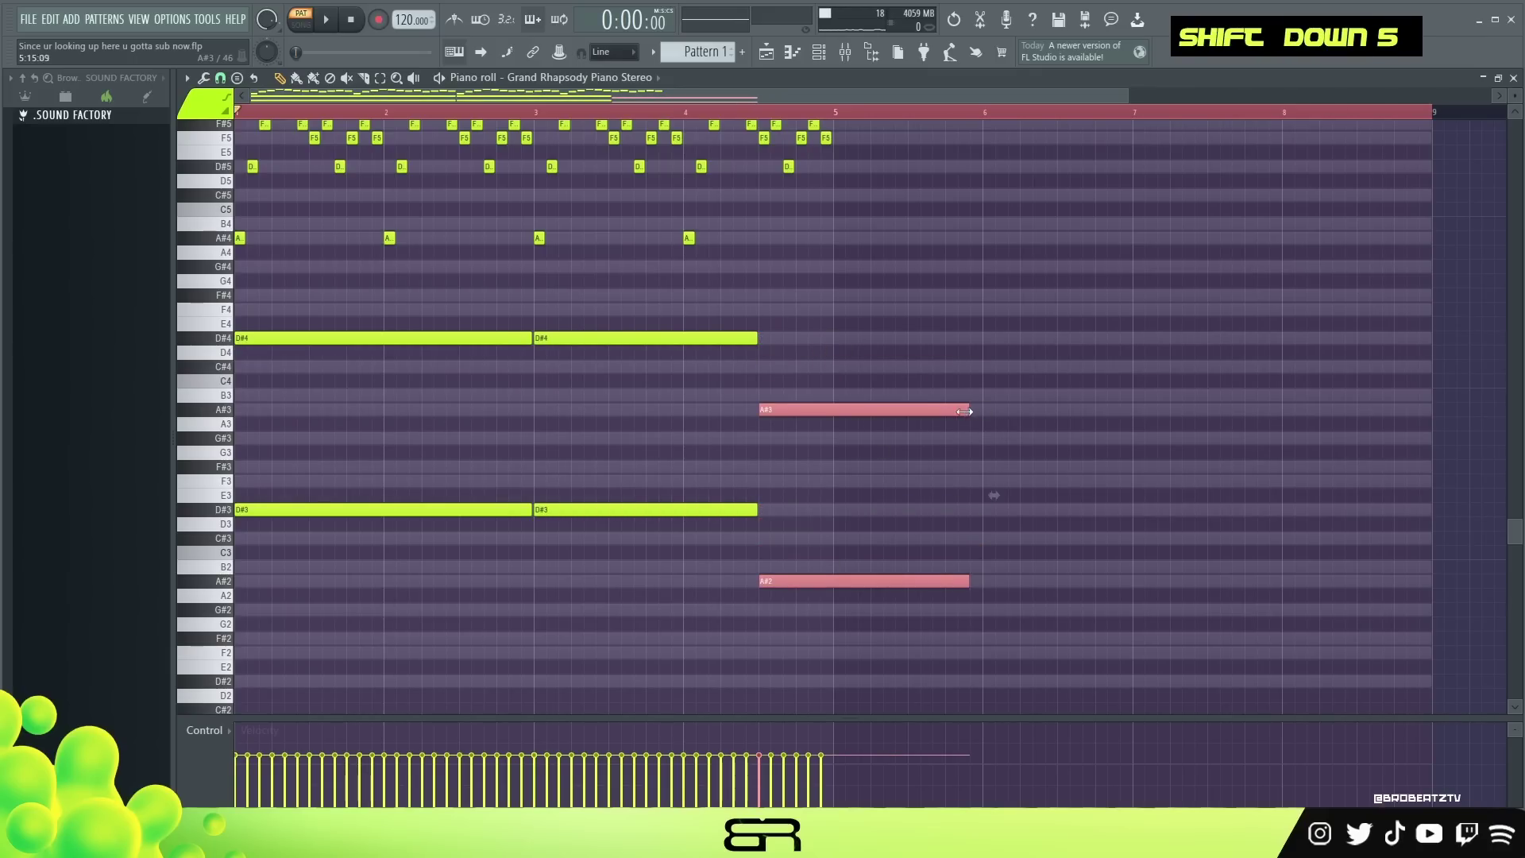
Step: Trim the A#2 and A#3 notes to the end of bar 4 and play back from bar 3
{"action": "left_click", "coordinate": [546, 116]}
{"action": "key", "text": "space"}
{"action": "right_click", "coordinate": [913, 354]}
{"action": "key", "text": "ctrl+a"}
{"action": "right_click", "coordinate": [474, 446]}
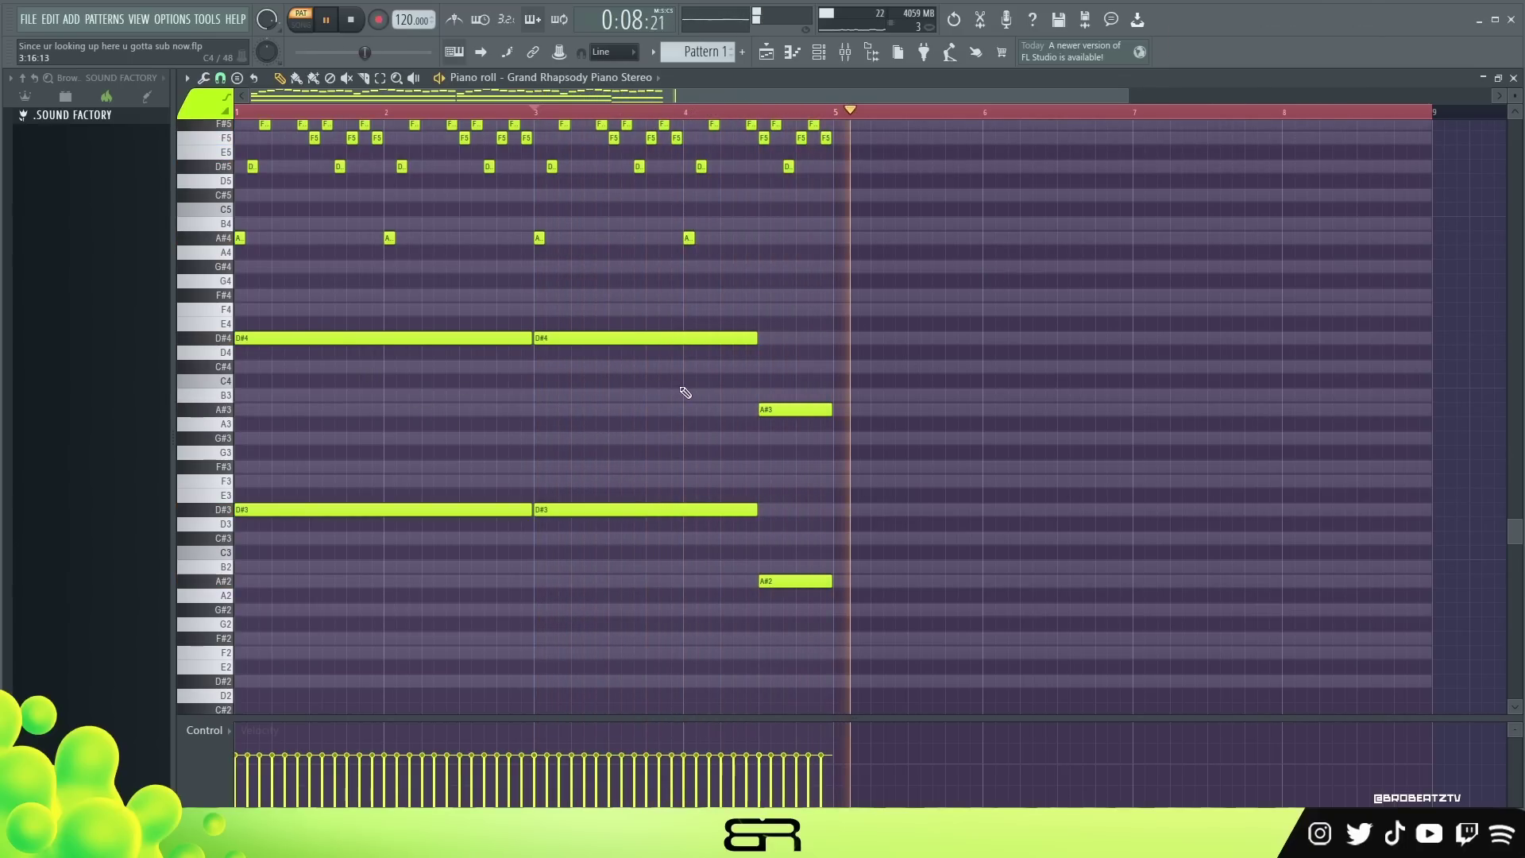
{"action": "key", "text": "space"}
Step: Copy the first F5 melody note in bar 1 an octave up to F6 and play back the melody several times
{"action": "scroll", "coordinate": [661, 429], "scroll_direction": "up", "scroll_amount": 3}
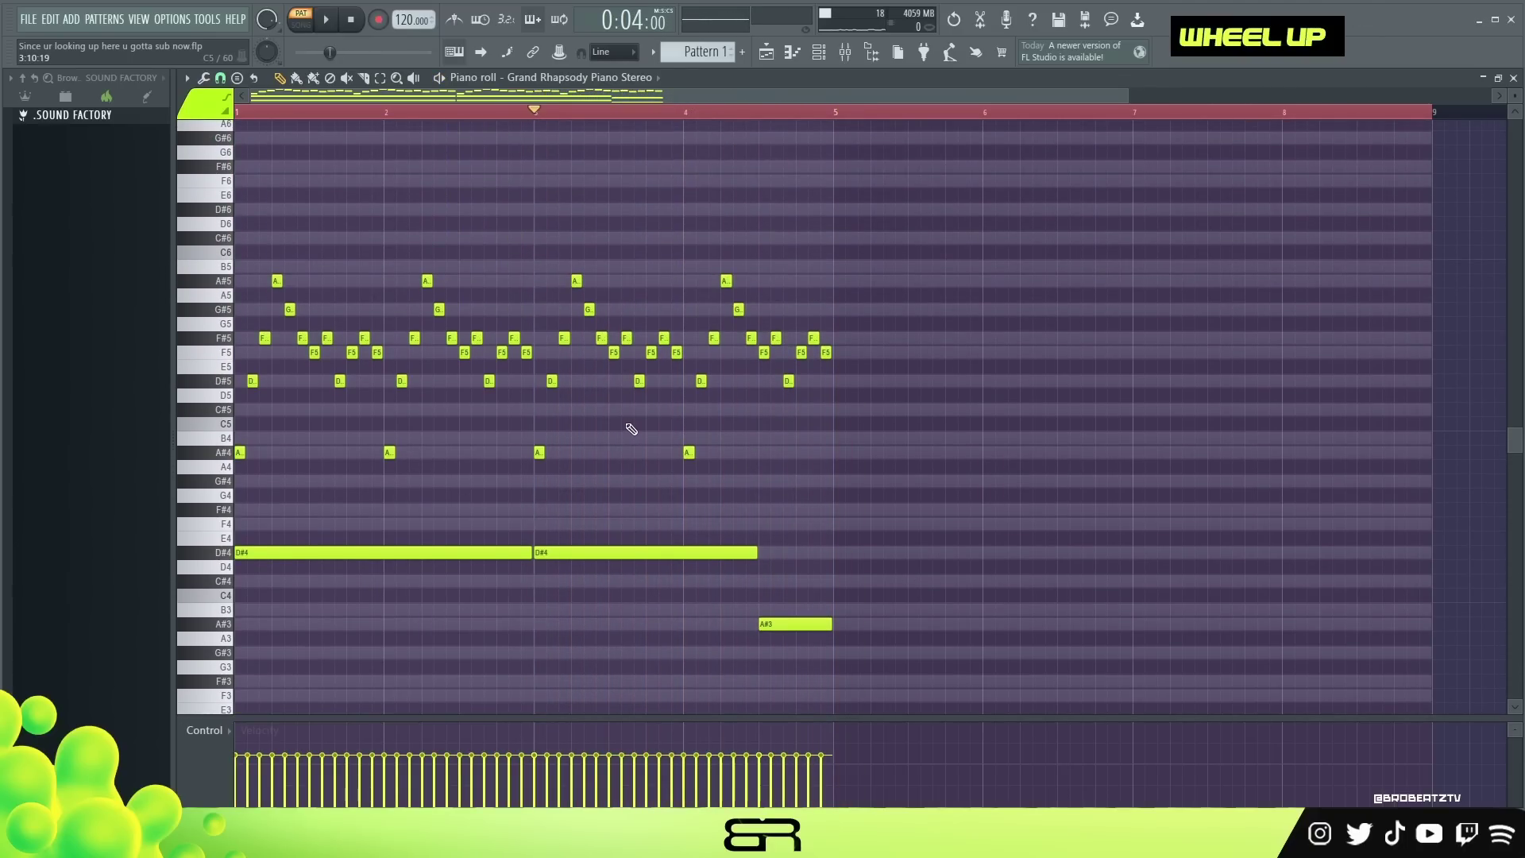
{"action": "scroll", "coordinate": [334, 97], "scroll_direction": "up", "scroll_amount": 4}
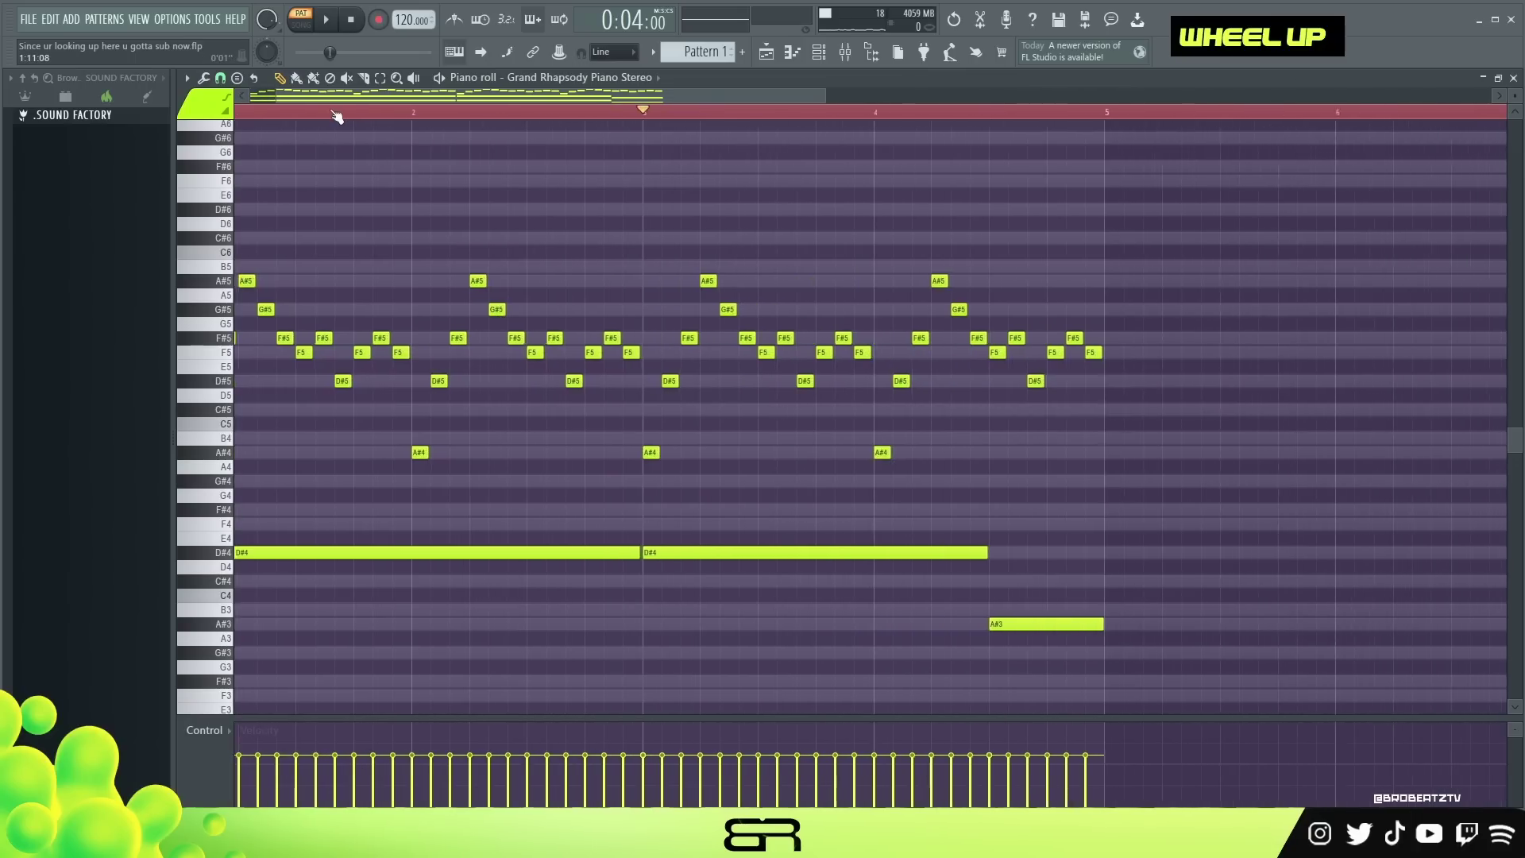
{"action": "left_click_drag", "start_coordinate": [388, 94], "coordinate": [169, 94]}
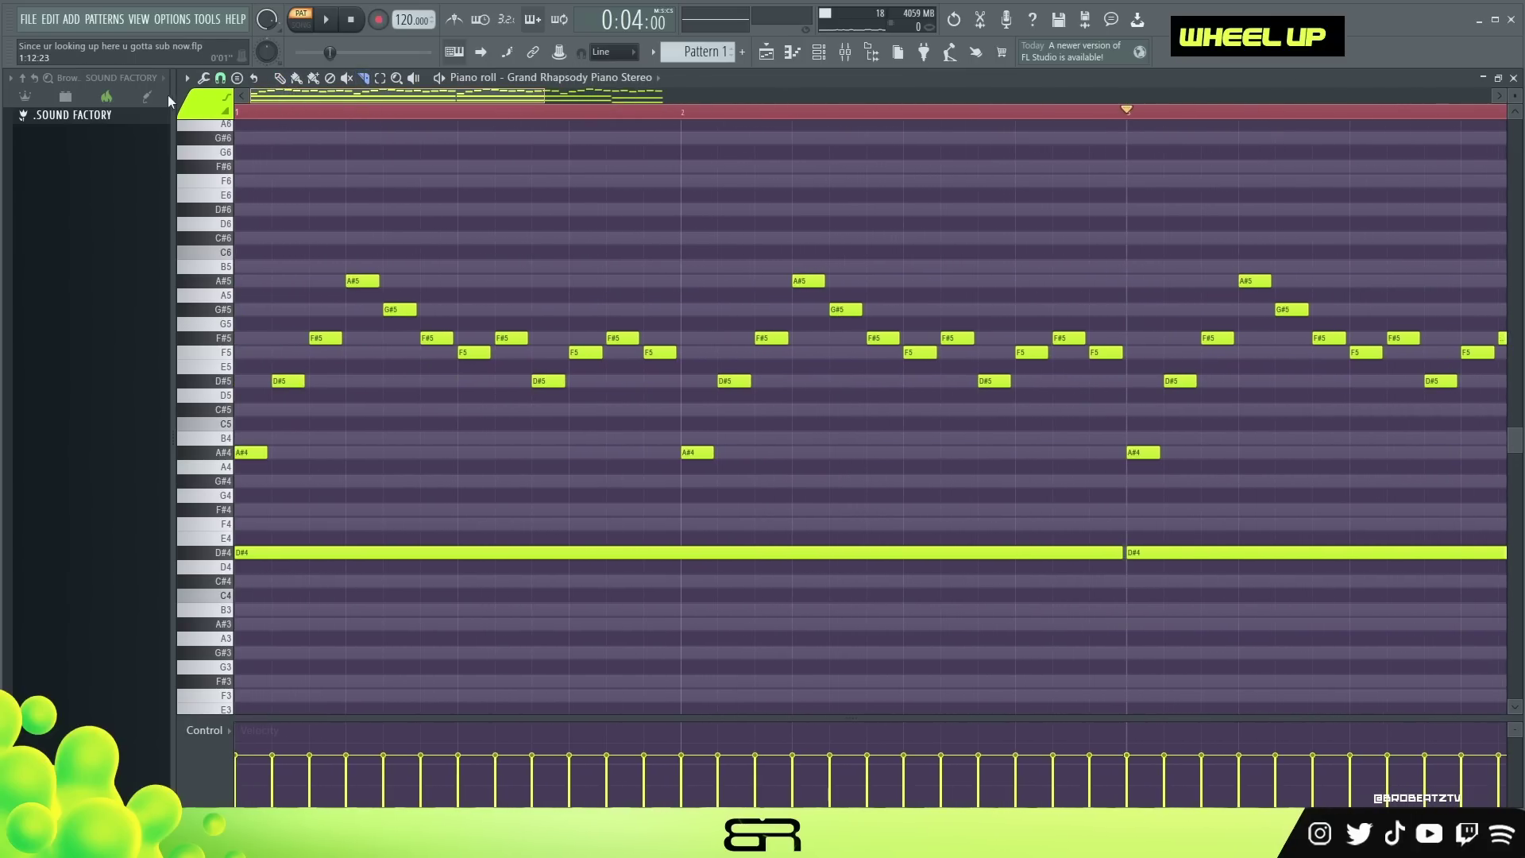
{"action": "key", "text": "shift"}
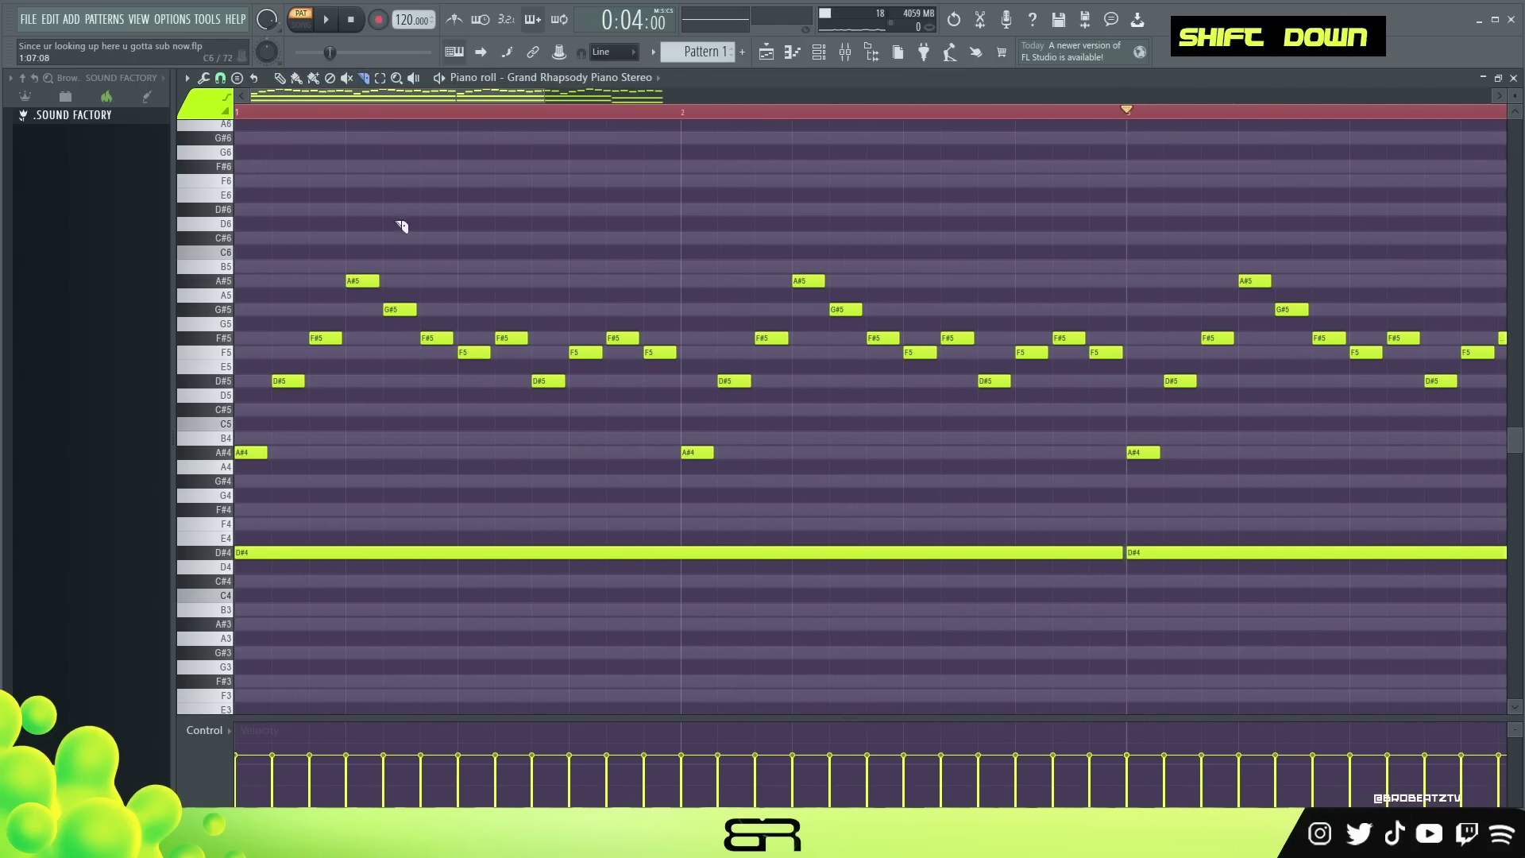
{"action": "left_click", "coordinate": [474, 352], "text": "ctrl"}
{"action": "left_click", "coordinate": [476, 351], "text": "shift"}
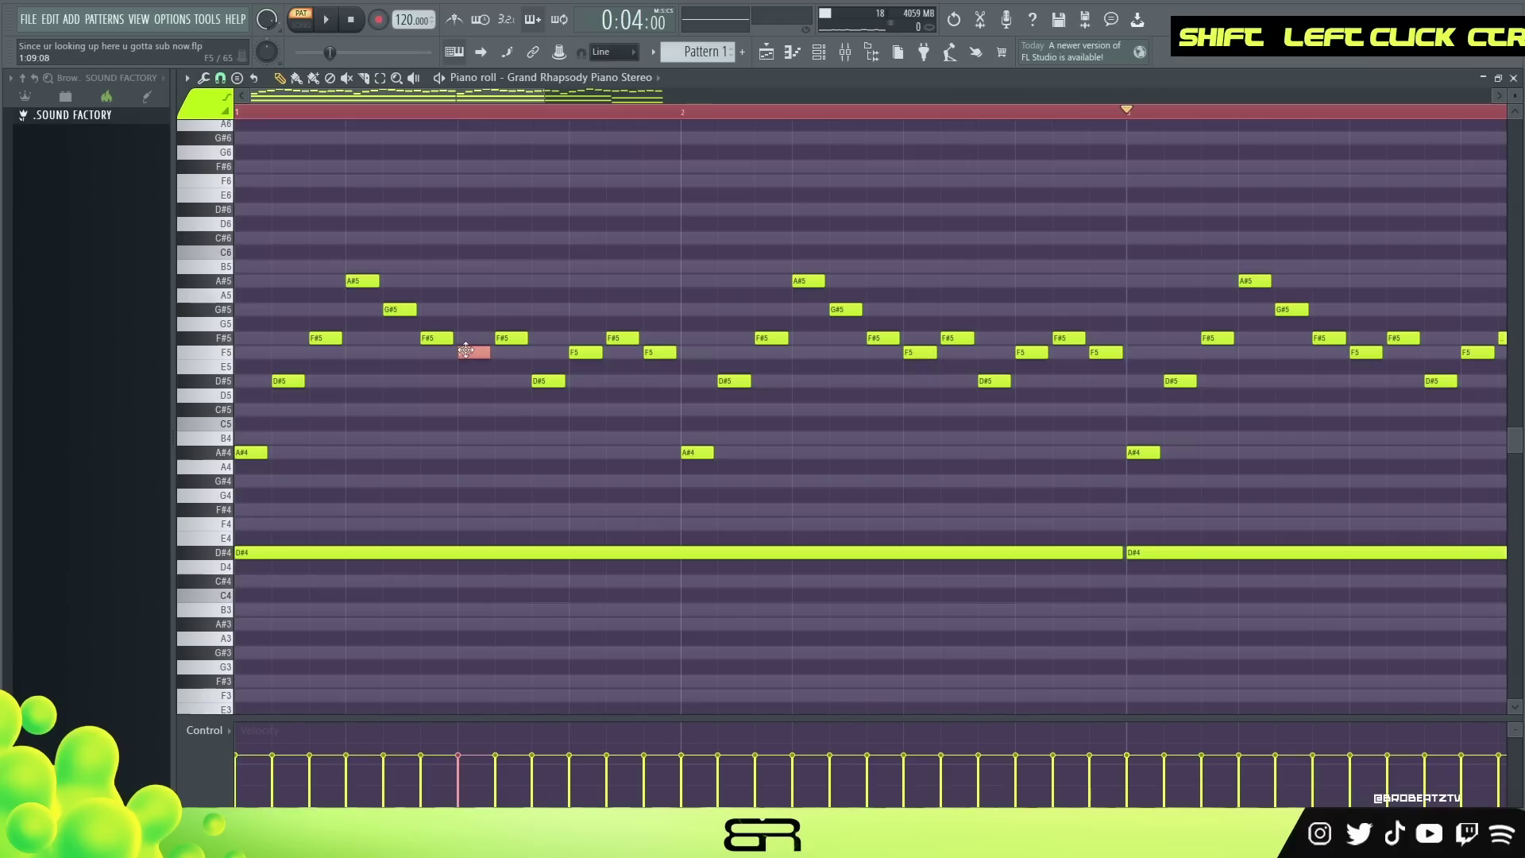
{"action": "key", "text": "ctrl+Up"}
{"action": "key", "text": "space"}
{"action": "key", "text": "space"}
{"action": "key", "text": "space"}
{"action": "key", "text": "space"}
{"action": "key", "text": "space"}
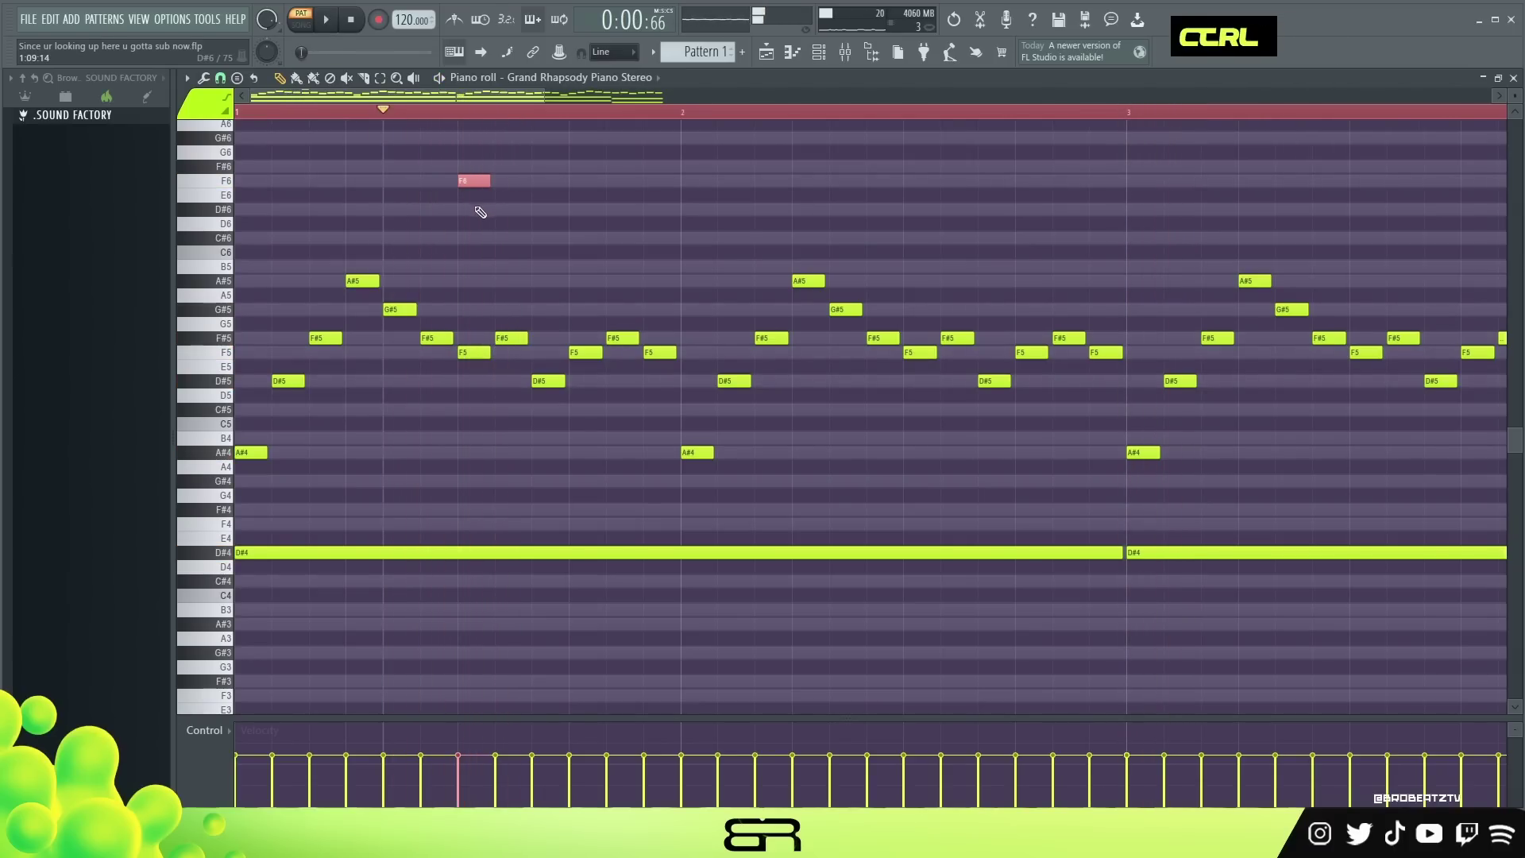
Step: Raise the F6 note an octave to F7 and extend it to end shortly before bar 2
{"action": "scroll", "coordinate": [482, 260], "scroll_direction": "up", "scroll_amount": 3}
{"action": "left_click_drag", "start_coordinate": [490, 183], "coordinate": [1128, 291]}
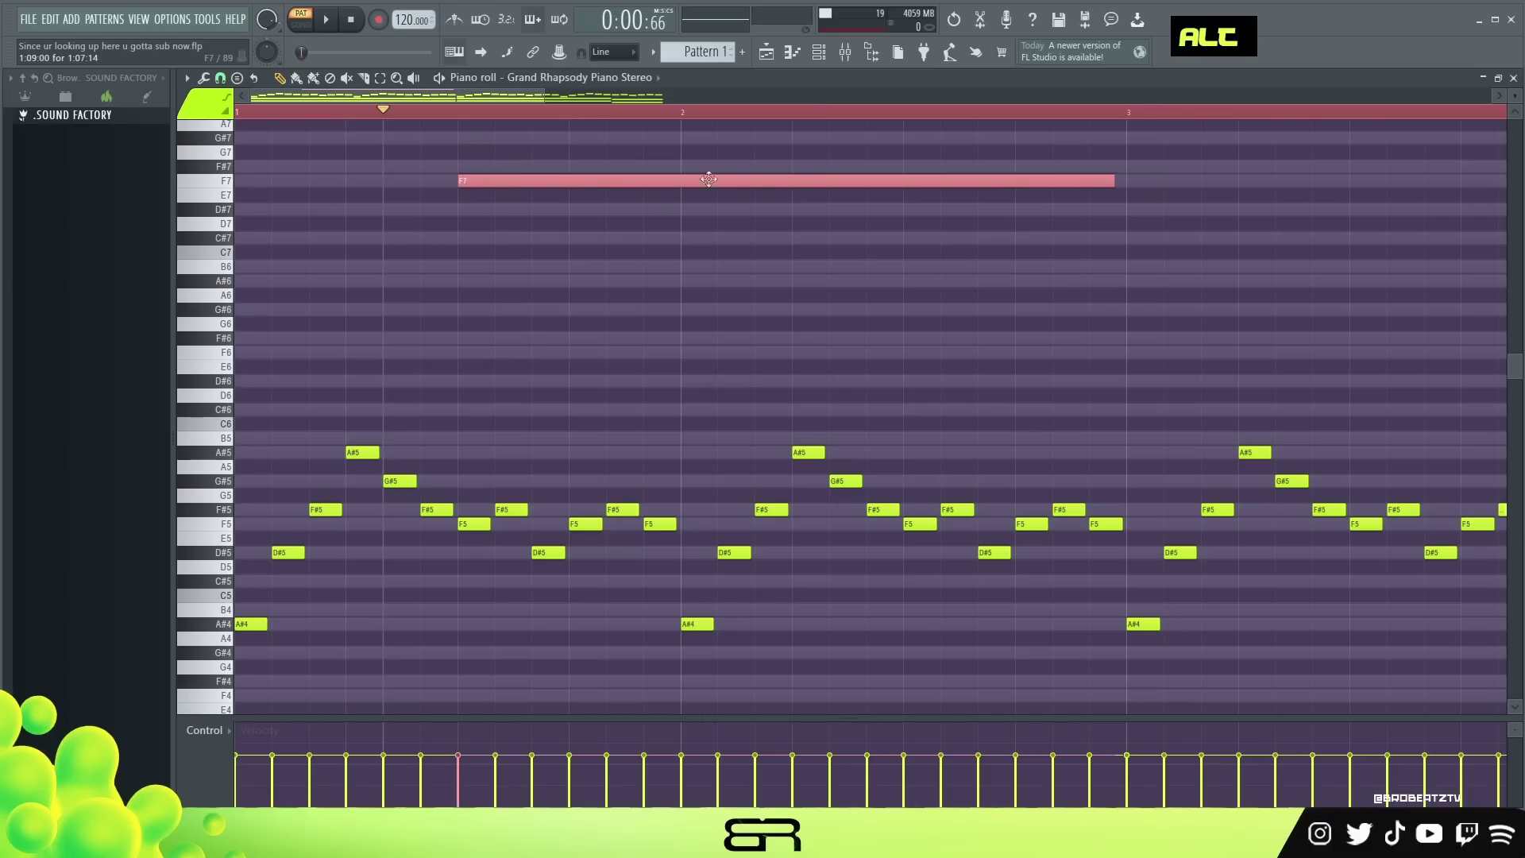
{"action": "left_click", "coordinate": [1110, 183], "text": "alt"}
{"action": "mouse_move", "coordinate": [616, 190]}
{"action": "left_mouse_down"}
{"action": "mouse_move", "coordinate": [593, 188]}
{"action": "mouse_move", "coordinate": [629, 194]}
{"action": "left_mouse_up"}
{"action": "key", "text": "space"}
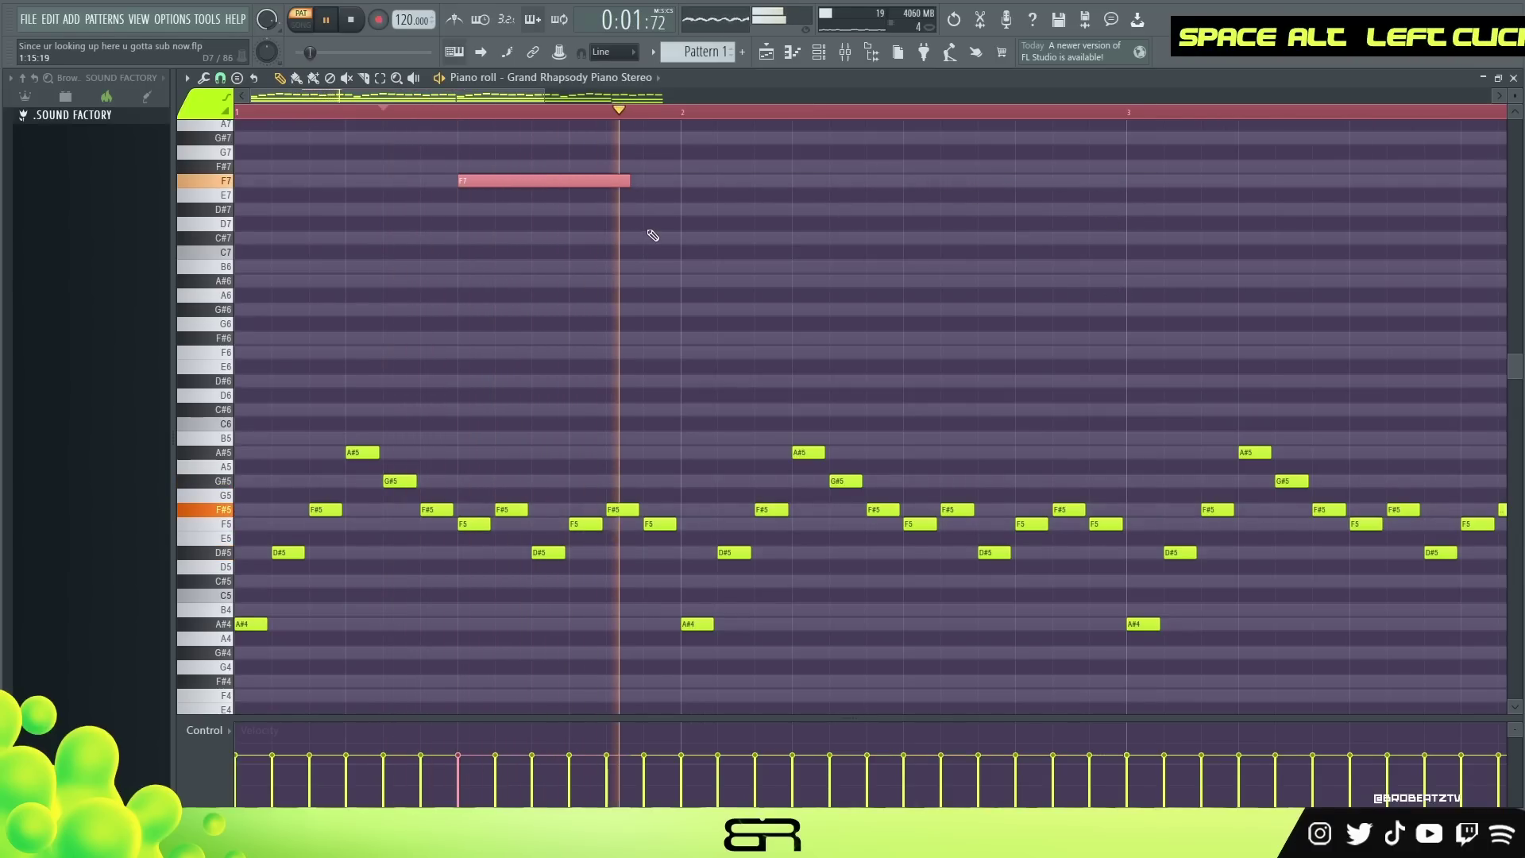
Step: Lower the velocity of the F7 note slightly and replay the melody
{"action": "key", "text": "space"}
{"action": "scroll", "coordinate": [690, 235], "scroll_direction": "down", "scroll_amount": 3, "text": "alt"}
{"action": "key", "text": "space"}
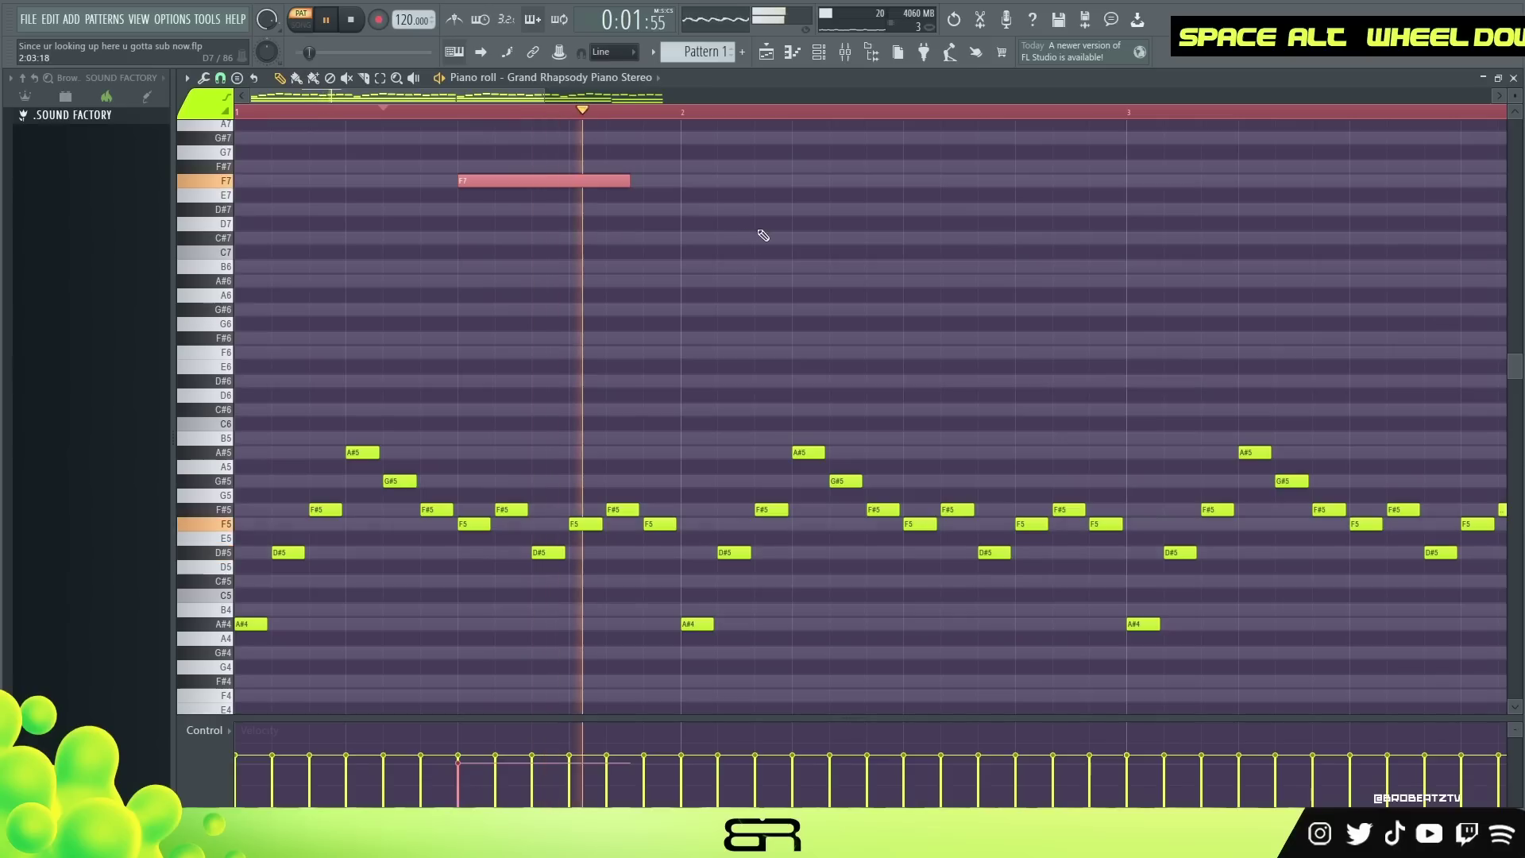
{"action": "key", "text": "space"}
Step: Add a short F#7 and longer F7, D#7 and F7 notes in succession up to the end of bar 2, and play back
{"action": "left_click", "coordinate": [872, 166]}
{"action": "key", "text": "space"}
{"action": "left_click_drag", "start_coordinate": [1038, 166], "coordinate": [967, 188]}
{"action": "left_click", "coordinate": [907, 182]}
{"action": "key", "text": "space"}
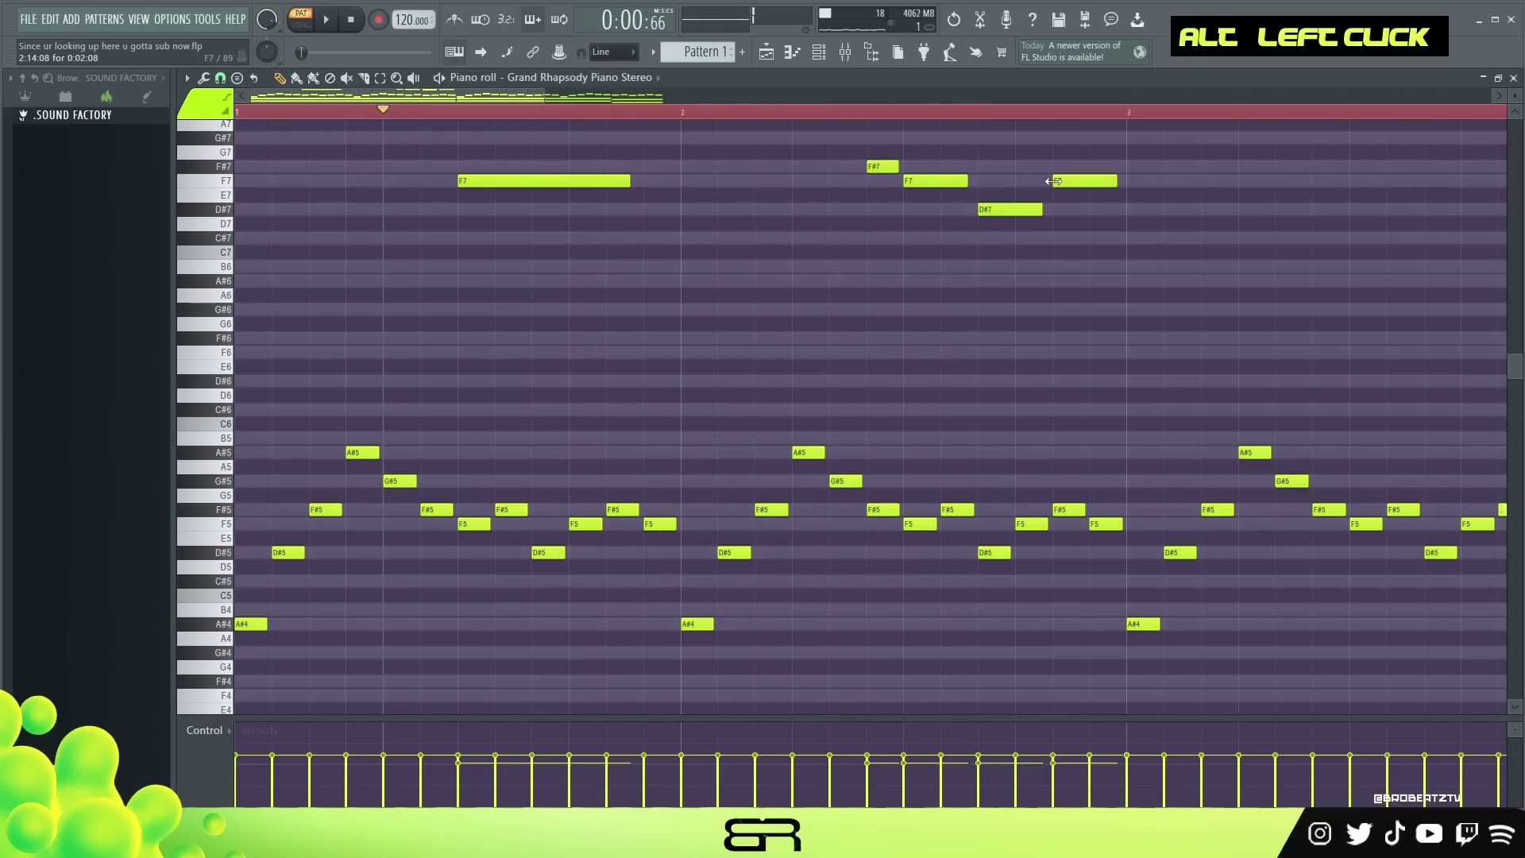
{"action": "key", "text": "space"}
{"action": "scroll", "coordinate": [1096, 278], "scroll_direction": "down", "scroll_amount": 4}
{"action": "scroll", "coordinate": [1101, 301], "scroll_direction": "up", "scroll_amount": 4}
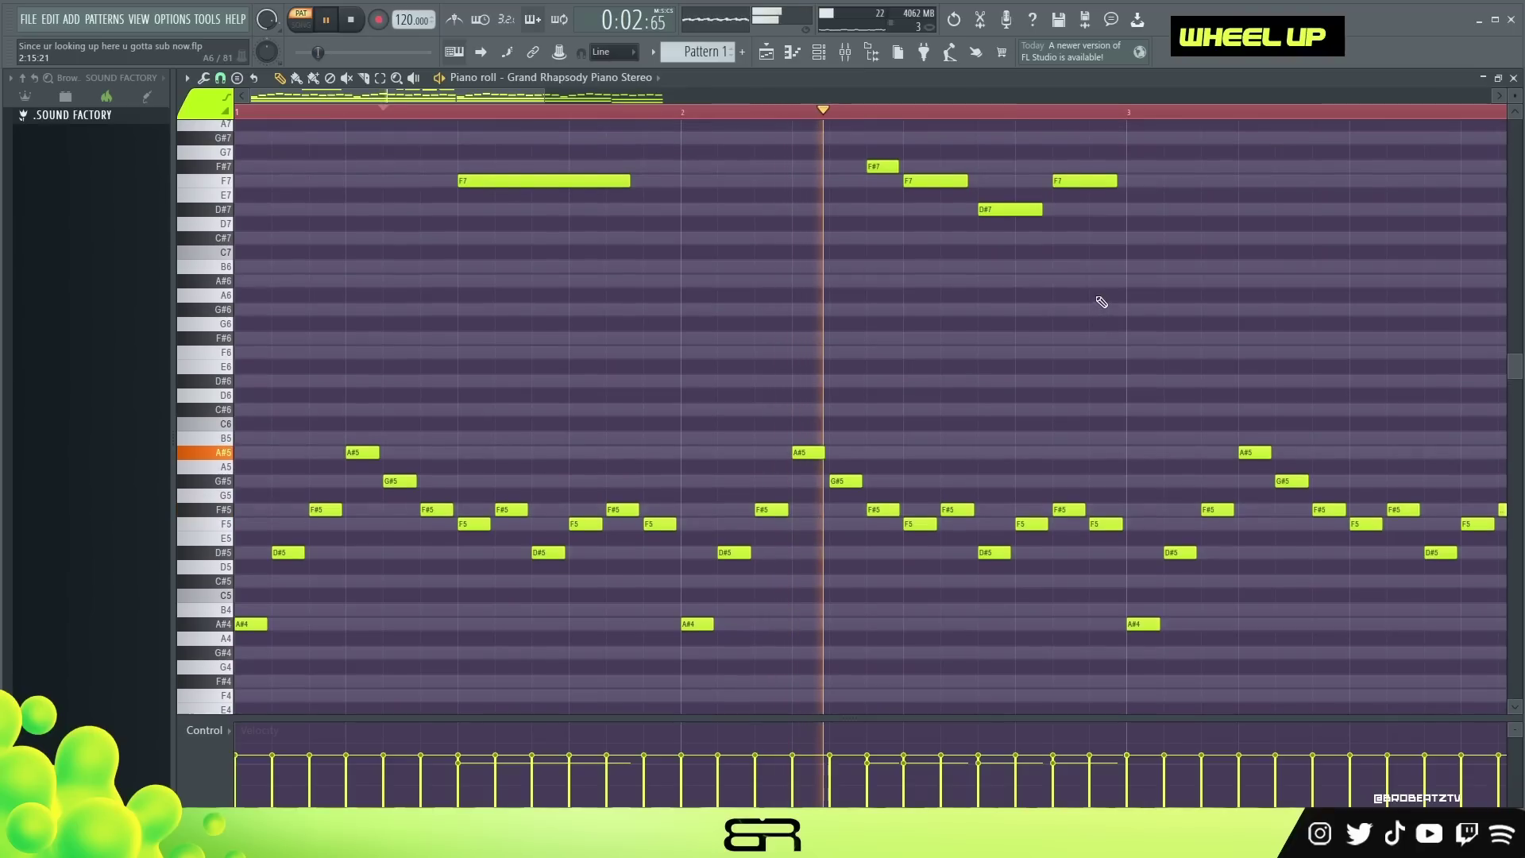
Step: Copy the F7 note at the end of bar 2 down to A#6 and play back the melody
{"action": "scroll", "coordinate": [1102, 302], "scroll_direction": "up", "scroll_amount": 1}
{"action": "key", "text": "space"}
{"action": "left_click", "coordinate": [1082, 225], "text": "ctrl"}
{"action": "left_click_drag", "start_coordinate": [1065, 225], "coordinate": [1102, 227], "text": "shift"}
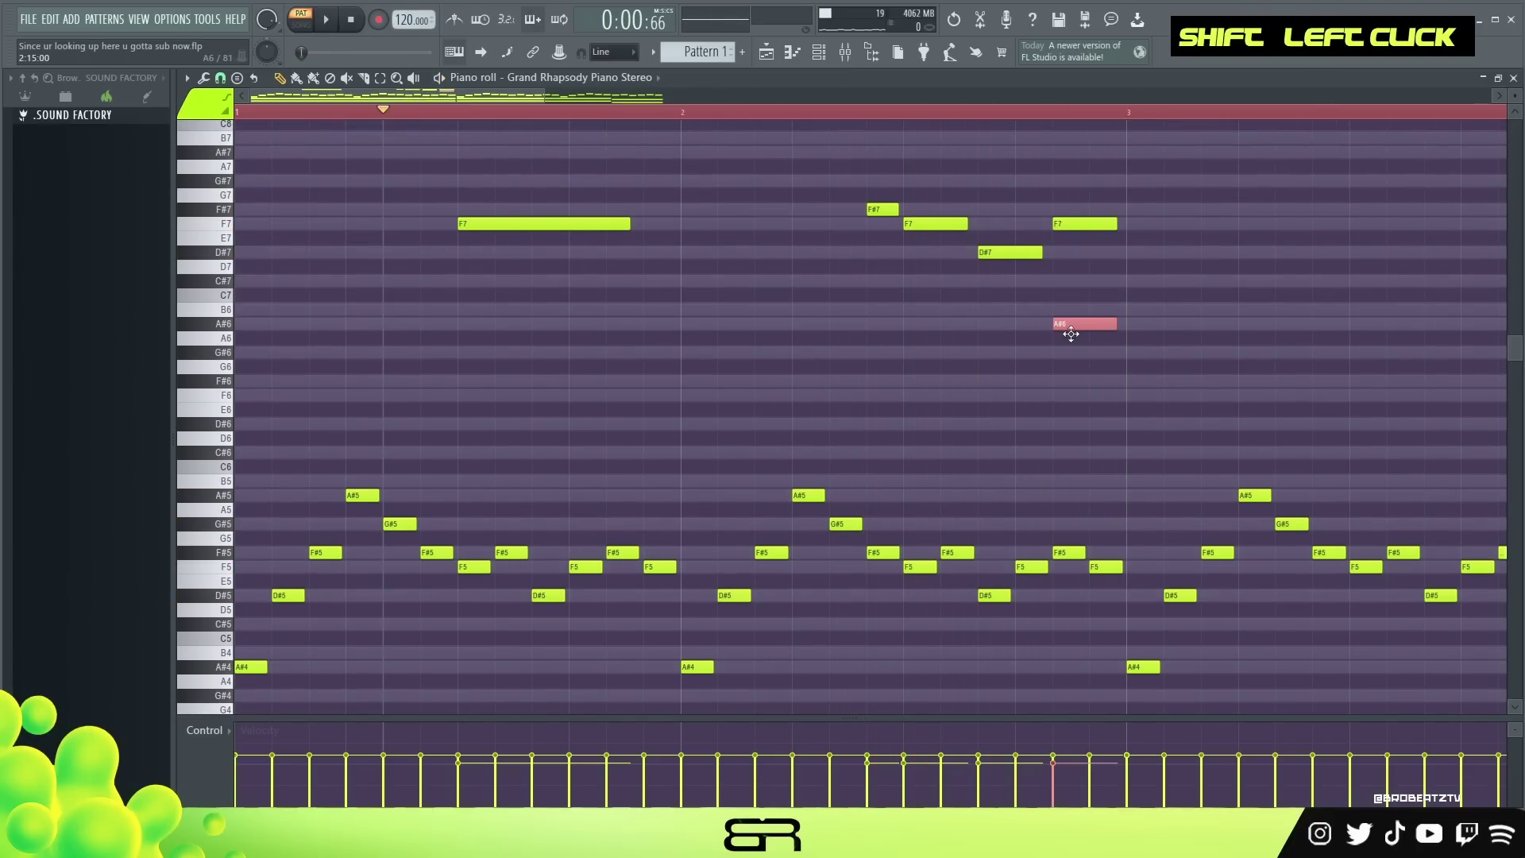
{"action": "key", "text": "space"}
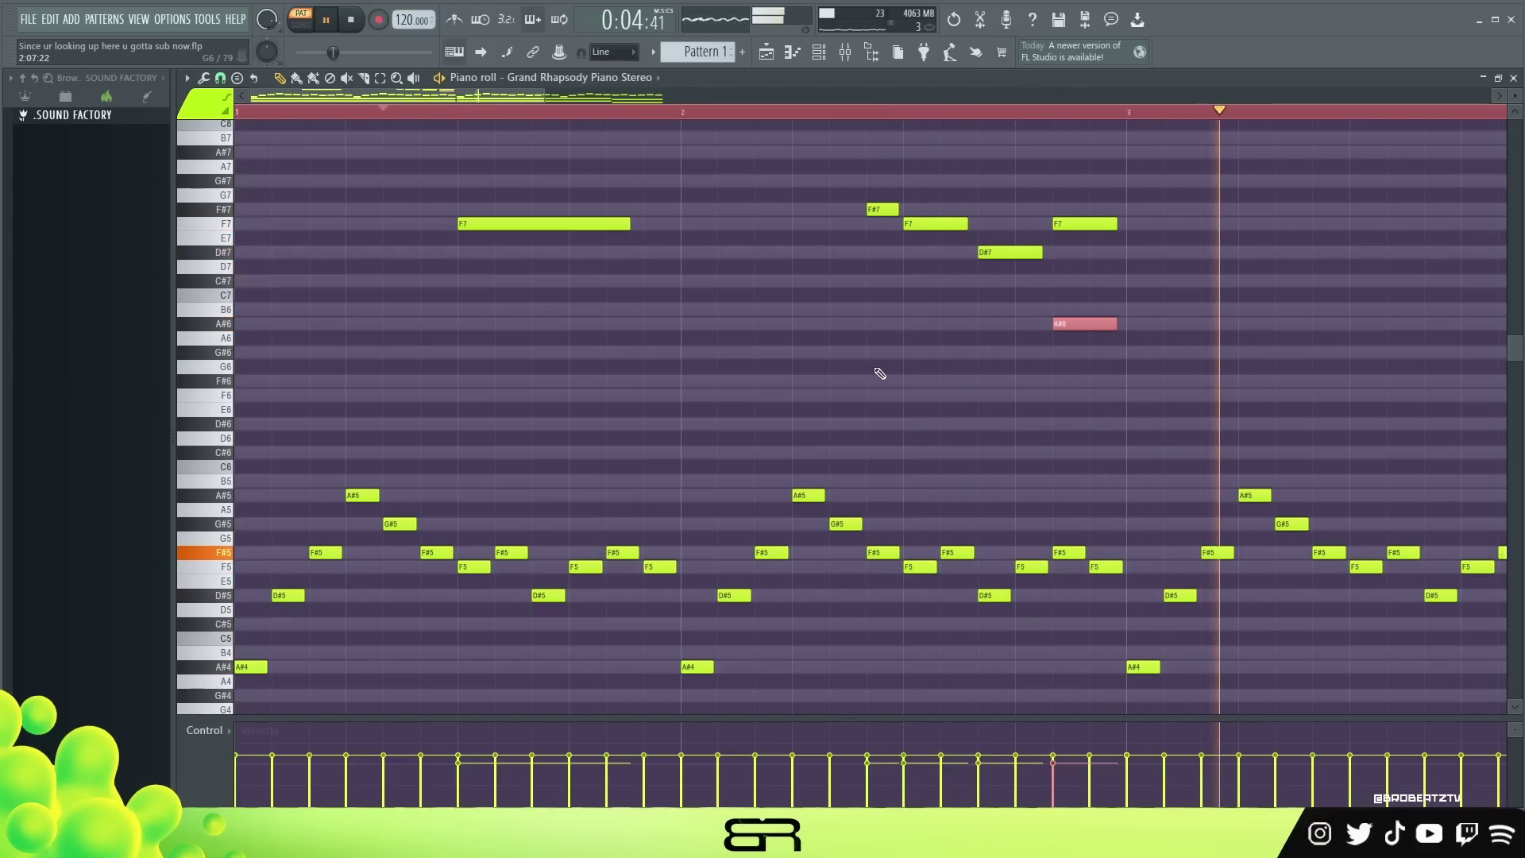
Step: Duplicate the high counter-melody notes from bars 1 and 2 into bars 3 and 4
{"action": "left_click_drag", "start_coordinate": [1143, 197], "coordinate": [545, 336], "text": "ctrl"}
{"action": "key", "text": "space"}
{"action": "right_click", "coordinate": [548, 198], "text": "ctrl"}
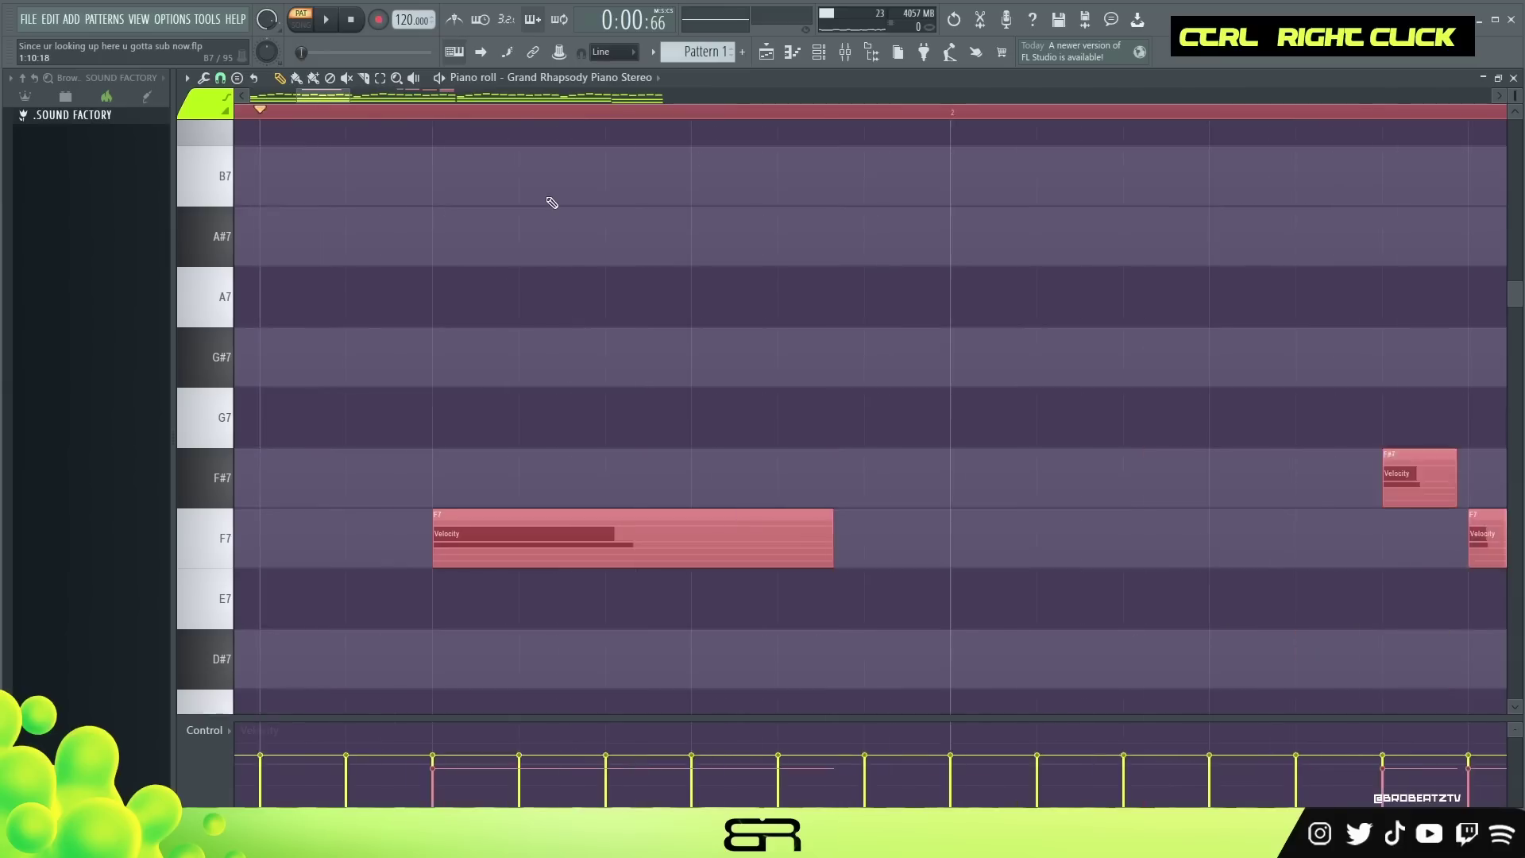
{"action": "right_click", "coordinate": [606, 256], "text": "ctrl"}
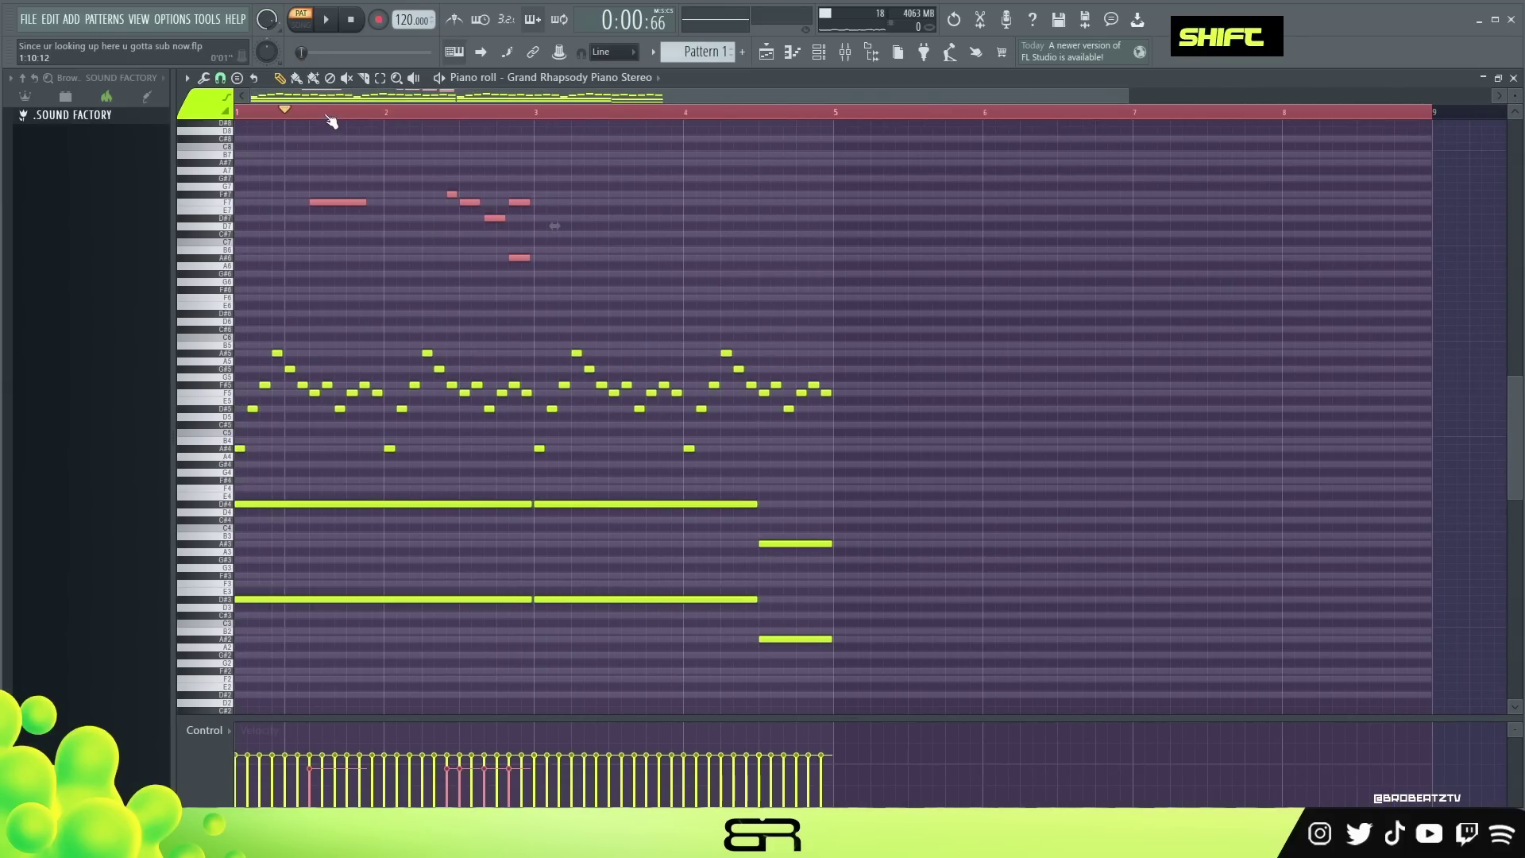
{"action": "scroll", "coordinate": [332, 115], "scroll_direction": "up", "scroll_amount": 2}
{"action": "scroll", "coordinate": [1520, 93], "scroll_direction": "up", "scroll_amount": 3}
{"action": "scroll", "coordinate": [1157, 255], "scroll_direction": "up", "scroll_amount": 3}
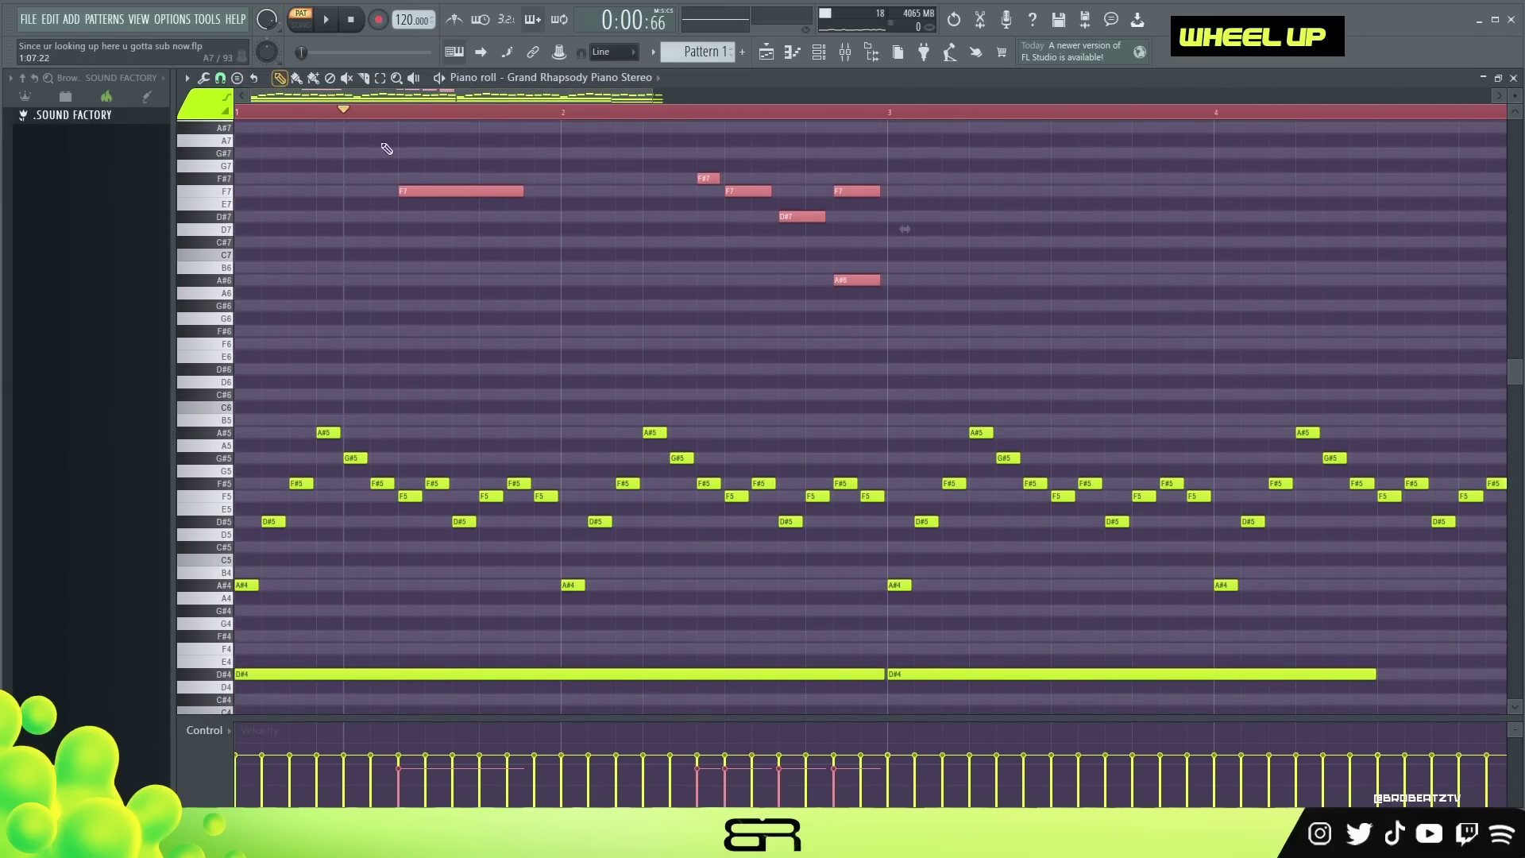
{"action": "left_click_drag", "start_coordinate": [410, 194], "coordinate": [1144, 194]}
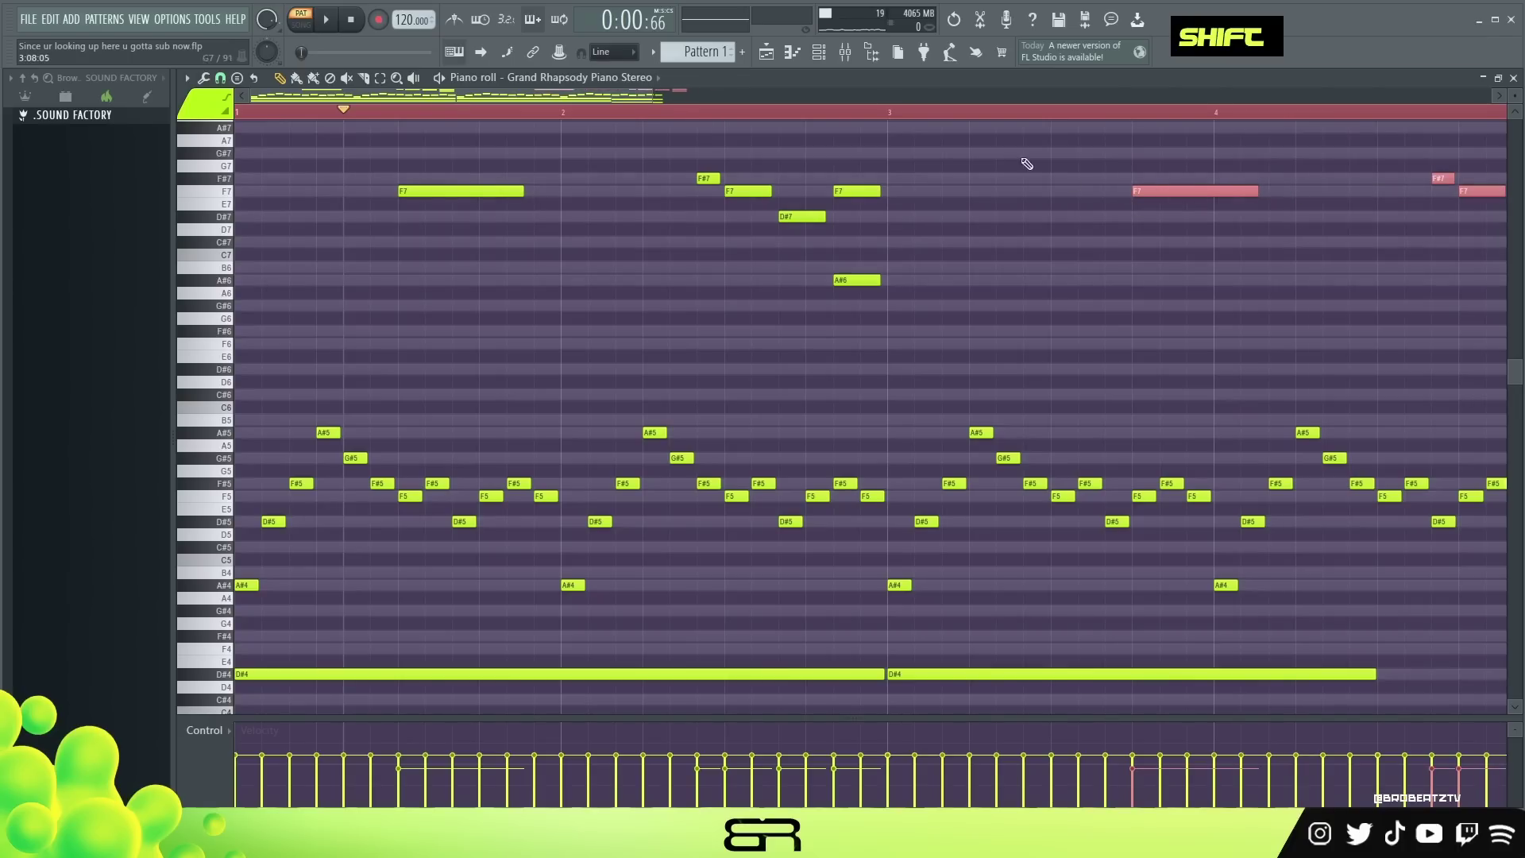
{"action": "scroll", "coordinate": [883, 115], "scroll_direction": "down", "scroll_amount": 2}
{"action": "left_click", "coordinate": [913, 203]}
{"action": "left_click_drag", "start_coordinate": [837, 149], "coordinate": [1241, 299], "text": "ctrl"}
{"action": "left_click_drag", "start_coordinate": [937, 192], "coordinate": [873, 193]}
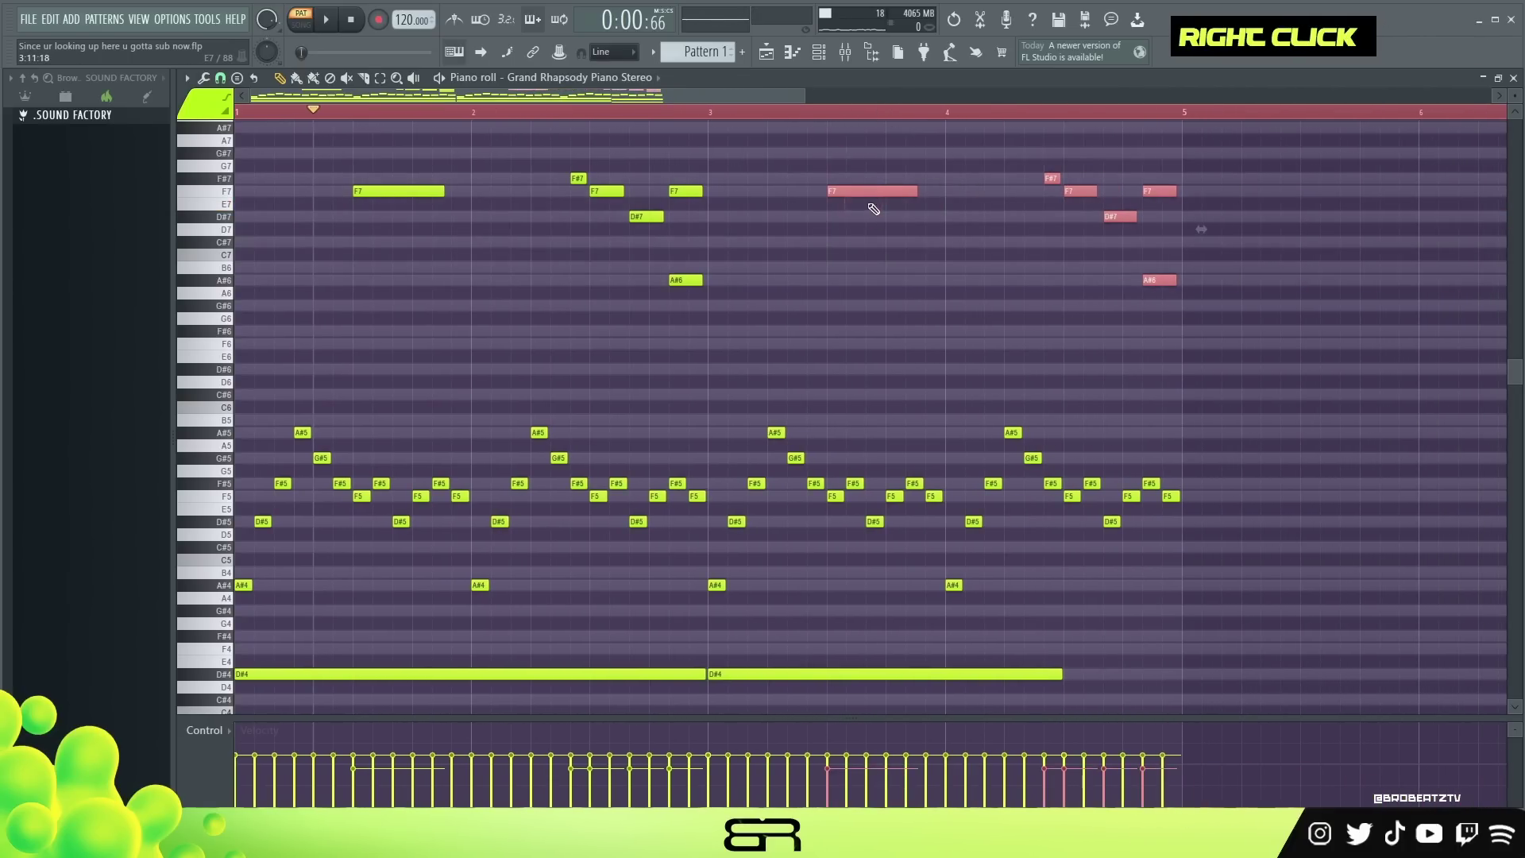
Step: Shorten all D# Minor scale notes to end at bar 5, and return to the Grand Rhapsody Piano notes
{"action": "right_click", "coordinate": [874, 265], "text": "ctrl"}
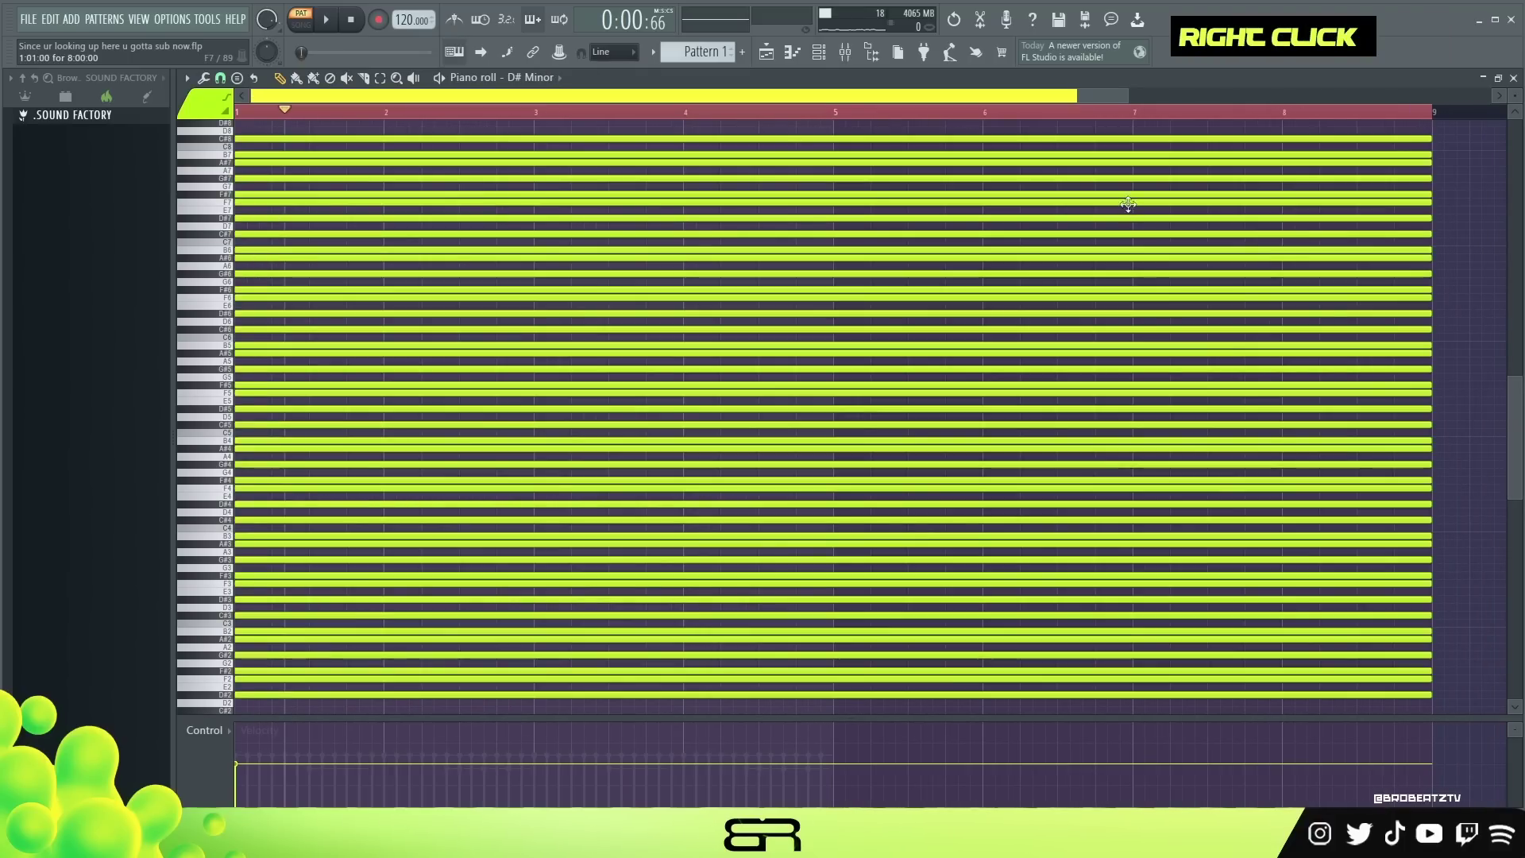
{"action": "key", "text": "ctrl+a"}
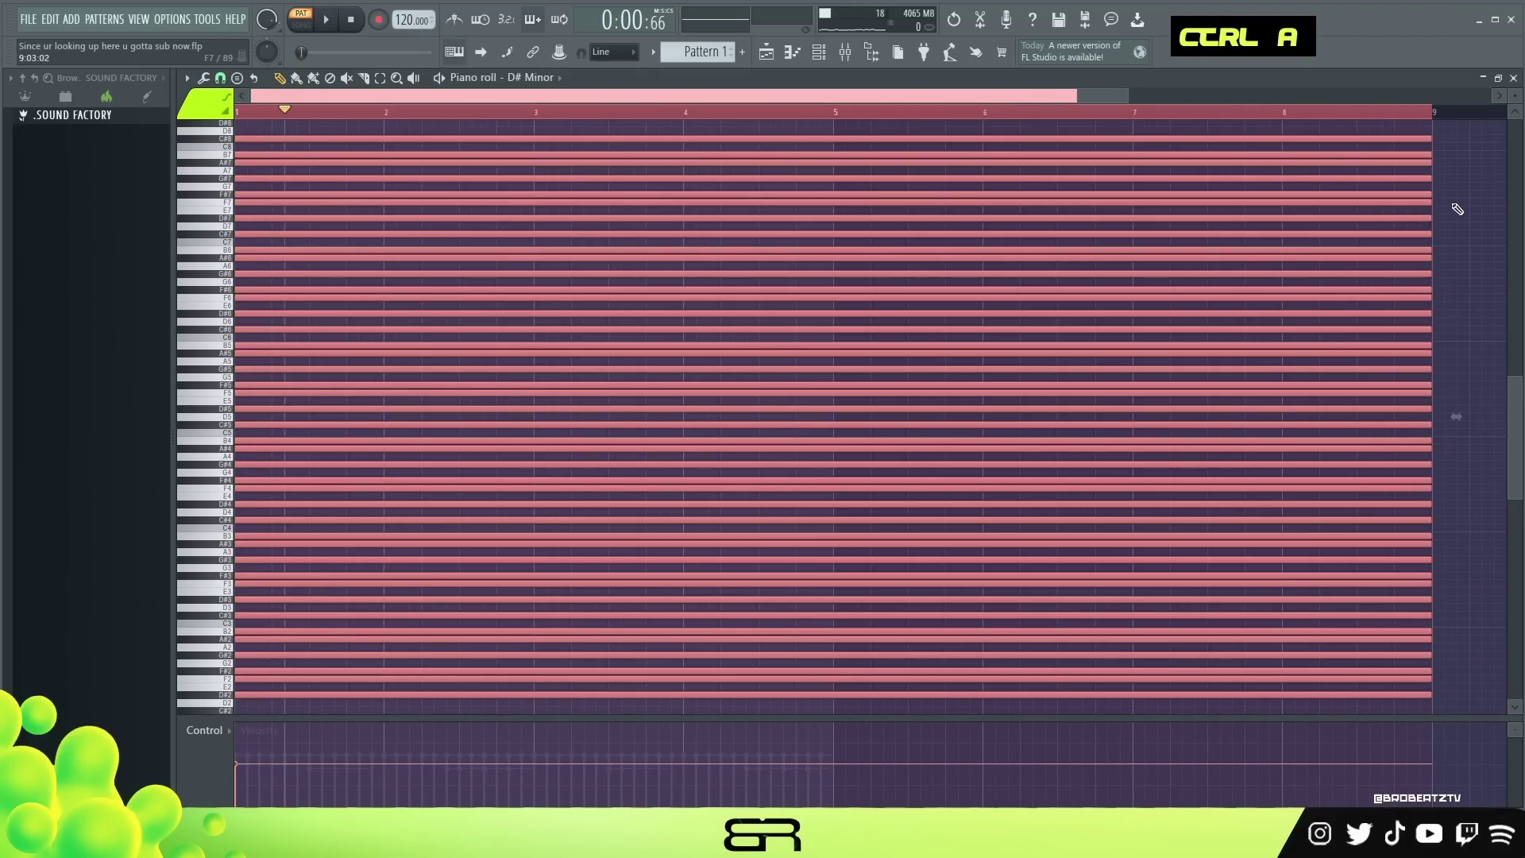
{"action": "left_click_drag", "start_coordinate": [1430, 204], "coordinate": [806, 217]}
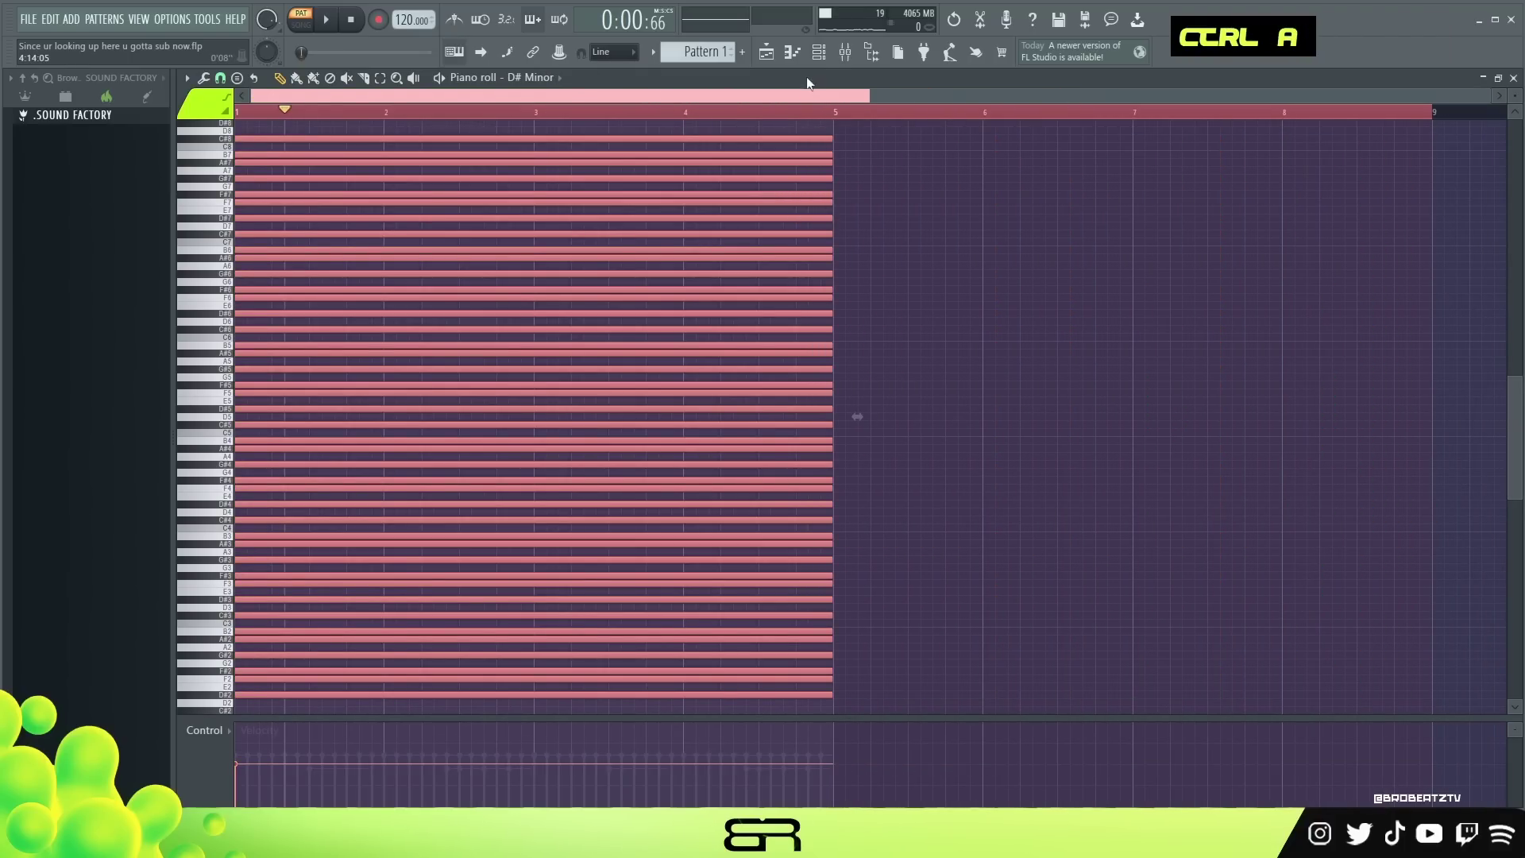
{"action": "left_click", "coordinate": [819, 51]}
{"action": "left_click", "coordinate": [707, 253]}
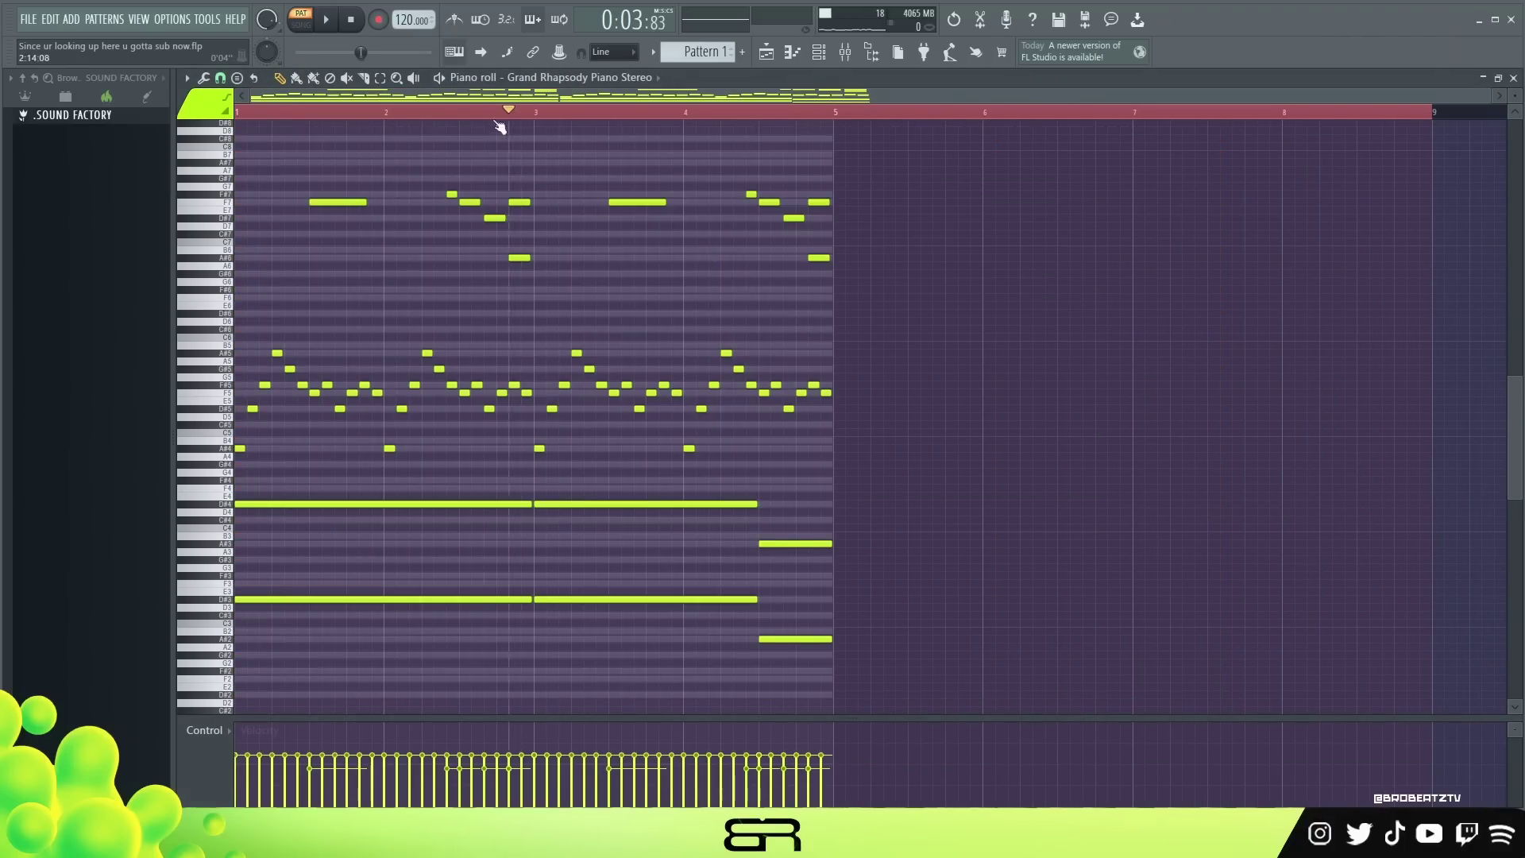
Step: Play the pattern and slightly lower the velocity of all the high counter-melody notes
{"action": "key", "text": "space"}
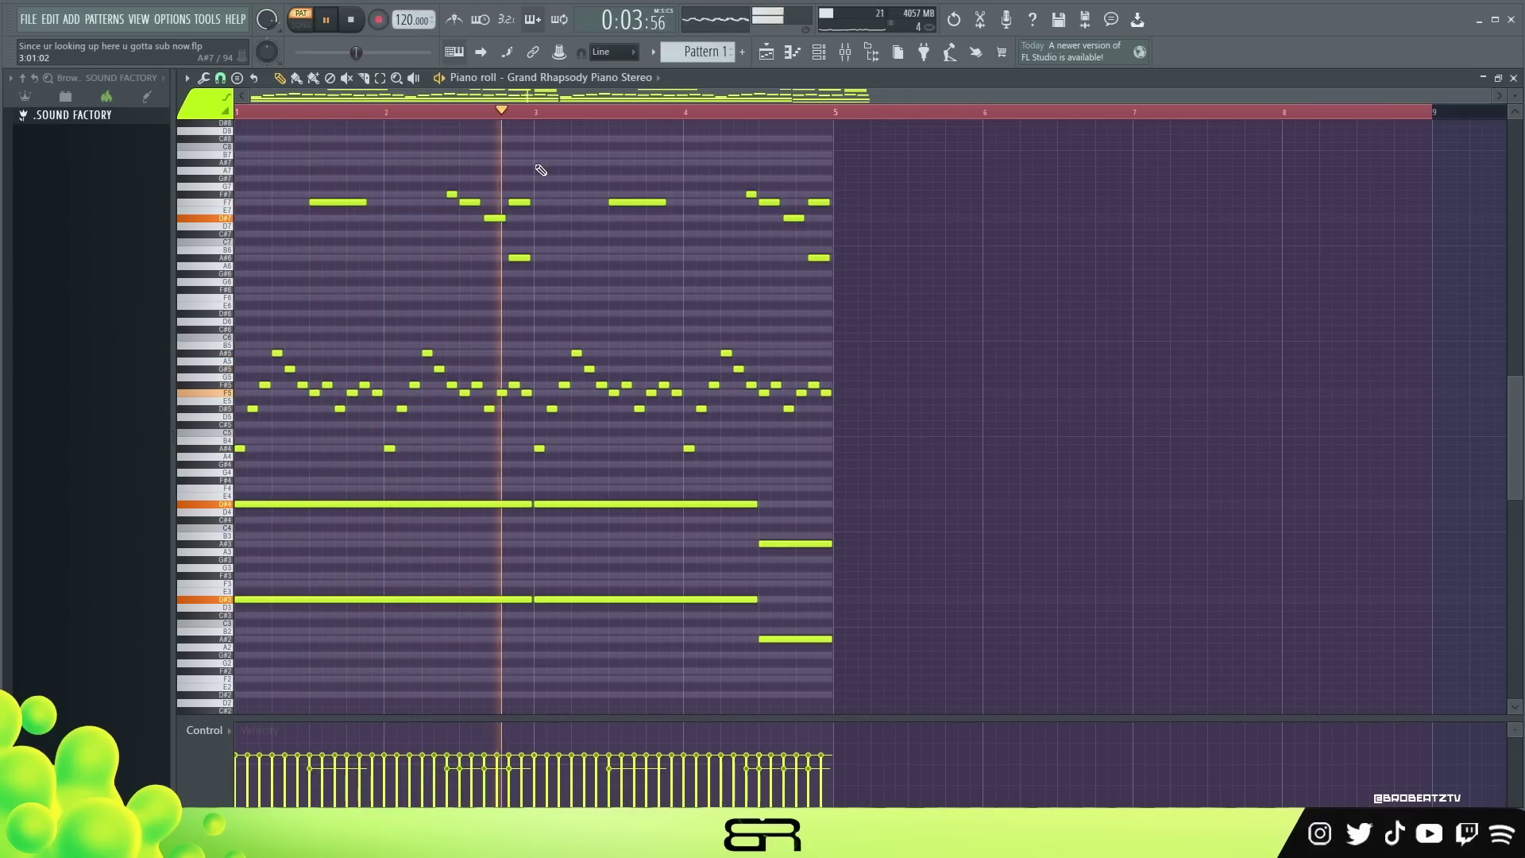
{"action": "left_click_drag", "start_coordinate": [906, 180], "coordinate": [299, 296]}
{"action": "scroll", "coordinate": [453, 245], "scroll_direction": "down", "scroll_amount": 2, "text": "alt"}
{"action": "right_click", "coordinate": [714, 279]}
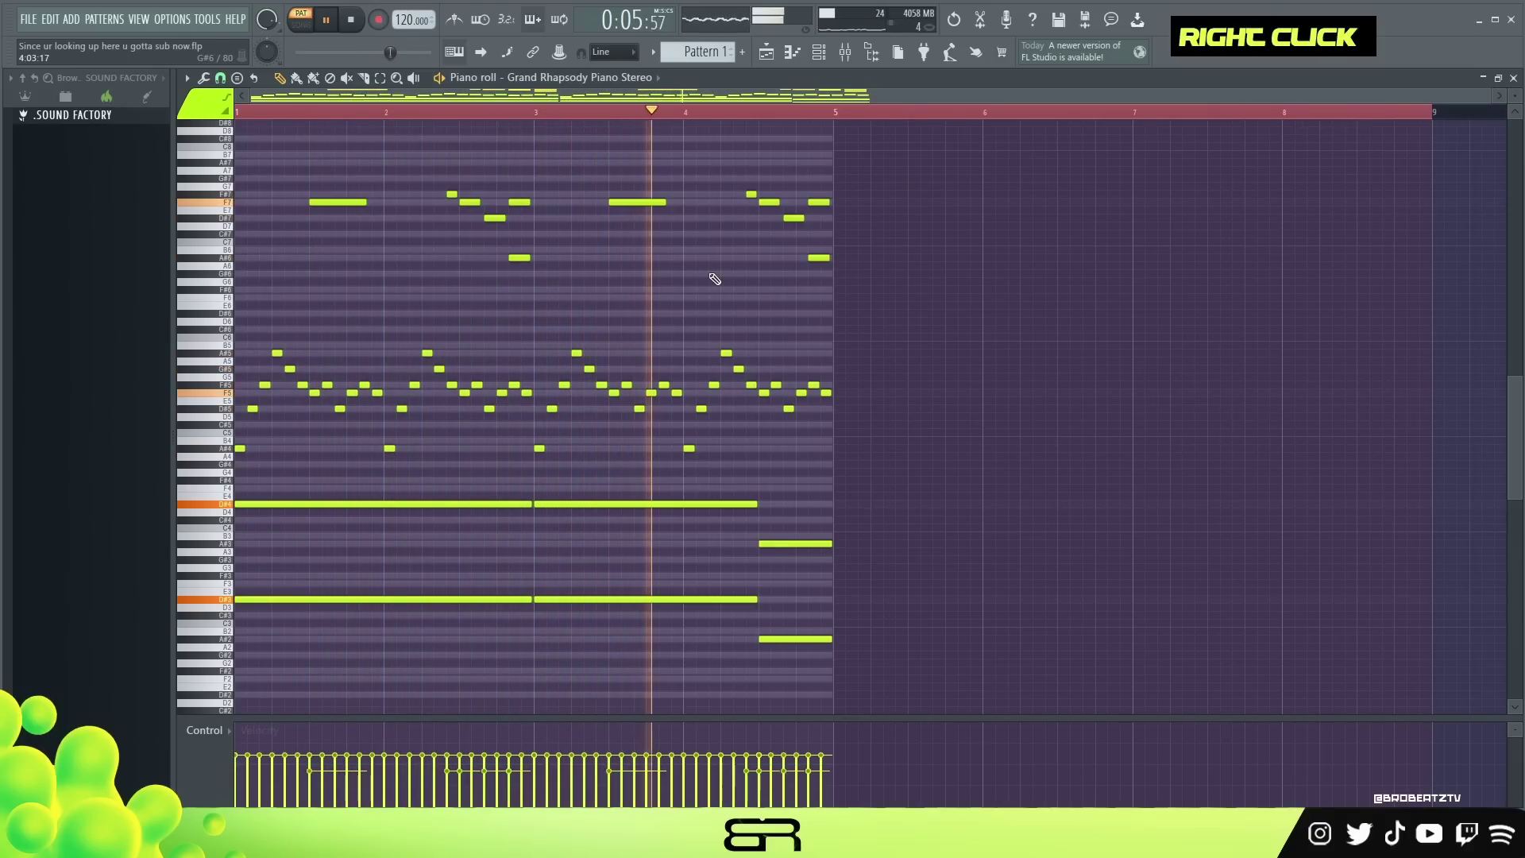
Step: Slightly lower the velocity of all the long bass notes and replay the pattern from the start
{"action": "left_click_drag", "start_coordinate": [789, 470], "coordinate": [429, 640], "text": "ctrl"}
{"action": "scroll", "coordinate": [426, 600], "scroll_direction": "down", "scroll_amount": 2, "text": "alt"}
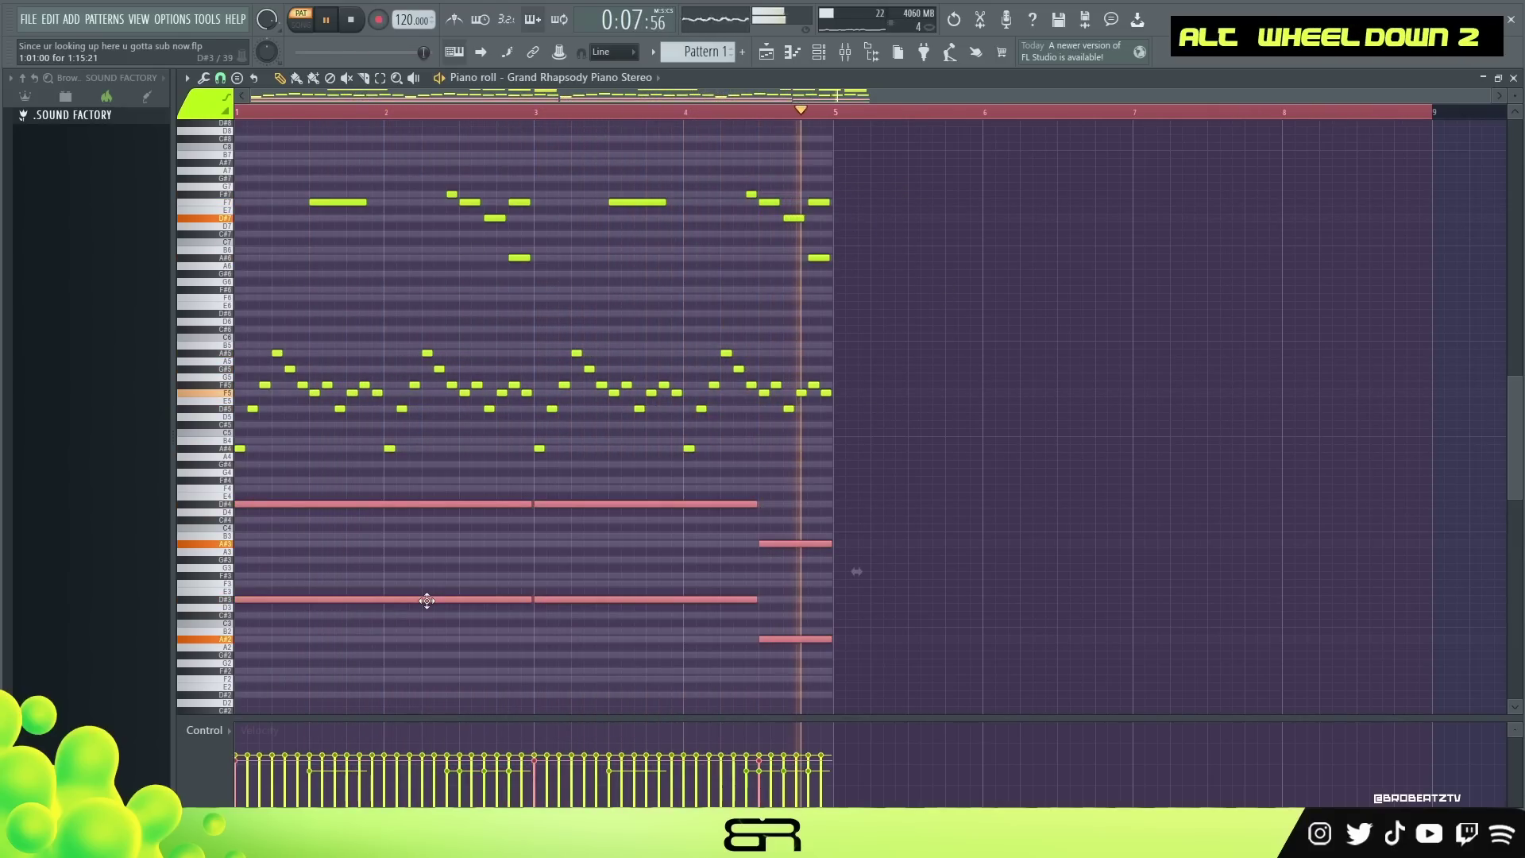
{"action": "key", "text": "space"}
{"action": "key", "text": "space"}
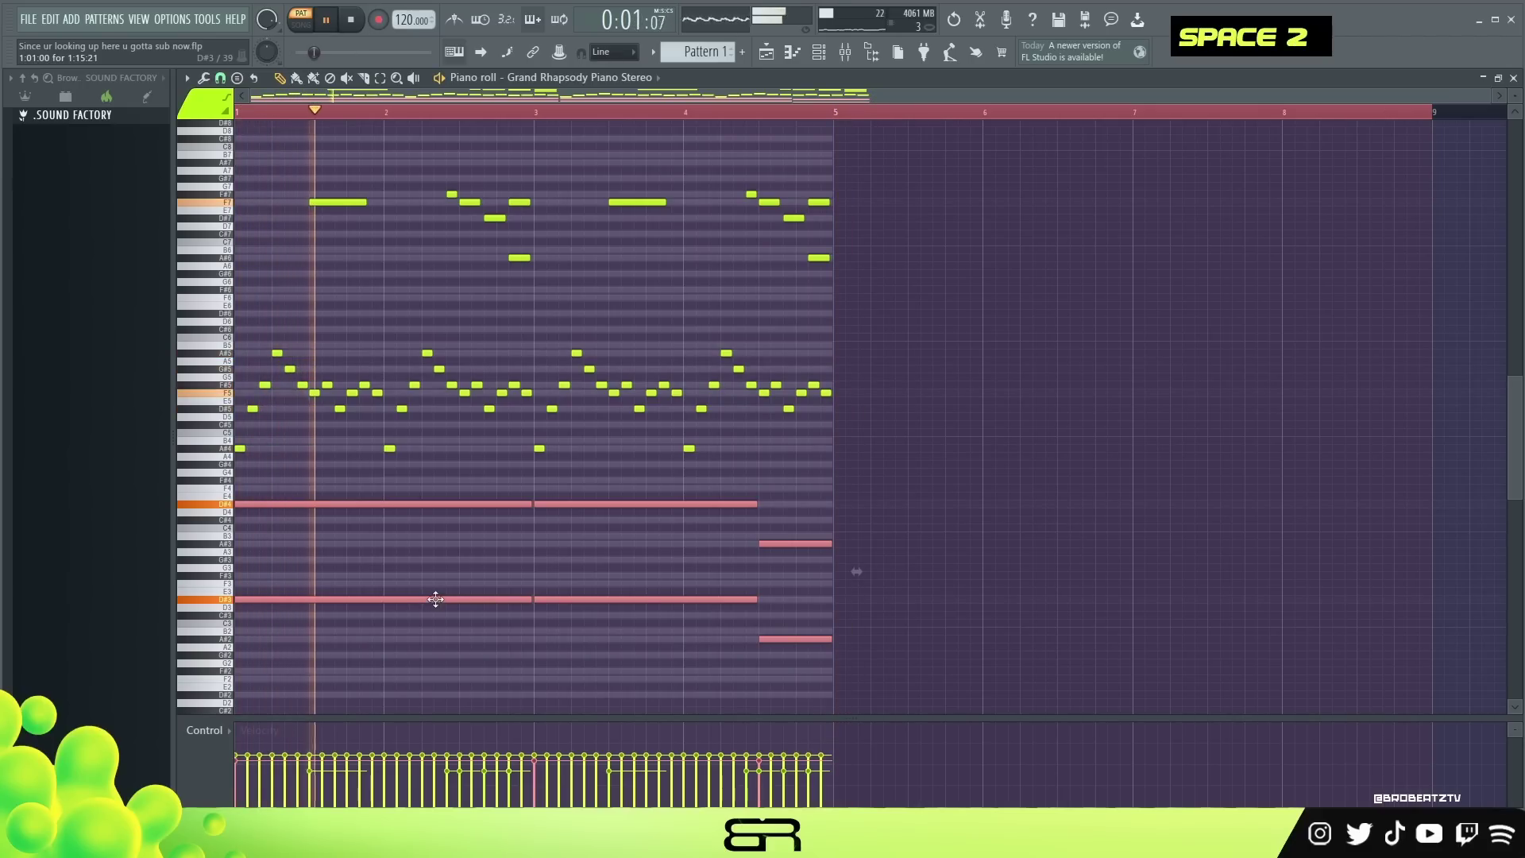
{"action": "right_click", "coordinate": [873, 445]}
{"action": "key", "text": "space"}
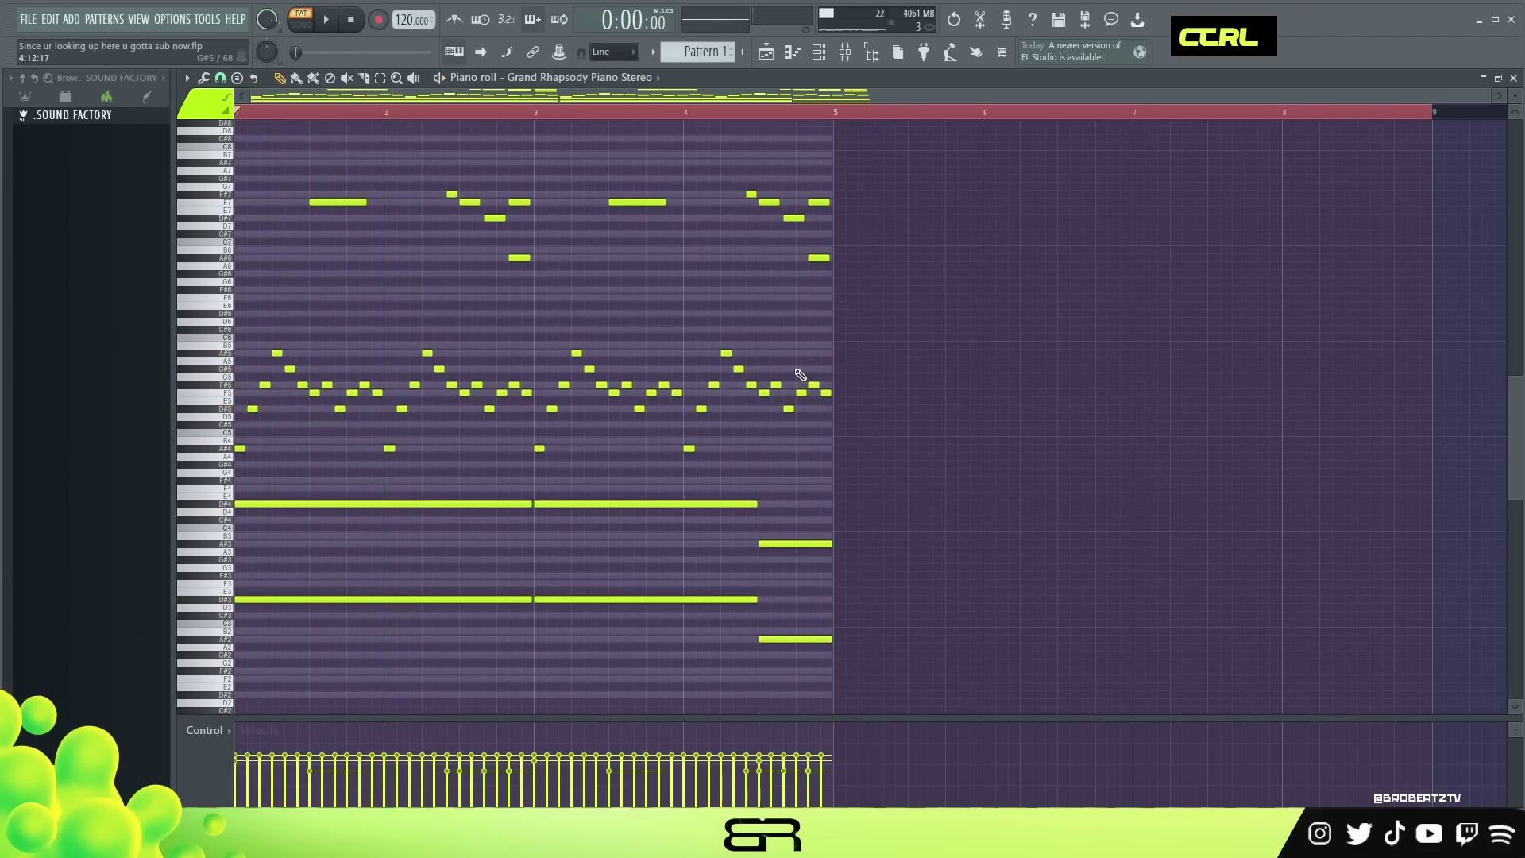
Step: Lengthen the arpeggio notes, except the last two, so that they overlap each other, and play back the result
{"action": "left_click_drag", "start_coordinate": [800, 349], "coordinate": [235, 469], "text": "ctrl"}
{"action": "left_click_drag", "start_coordinate": [279, 357], "coordinate": [294, 354], "text": "alt"}
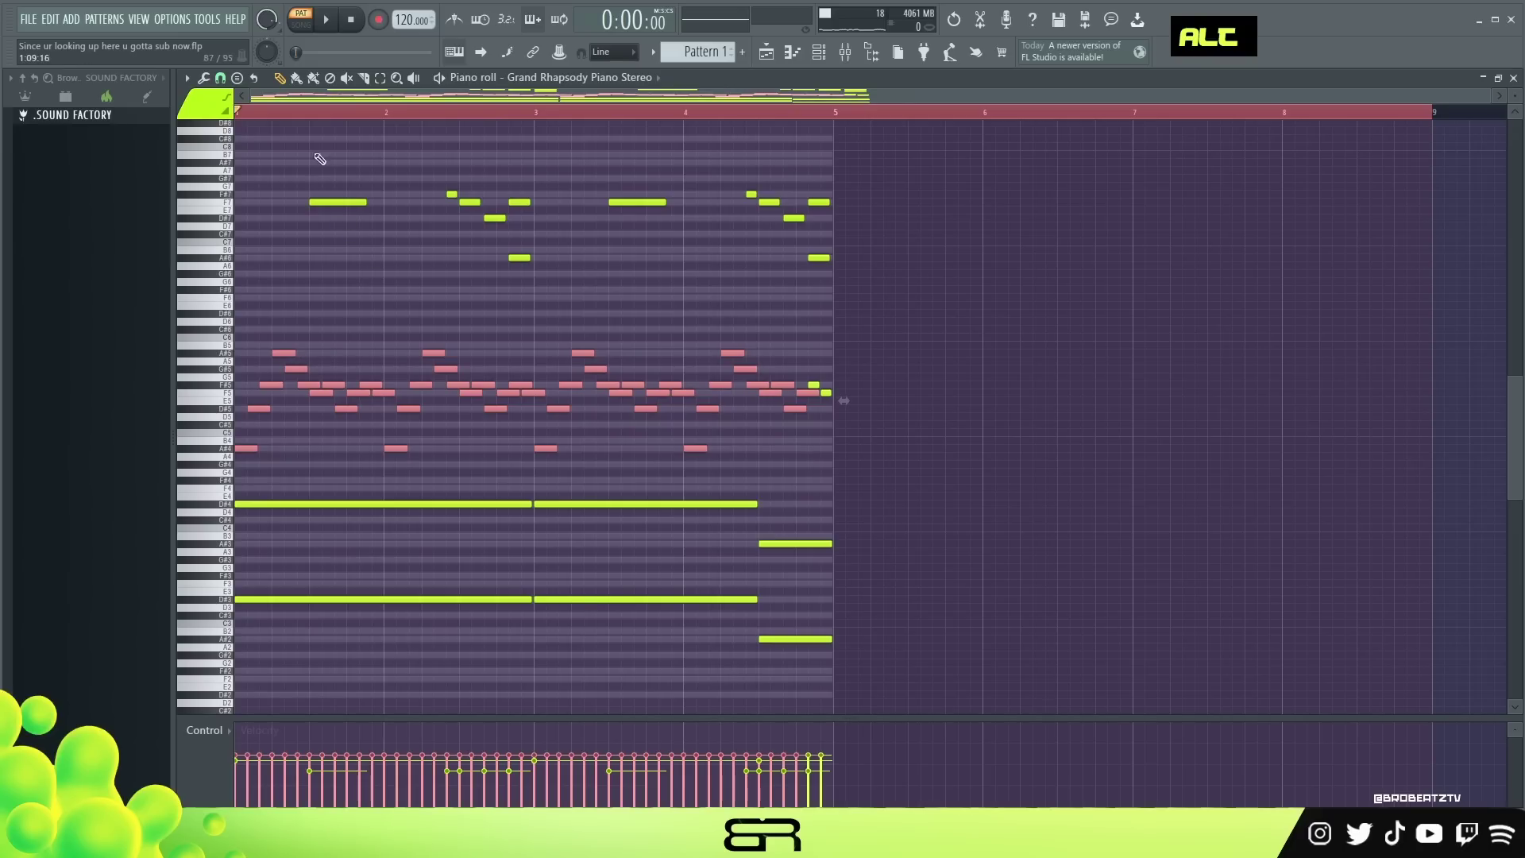
{"action": "key", "text": "space"}
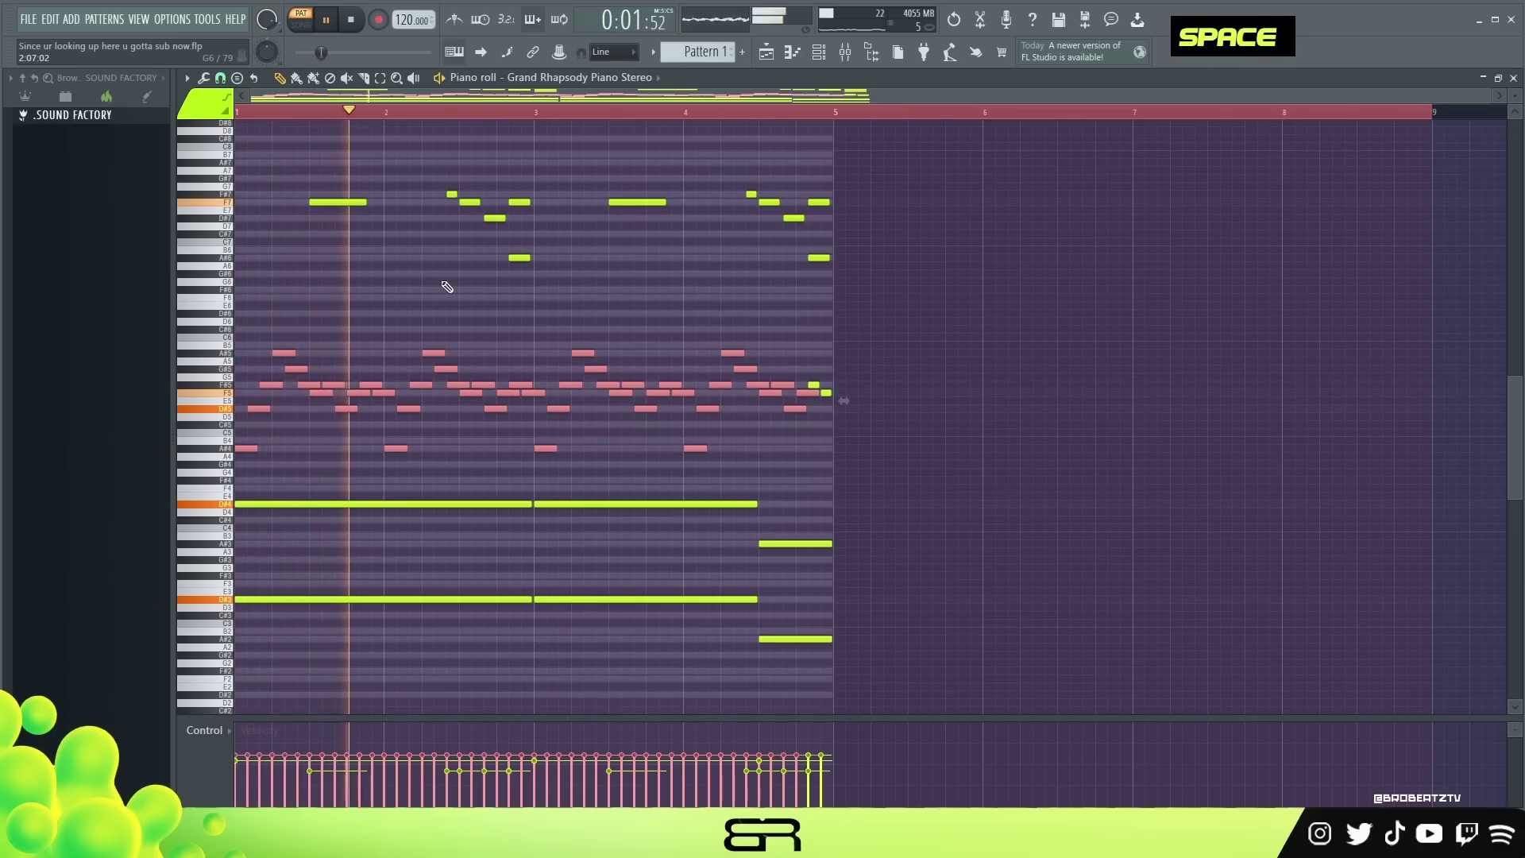
{"action": "key", "text": "space"}
{"action": "right_click", "coordinate": [681, 303]}
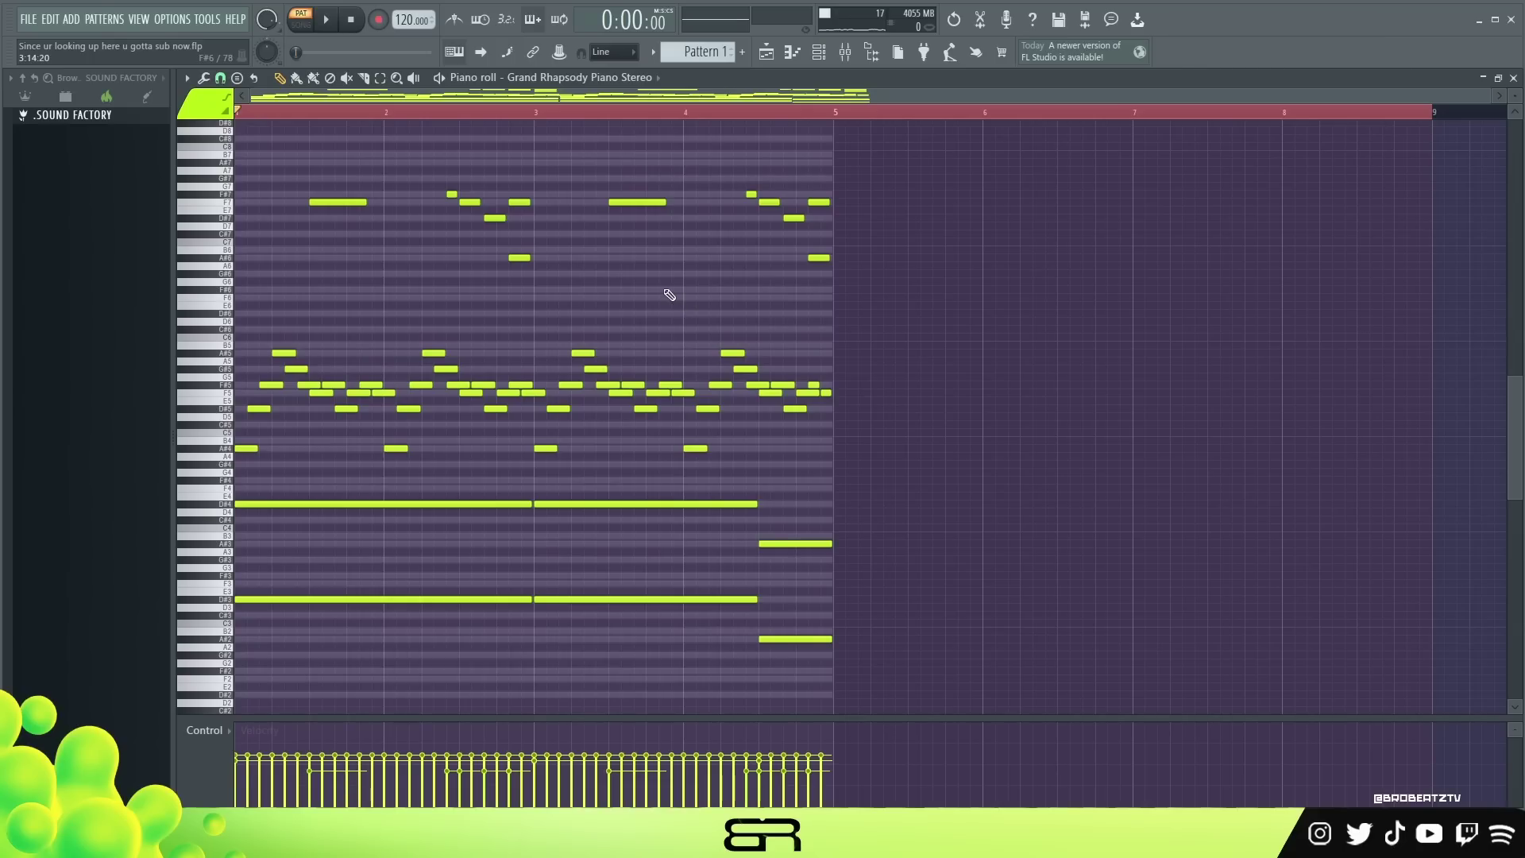
Step: Switch to the SampleTank 4 channel, check its 11 Violins SulPonte Trm LP sound, and play the piano melody over its empty piano roll
{"action": "left_click", "coordinate": [820, 54]}
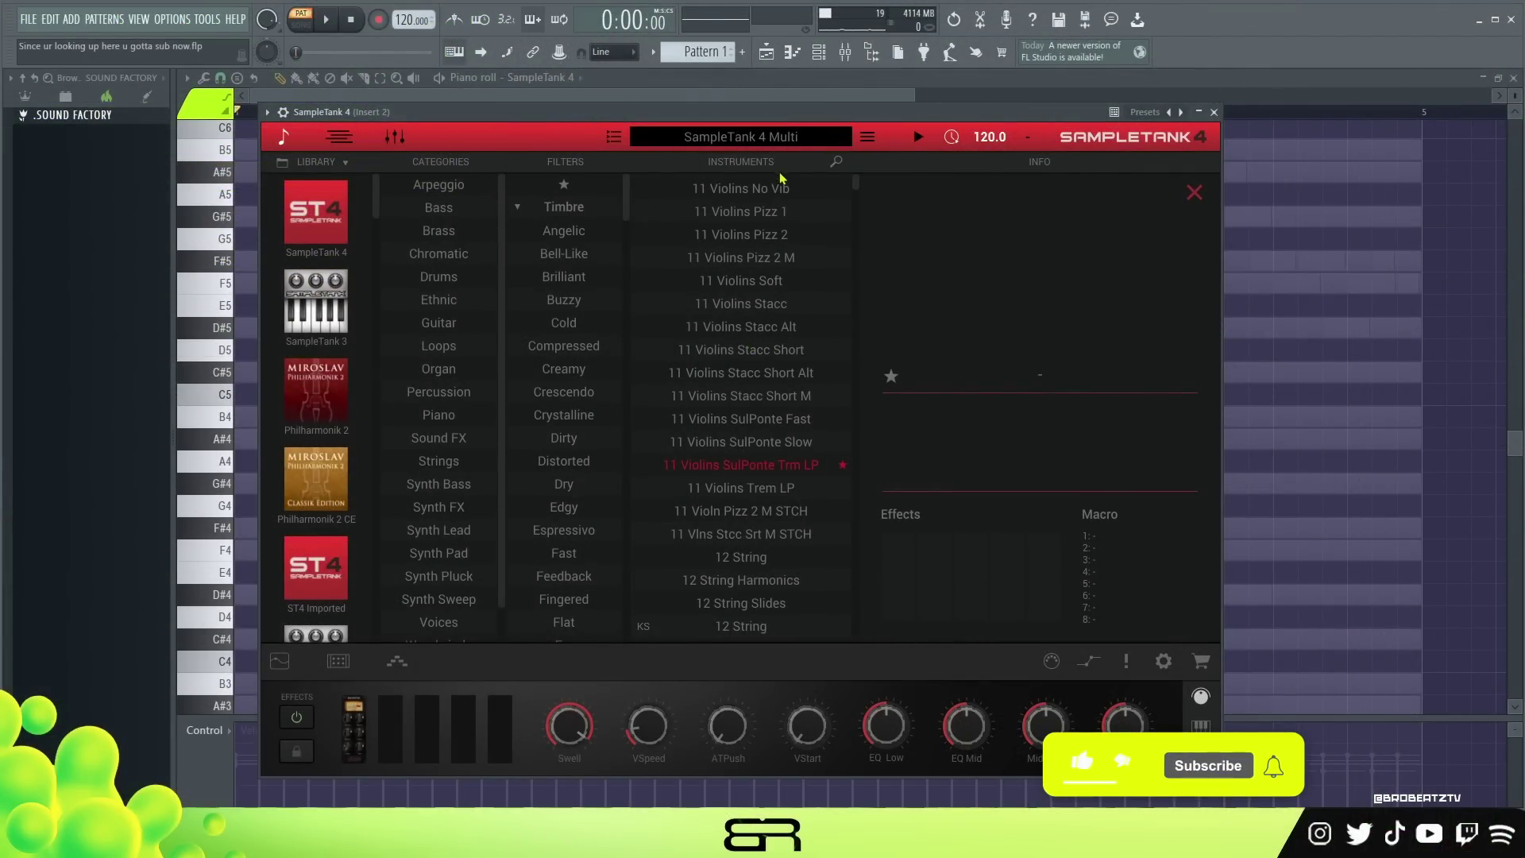
{"action": "left_click_drag", "start_coordinate": [781, 115], "coordinate": [782, 110]}
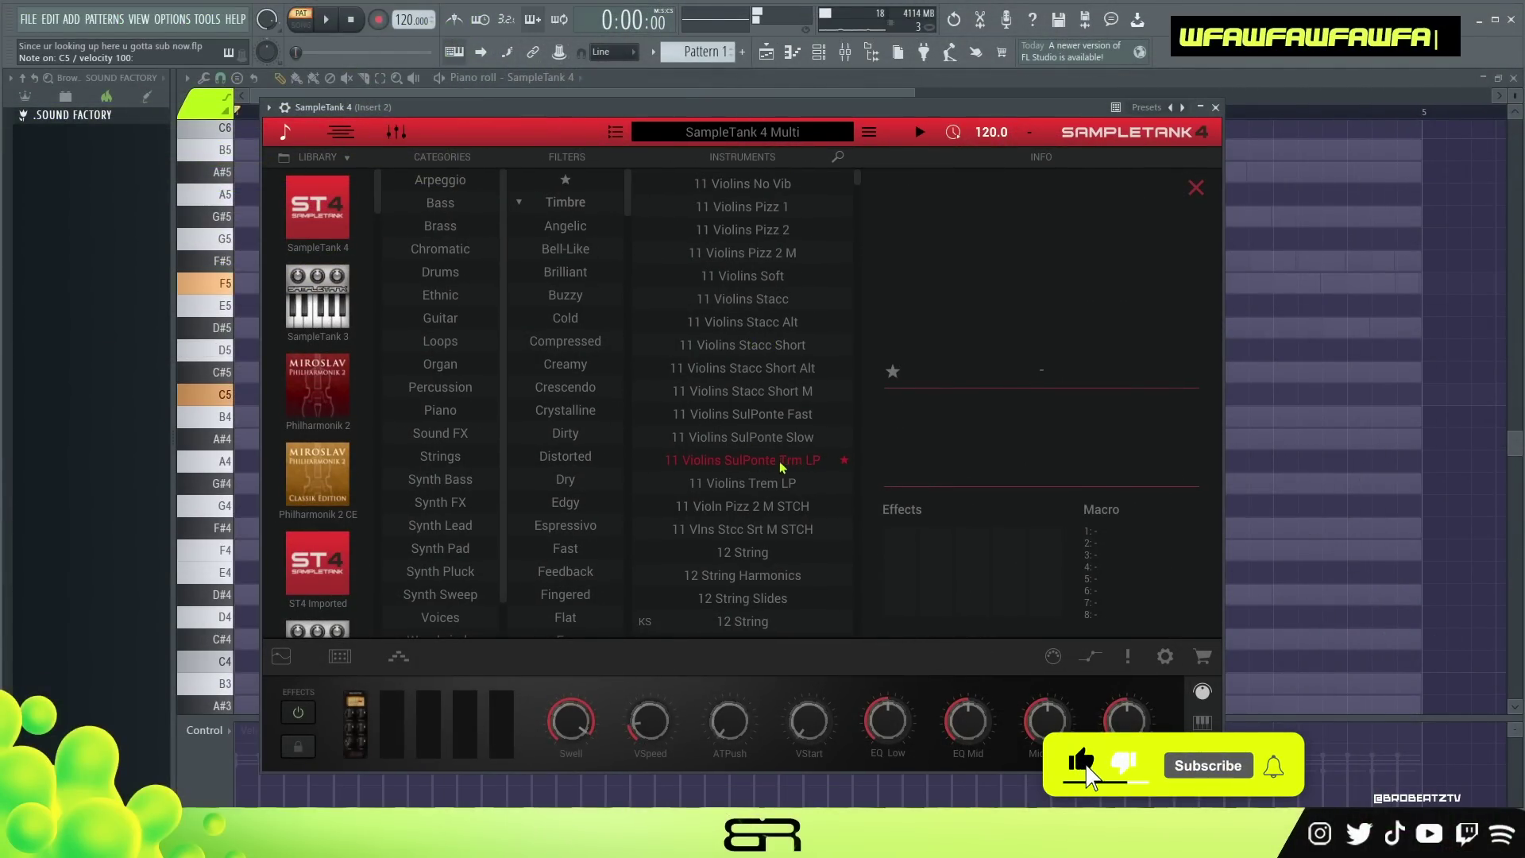
{"action": "left_click", "coordinate": [1215, 108]}
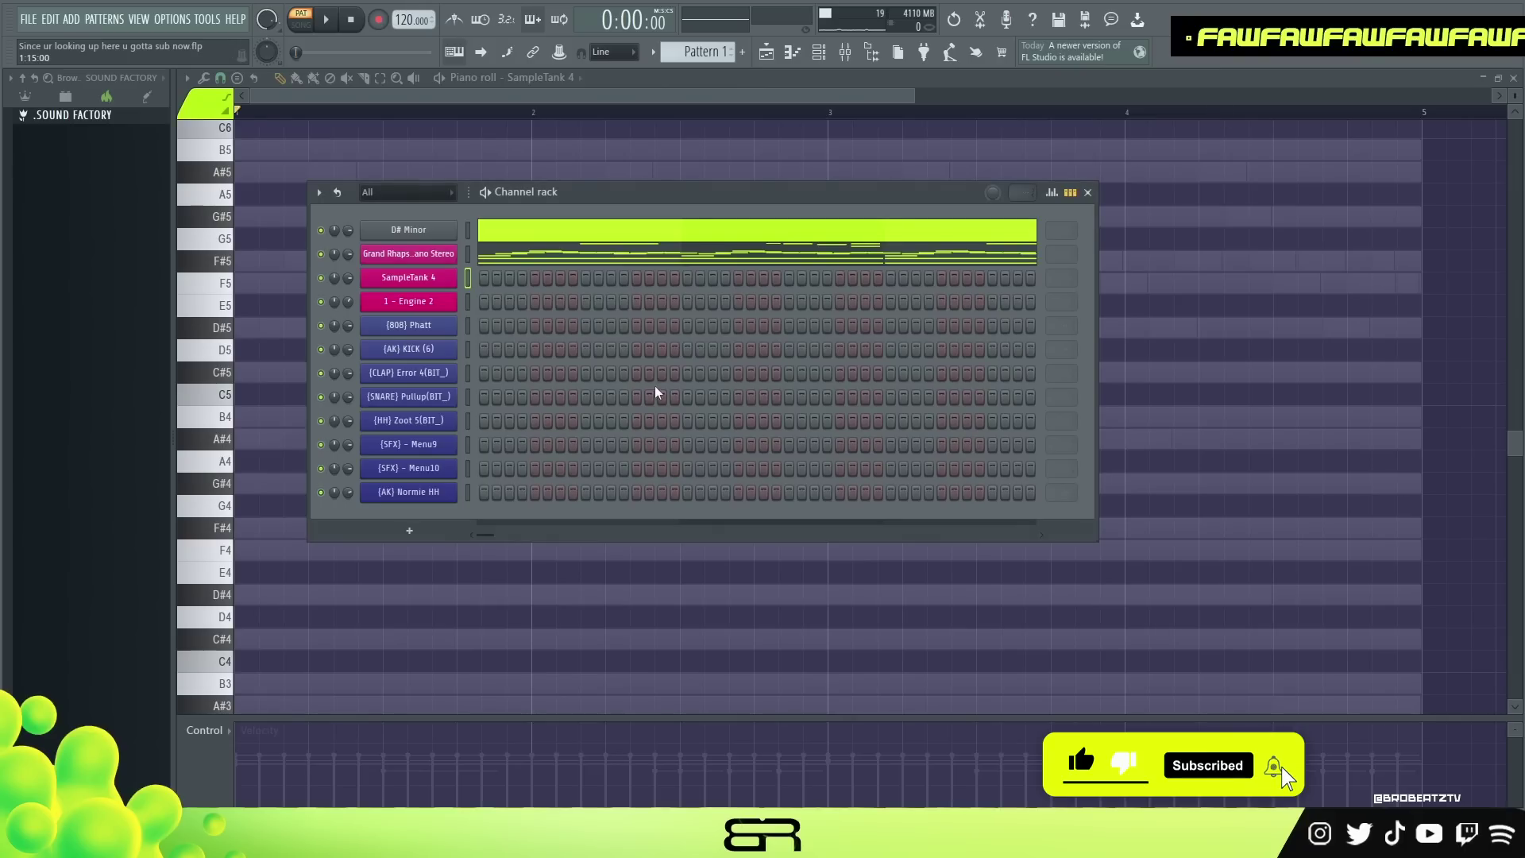
{"action": "left_click", "coordinate": [470, 102]}
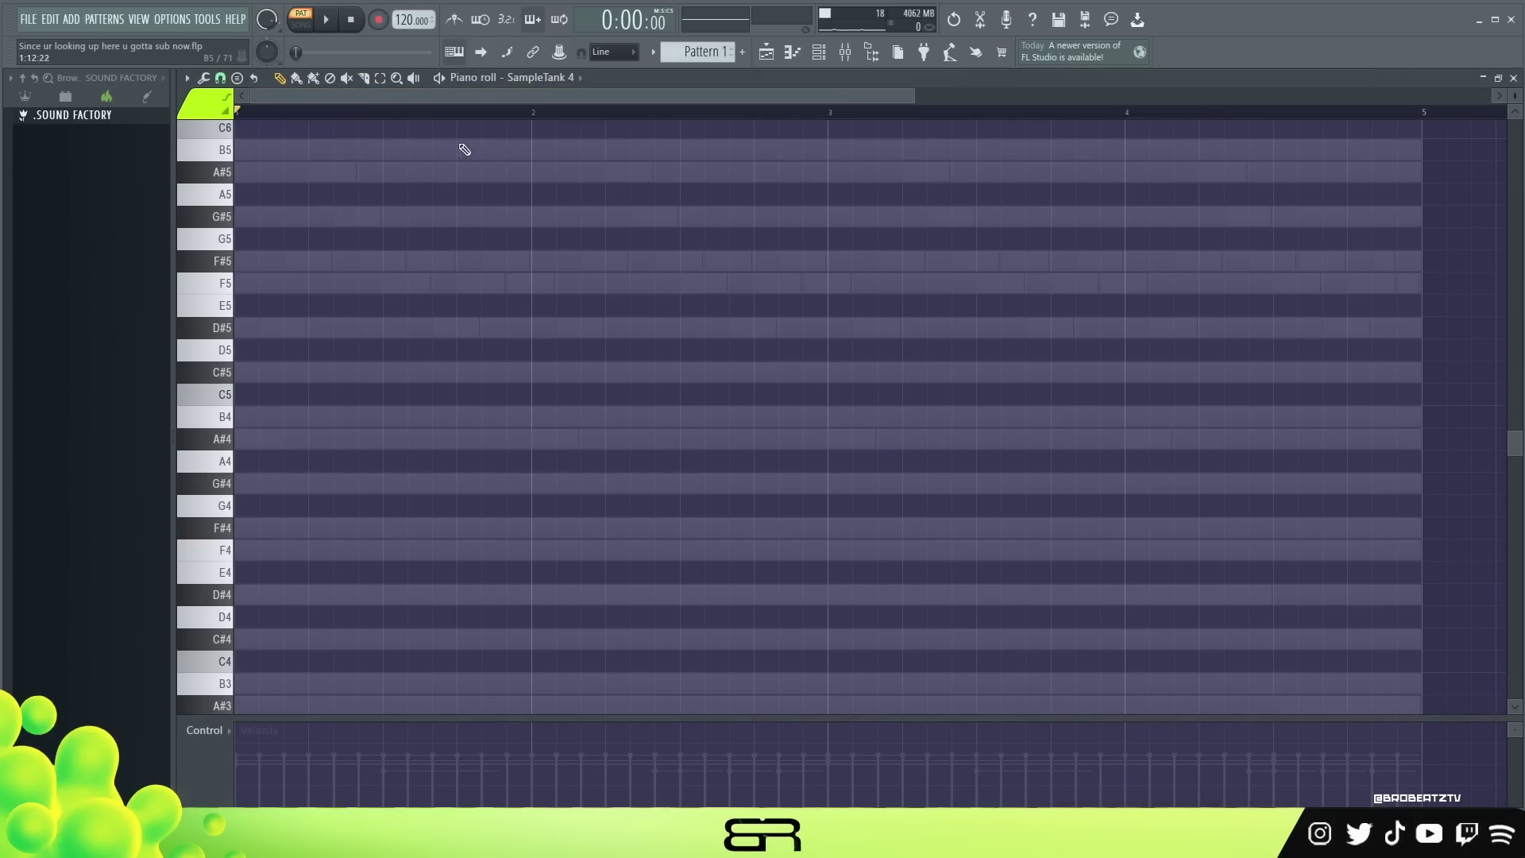
{"action": "key", "text": "space"}
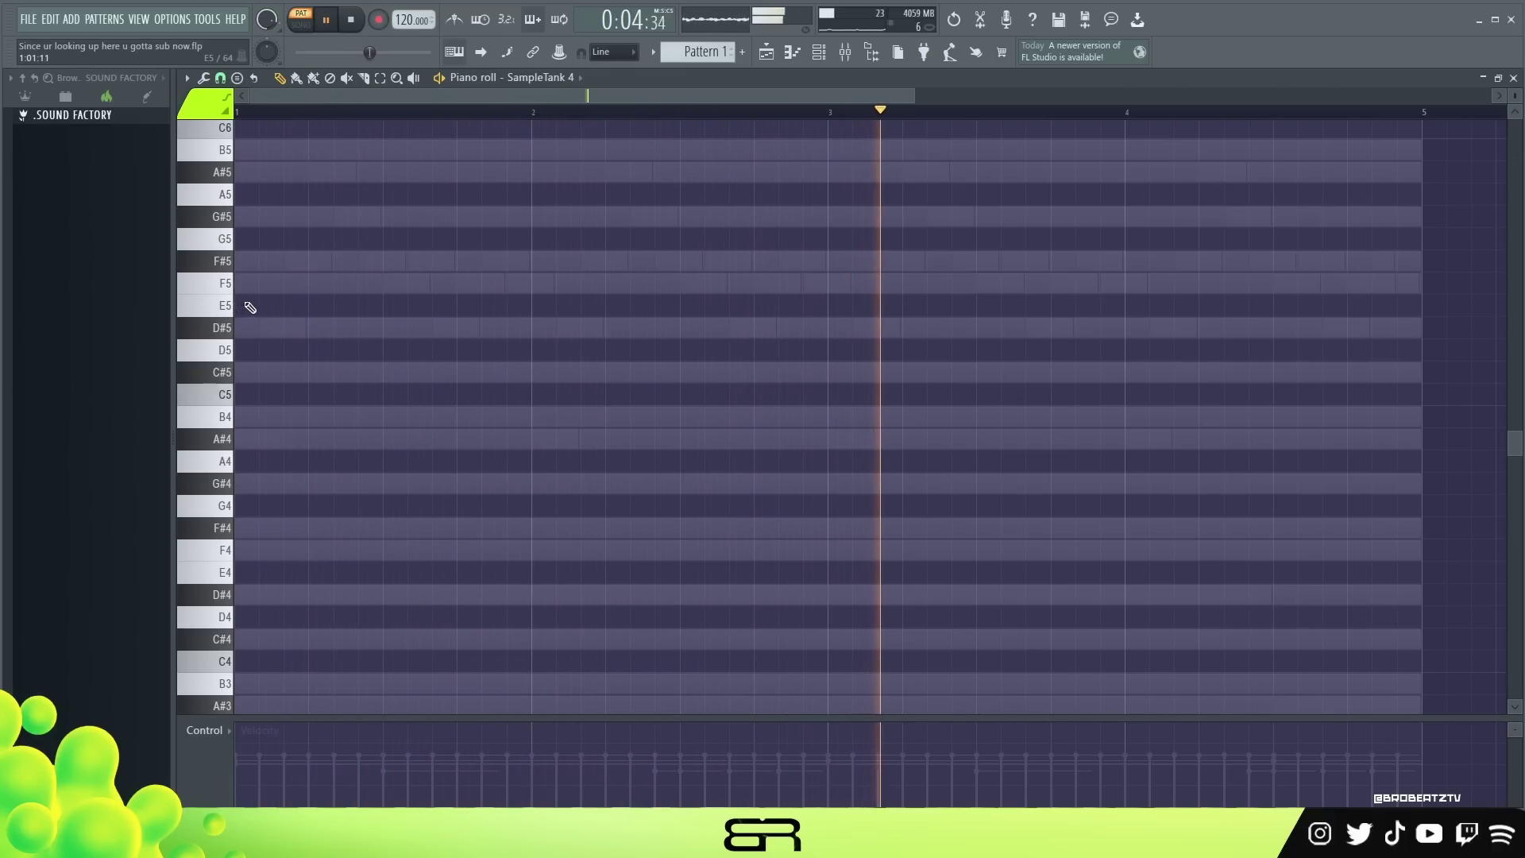
{"action": "key", "text": "space"}
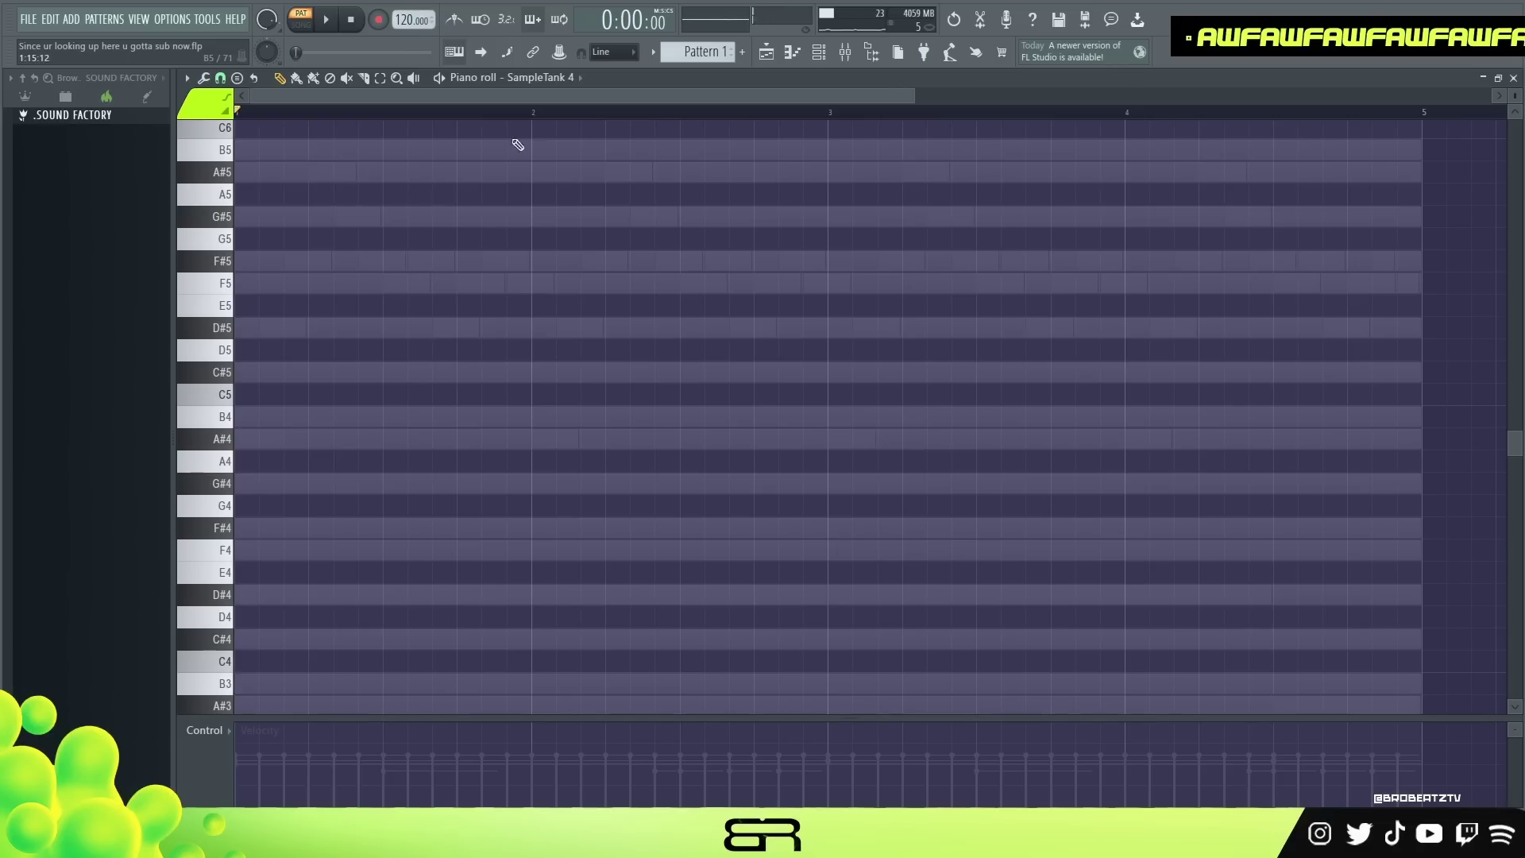
Step: Place D#4 and A#4 notes from the start of bar 2 to shortly before bar 3, and copy D#4 an octave up to D#5
{"action": "left_click", "coordinate": [536, 594]}
{"action": "mouse_move", "coordinate": [556, 594]}
{"action": "left_mouse_down"}
{"action": "mouse_move", "coordinate": [580, 594]}
{"action": "mouse_move", "coordinate": [556, 430]}
{"action": "left_mouse_up"}
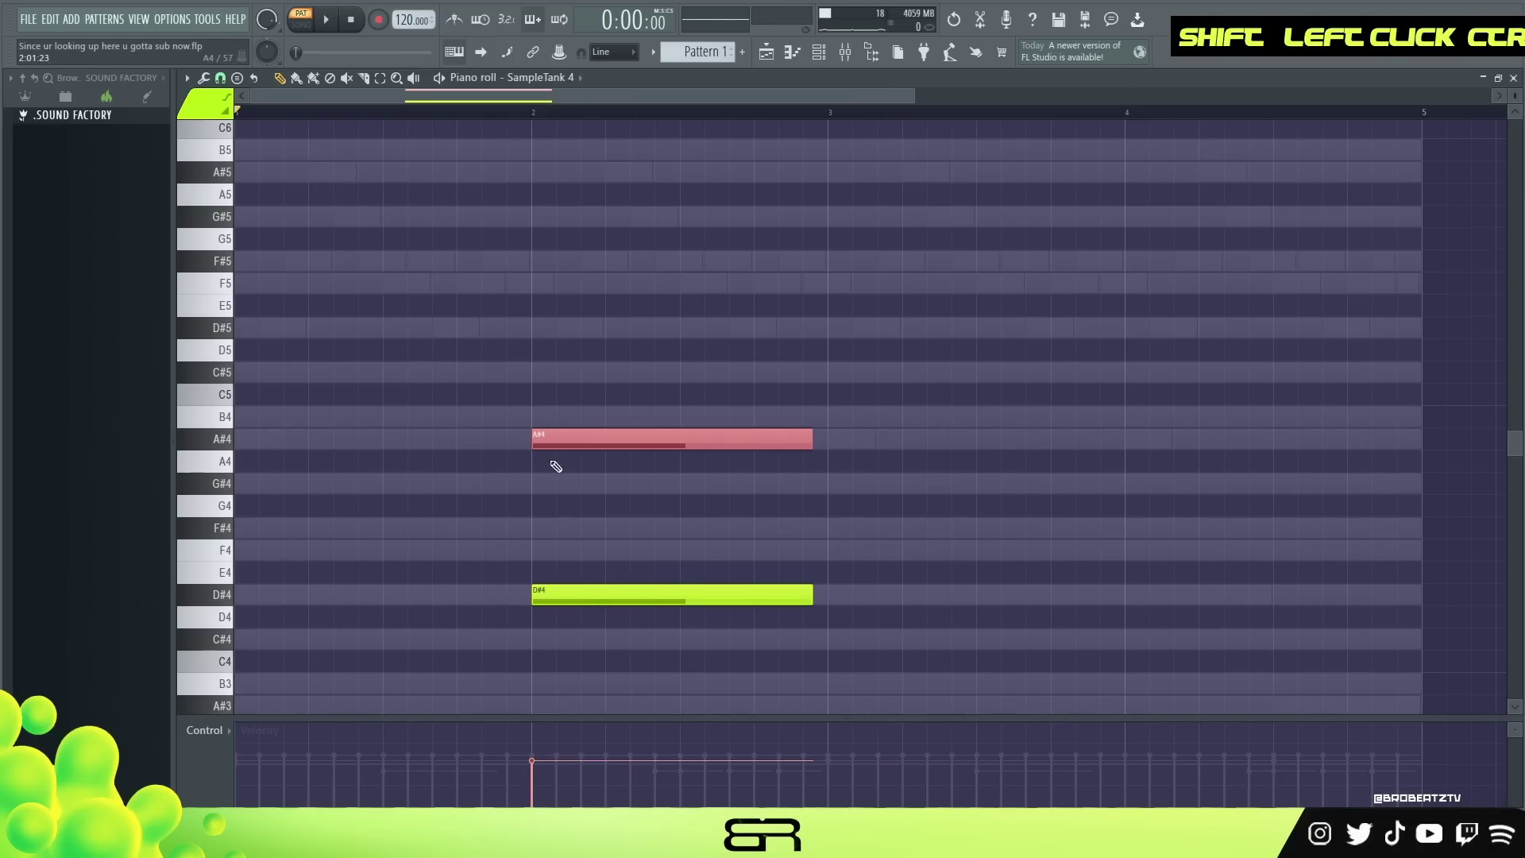
{"action": "left_click", "coordinate": [556, 595]}
{"action": "left_click", "coordinate": [553, 594], "text": "ctrl"}
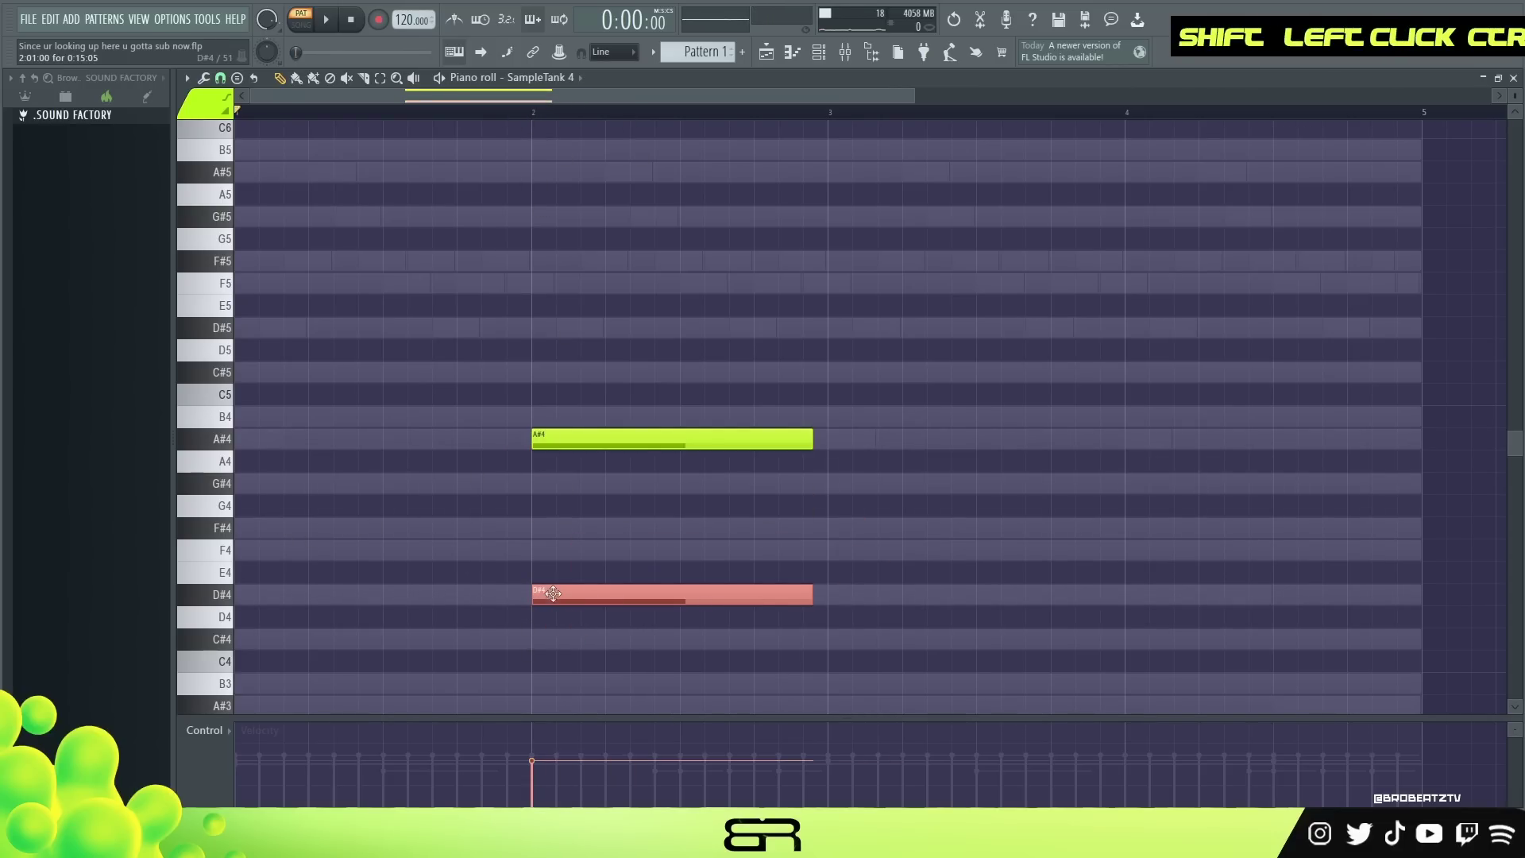
{"action": "key", "text": "ctrl+Up"}
{"action": "right_click", "coordinate": [606, 350]}
Step: Complete the bar 2 string chord with an F#5 copy of the D#5 note
{"action": "left_click", "coordinate": [582, 327], "text": "ctrl"}
{"action": "left_click_drag", "start_coordinate": [582, 327], "coordinate": [685, 205]}
{"action": "key", "text": "ctrl+Down"}
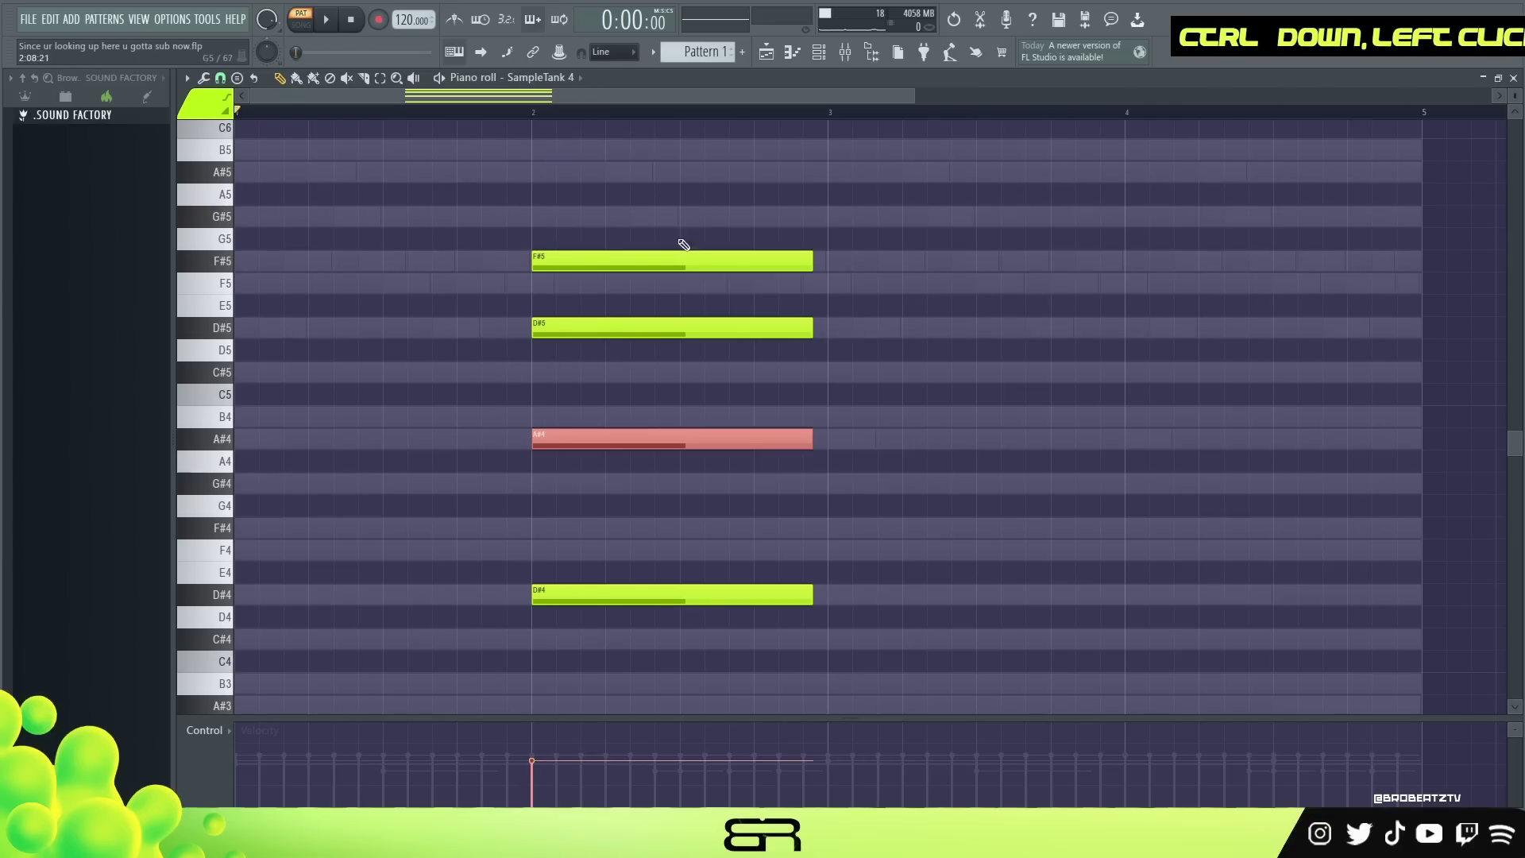
{"action": "key", "text": "ctrl+Up"}
{"action": "right_click", "coordinate": [714, 173]}
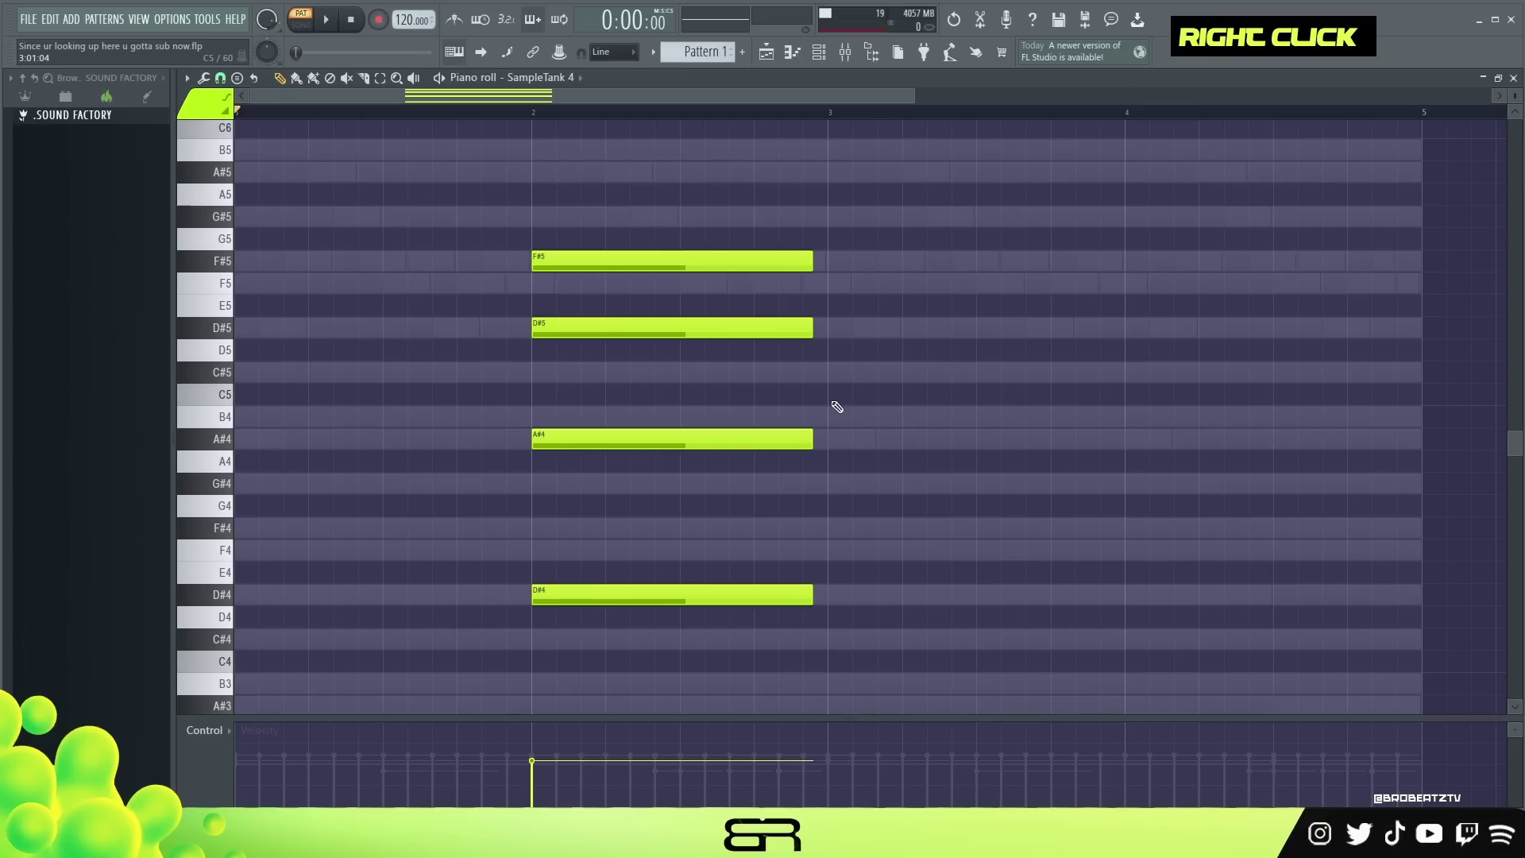
Step: Extend all four string chord notes to the middle of bar 3 and compare the playback
{"action": "left_click_drag", "start_coordinate": [810, 234], "coordinate": [757, 719]}
{"action": "key", "text": "space"}
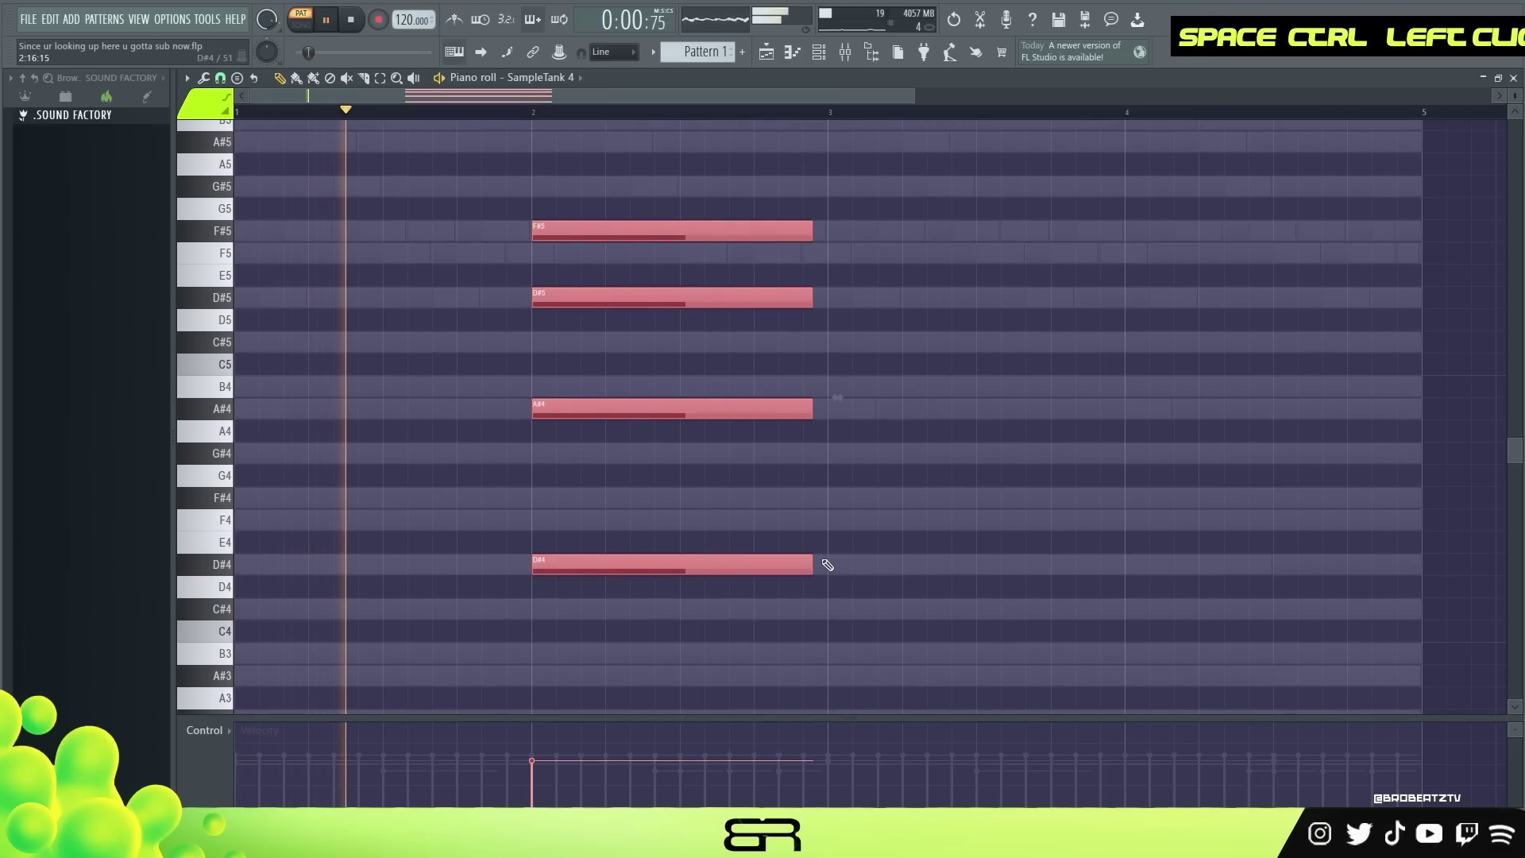
{"action": "scroll", "coordinate": [879, 566], "scroll_direction": "up", "scroll_amount": 3}
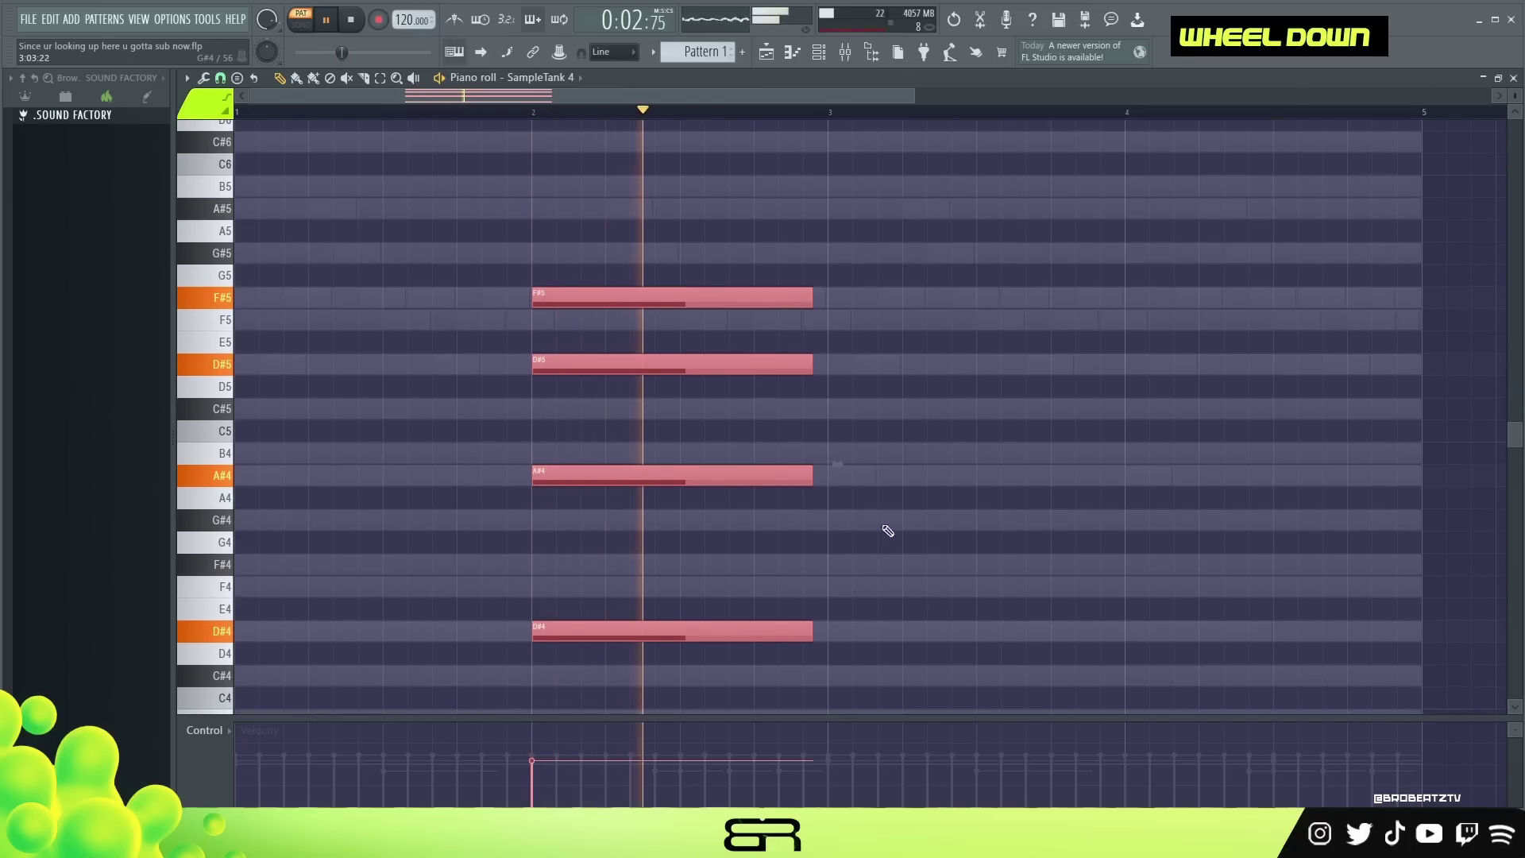
{"action": "key", "text": "space"}
{"action": "left_click_drag", "start_coordinate": [812, 366], "coordinate": [975, 367]}
{"action": "key", "text": "space"}
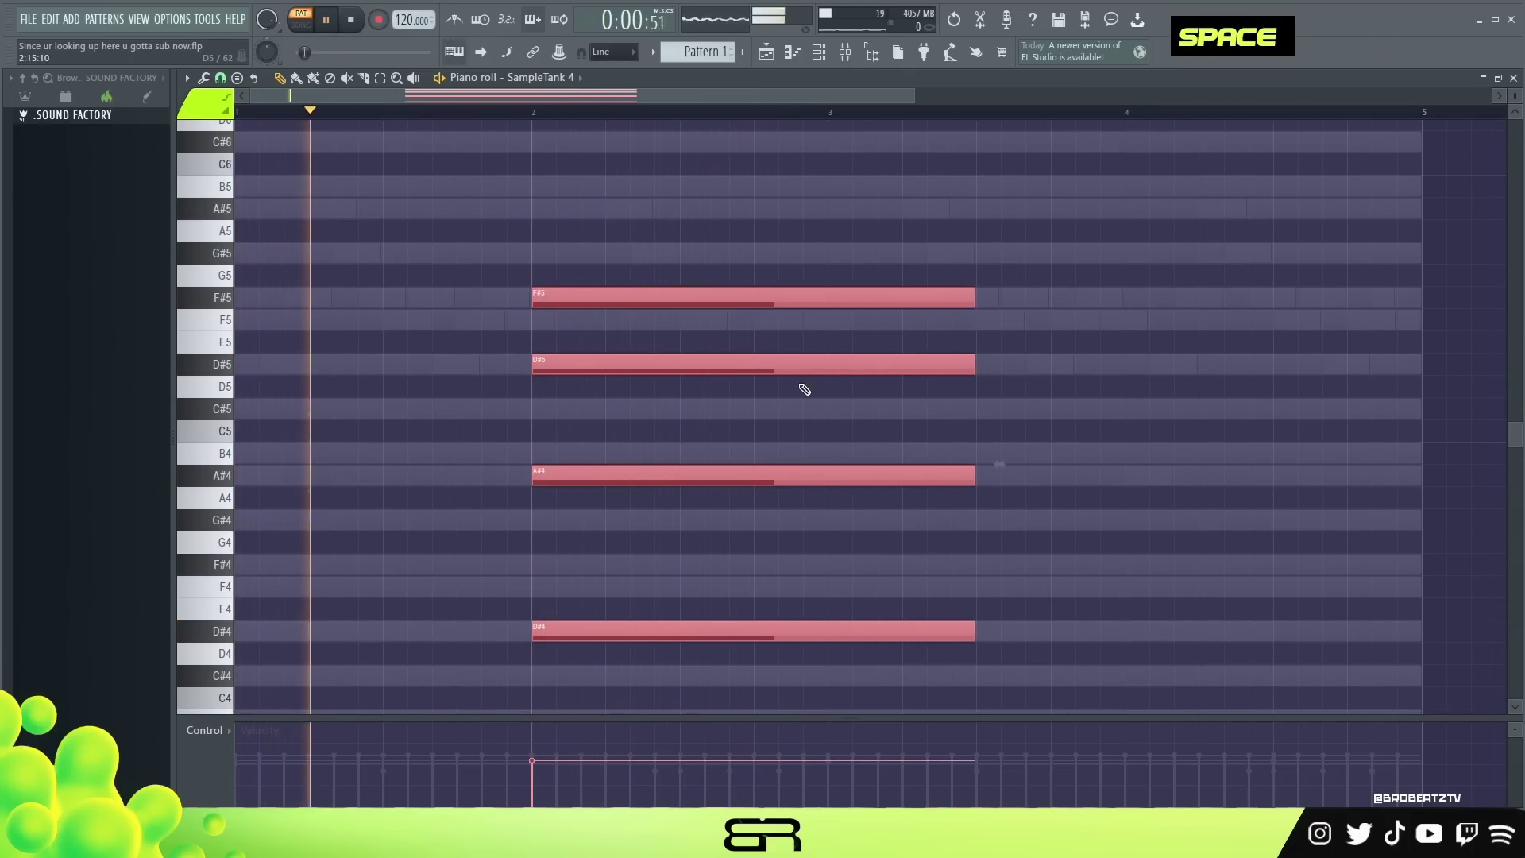
Step: Raise the velocity of the four string chord notes slightly during playback and deselect them
{"action": "right_click", "coordinate": [788, 202], "text": "ctrl"}
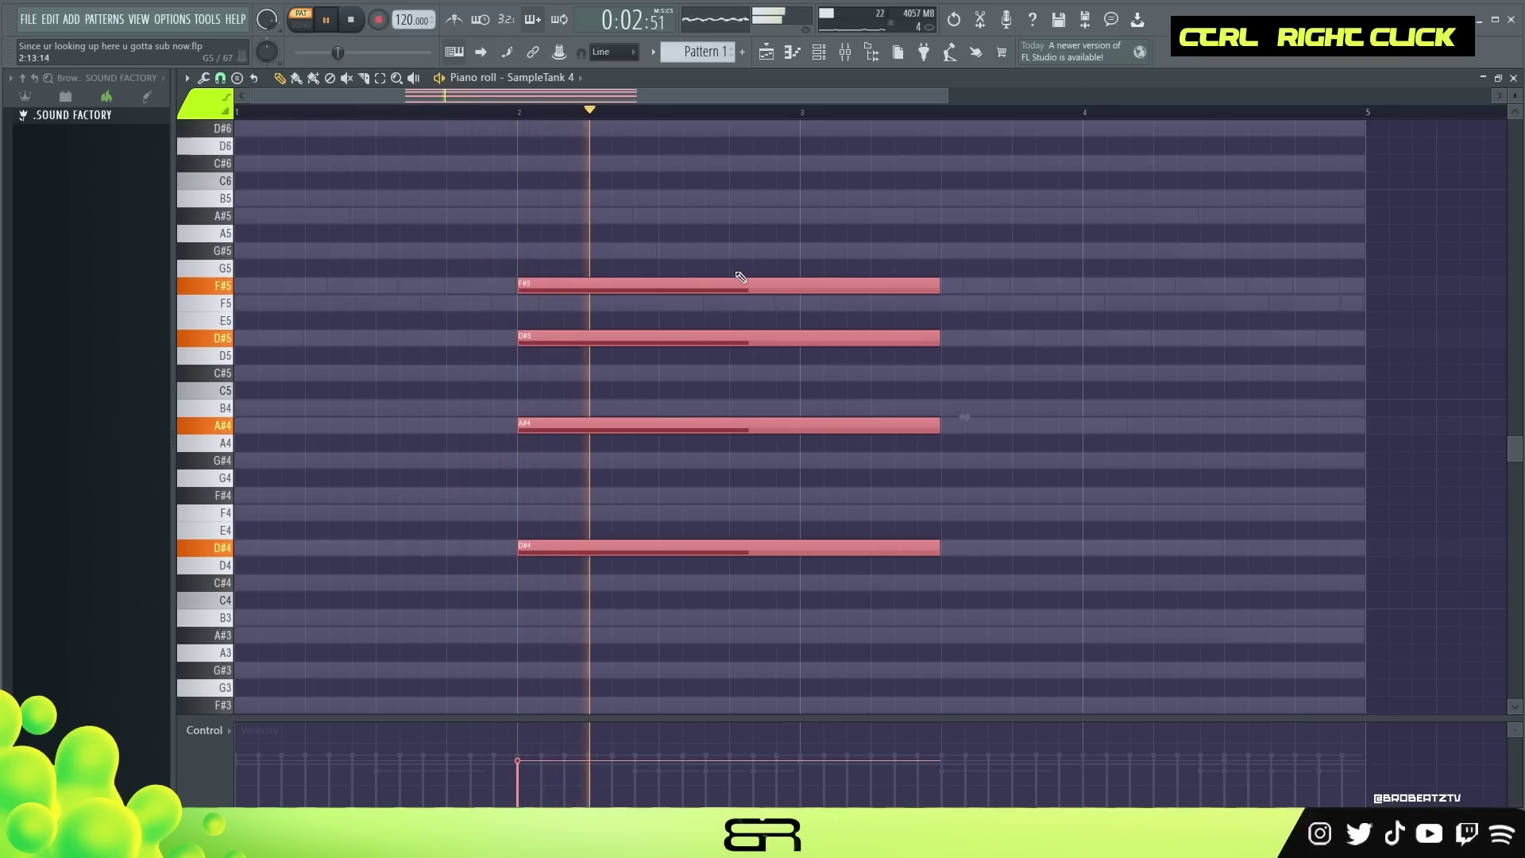
{"action": "scroll", "coordinate": [883, 319], "scroll_direction": "up", "scroll_amount": 2, "text": "alt"}
{"action": "scroll", "coordinate": [913, 313], "scroll_direction": "up", "scroll_amount": 2, "text": "alt"}
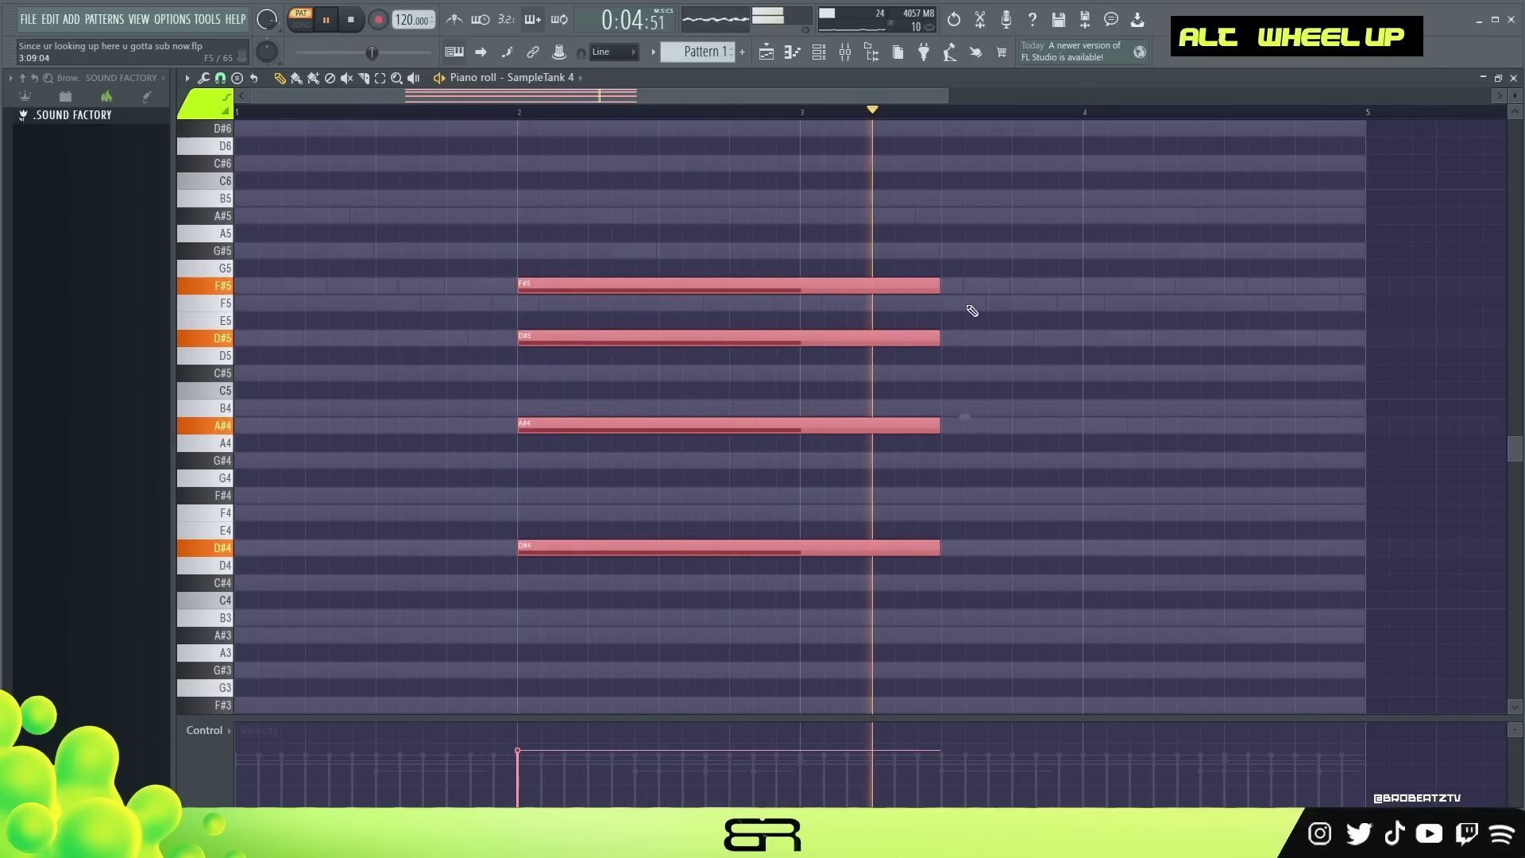
{"action": "right_click", "coordinate": [1048, 315]}
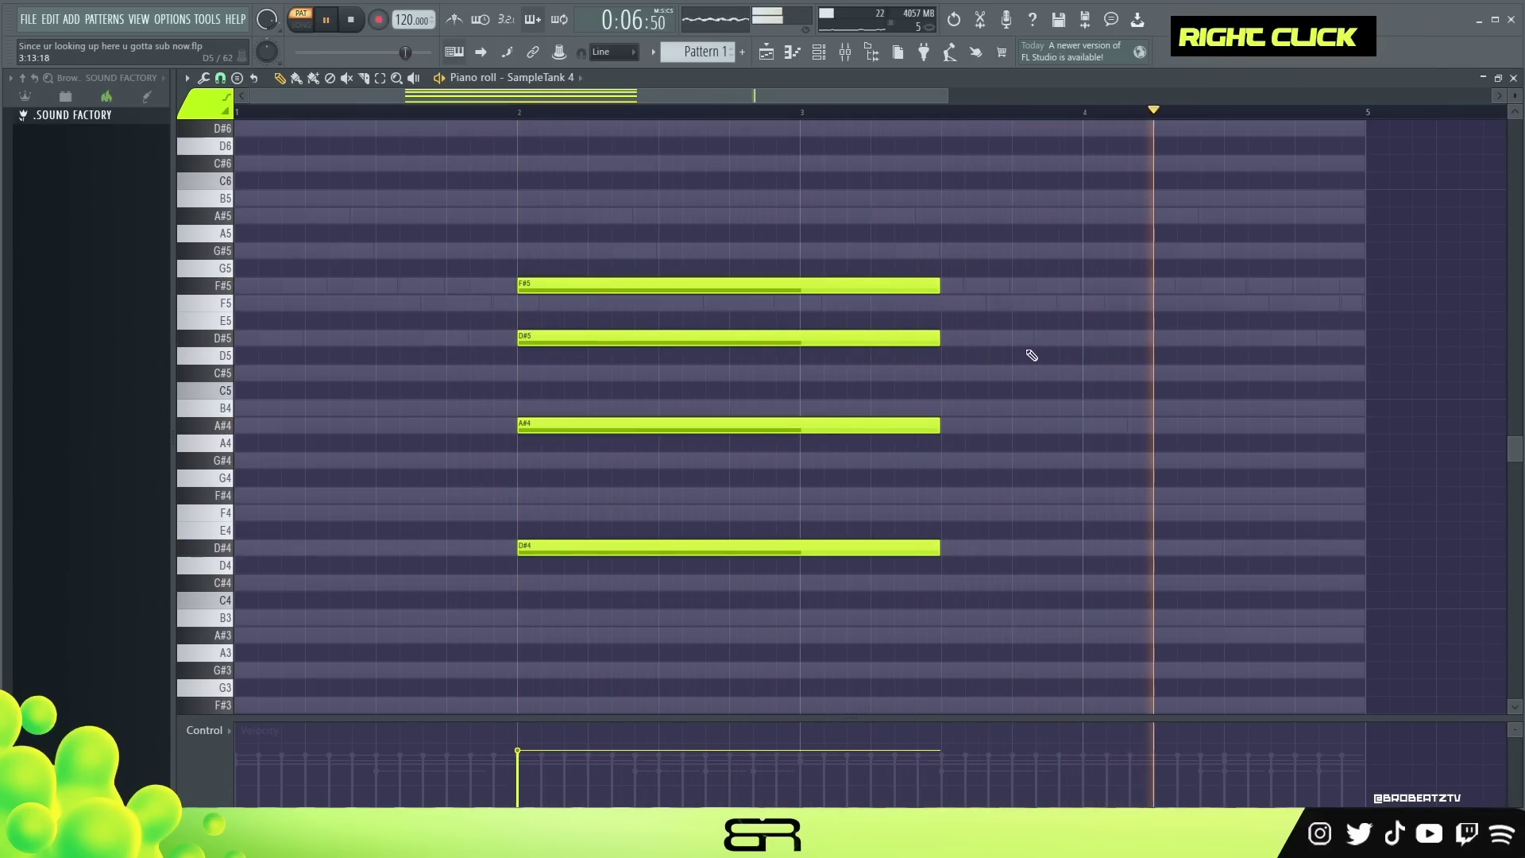
Step: Stop playback and extend all D# Minor scale guide notes to the start of bar 8
{"action": "key", "text": "space"}
{"action": "right_click", "coordinate": [874, 228]}
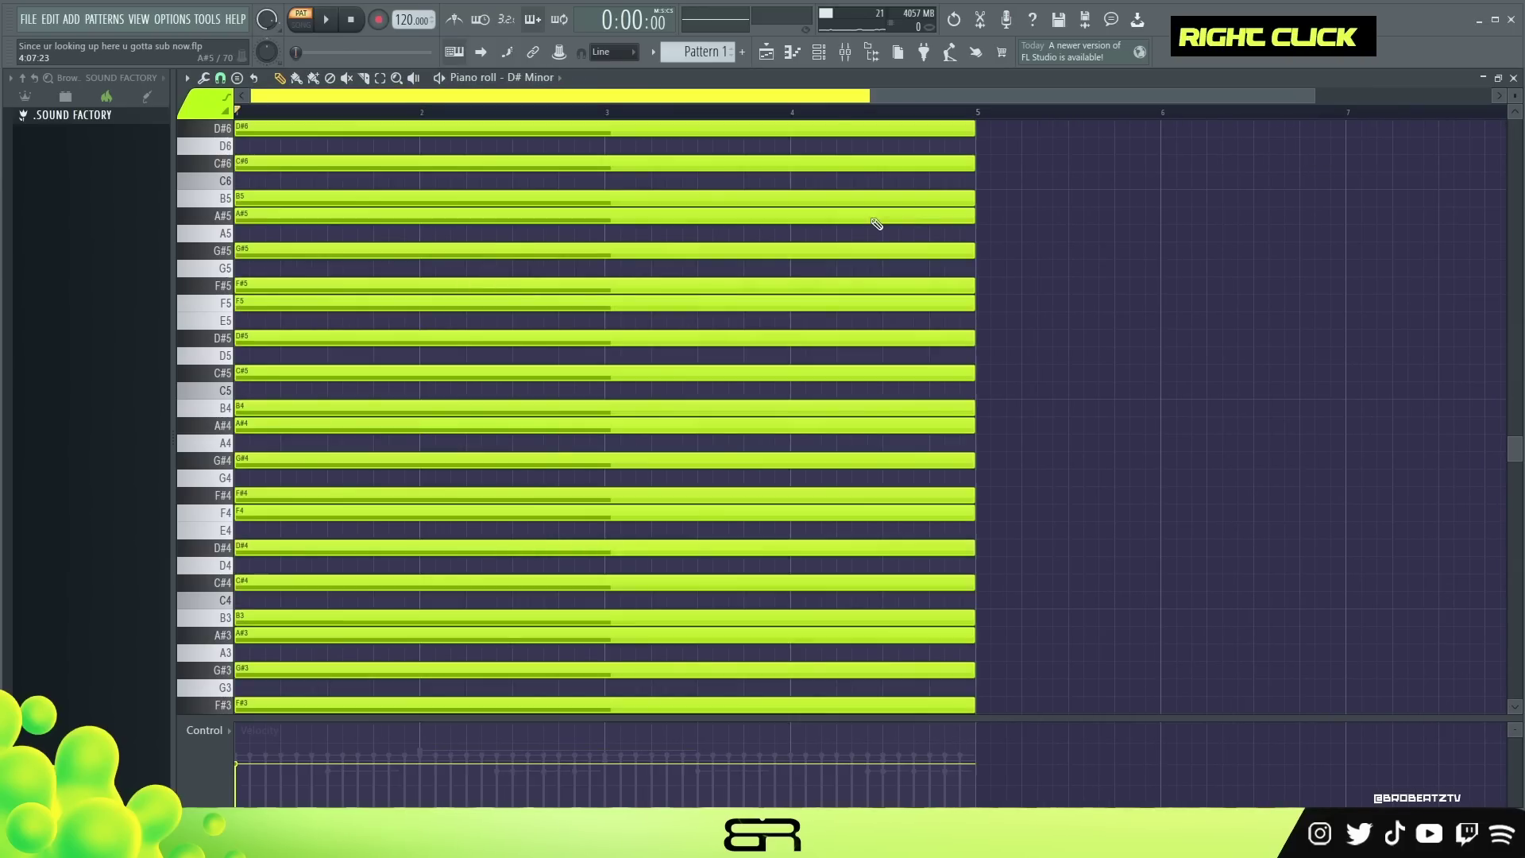
{"action": "scroll", "coordinate": [843, 131], "scroll_direction": "down", "scroll_amount": 3}
{"action": "key", "text": "ctrl+a"}
{"action": "left_click_drag", "start_coordinate": [907, 175], "coordinate": [1343, 245]}
Step: Duplicate the entire Grand Rhapsody Piano part so that the copy starts at bar 5
{"action": "key", "text": "F6"}
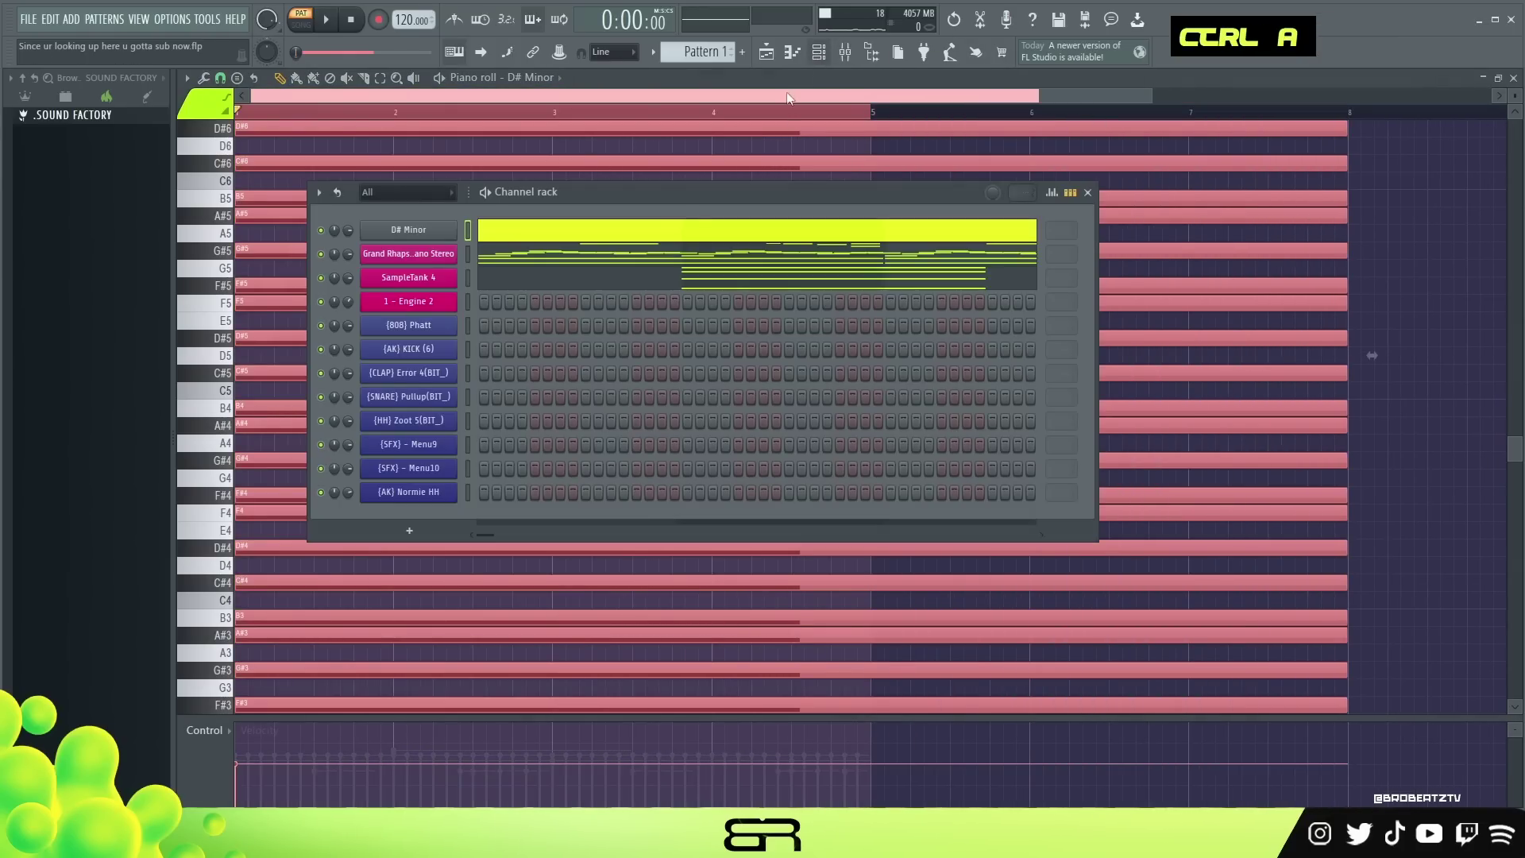
{"action": "left_click", "coordinate": [657, 256]}
{"action": "key", "text": "ctrl+a"}
{"action": "left_click_drag", "start_coordinate": [275, 545], "coordinate": [915, 532]}
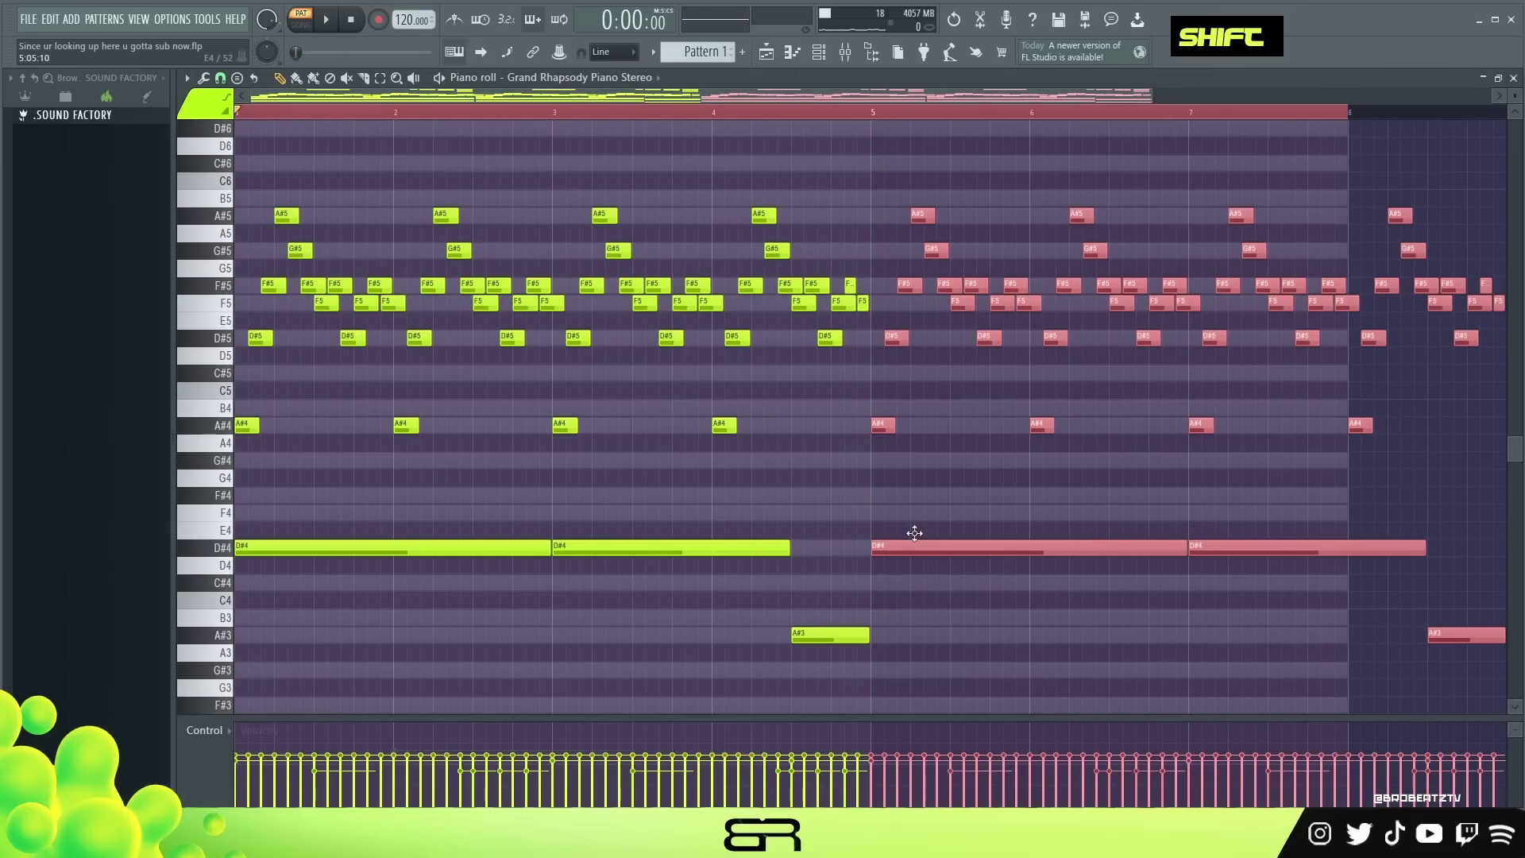
Step: Extend all D# Minor scale guide notes further to the start of bar 9
{"action": "right_click", "coordinate": [1307, 167]}
{"action": "key", "text": "ctrl+a"}
{"action": "left_click_drag", "start_coordinate": [1272, 159], "coordinate": [1418, 152]}
Step: Copy the SampleTank 4 string chord to the start of bar 6, add an F5 note to the copy, and play it back
{"action": "left_click", "coordinate": [819, 53]}
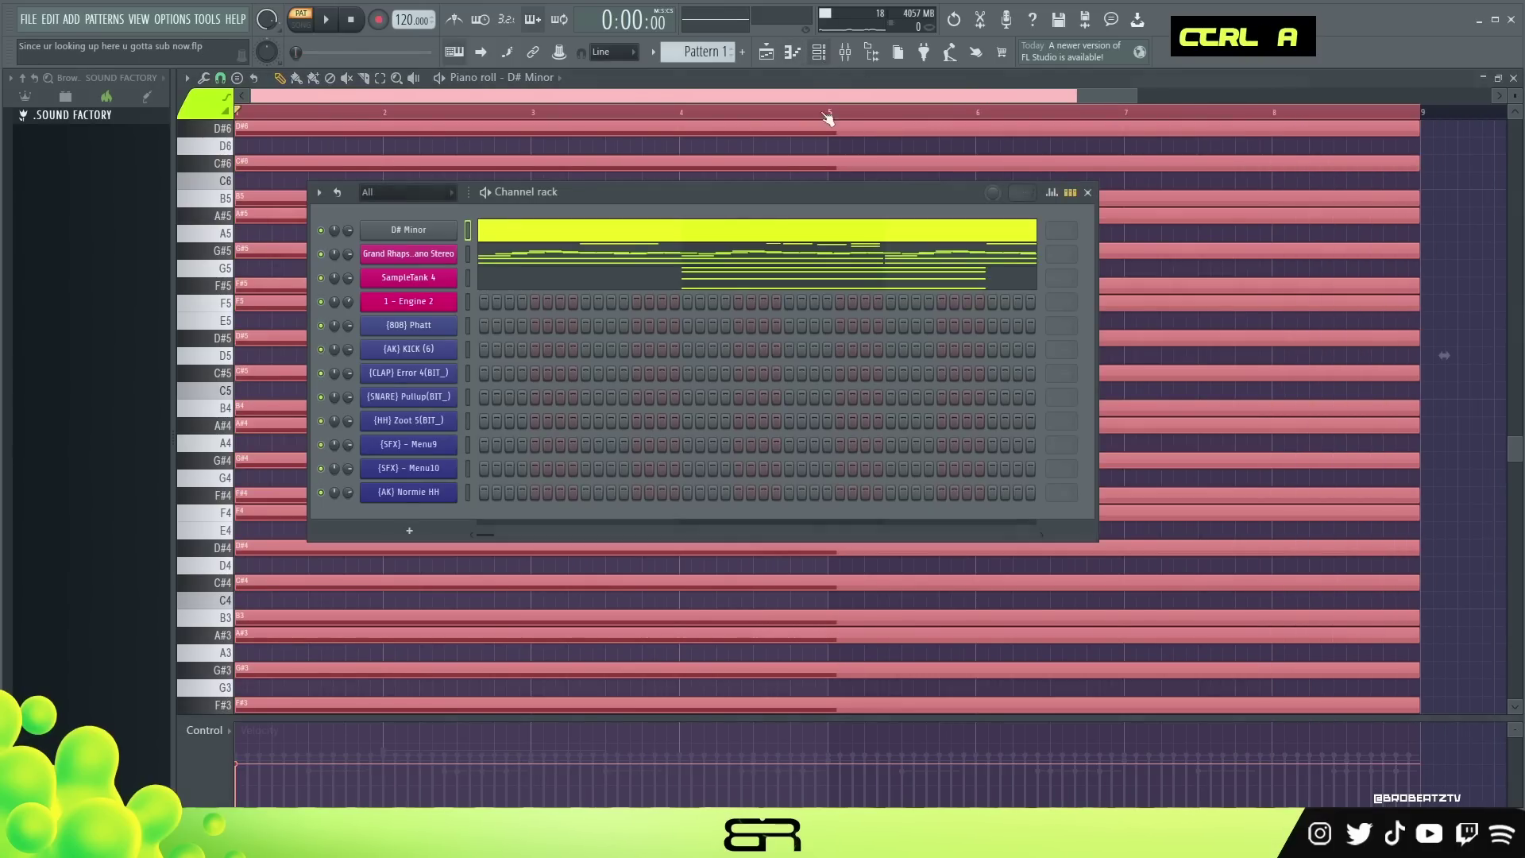
{"action": "left_click", "coordinate": [485, 280]}
{"action": "key", "text": "ctrl+a"}
{"action": "left_click_drag", "start_coordinate": [510, 287], "coordinate": [1007, 305]}
{"action": "right_click", "coordinate": [1037, 311]}
{"action": "left_click", "coordinate": [927, 112]}
{"action": "key", "text": "space"}
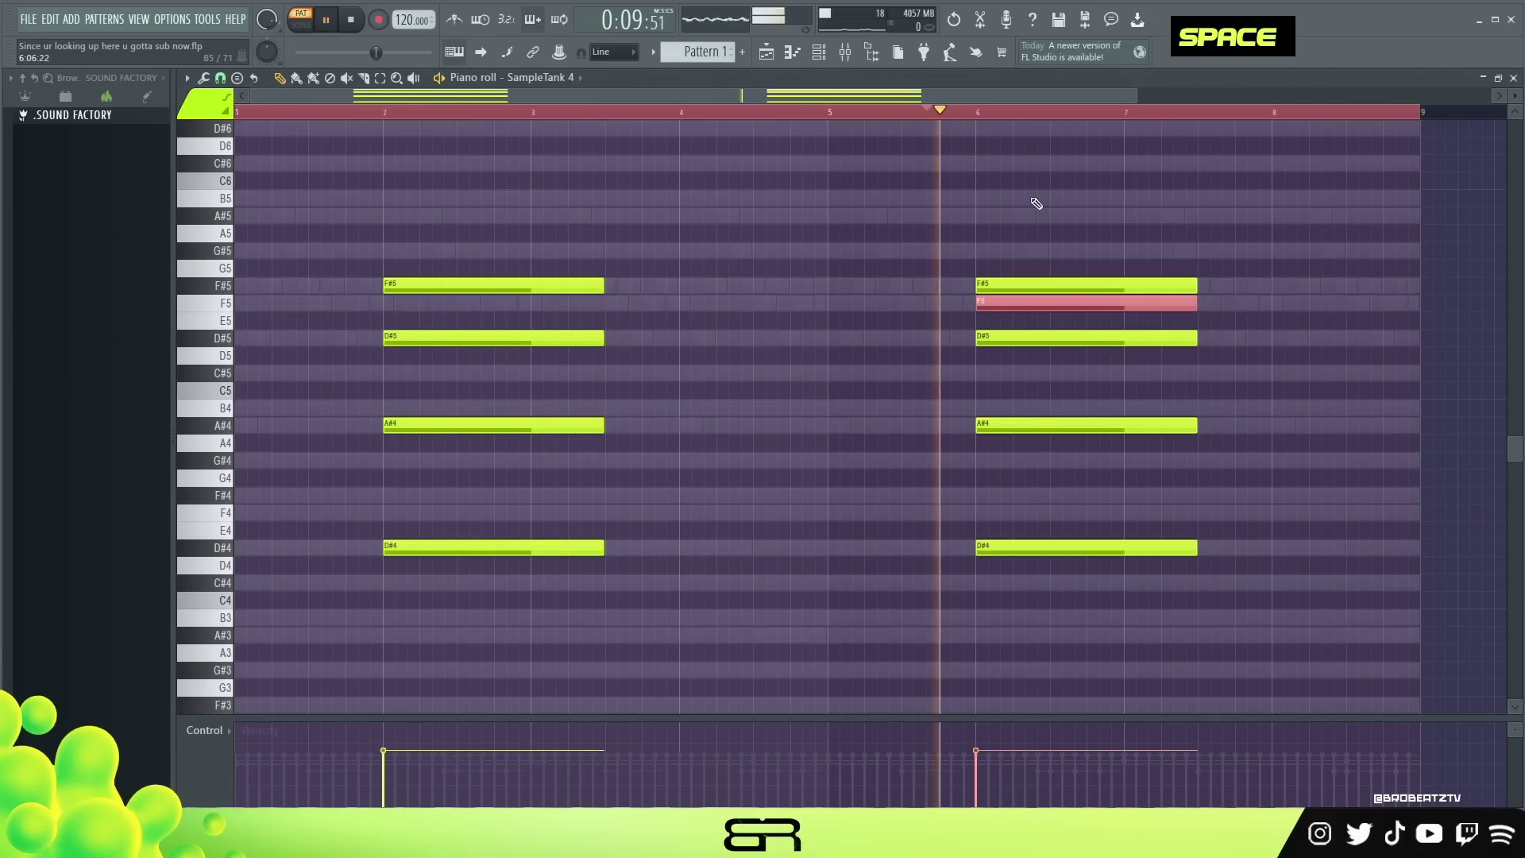
{"action": "right_click", "coordinate": [1198, 259]}
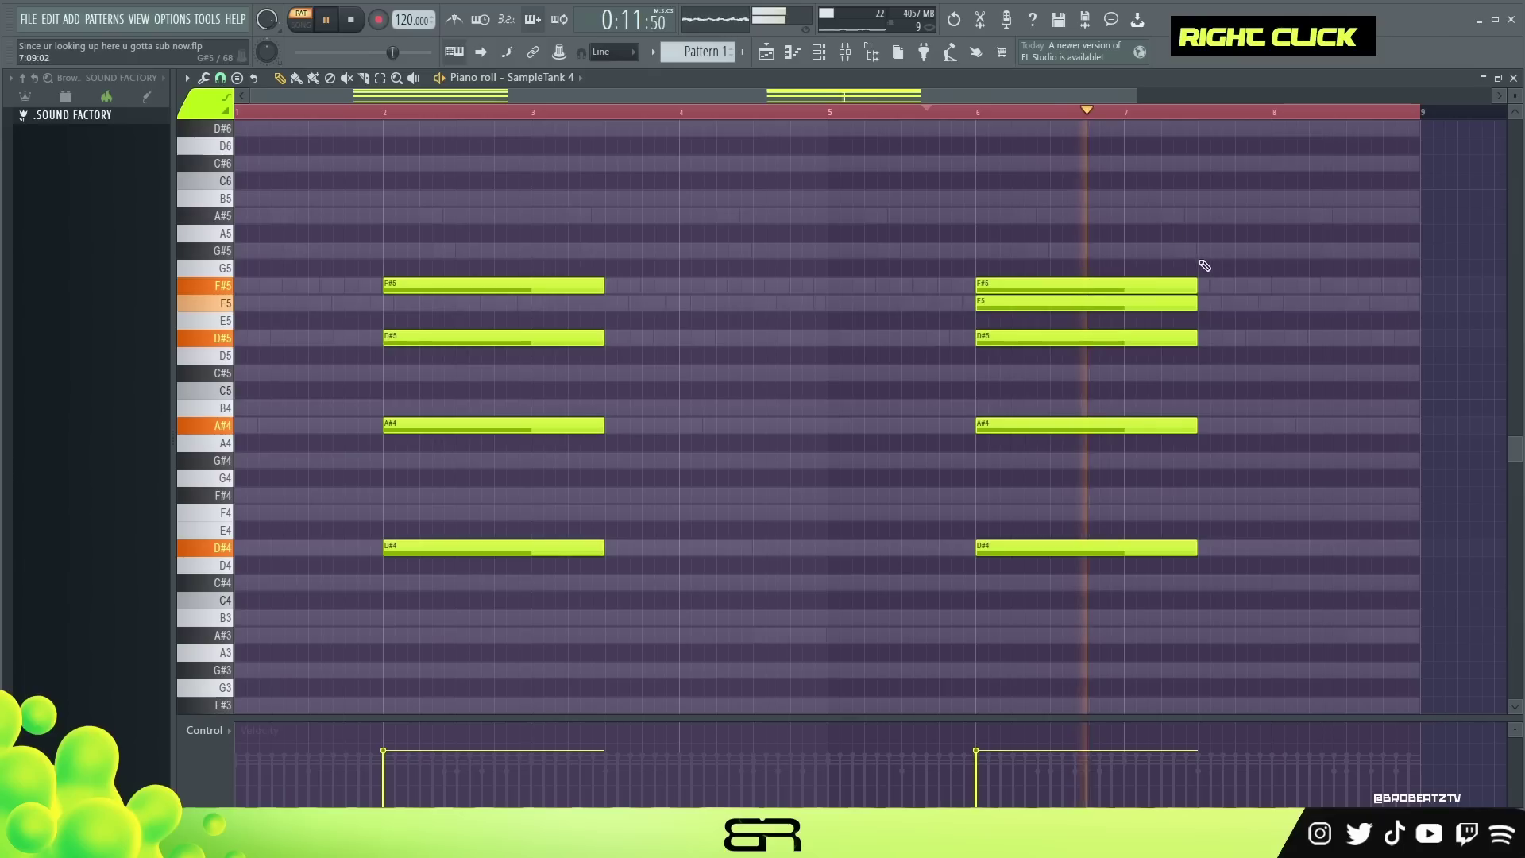
{"action": "key", "text": "space"}
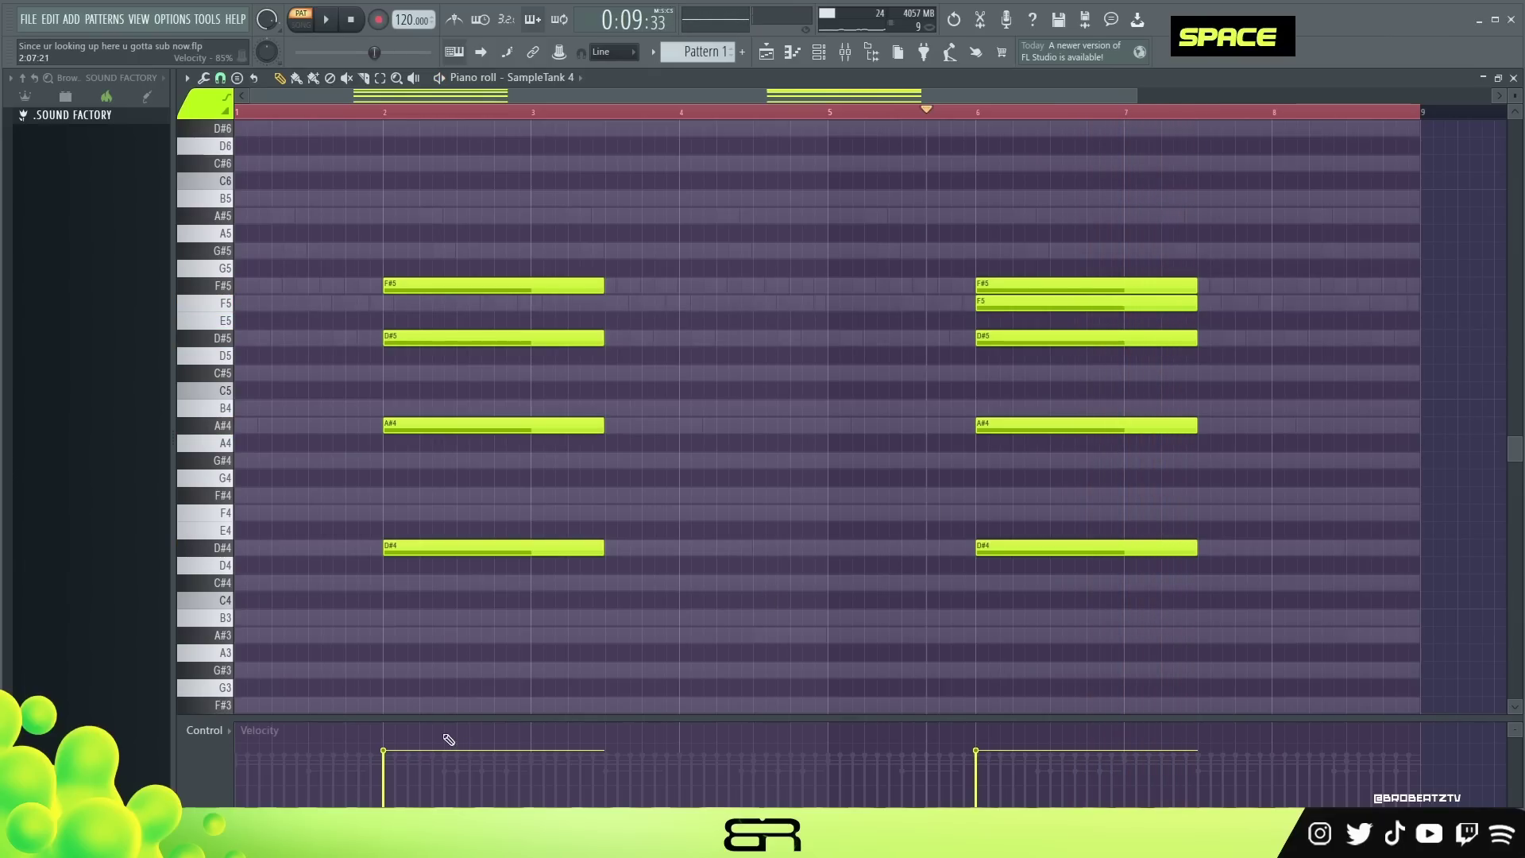
Step: Draw a channel volume swell for the first string chord, rising from shortly before bar 2 to about bar 3, then falling to zero past mid-bar 3
{"action": "left_click_drag", "start_coordinate": [426, 716], "coordinate": [417, 642]}
{"action": "left_click", "coordinate": [199, 655]}
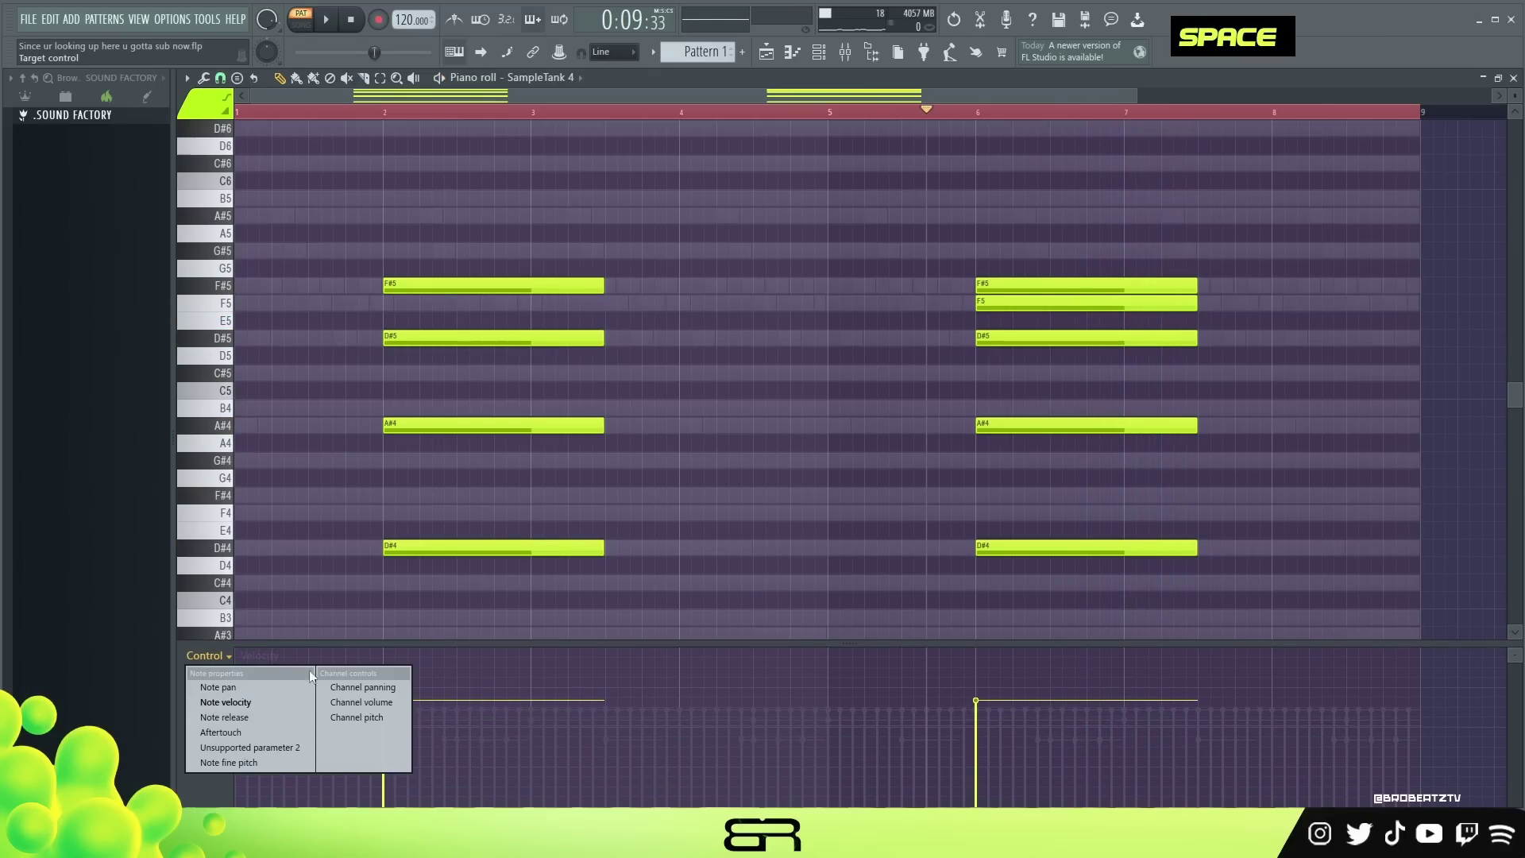
{"action": "left_click", "coordinate": [340, 702]}
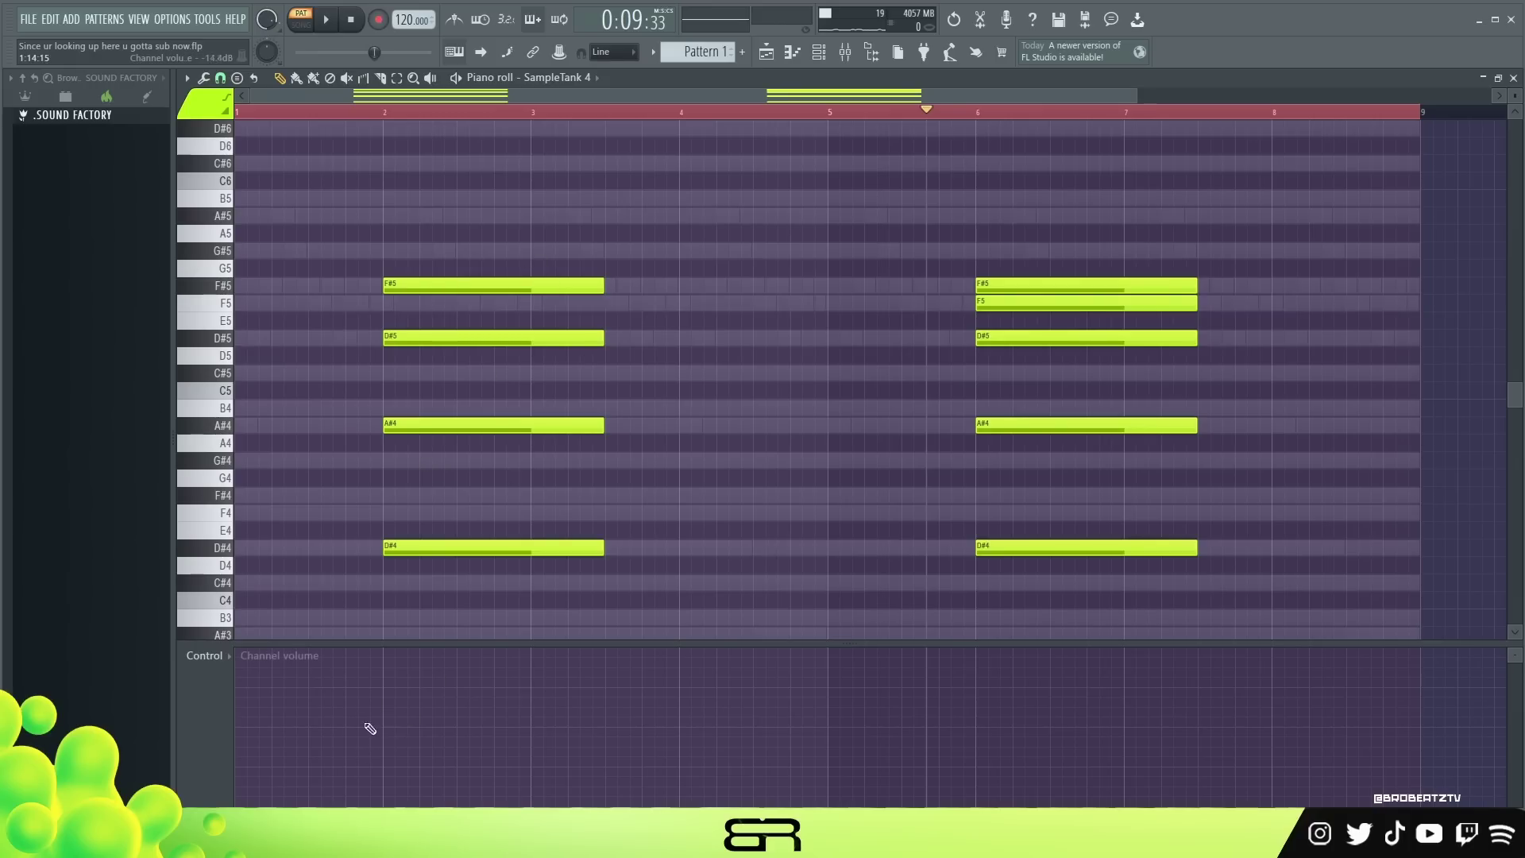
{"action": "mouse_move", "coordinate": [350, 791]}
{"action": "left_mouse_down"}
{"action": "mouse_move", "coordinate": [526, 680]}
{"action": "mouse_move", "coordinate": [532, 658]}
{"action": "mouse_move", "coordinate": [595, 725]}
{"action": "mouse_move", "coordinate": [623, 806]}
{"action": "left_mouse_up"}
{"action": "key", "text": "space"}
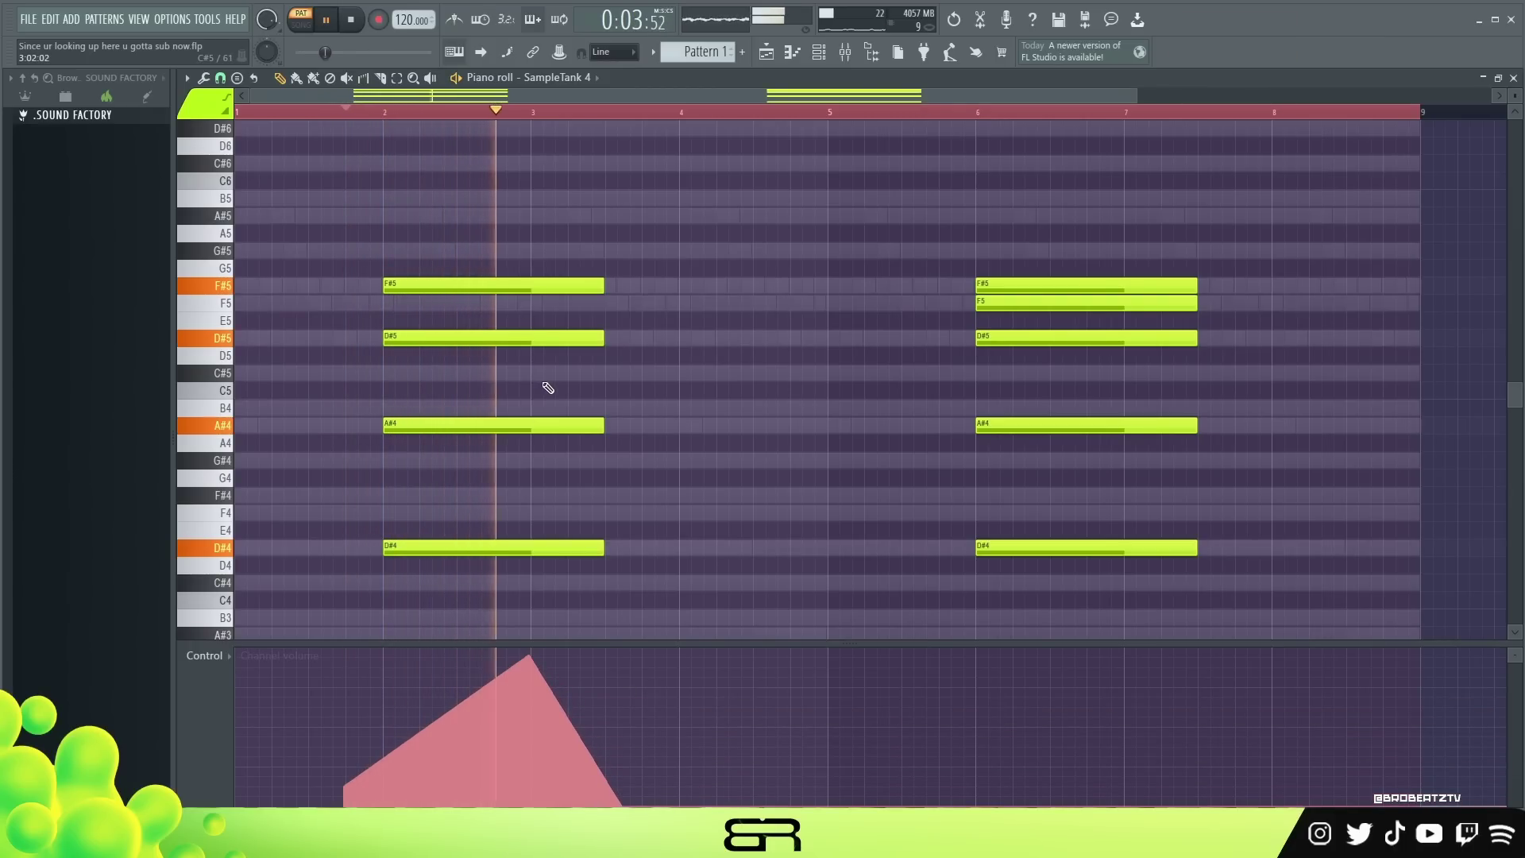
{"action": "key", "text": "space"}
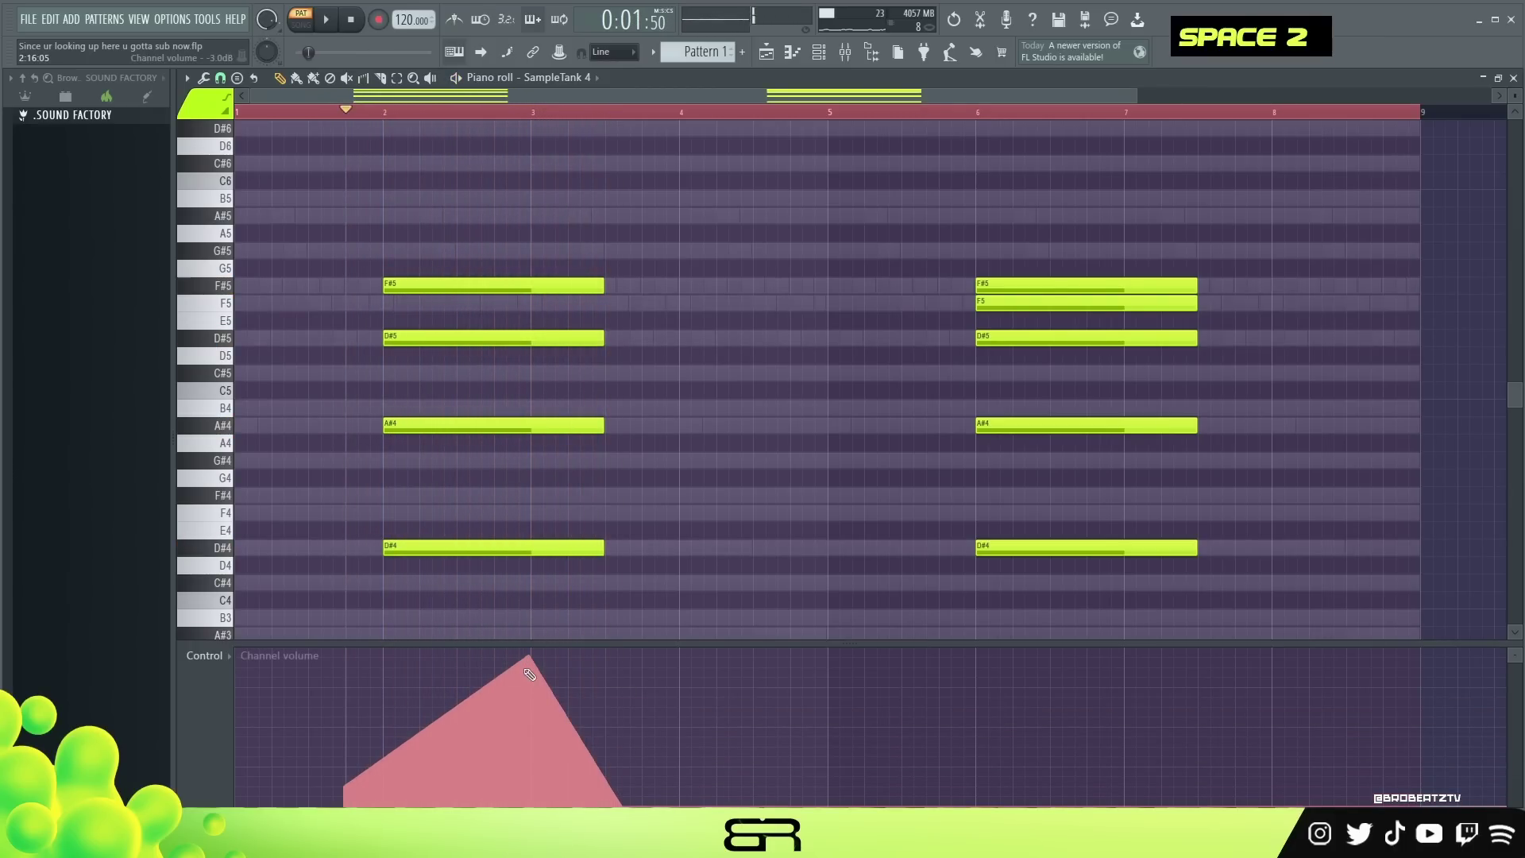
{"action": "right_click", "coordinate": [531, 662]}
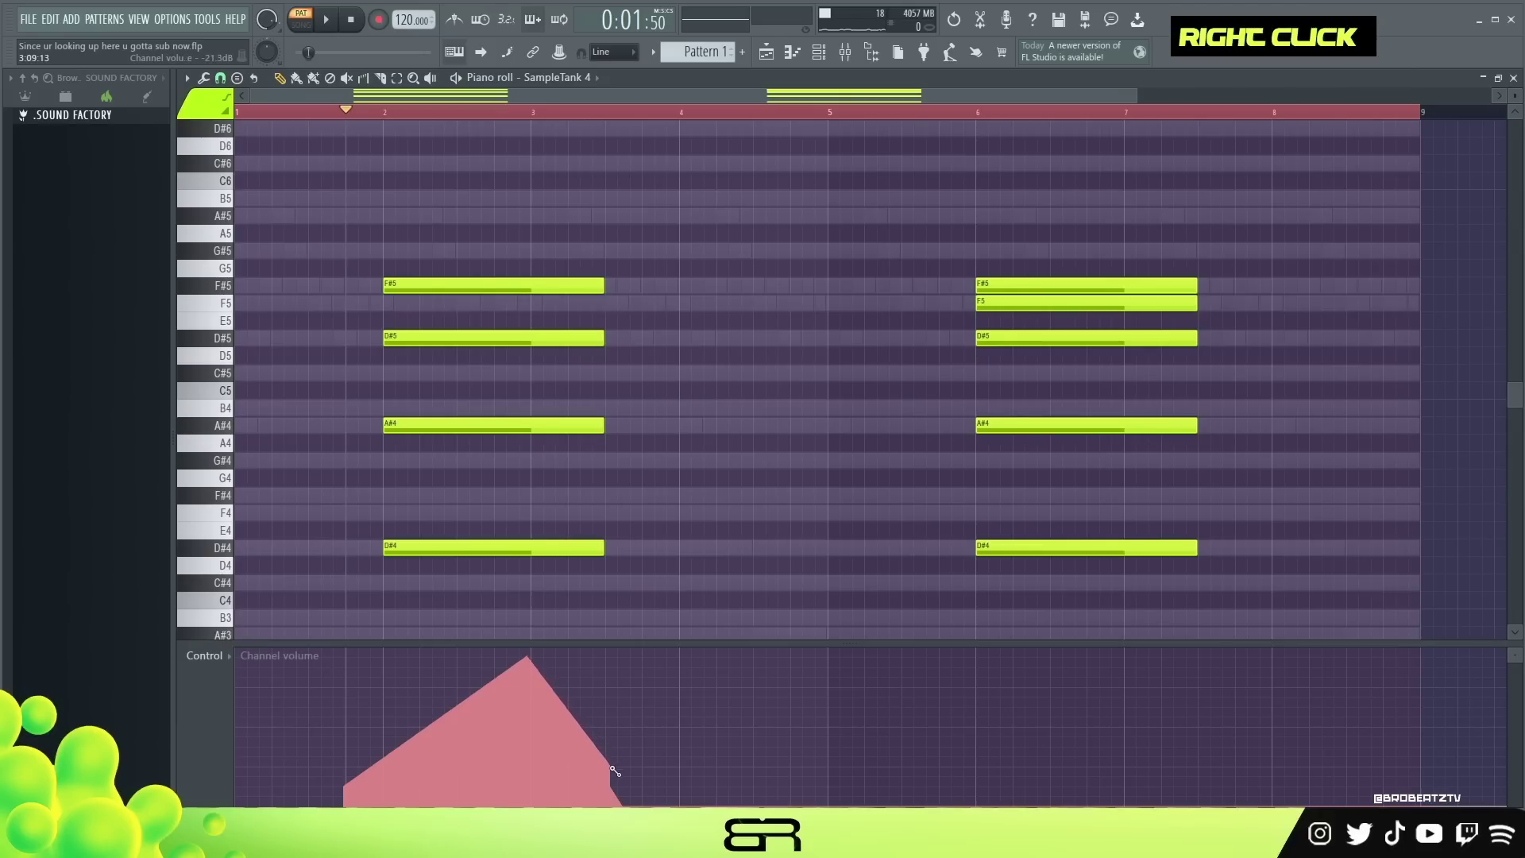
Step: Draw a matching volume swell for the second chord from shortly before bar 6, peaking near bar 7 and falling past mid-bar 7, and play it
{"action": "right_click", "coordinate": [945, 788]}
{"action": "right_click", "coordinate": [1122, 653]}
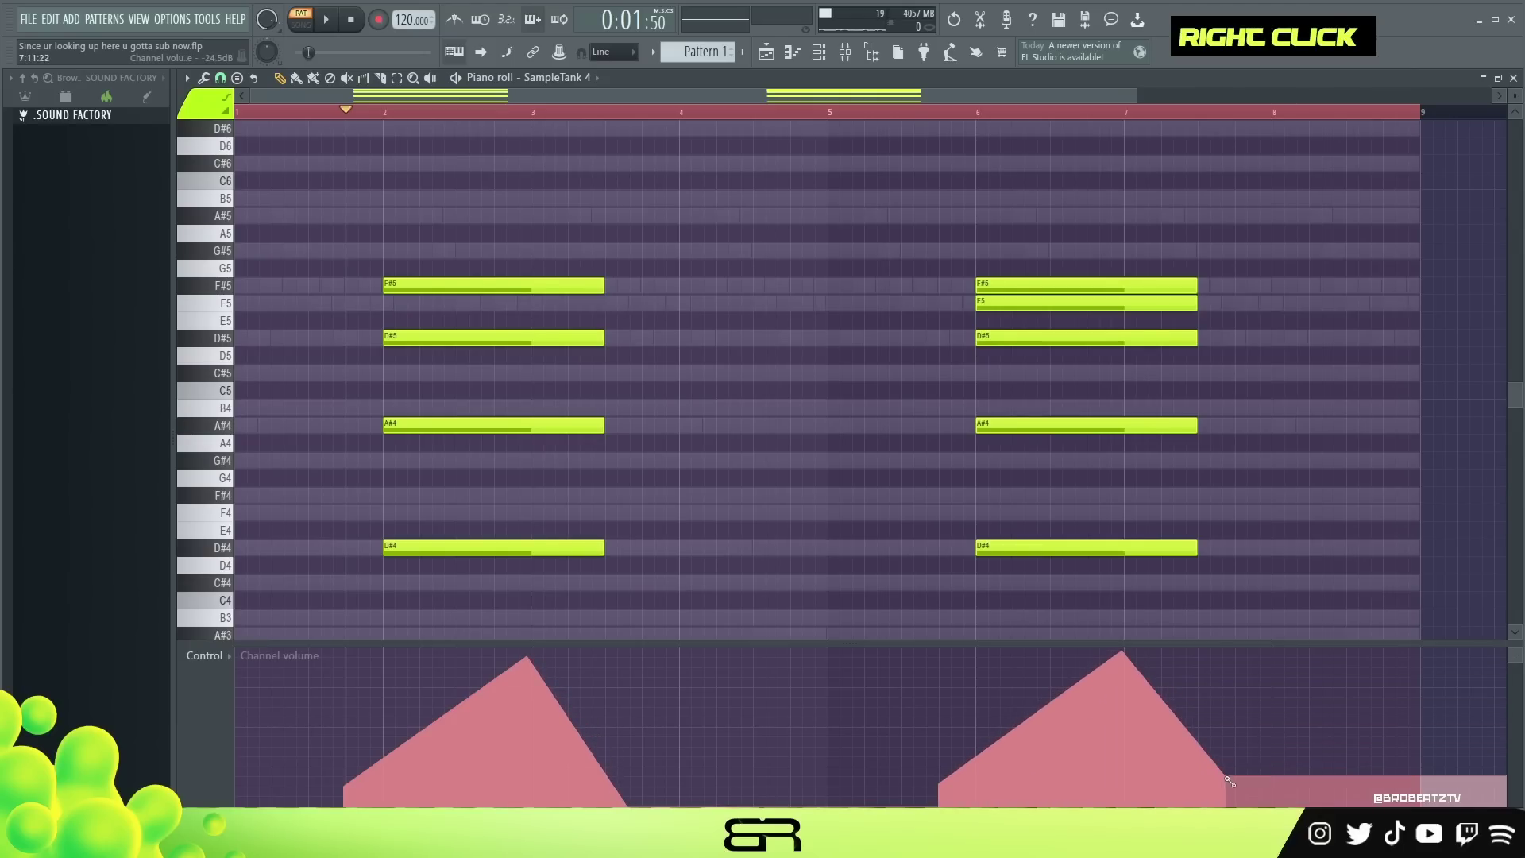
{"action": "left_click_drag", "start_coordinate": [1226, 778], "coordinate": [1238, 803]}
{"action": "key", "text": "space"}
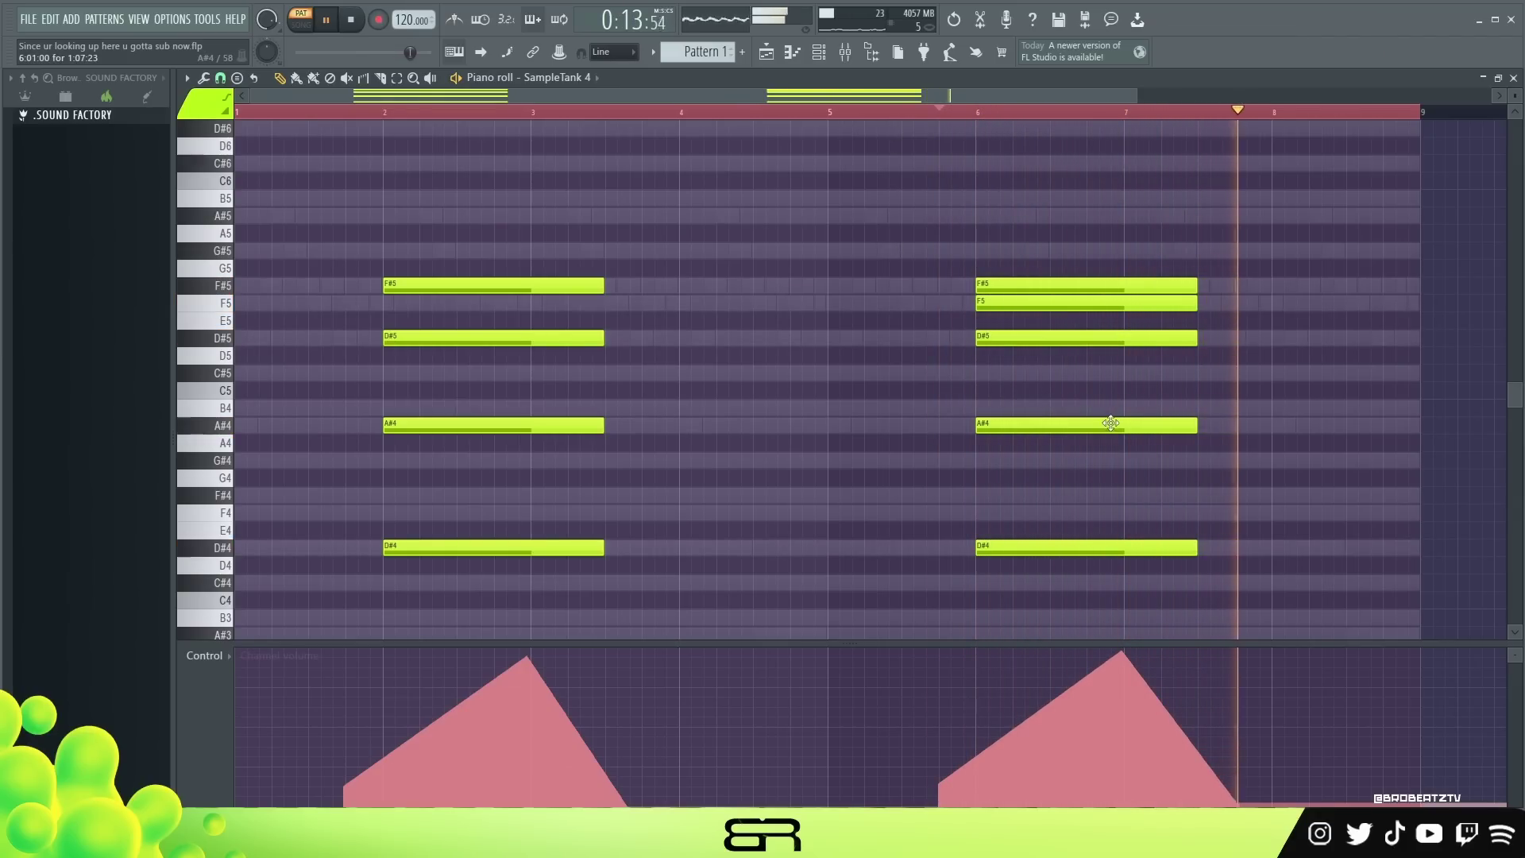
Step: Lengthen all notes of both string chords to slightly past the middle of bars 3 and 7, and clear the time selection
{"action": "left_click_drag", "start_coordinate": [1276, 228], "coordinate": [624, 537], "text": "ctrl"}
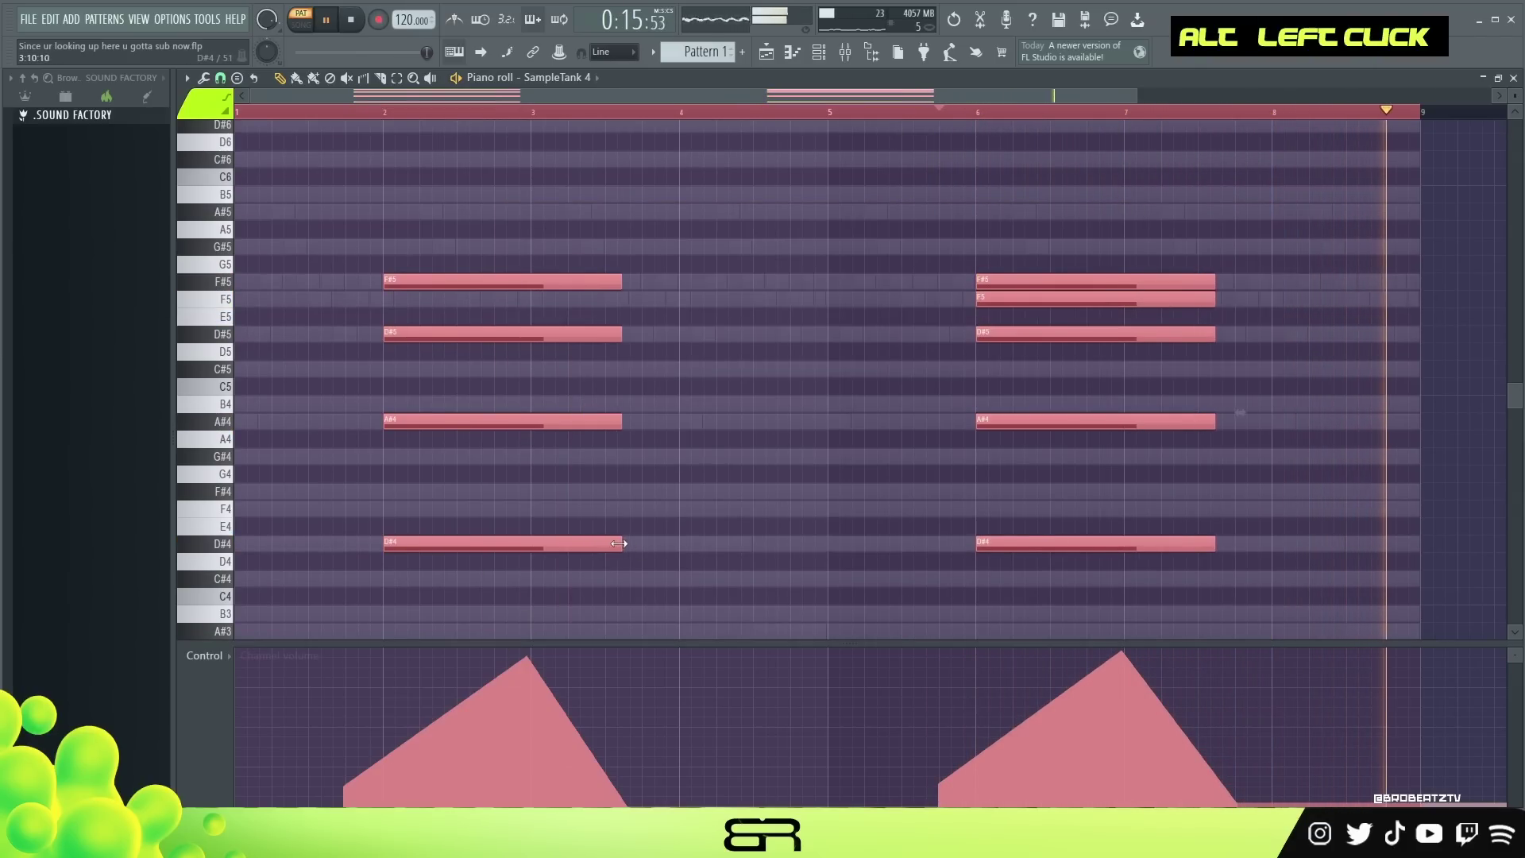
{"action": "right_click", "coordinate": [741, 424]}
{"action": "key", "text": "space"}
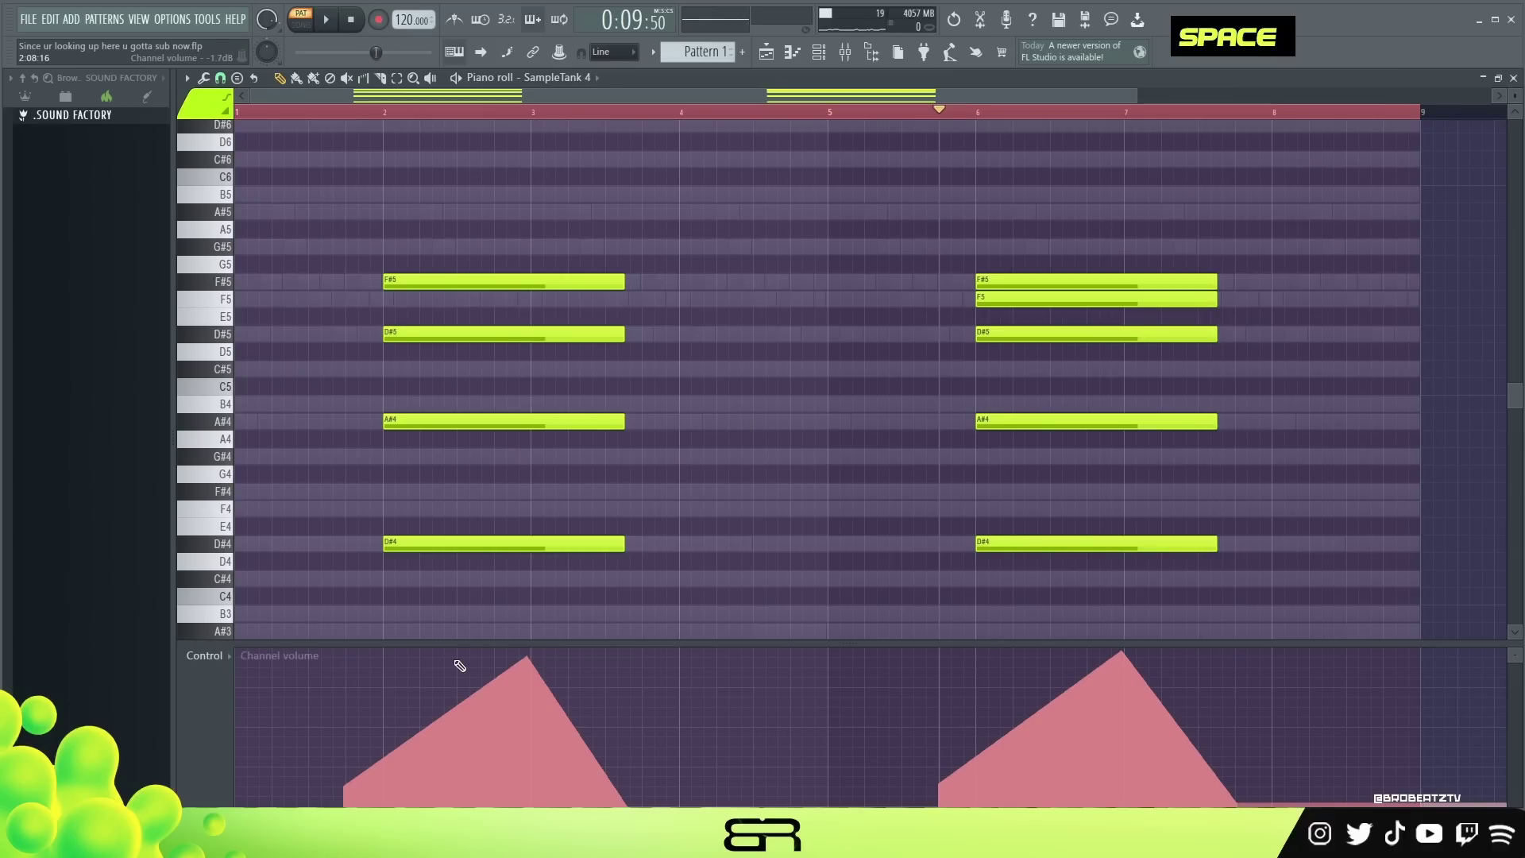
{"action": "right_click", "coordinate": [798, 312]}
{"action": "double_click", "coordinate": [840, 114]}
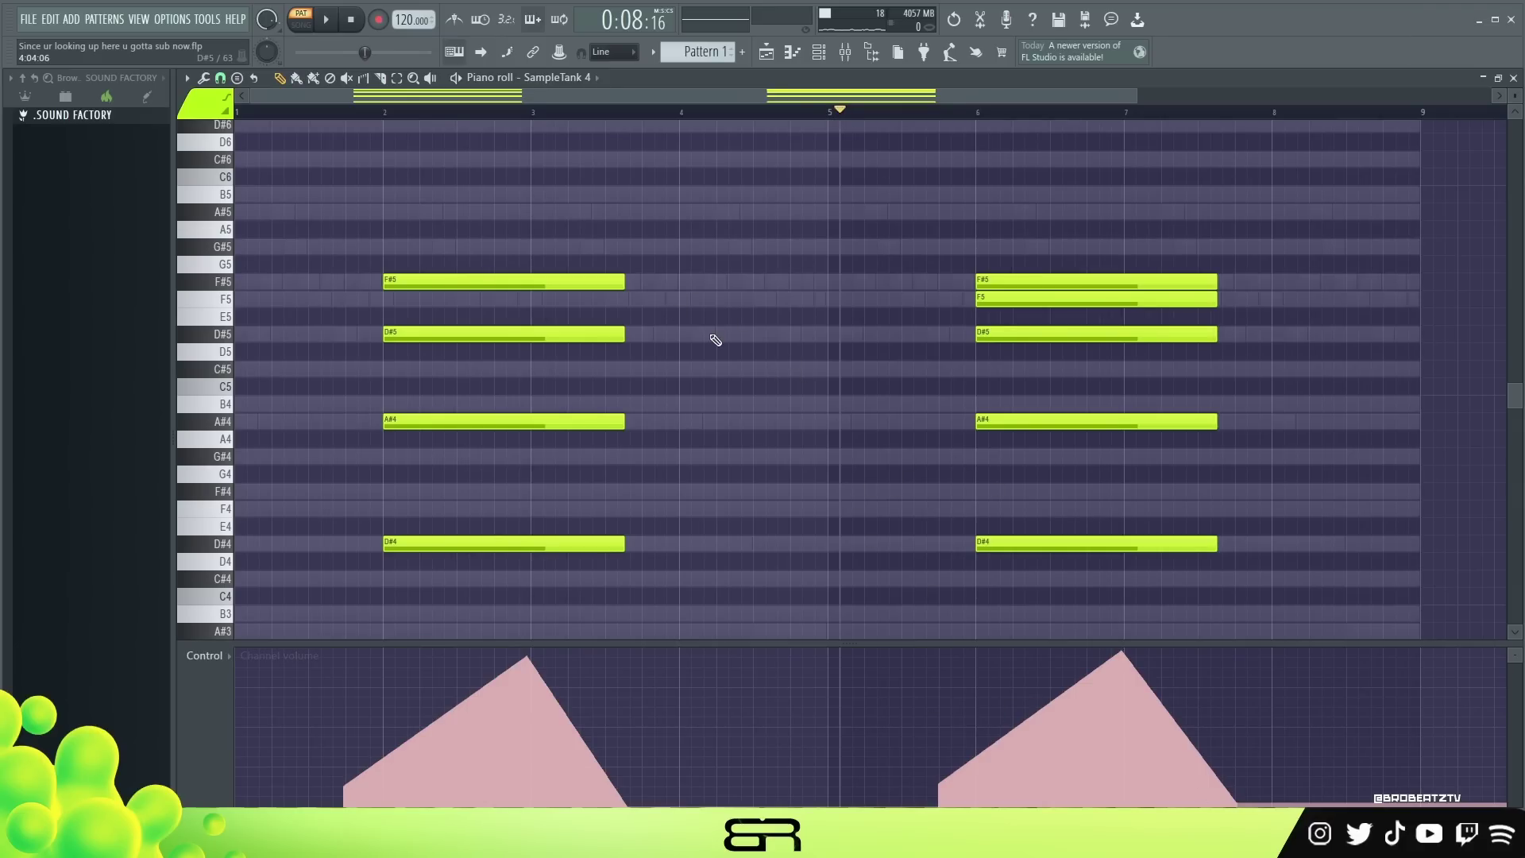
Step: Open the Engine 2 channel, close its plugin window, and set the piano roll snap to 1/4 beat
{"action": "left_click", "coordinate": [819, 52]}
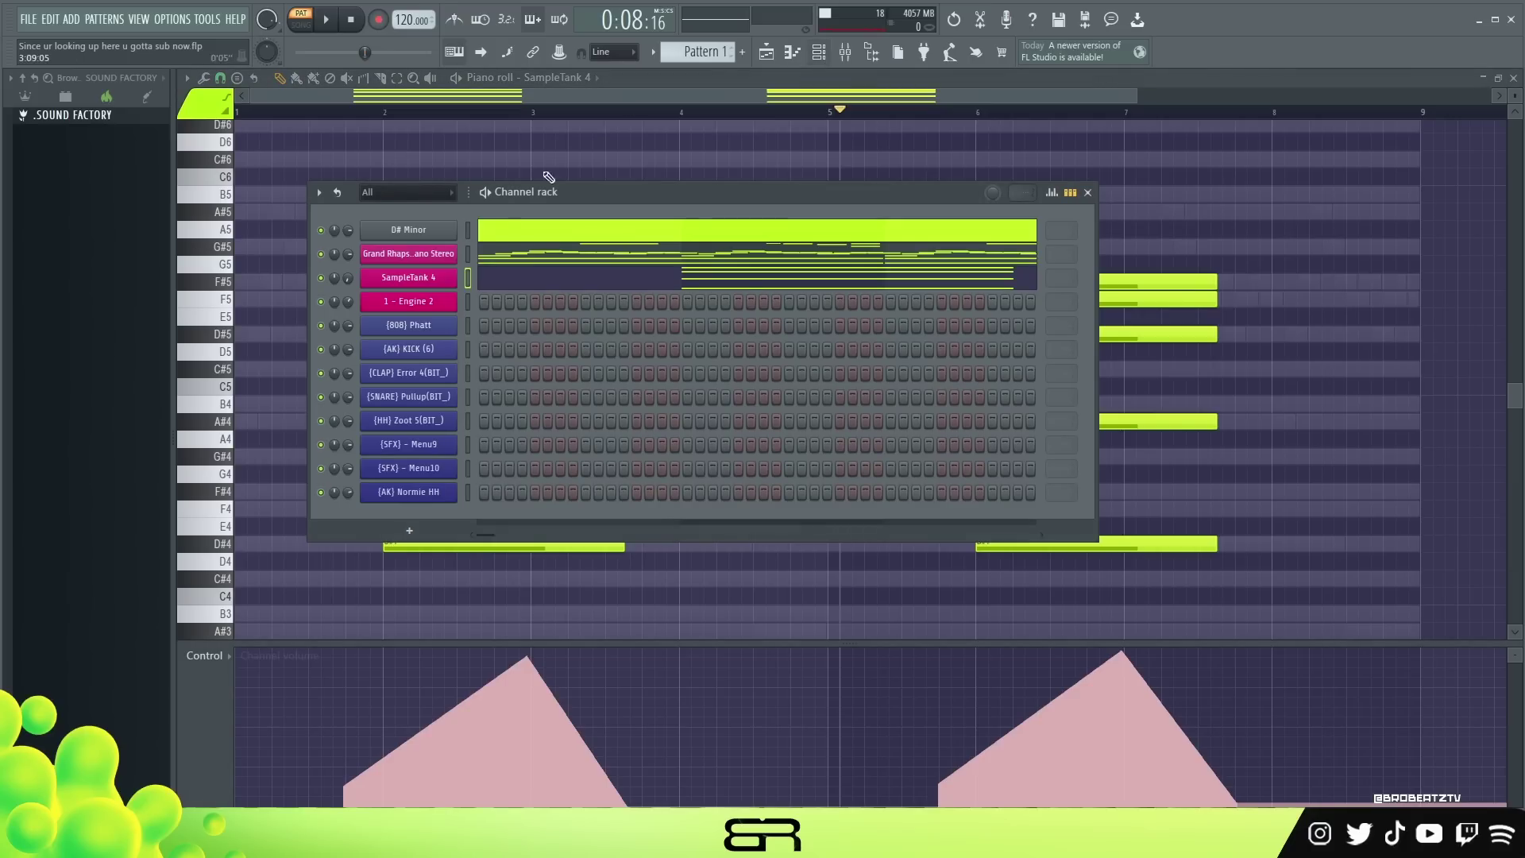
{"action": "left_click", "coordinate": [445, 307]}
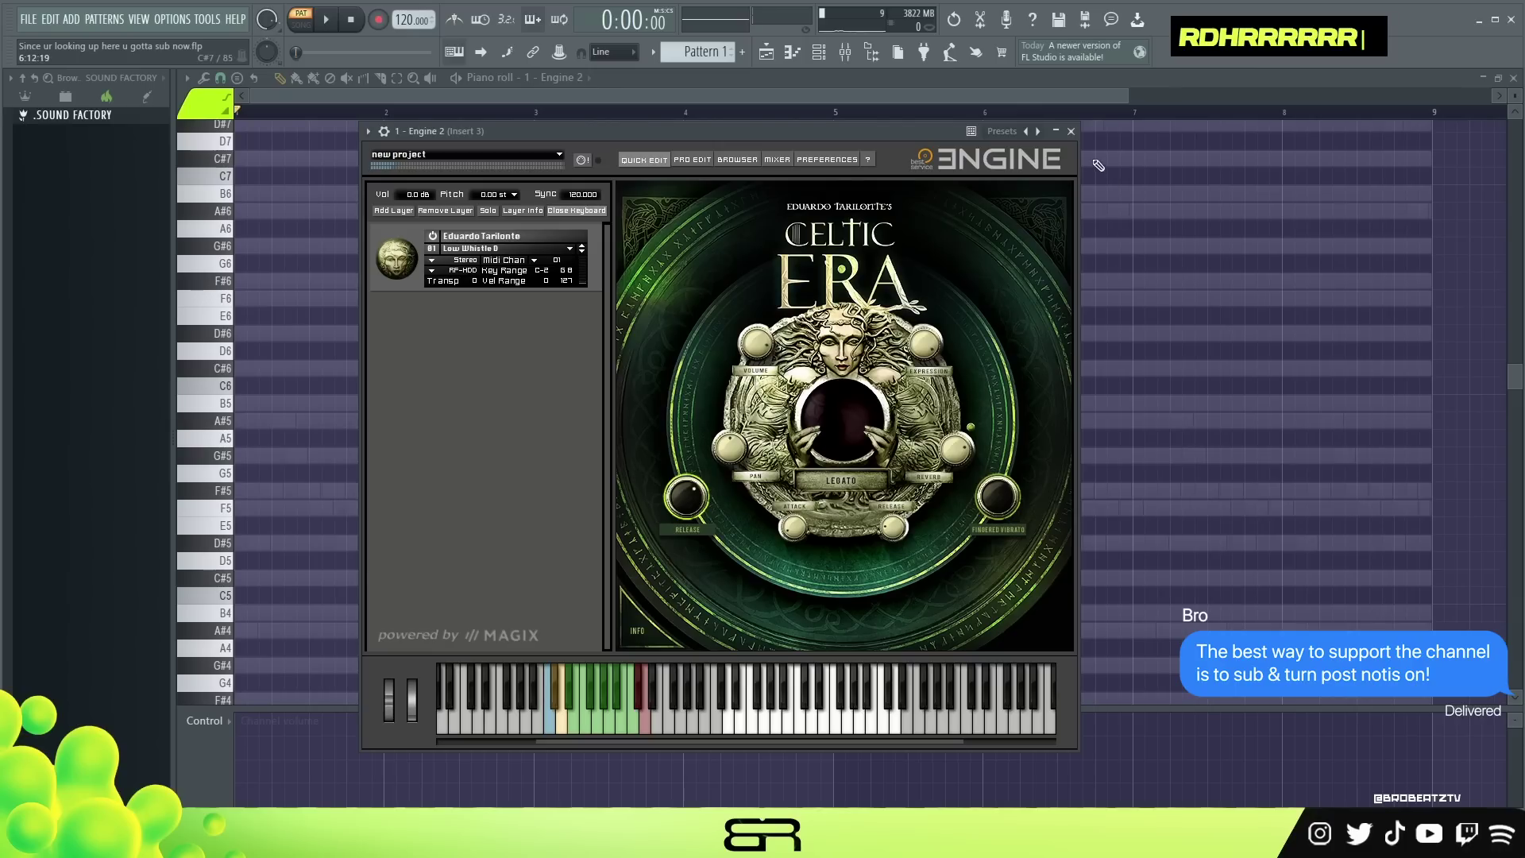
{"action": "left_click", "coordinate": [1071, 134]}
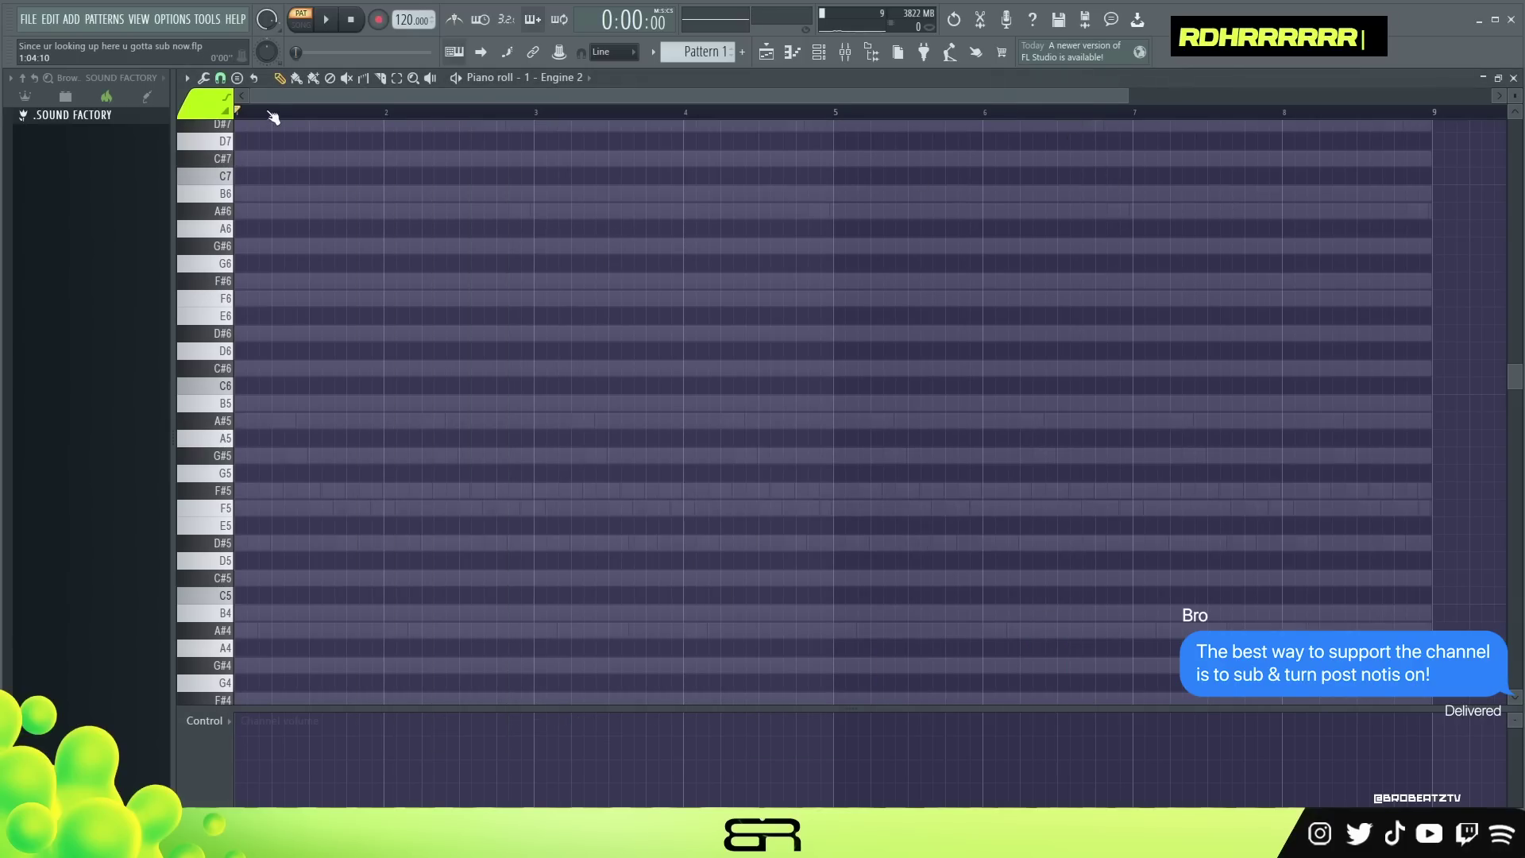
{"action": "scroll", "coordinate": [279, 112], "scroll_direction": "up", "scroll_amount": 2}
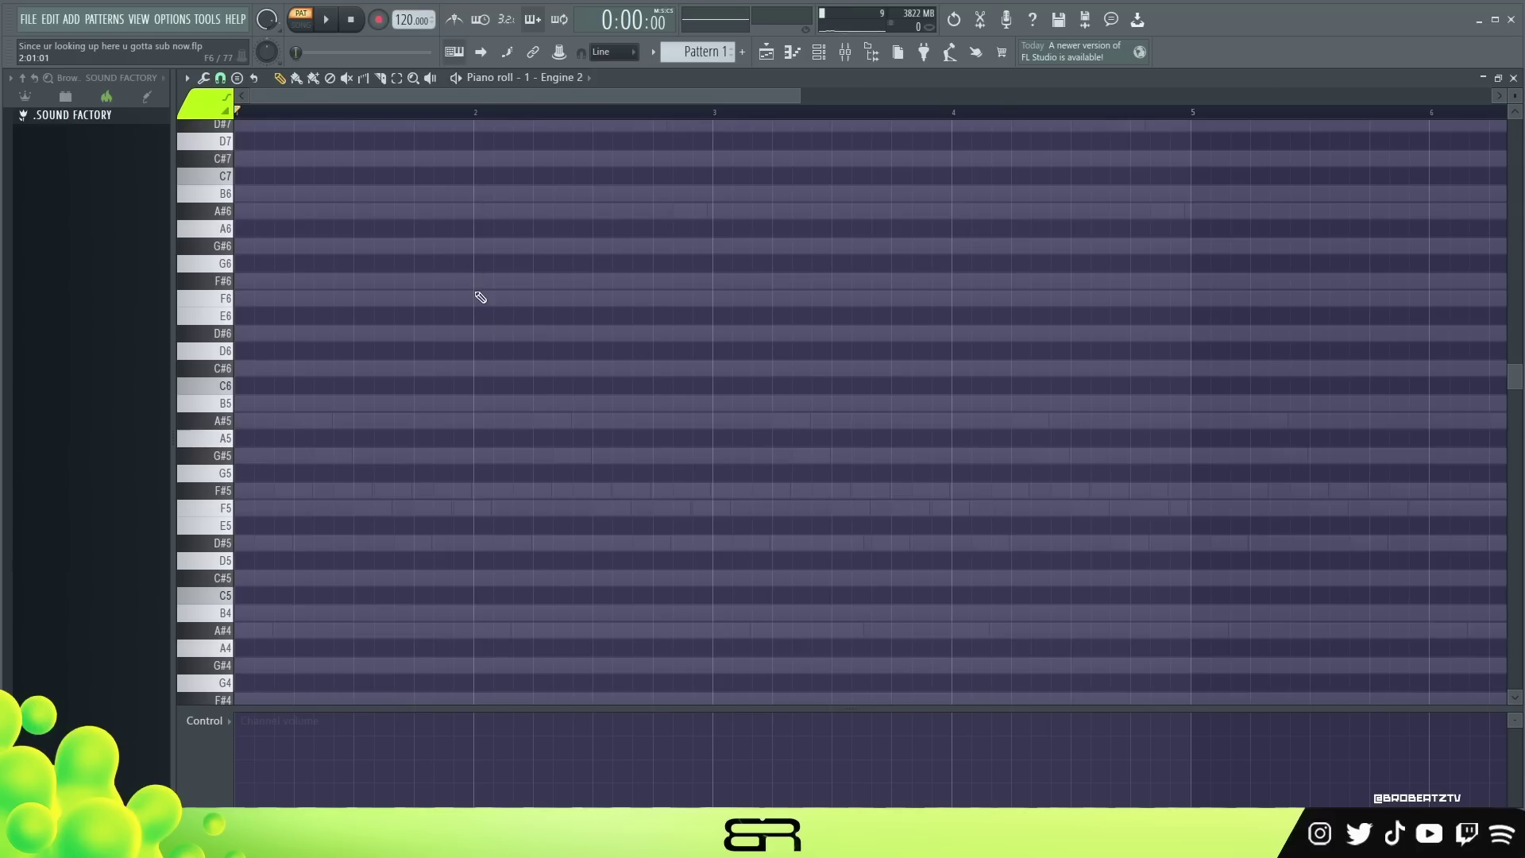
{"action": "left_click", "coordinate": [220, 77]}
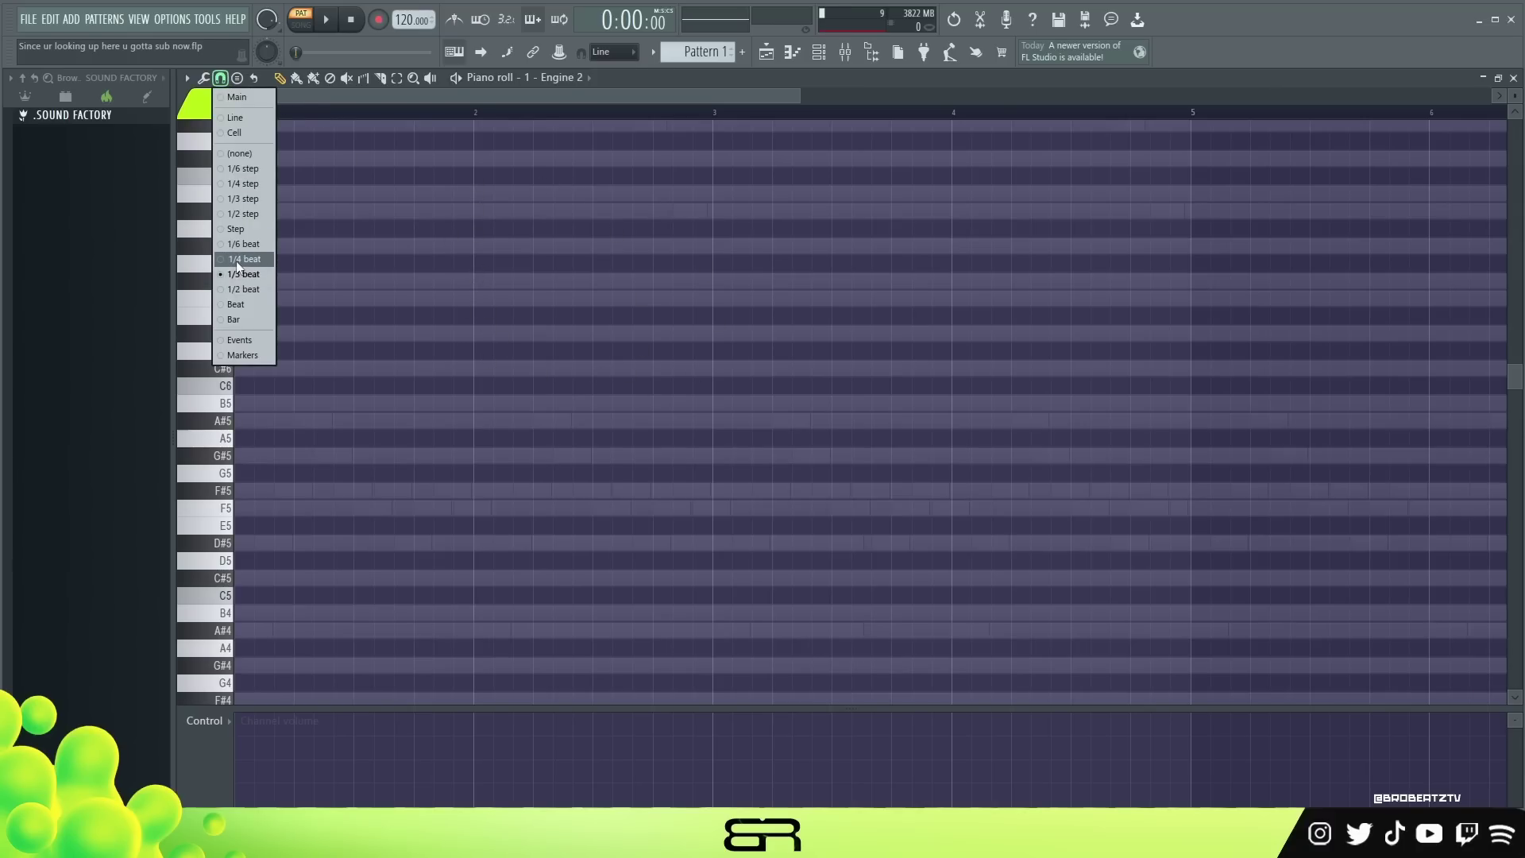
{"action": "left_click", "coordinate": [262, 262]}
{"action": "key", "text": "space"}
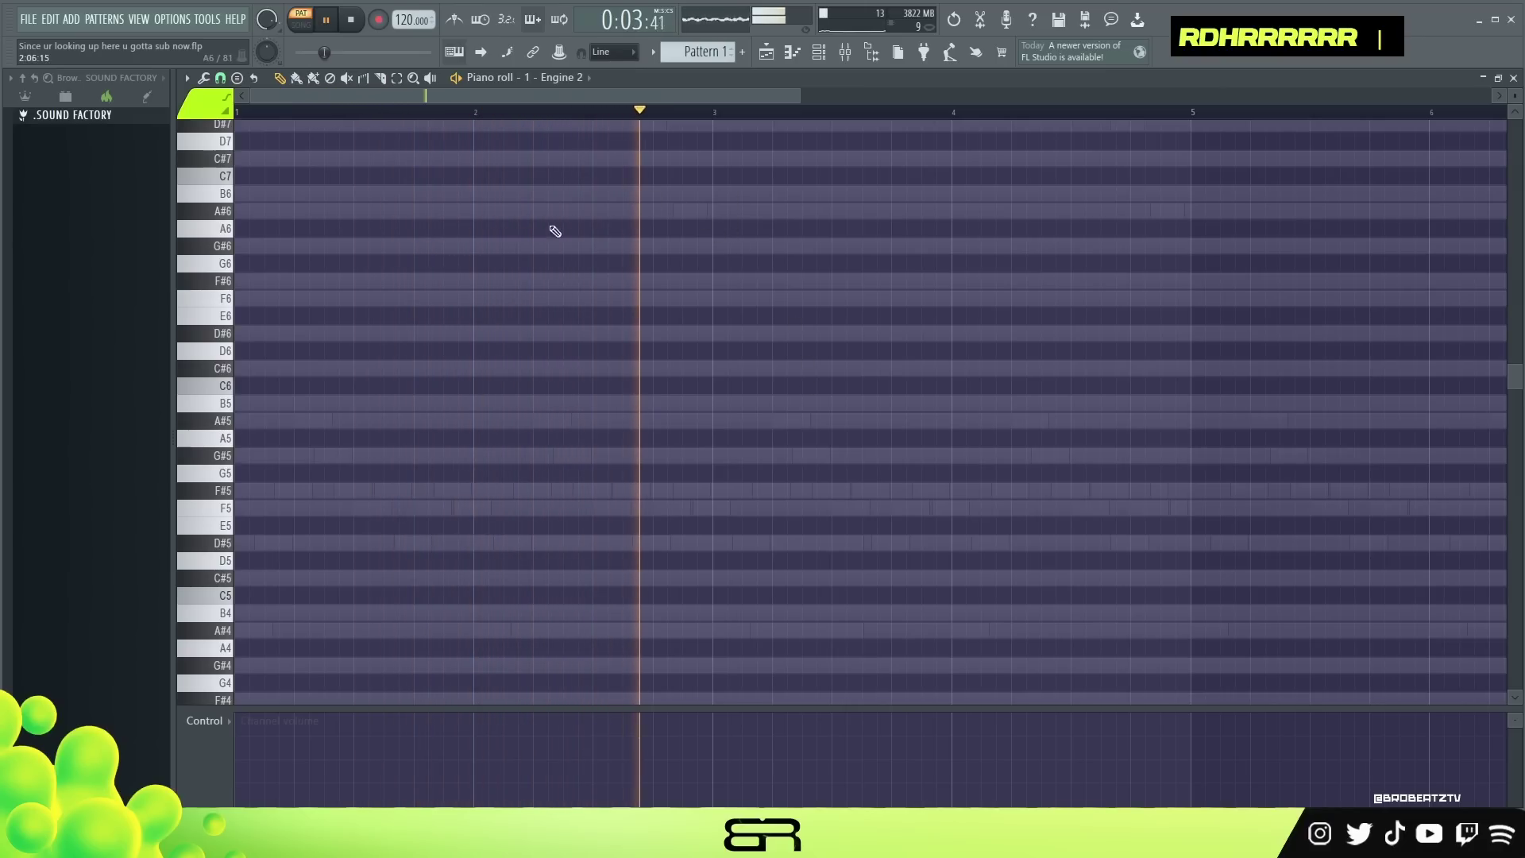
{"action": "key", "text": "space"}
{"action": "left_click", "coordinate": [482, 306]}
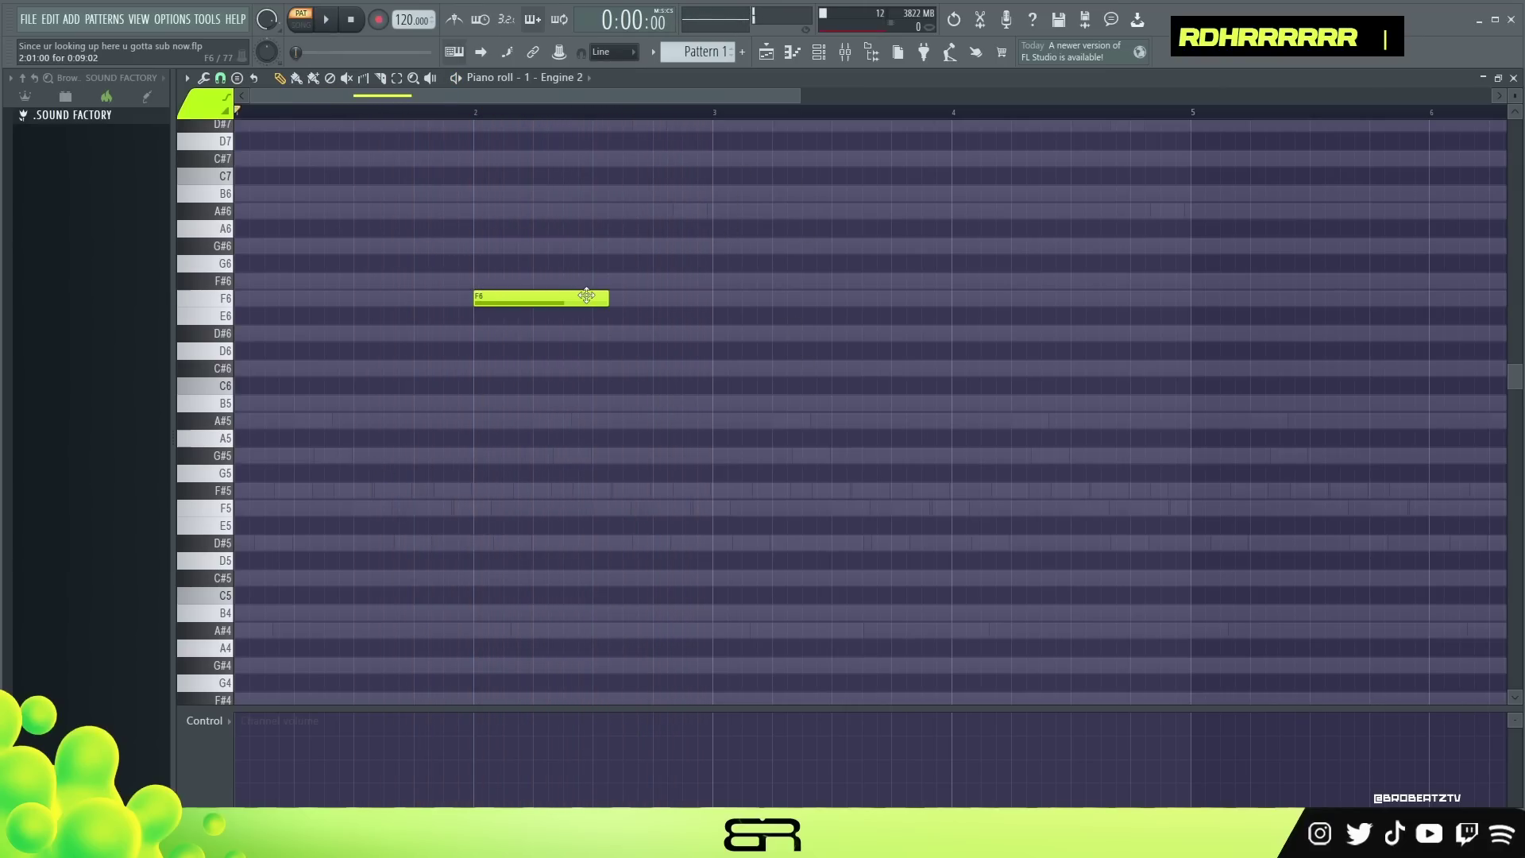
{"action": "right_click", "coordinate": [587, 299]}
Step: Place a short D#6 note at the start of bar 2 and a short F6 note half a beat after it
{"action": "left_click", "coordinate": [491, 347]}
{"action": "left_click_drag", "start_coordinate": [543, 350], "coordinate": [611, 349]}
{"action": "scroll", "coordinate": [505, 151], "scroll_direction": "up", "scroll_amount": 2}
{"action": "left_click_drag", "start_coordinate": [486, 308], "coordinate": [492, 346]}
{"action": "left_click_drag", "start_coordinate": [1515, 96], "coordinate": [1514, 72]}
{"action": "scroll", "coordinate": [953, 382], "scroll_direction": "up", "scroll_amount": 1}
{"action": "left_click", "coordinate": [688, 517], "text": "ctrl"}
{"action": "left_click", "coordinate": [534, 368]}
Step: Add a long F#6 from beat 2 of bar 2 and a short D#6 on beat 4, and play the phrase
{"action": "left_click", "coordinate": [612, 334]}
{"action": "left_click_drag", "start_coordinate": [627, 342], "coordinate": [797, 347]}
{"action": "left_click", "coordinate": [739, 434], "text": "alt"}
{"action": "left_click_drag", "start_coordinate": [740, 433], "coordinate": [837, 430]}
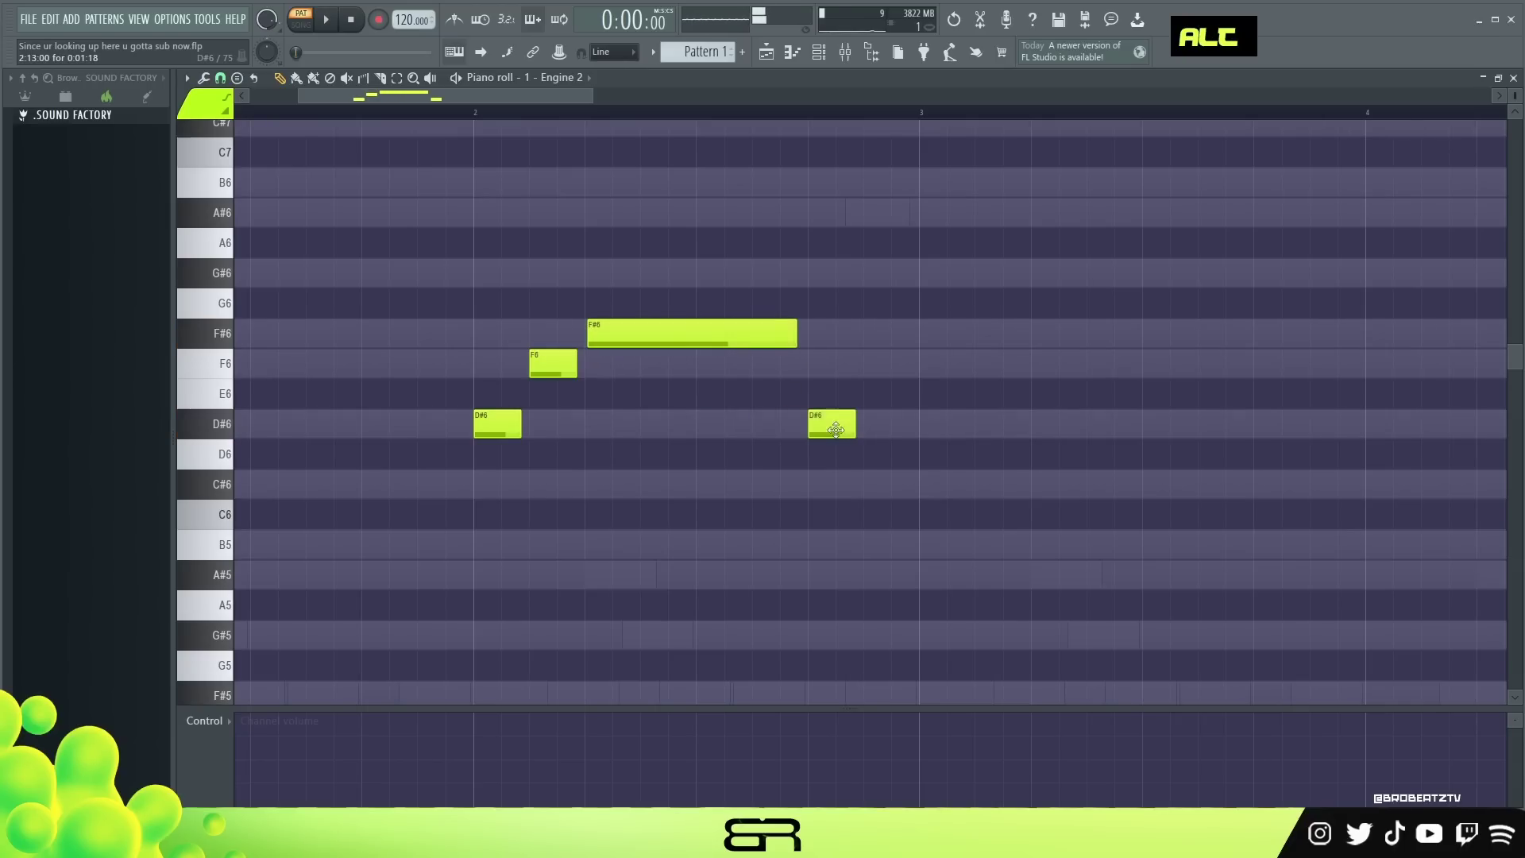
{"action": "left_click_drag", "start_coordinate": [806, 341], "coordinate": [820, 341]}
{"action": "key", "text": "space"}
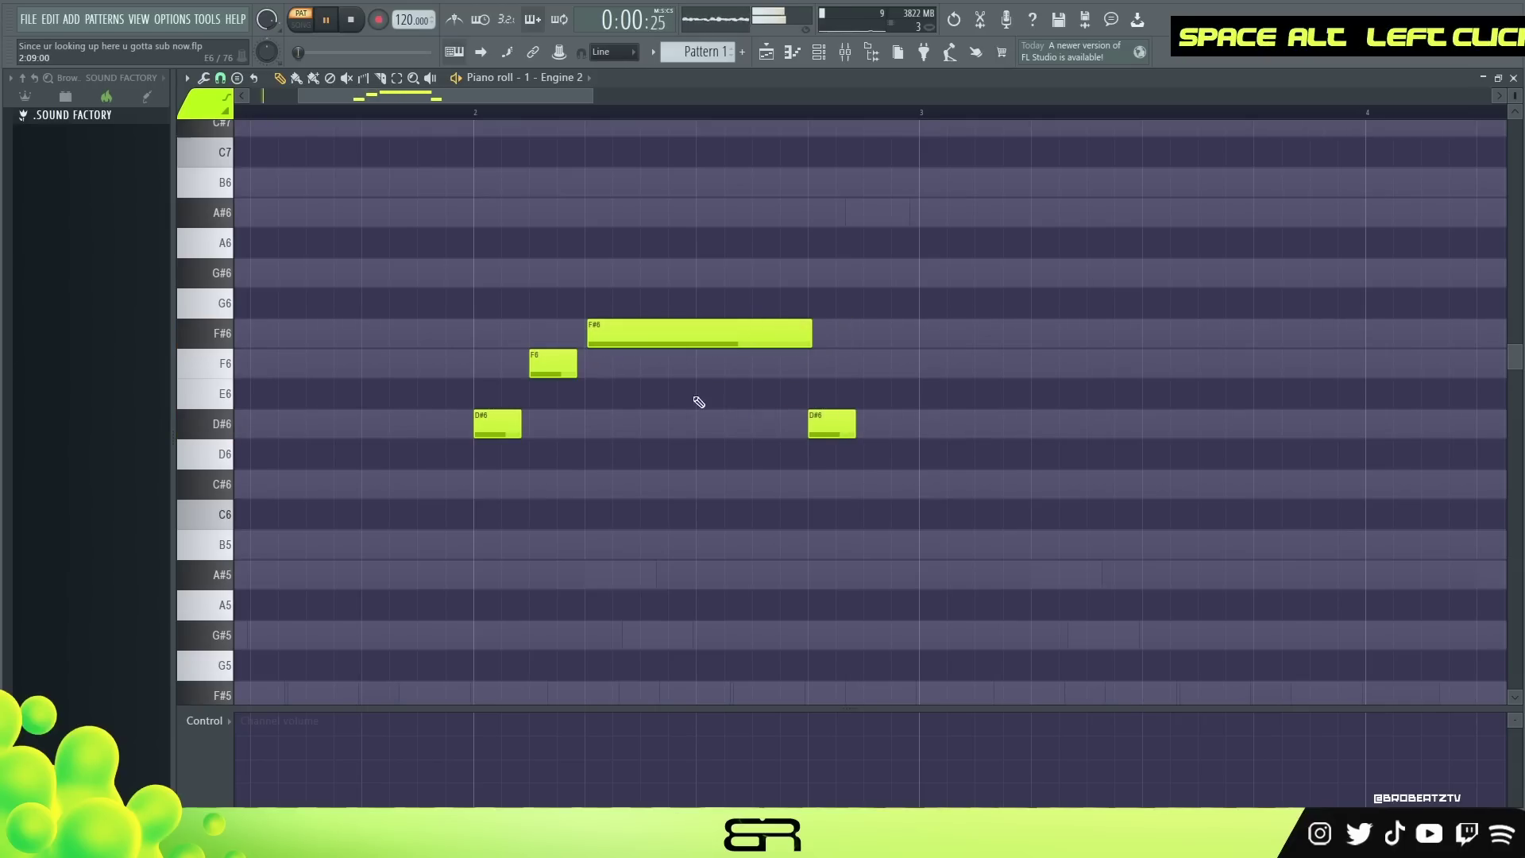
{"action": "scroll", "coordinate": [460, 131], "scroll_direction": "down", "scroll_amount": 2}
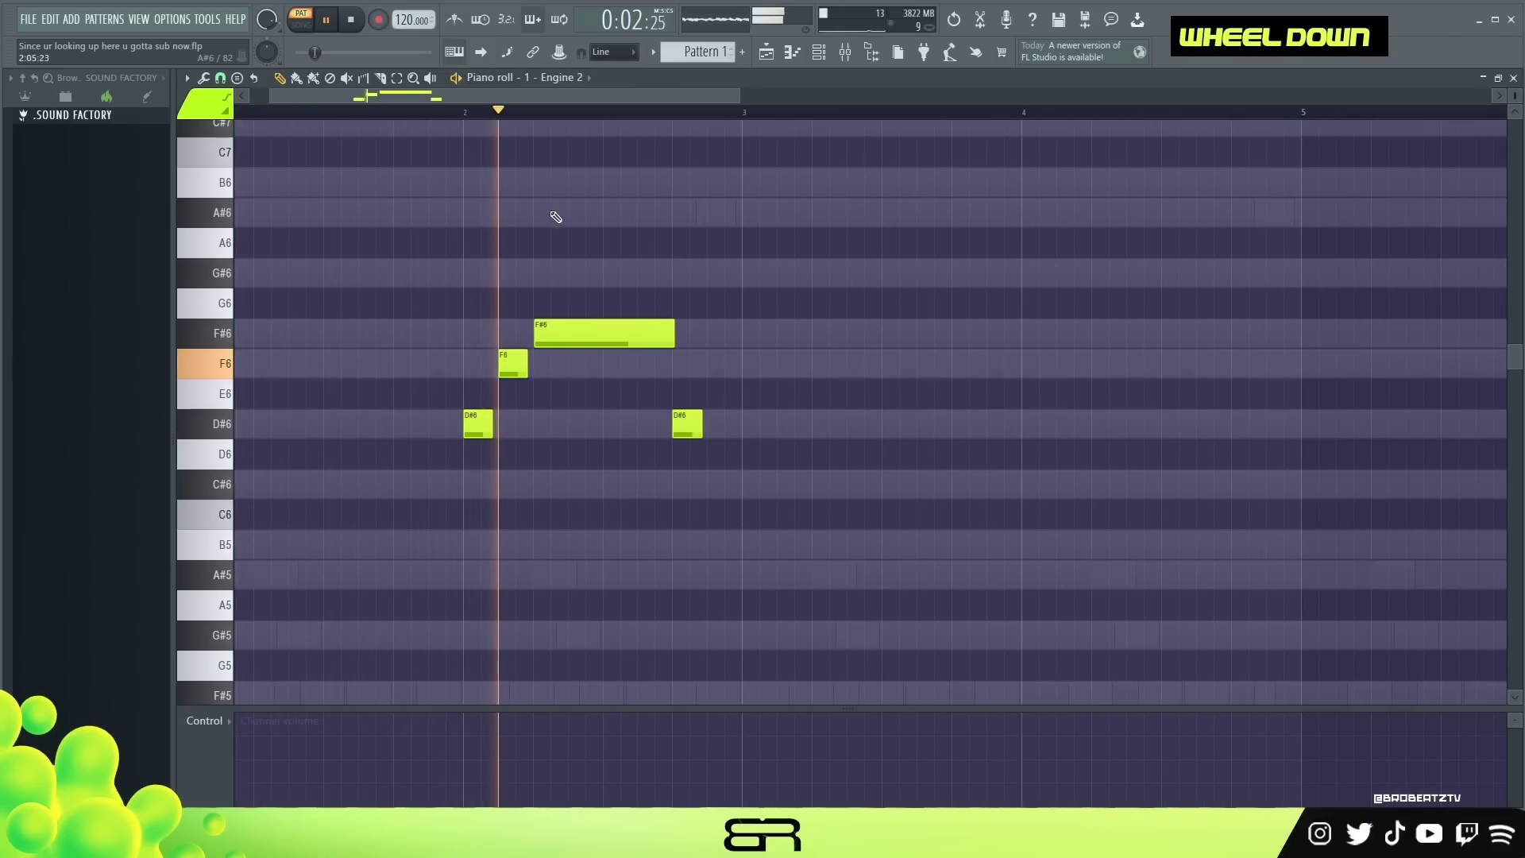
{"action": "scroll", "coordinate": [626, 120], "scroll_direction": "down", "scroll_amount": 3}
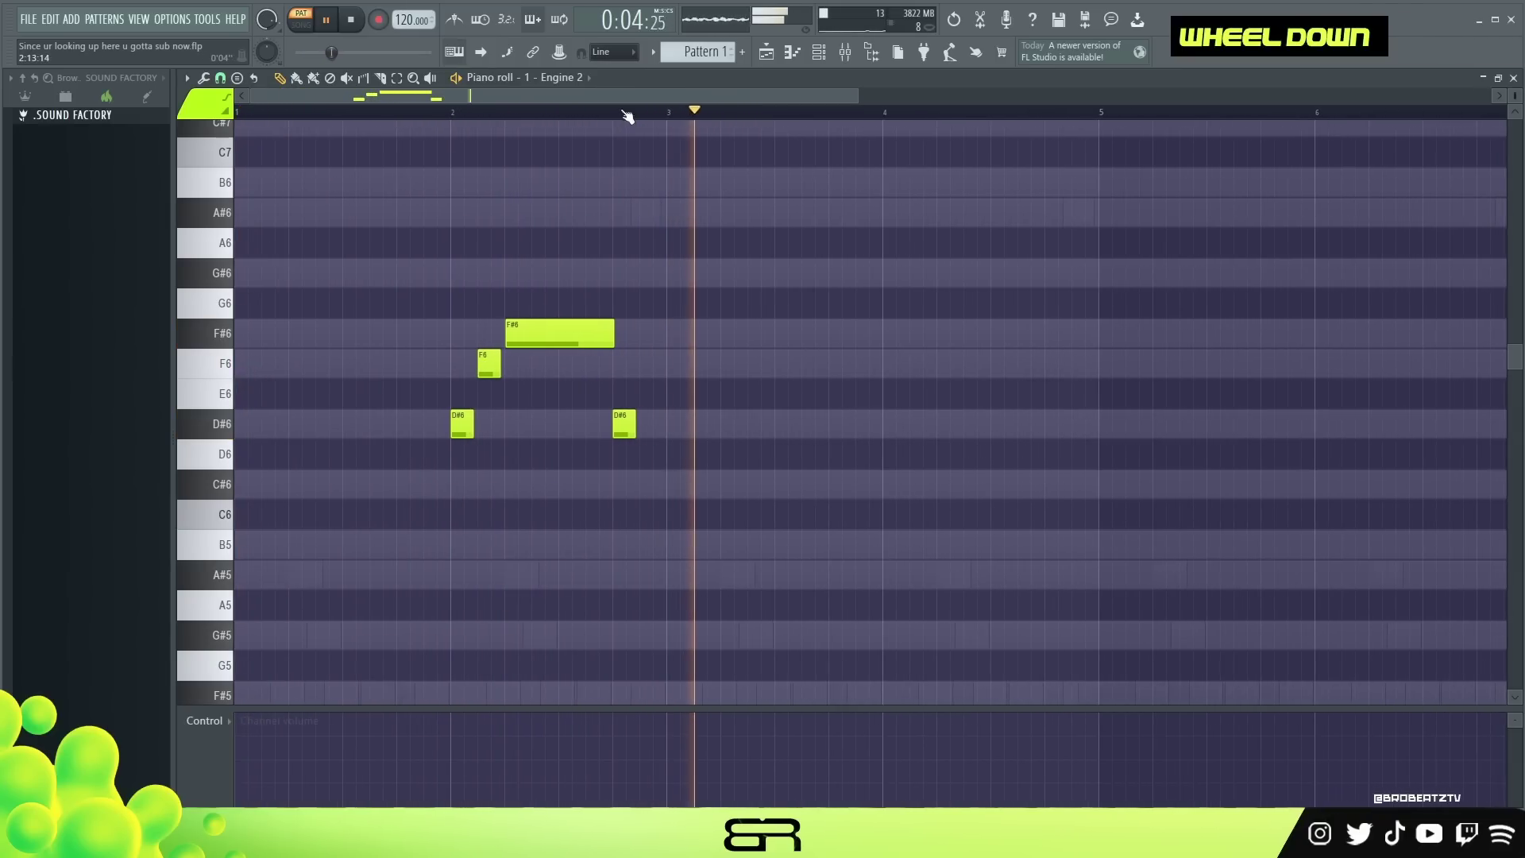
{"action": "key", "text": "space"}
Step: Copy the four-note Engine 2 phrase from bar 2 to the start of bar 4
{"action": "left_click_drag", "start_coordinate": [669, 259], "coordinate": [374, 506], "text": "ctrl"}
{"action": "left_click", "coordinate": [381, 423], "text": "shift"}
{"action": "left_click_drag", "start_coordinate": [382, 423], "coordinate": [813, 423]}
{"action": "right_click", "coordinate": [868, 442]}
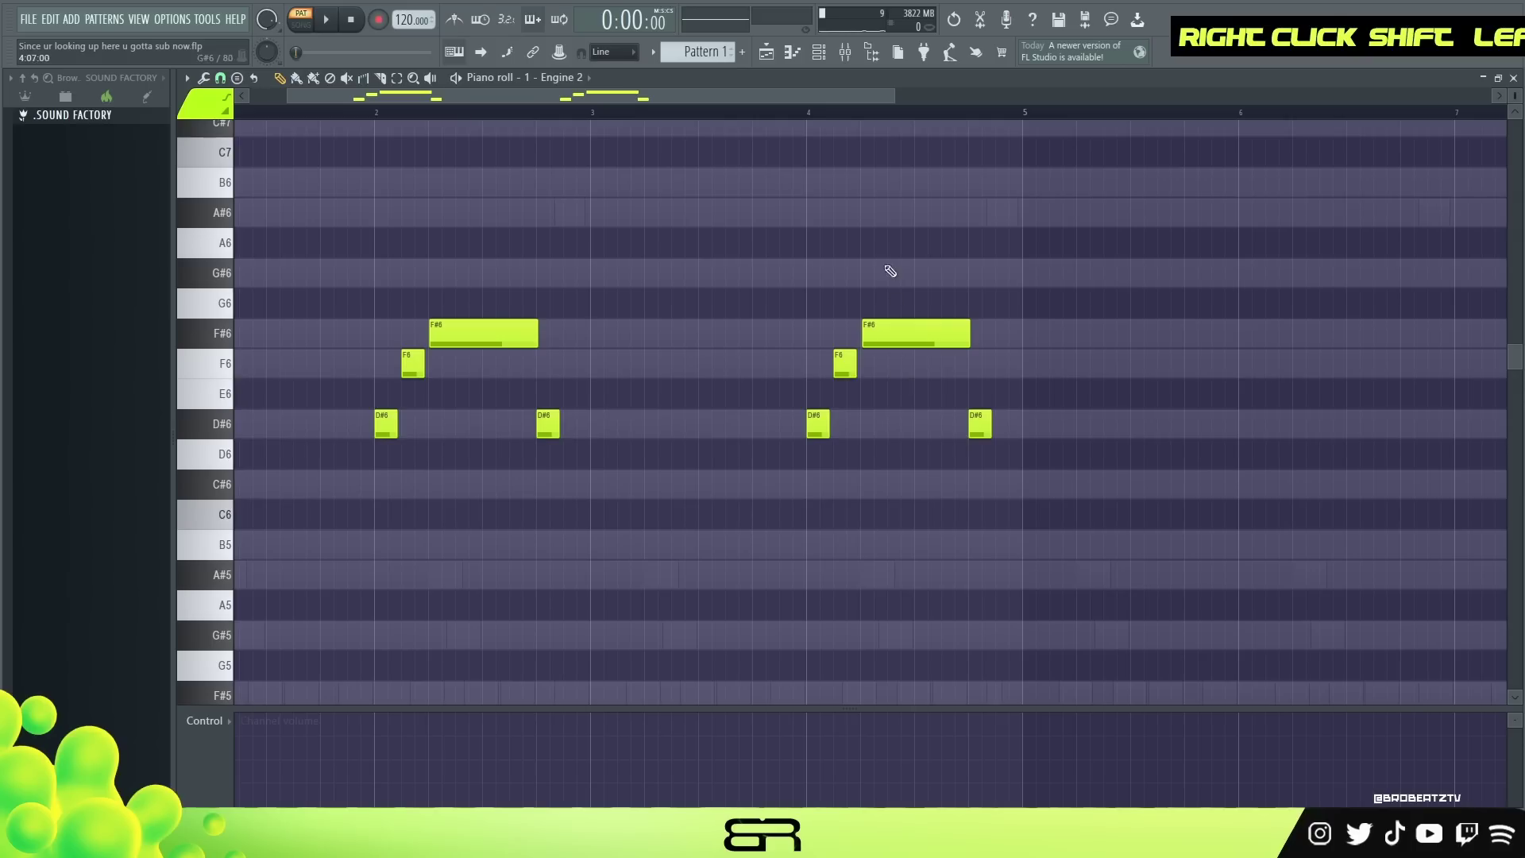
Step: Delete the F#6 and the last D#6 from the bar 4 phrase and lengthen its F6 note
{"action": "scroll", "coordinate": [878, 122], "scroll_direction": "up", "scroll_amount": 2}
{"action": "right_click", "coordinate": [1081, 483]}
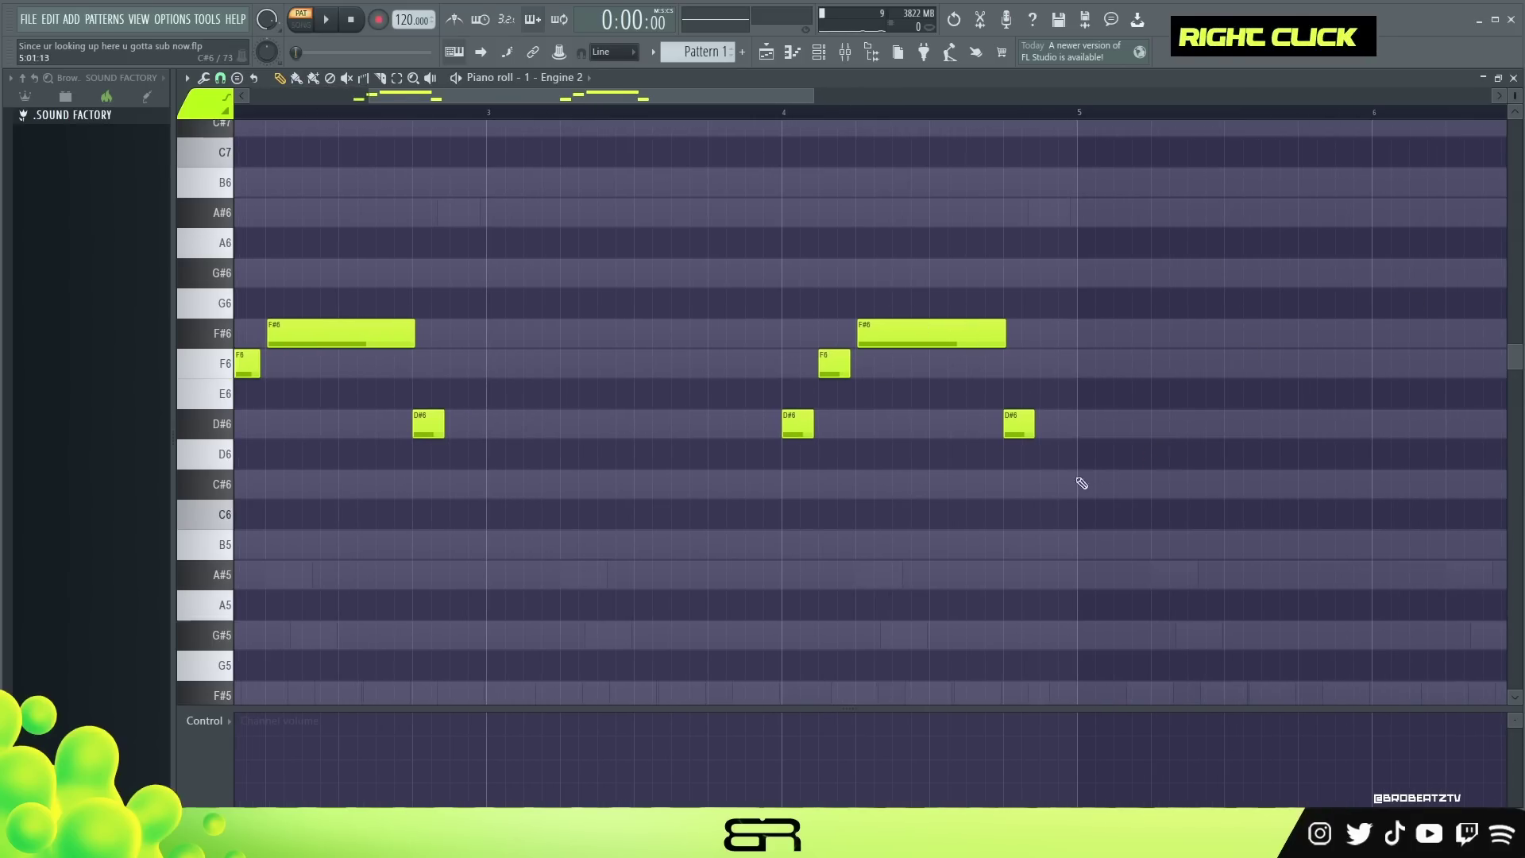
{"action": "left_click_drag", "start_coordinate": [1514, 111], "coordinate": [1514, 96]}
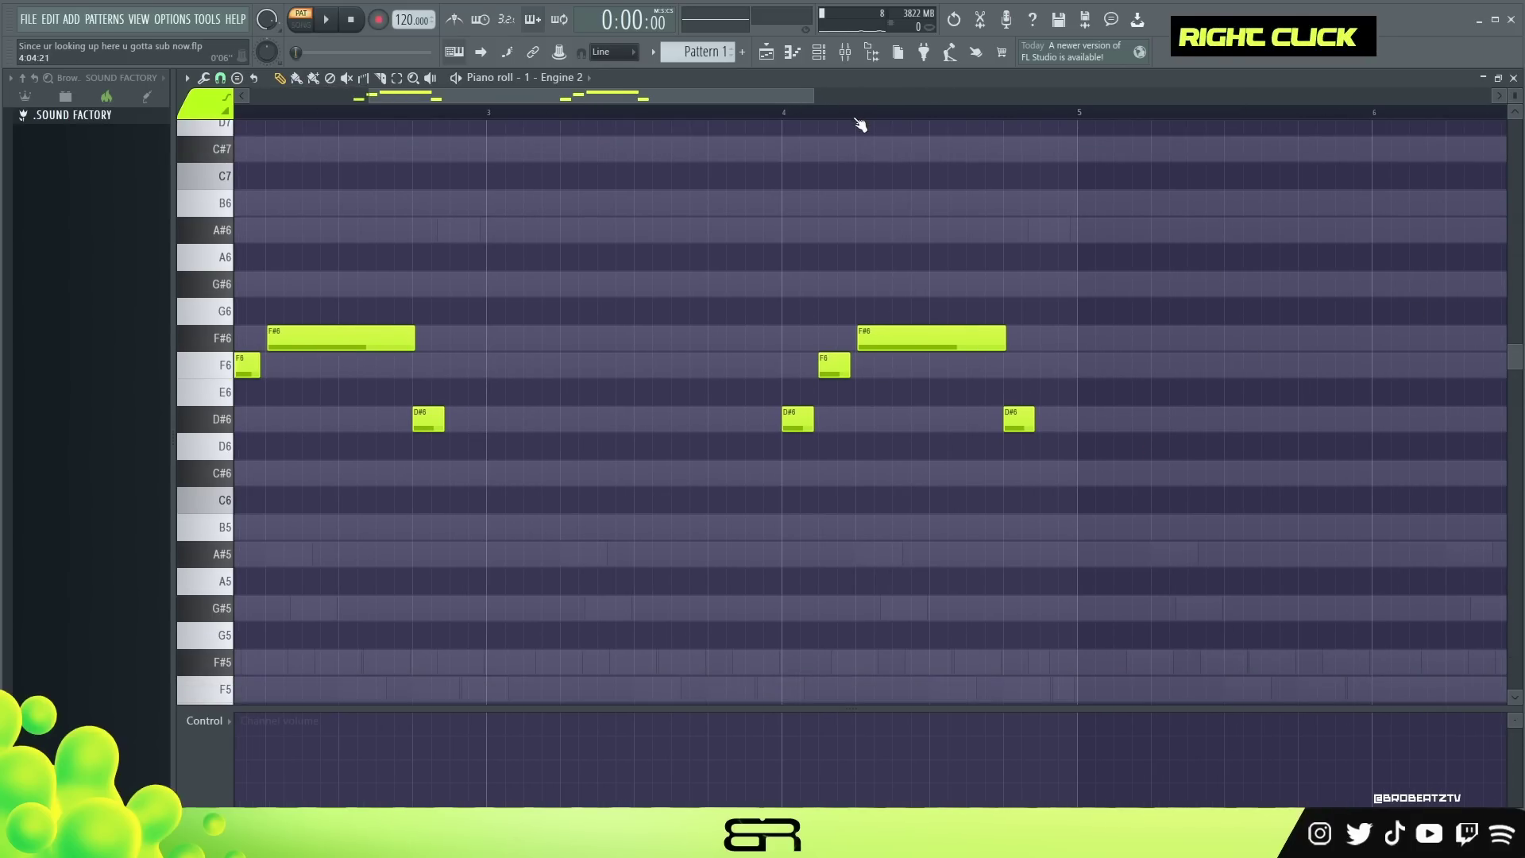
{"action": "scroll", "coordinate": [860, 124], "scroll_direction": "up", "scroll_amount": 2}
{"action": "right_click", "coordinate": [964, 439]}
{"action": "left_click_drag", "start_coordinate": [826, 365], "coordinate": [1025, 367]}
{"action": "left_click", "coordinate": [794, 428], "text": "alt"}
{"action": "right_click", "coordinate": [1025, 338]}
{"action": "right_click", "coordinate": [1078, 418]}
Step: Add a short D#6 half a beat into bar 4 and a short F#6 shortly before beat 2
{"action": "left_click", "coordinate": [769, 423], "text": "ctrl"}
{"action": "left_click", "coordinate": [768, 423], "text": "alt"}
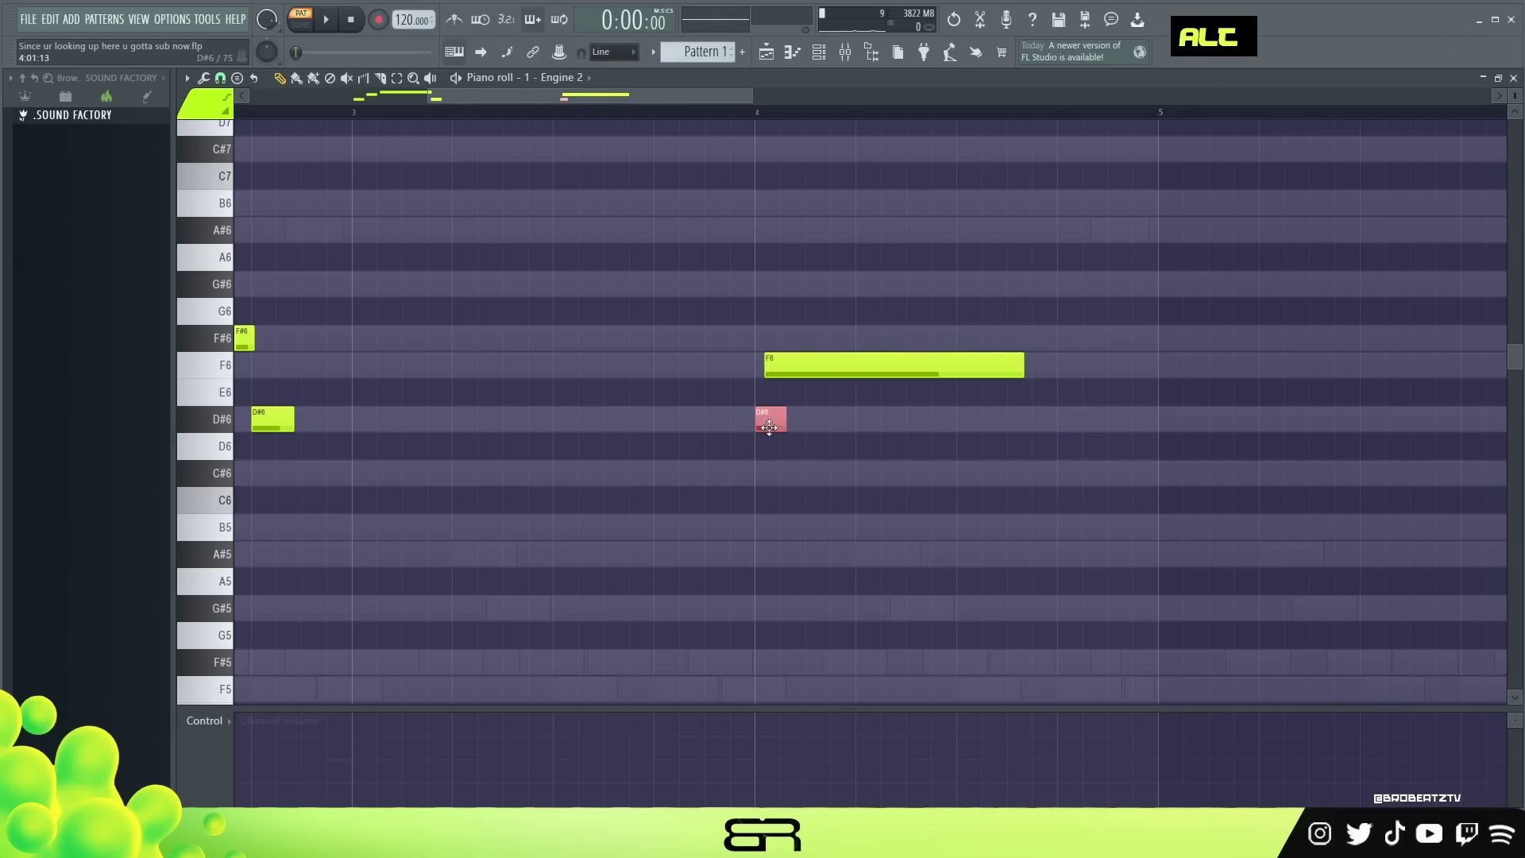
{"action": "left_click", "coordinate": [793, 429], "text": "ctrl+shift"}
{"action": "left_click", "coordinate": [769, 423], "text": "ctrl"}
{"action": "left_click_drag", "start_coordinate": [769, 422], "coordinate": [855, 334]}
Step: Play from shortly before bar 4 and trim the ends of the short D#6 notes slightly
{"action": "left_click", "coordinate": [679, 112]}
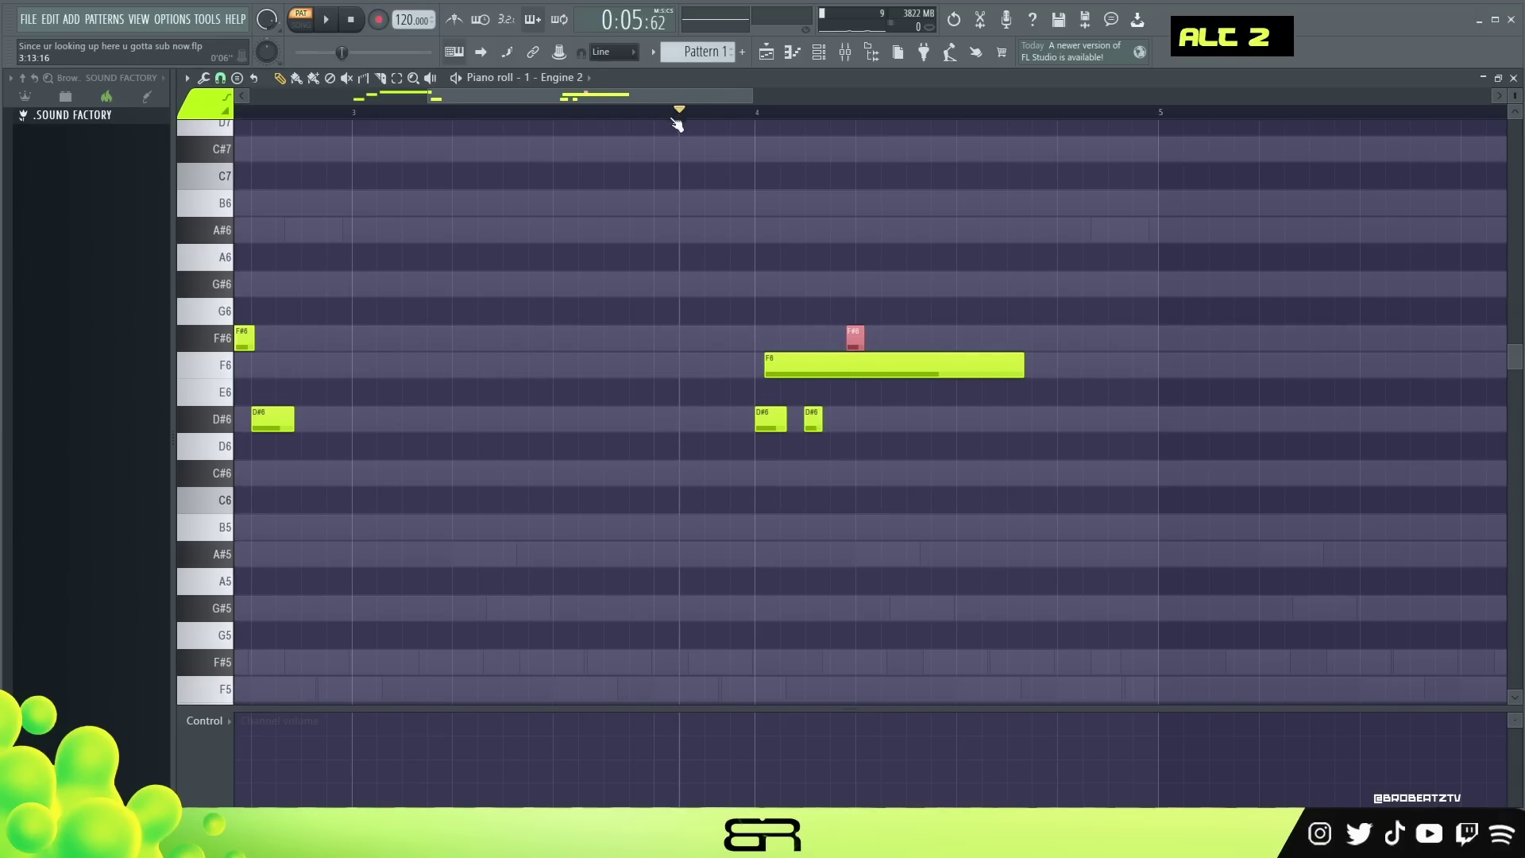
{"action": "key", "text": "space"}
{"action": "key", "text": "space"}
{"action": "key", "text": "space"}
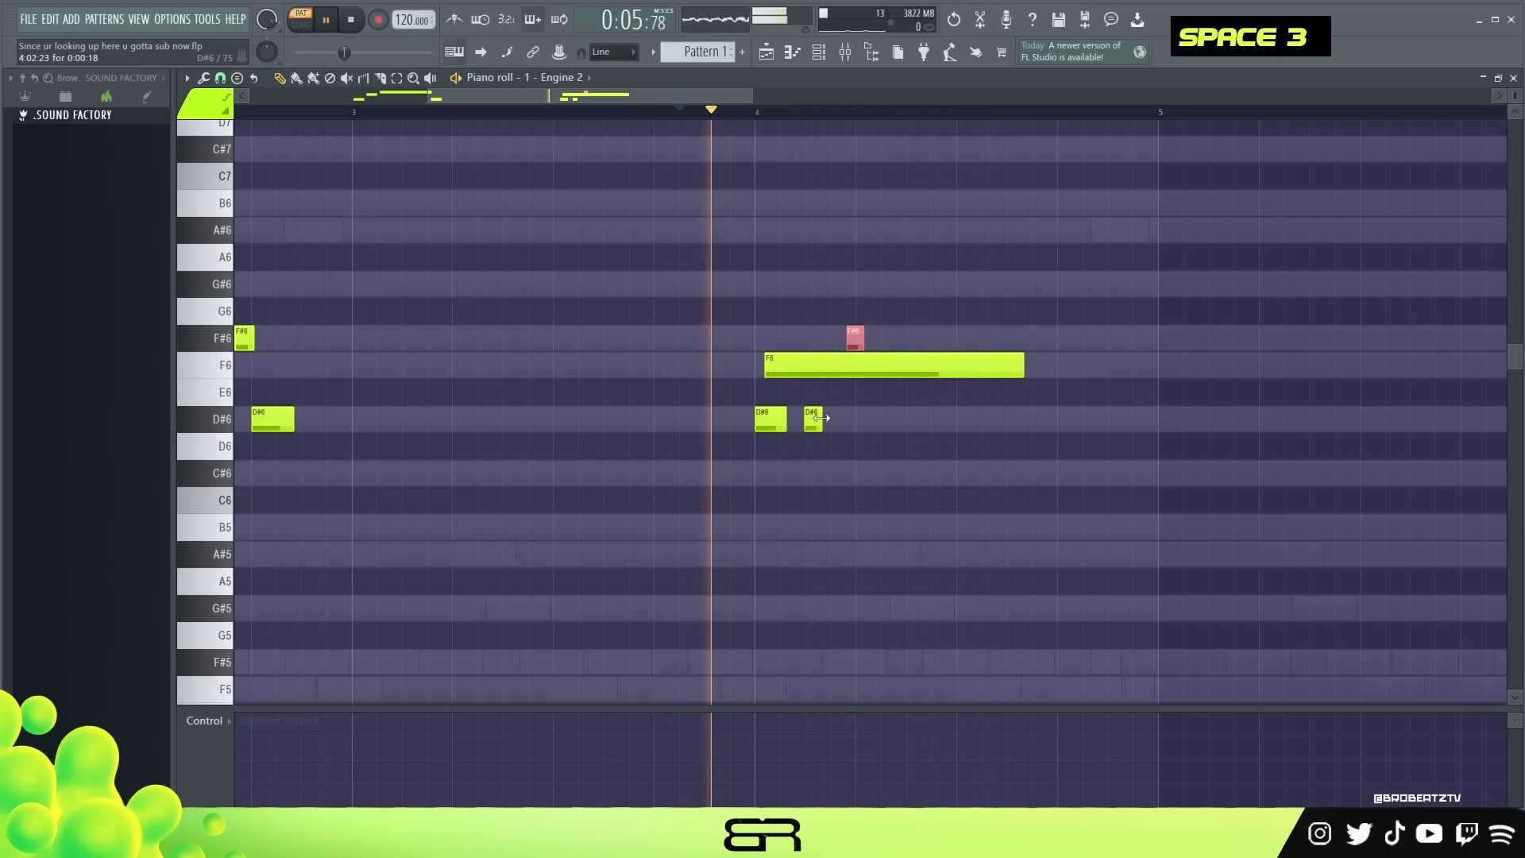
{"action": "left_click", "coordinate": [811, 419], "text": "alt"}
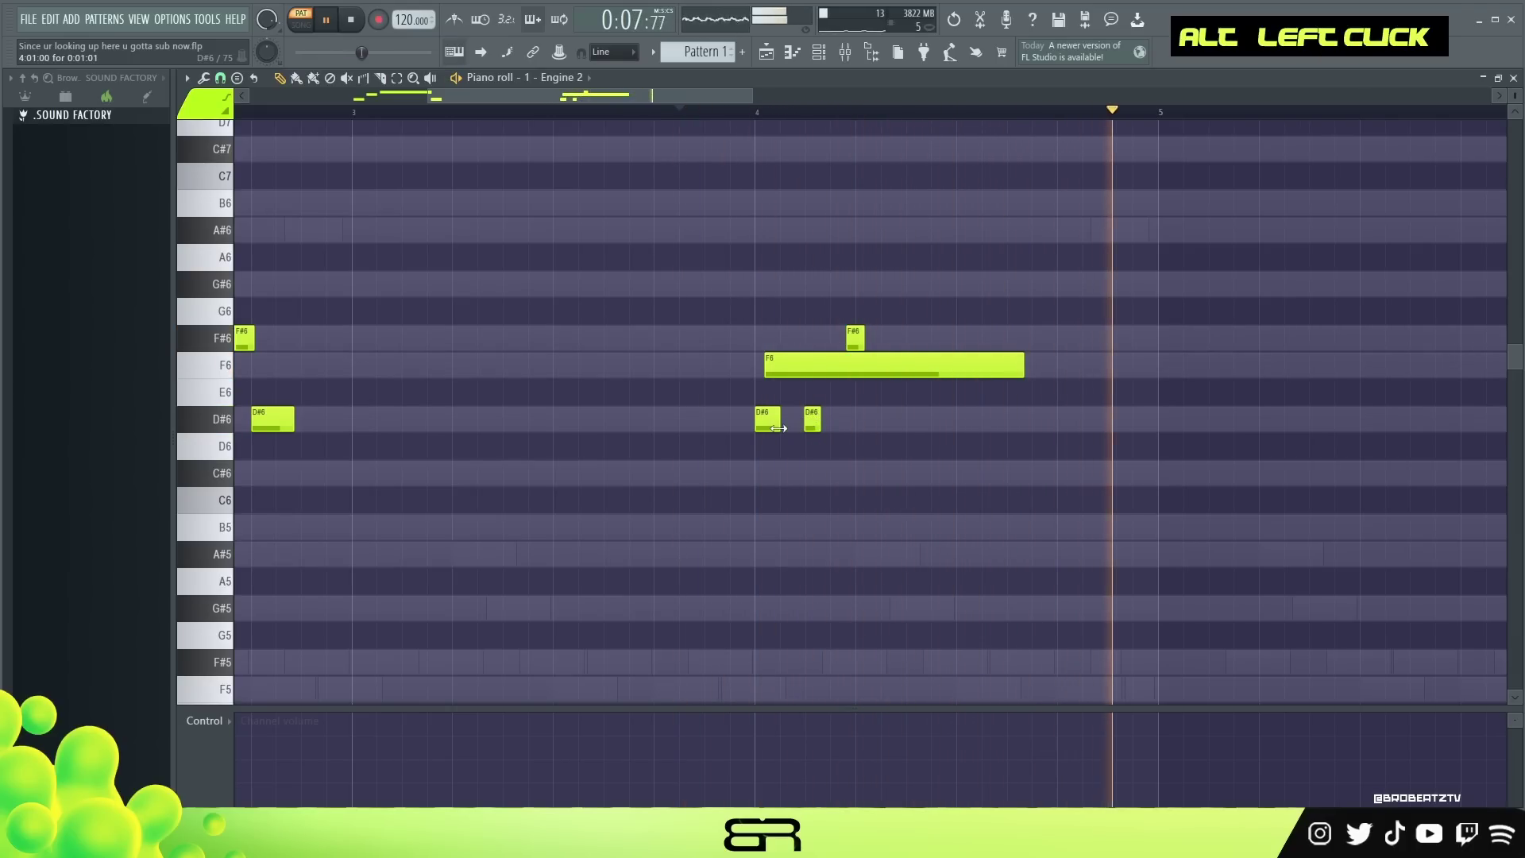
Step: Play the bar 4 phrase and copy the entire four-bar Engine 2 melody so its phrases repeat in bars 6 and 8
{"action": "key", "text": "space"}
{"action": "key", "text": "space"}
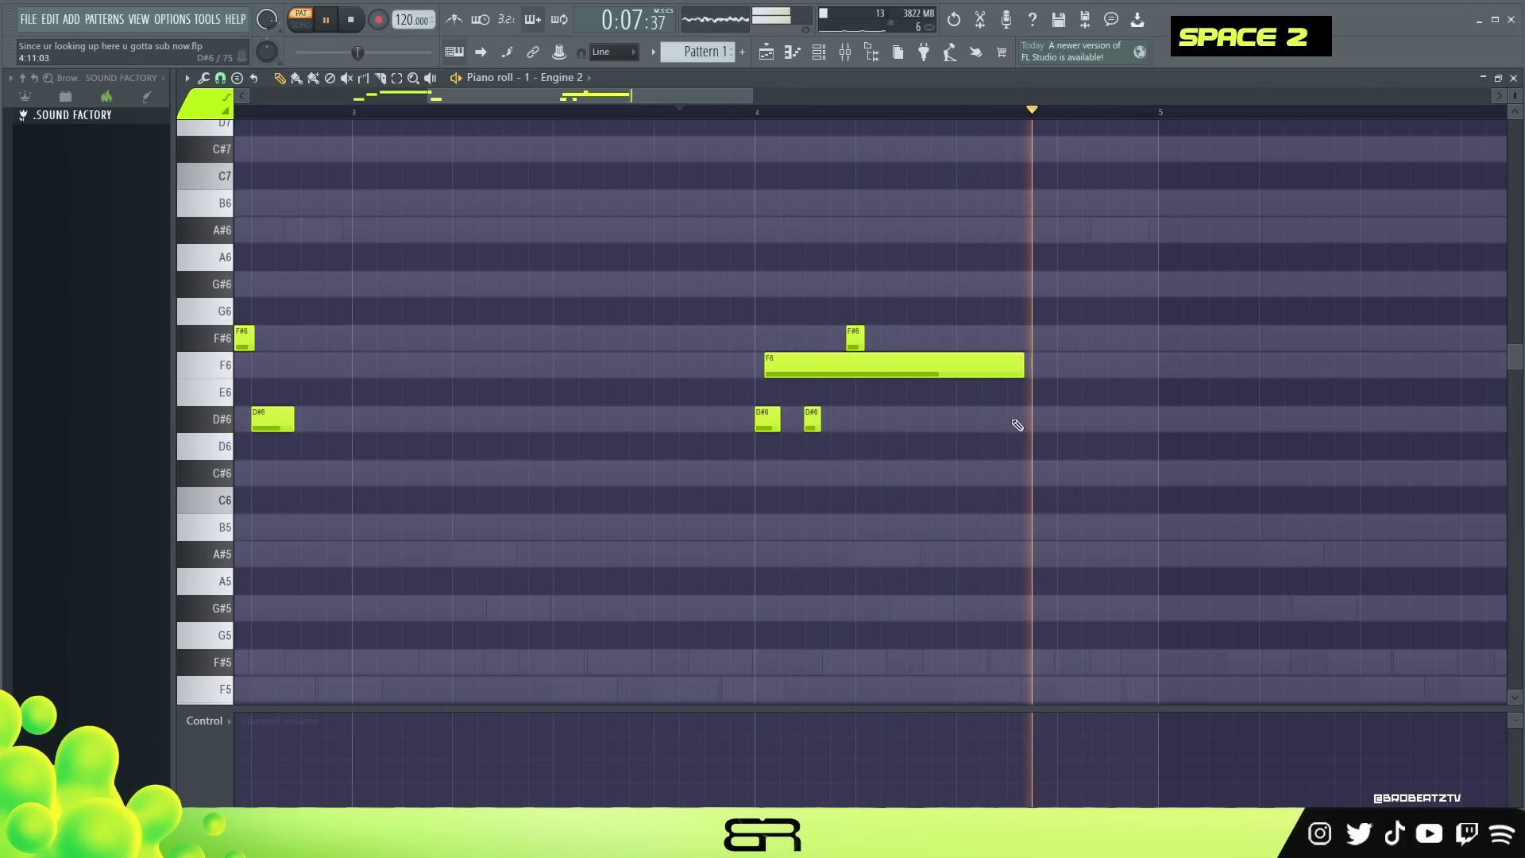
{"action": "key", "text": "ctrl"}
{"action": "right_click", "coordinate": [976, 301], "text": "ctrl"}
{"action": "key", "text": "ctrl+a"}
{"action": "left_click_drag", "start_coordinate": [465, 406], "coordinate": [1063, 409]}
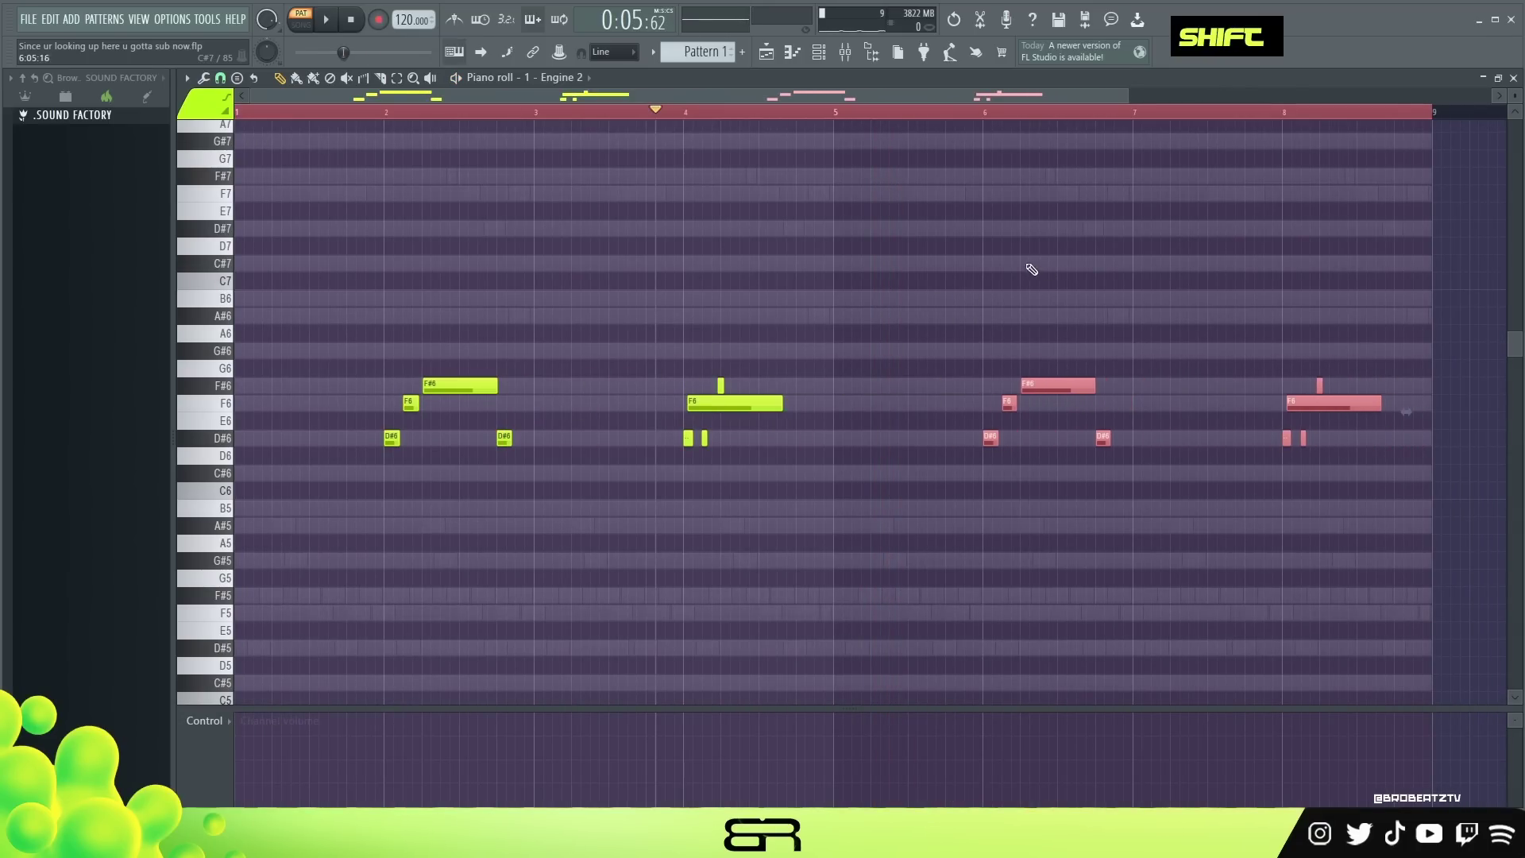
Step: Transpose the copied phrases in bars 6 and 8 down one octave and clear the selection
{"action": "key", "text": "ctrl+Down"}
{"action": "scroll", "coordinate": [1086, 354], "scroll_direction": "down", "scroll_amount": 4}
{"action": "right_click", "coordinate": [1068, 329]}
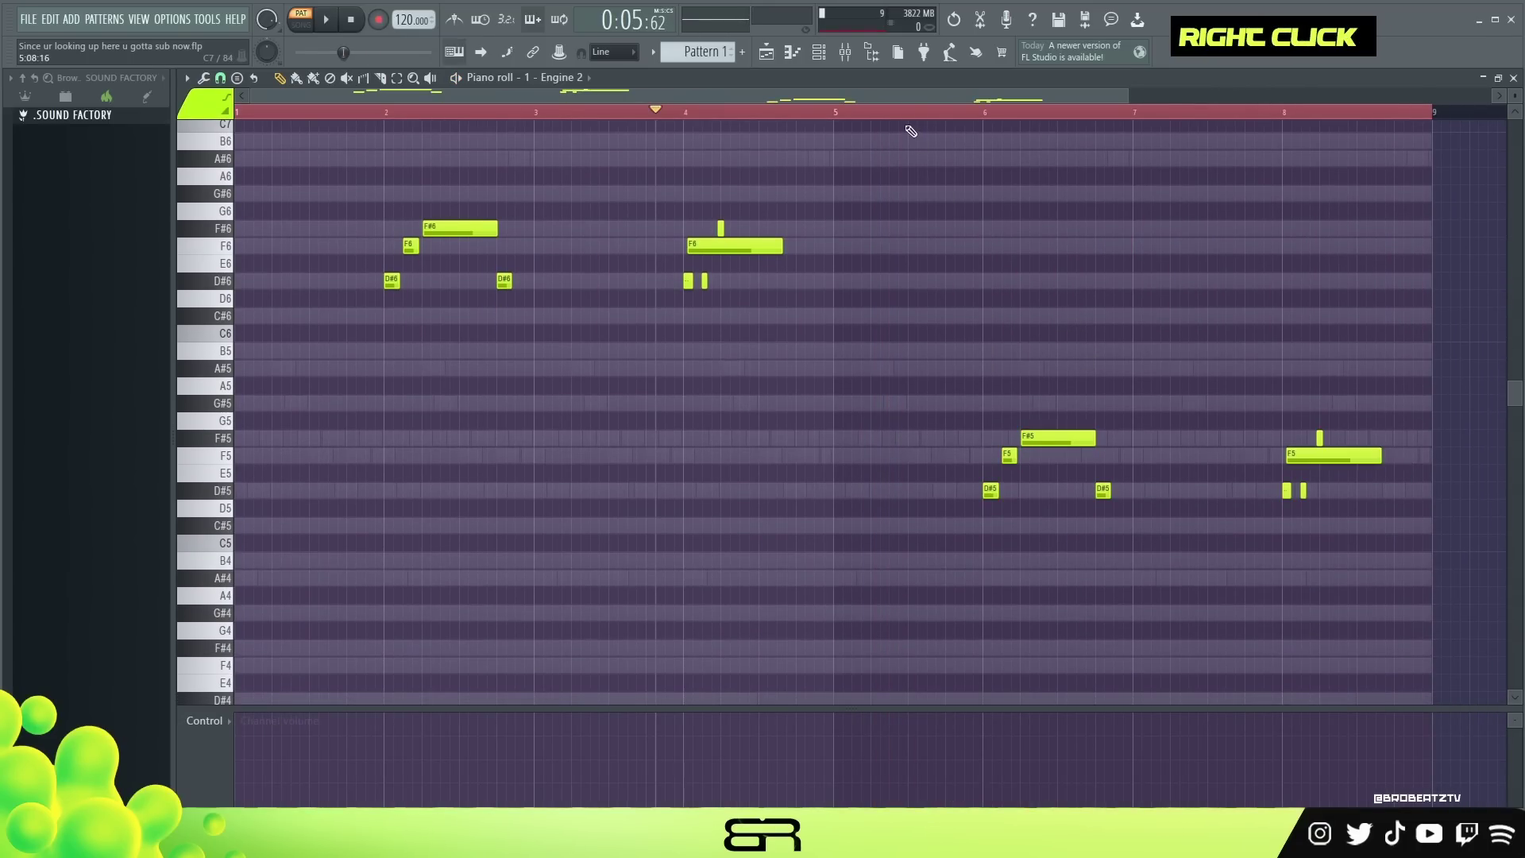
{"action": "double_click", "coordinate": [934, 116]}
{"action": "scroll", "coordinate": [602, 351], "scroll_direction": "up", "scroll_amount": 3}
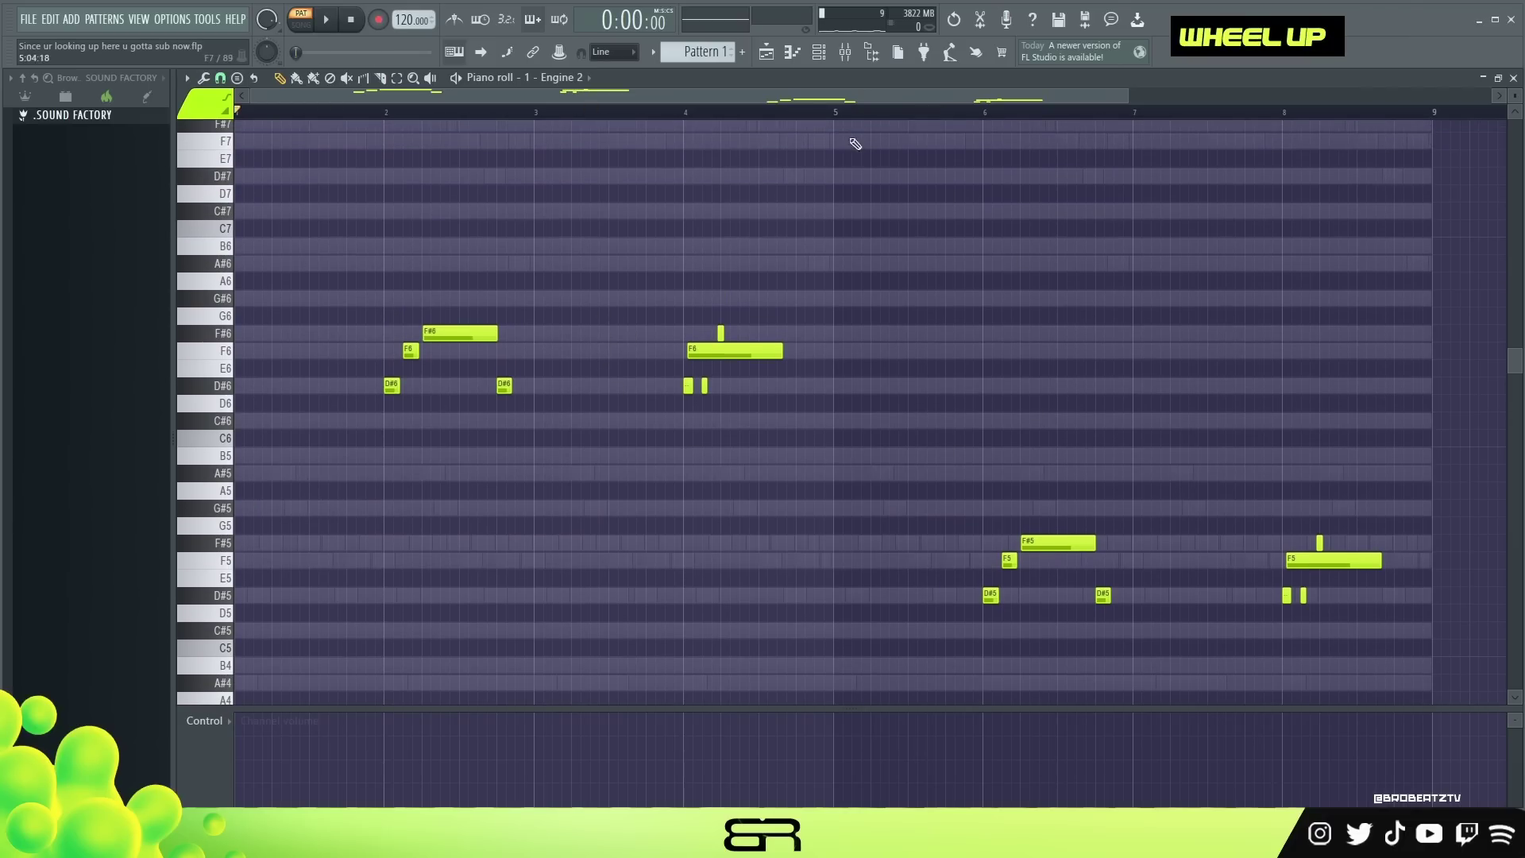
Step: Review the mixer settings of SampleTank 4, Engine 2 and the piano, and view the piano's Portal effect with the Potion preset
{"action": "left_click_drag", "start_coordinate": [650, 481], "coordinate": [945, 337]}
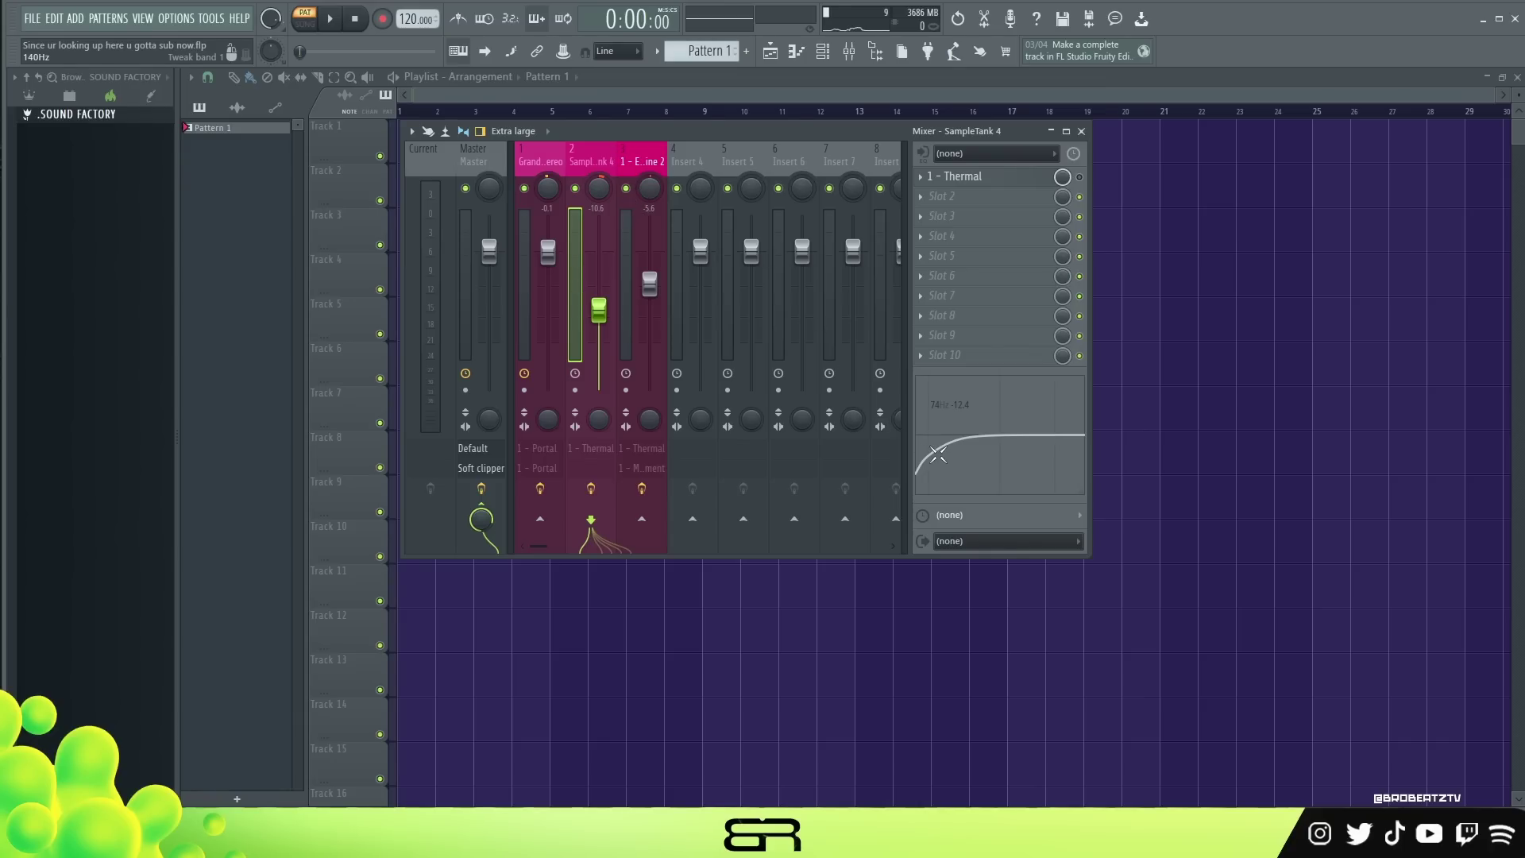
{"action": "left_click", "coordinate": [640, 171]}
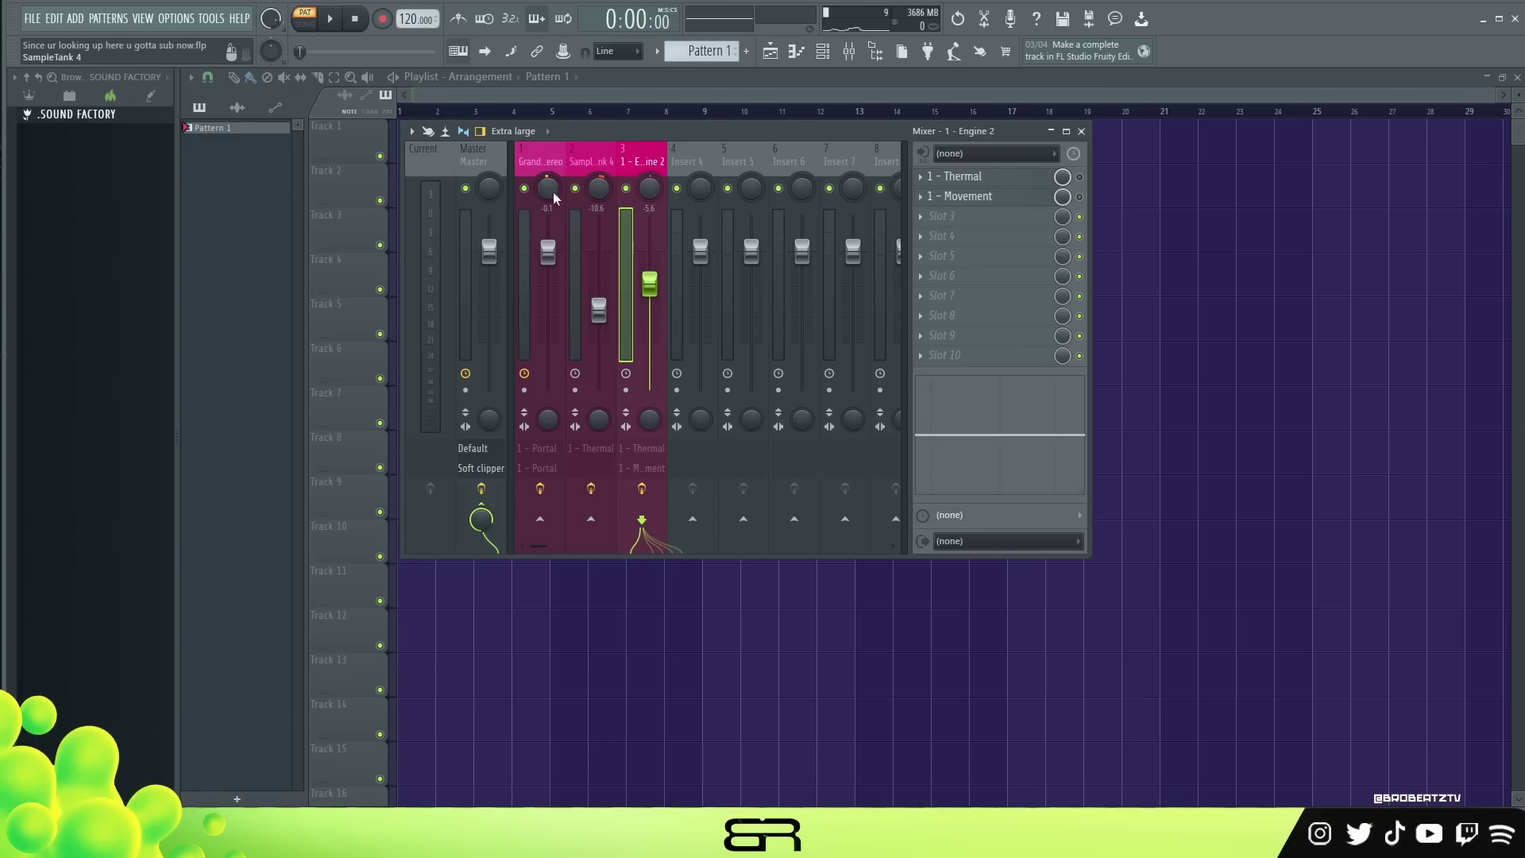
{"action": "left_click", "coordinate": [524, 162]}
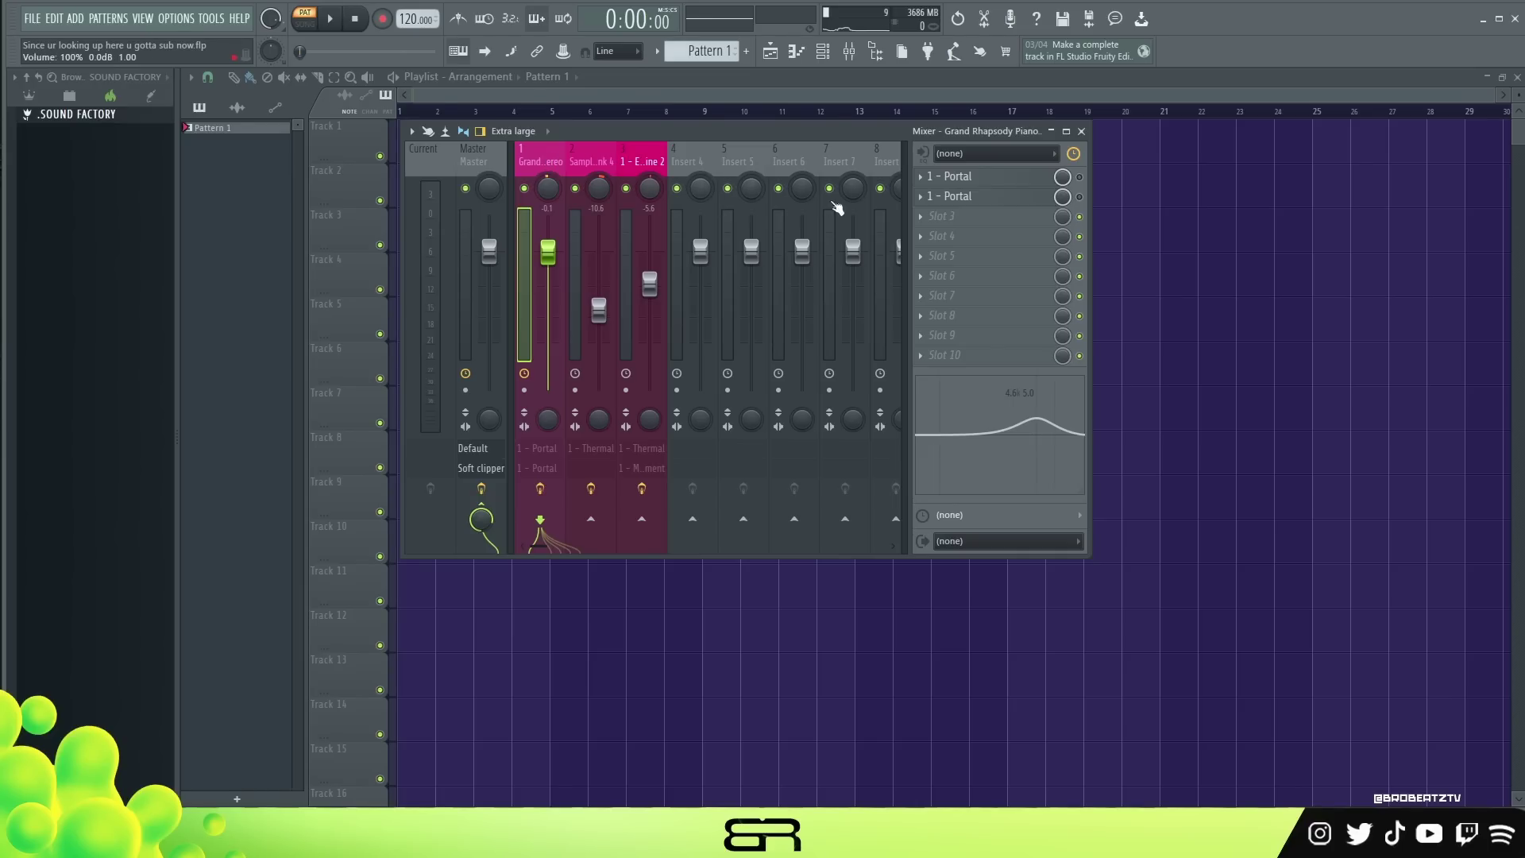
{"action": "left_click", "coordinate": [969, 190]}
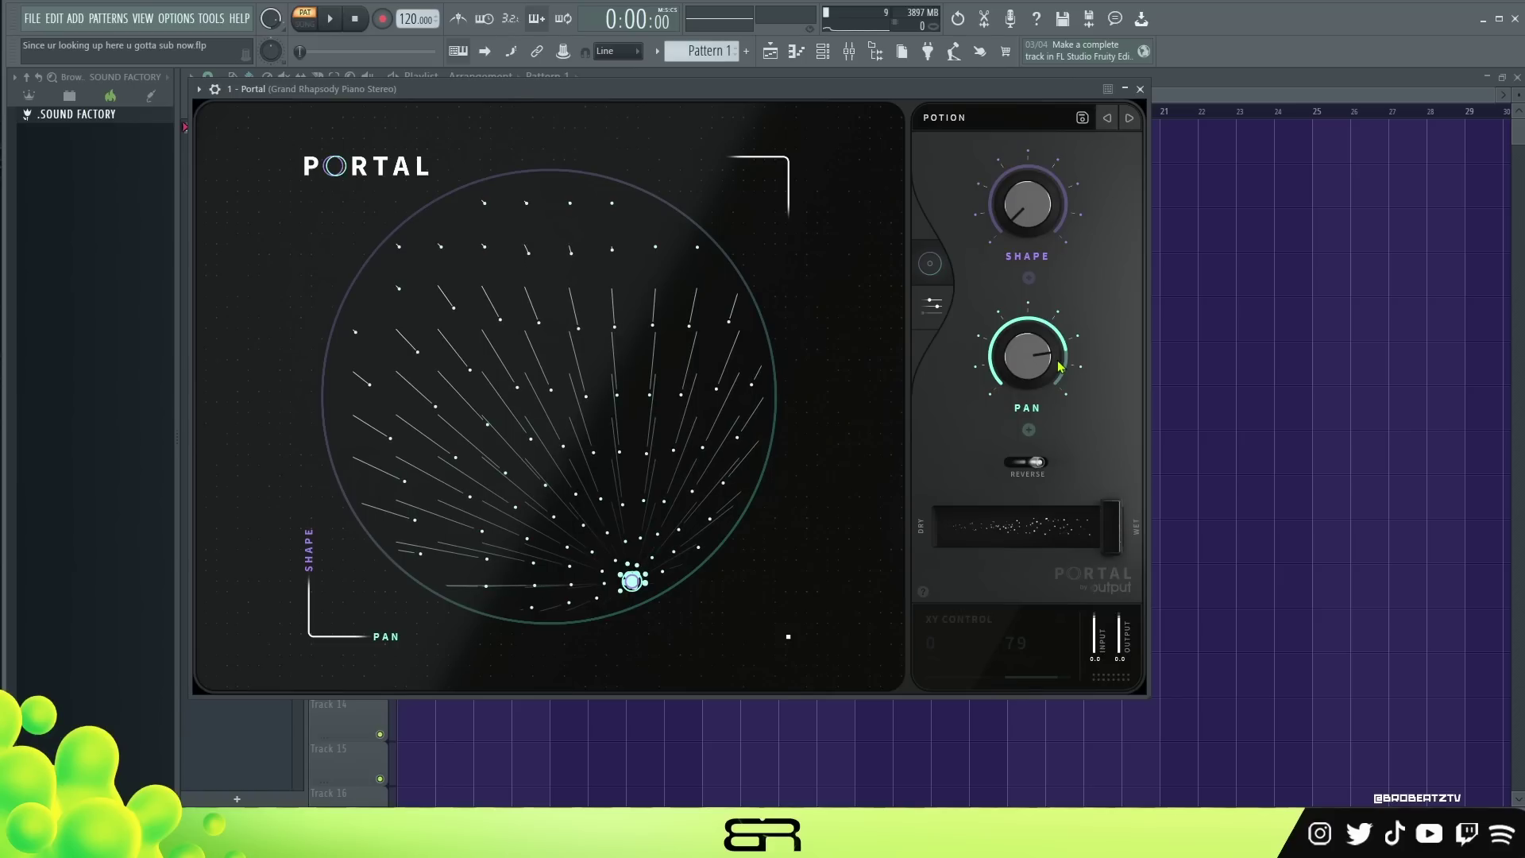
{"action": "left_click", "coordinate": [1139, 89]}
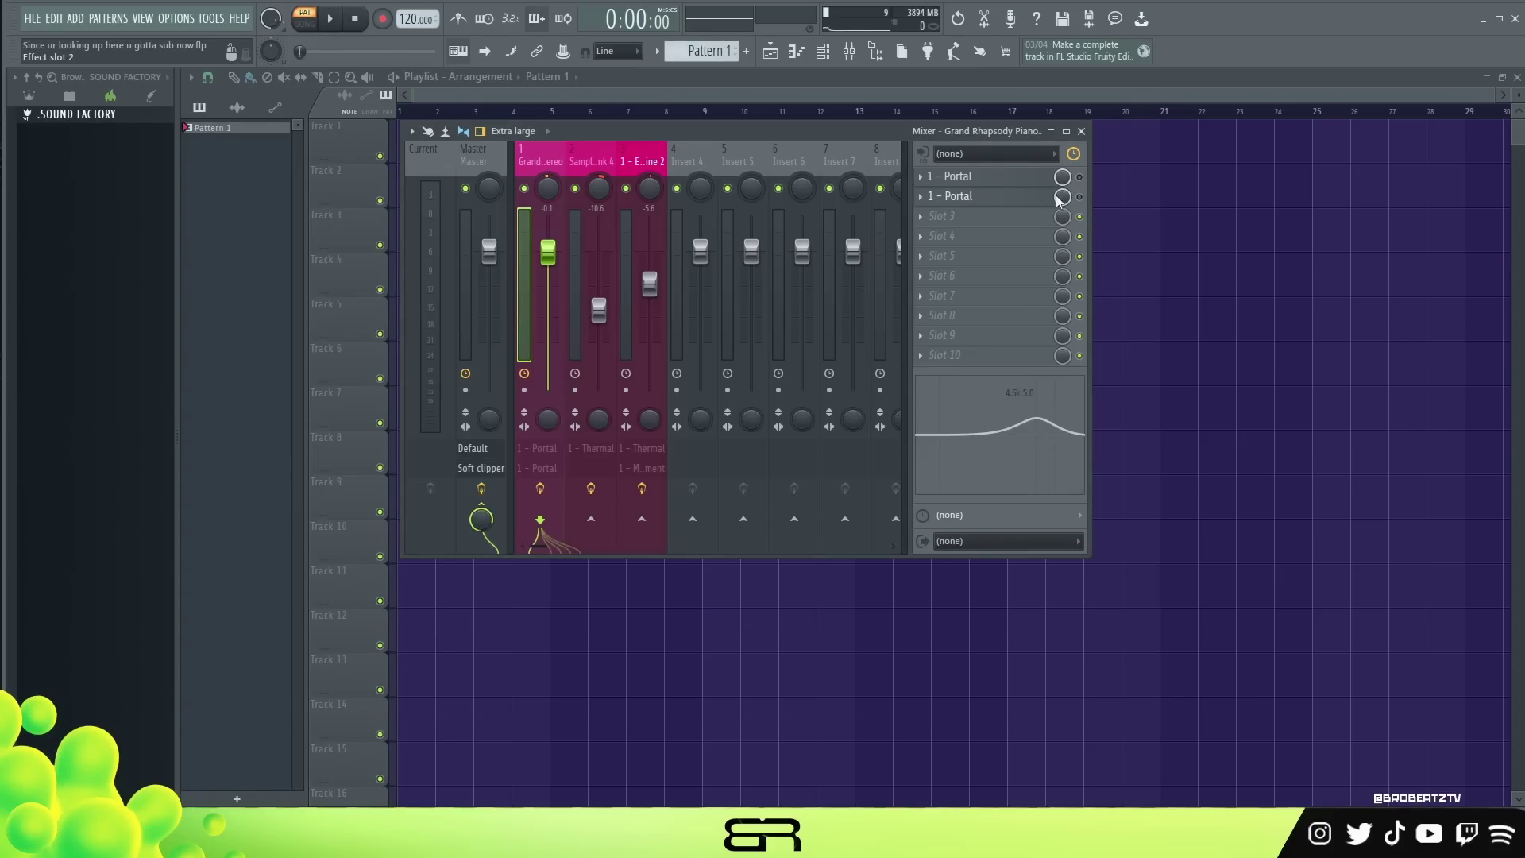
Step: Enable the piano track's first Portal effect, solo the track and play the pattern
{"action": "left_click", "coordinate": [1079, 177]}
{"action": "right_click", "coordinate": [524, 188]}
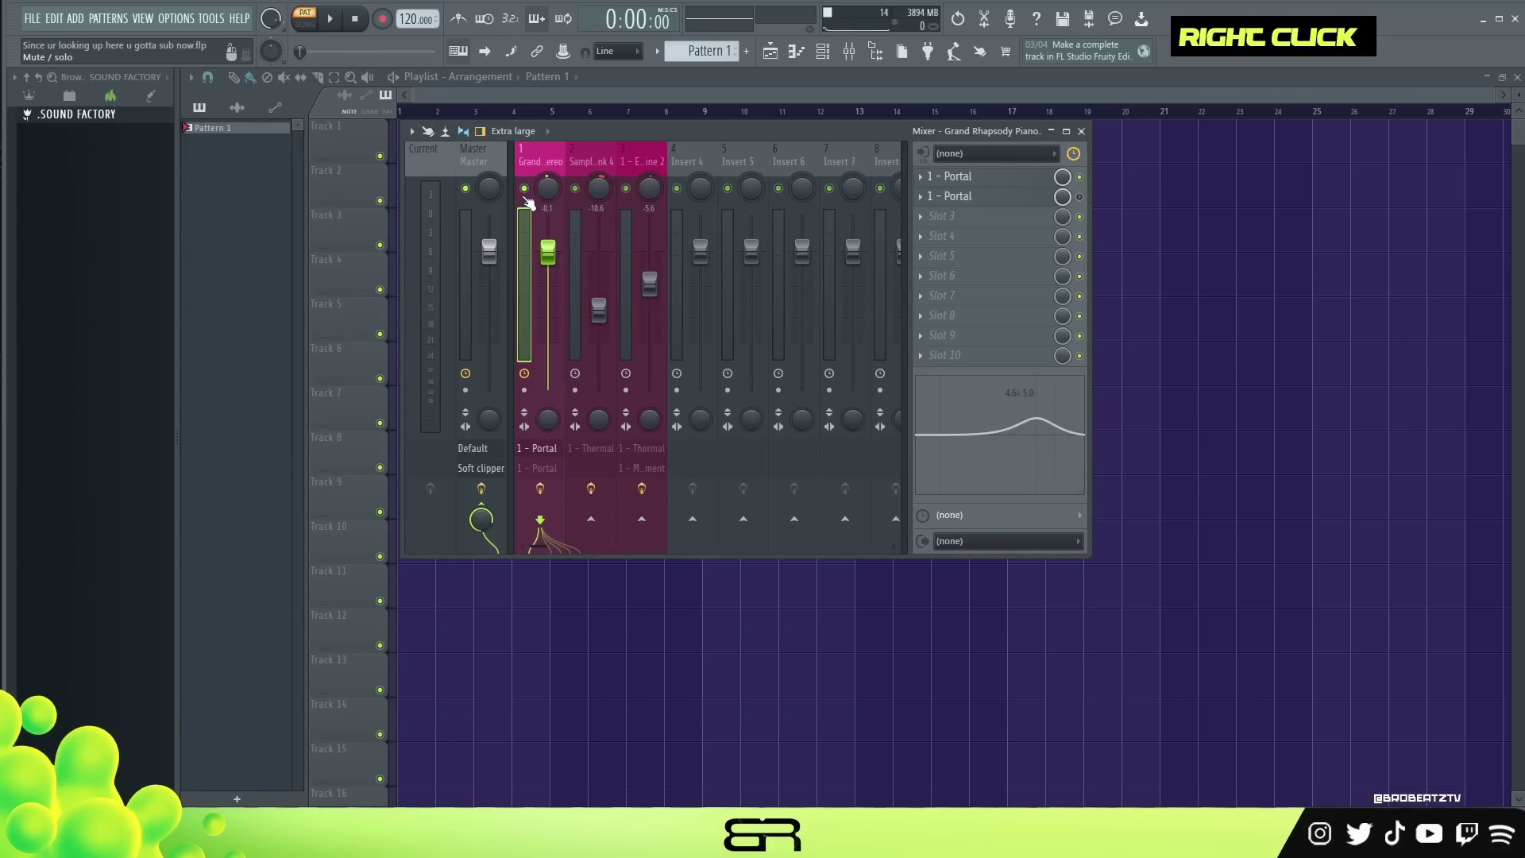
{"action": "key", "text": "space"}
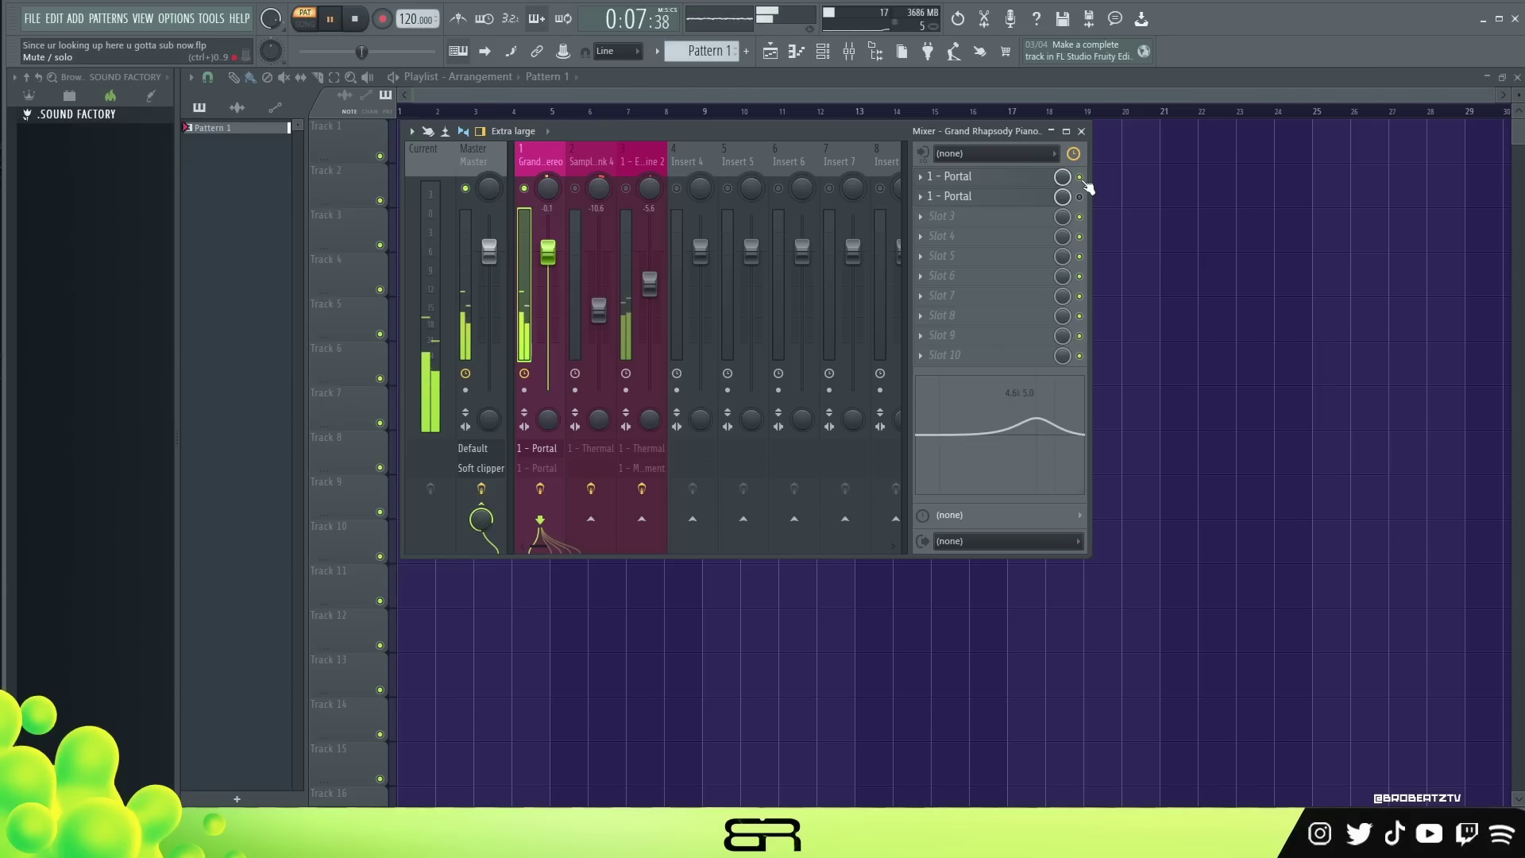
{"action": "key", "text": "space"}
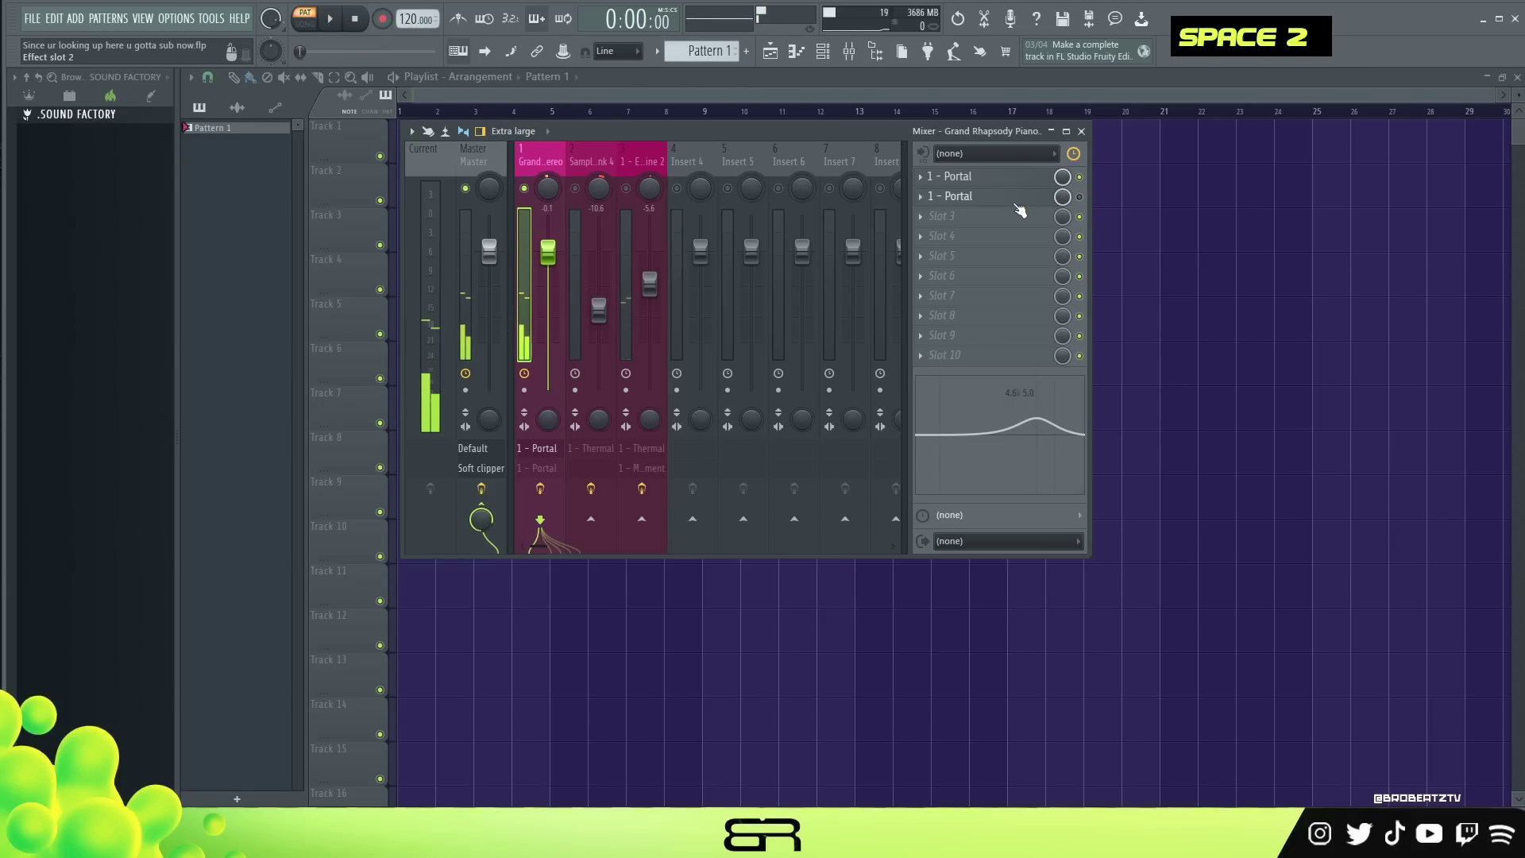
Step: Examine the grain controls and main view of the piano's second Portal effect, then close it
{"action": "left_click", "coordinate": [1015, 202]}
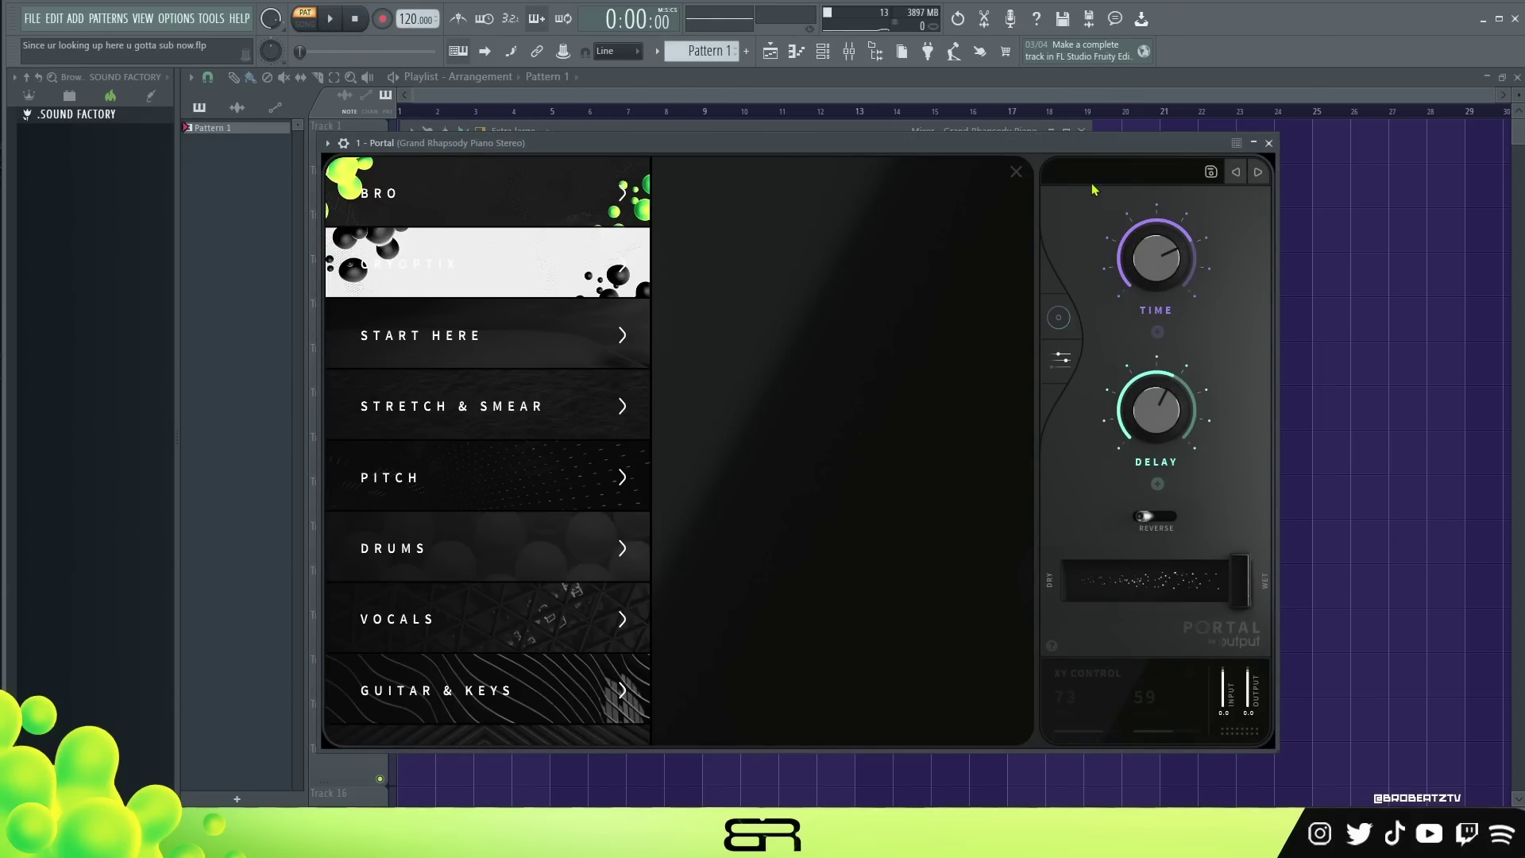
{"action": "left_click_drag", "start_coordinate": [1048, 145], "coordinate": [1013, 136]}
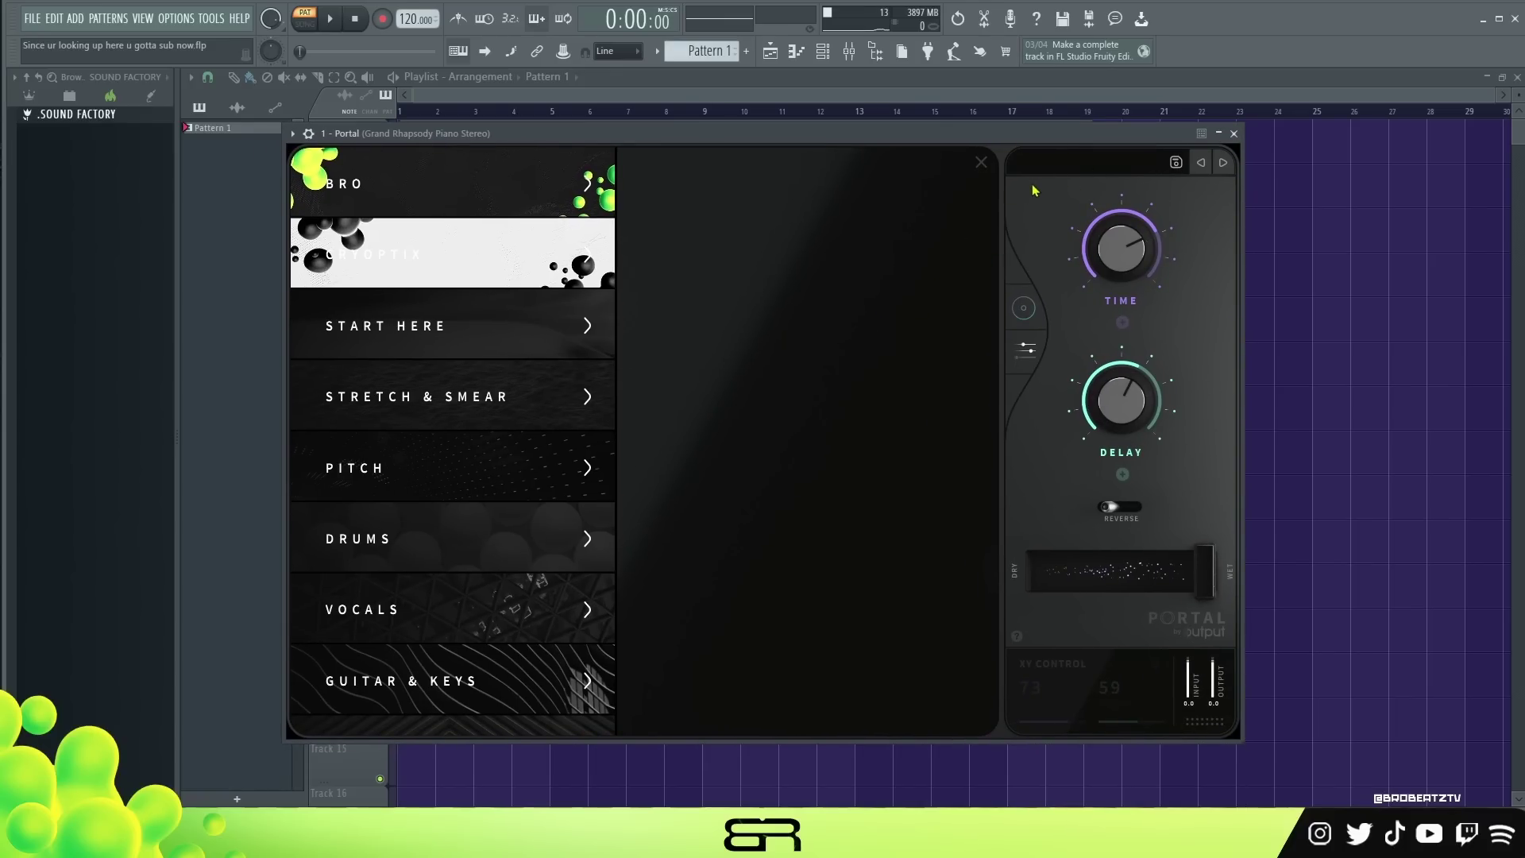
{"action": "left_click", "coordinate": [1027, 348]}
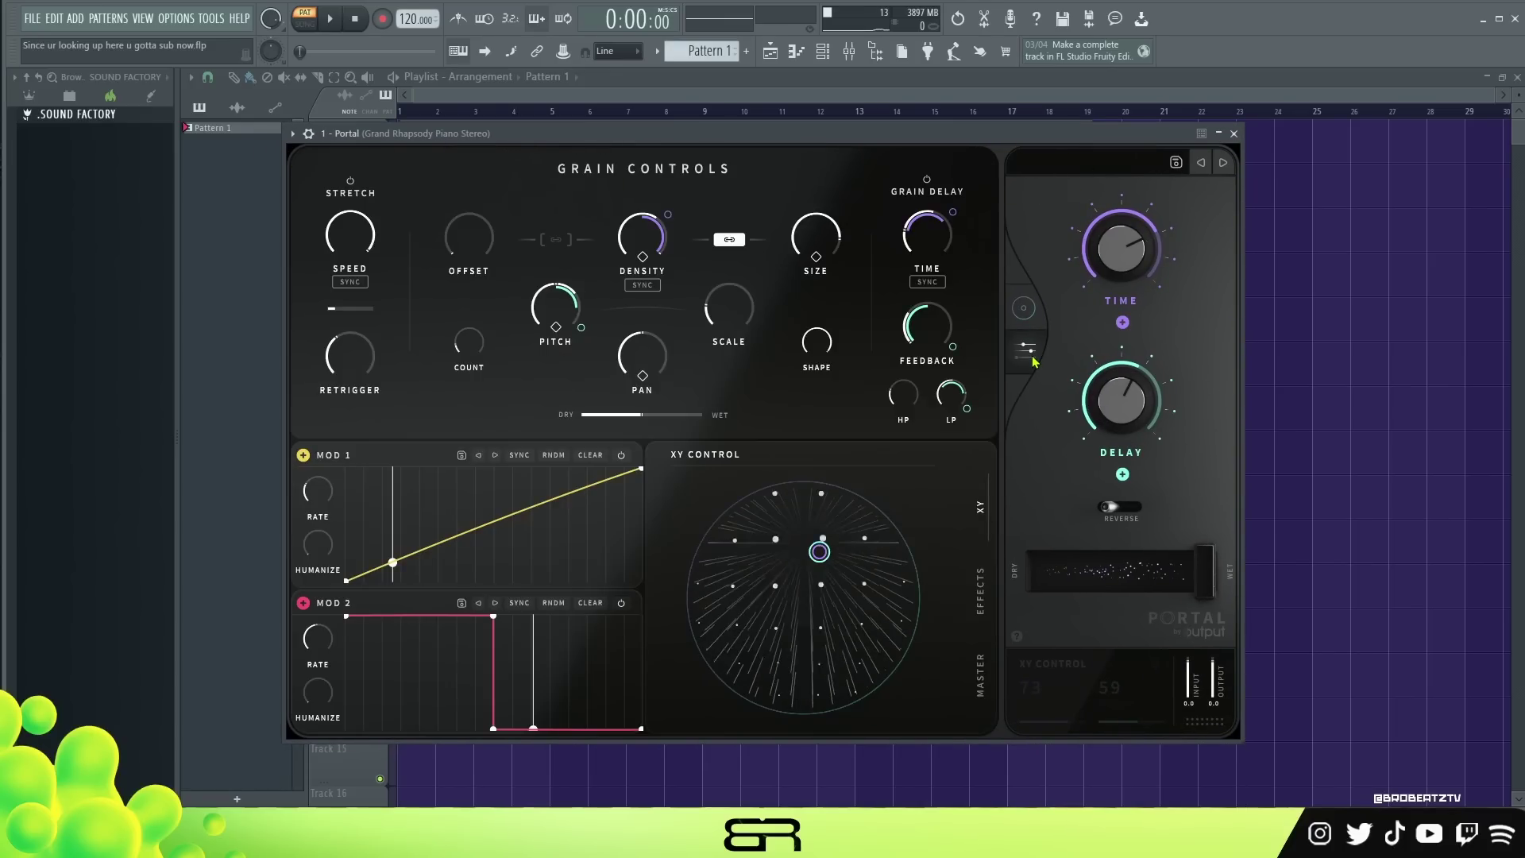
{"action": "left_click", "coordinate": [1026, 308]}
{"action": "left_click", "coordinate": [1233, 134]}
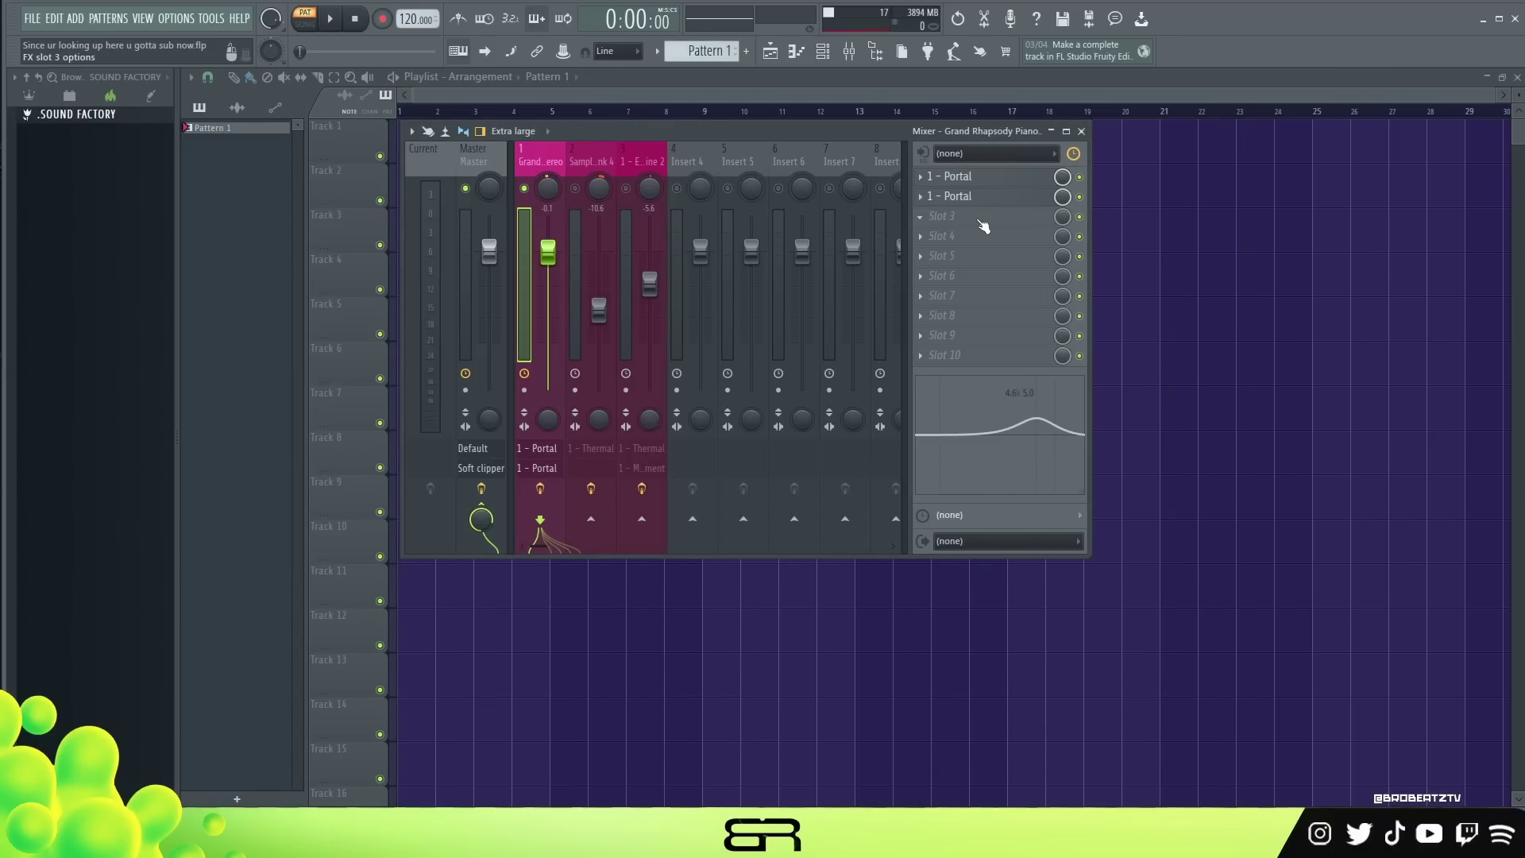
Step: Enable the piano's second Portal effect and play the soloed piano through both effects
{"action": "key", "text": "space"}
{"action": "key", "text": "space"}
{"action": "key", "text": "space"}
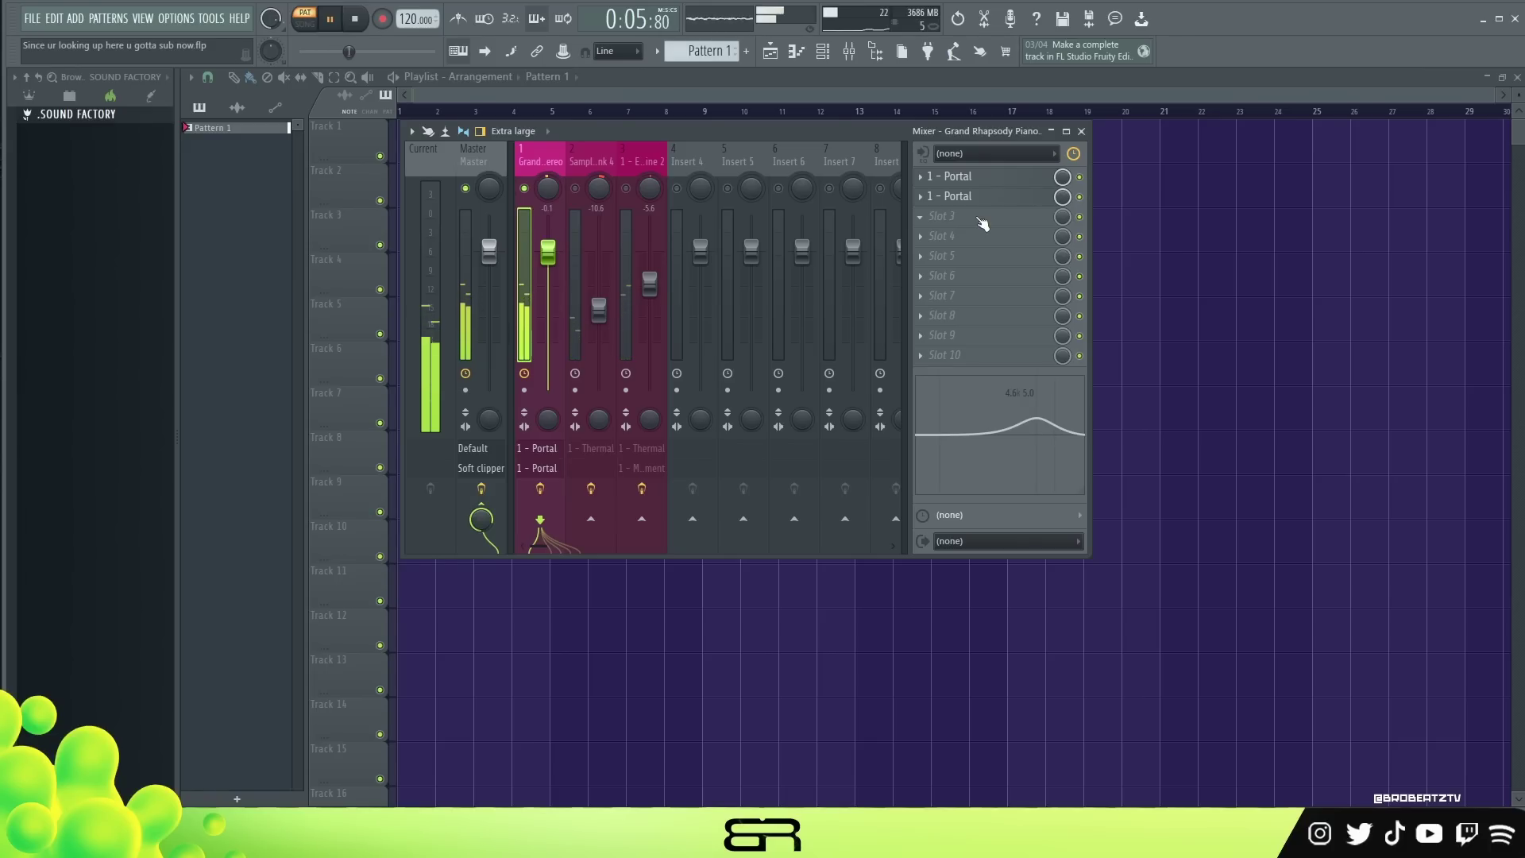
{"action": "key", "text": "space"}
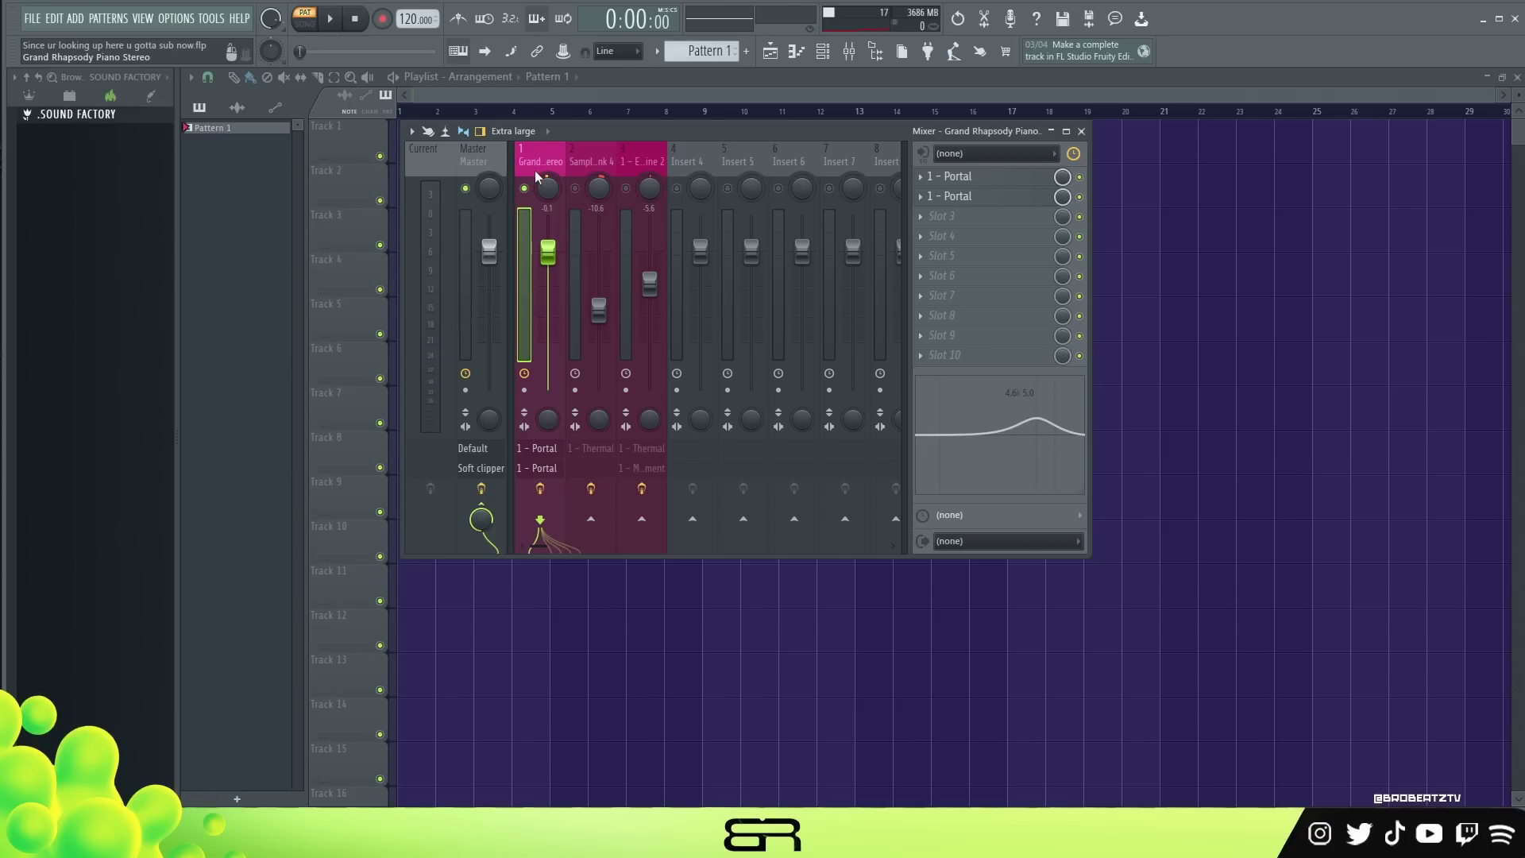
Step: Open the Thermal effect on the SampleTank 4 track and look over its preset library
{"action": "double_click", "coordinate": [573, 161]}
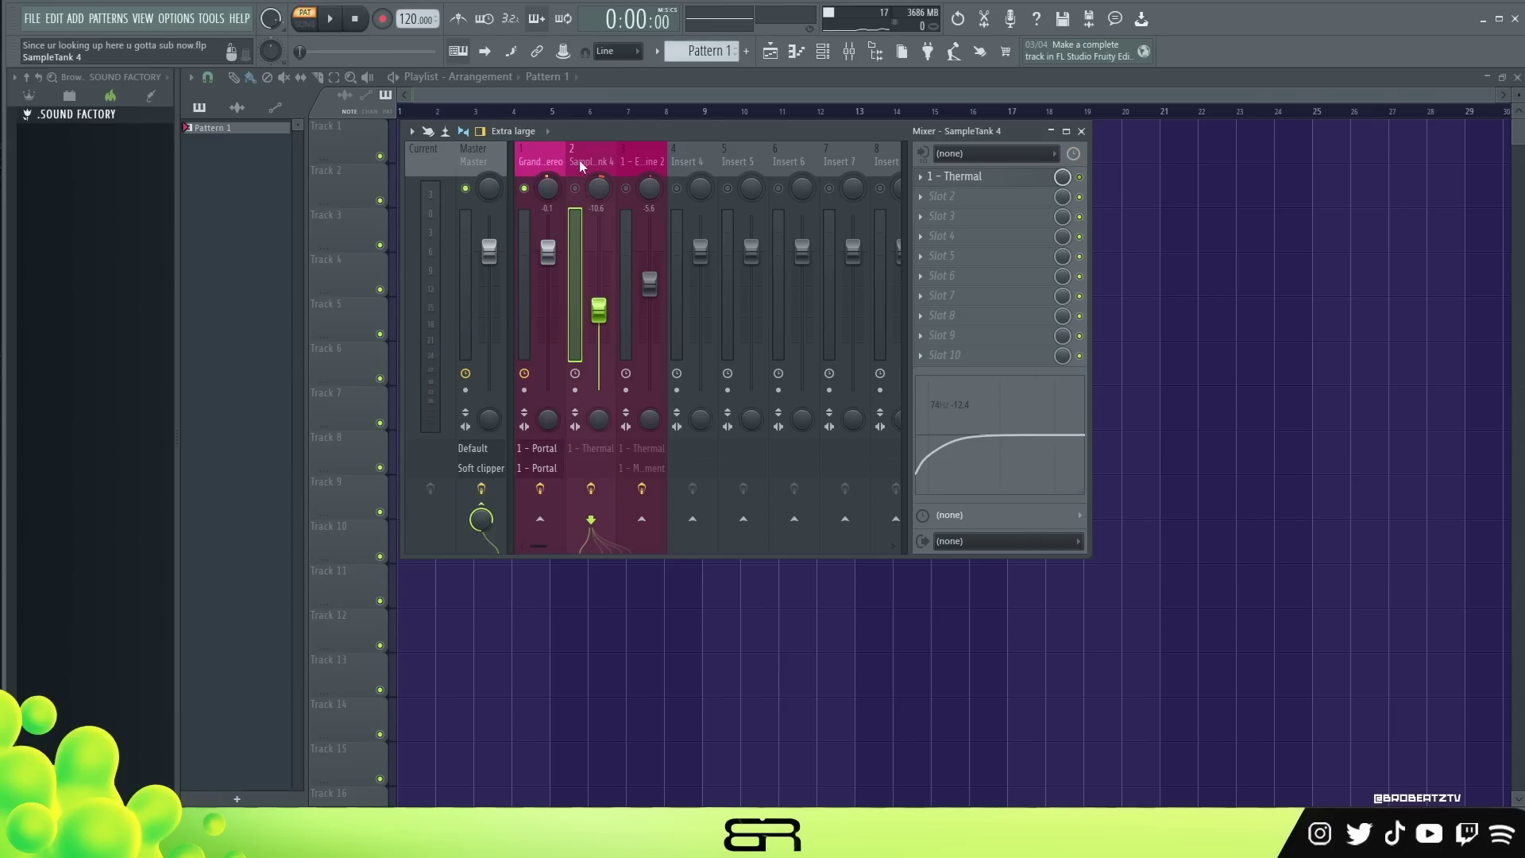
{"action": "left_click", "coordinate": [953, 176]}
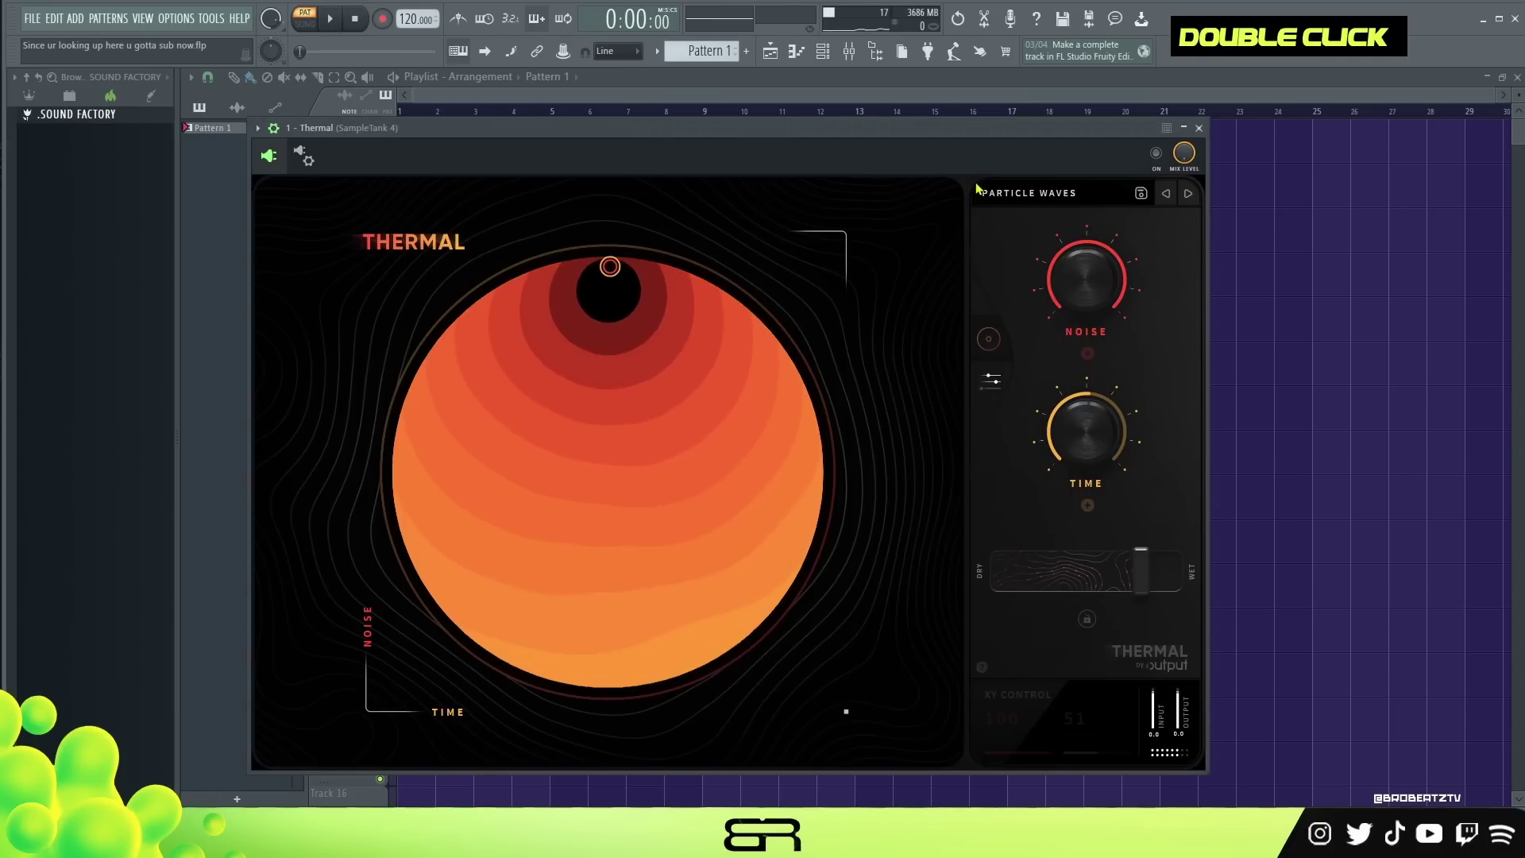
{"action": "left_click_drag", "start_coordinate": [921, 133], "coordinate": [919, 85]}
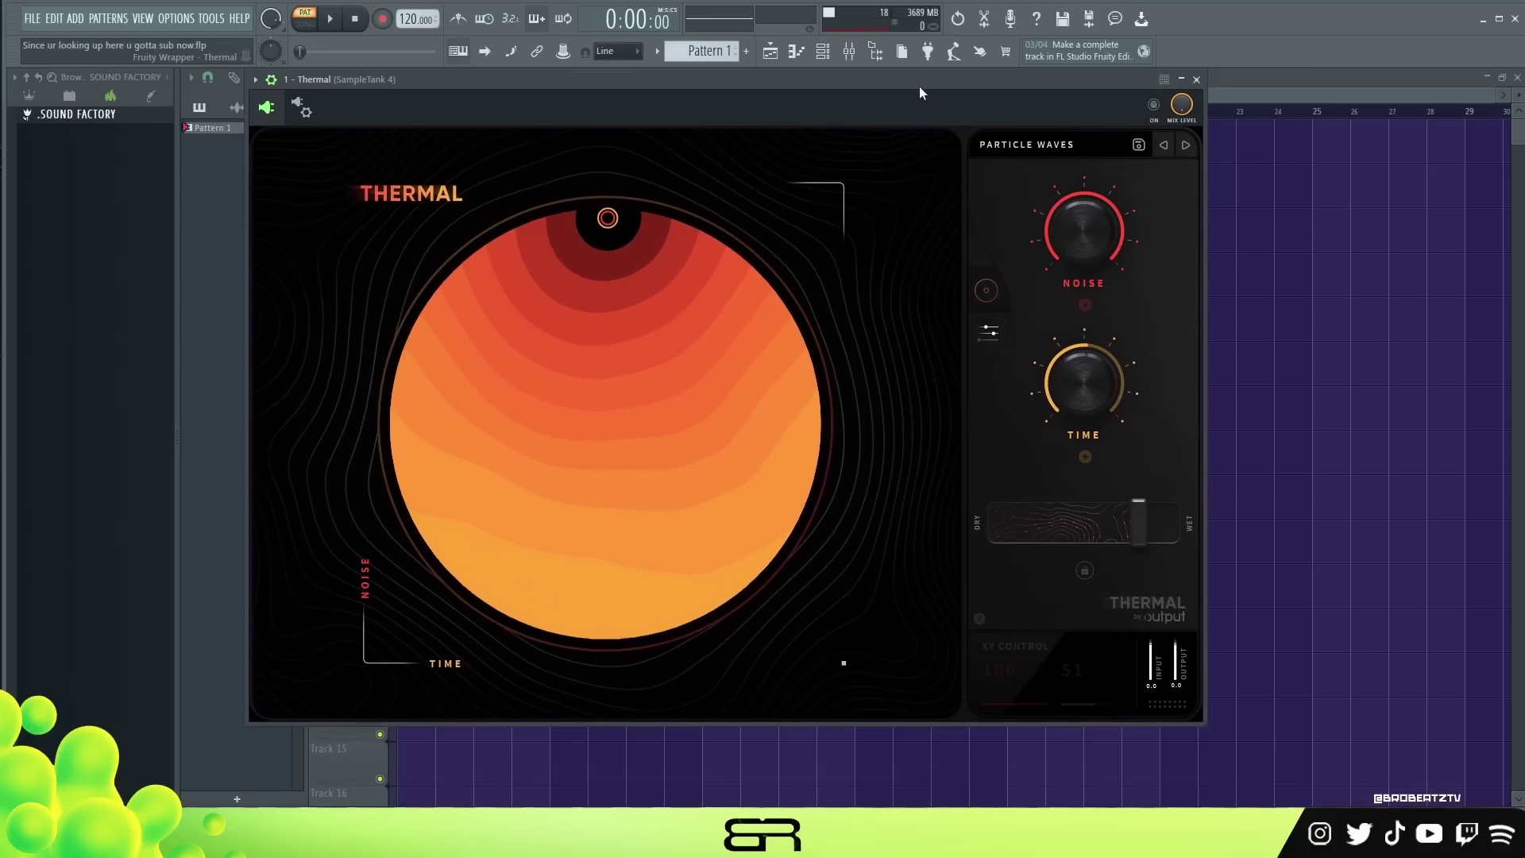
{"action": "left_click", "coordinate": [1036, 147]}
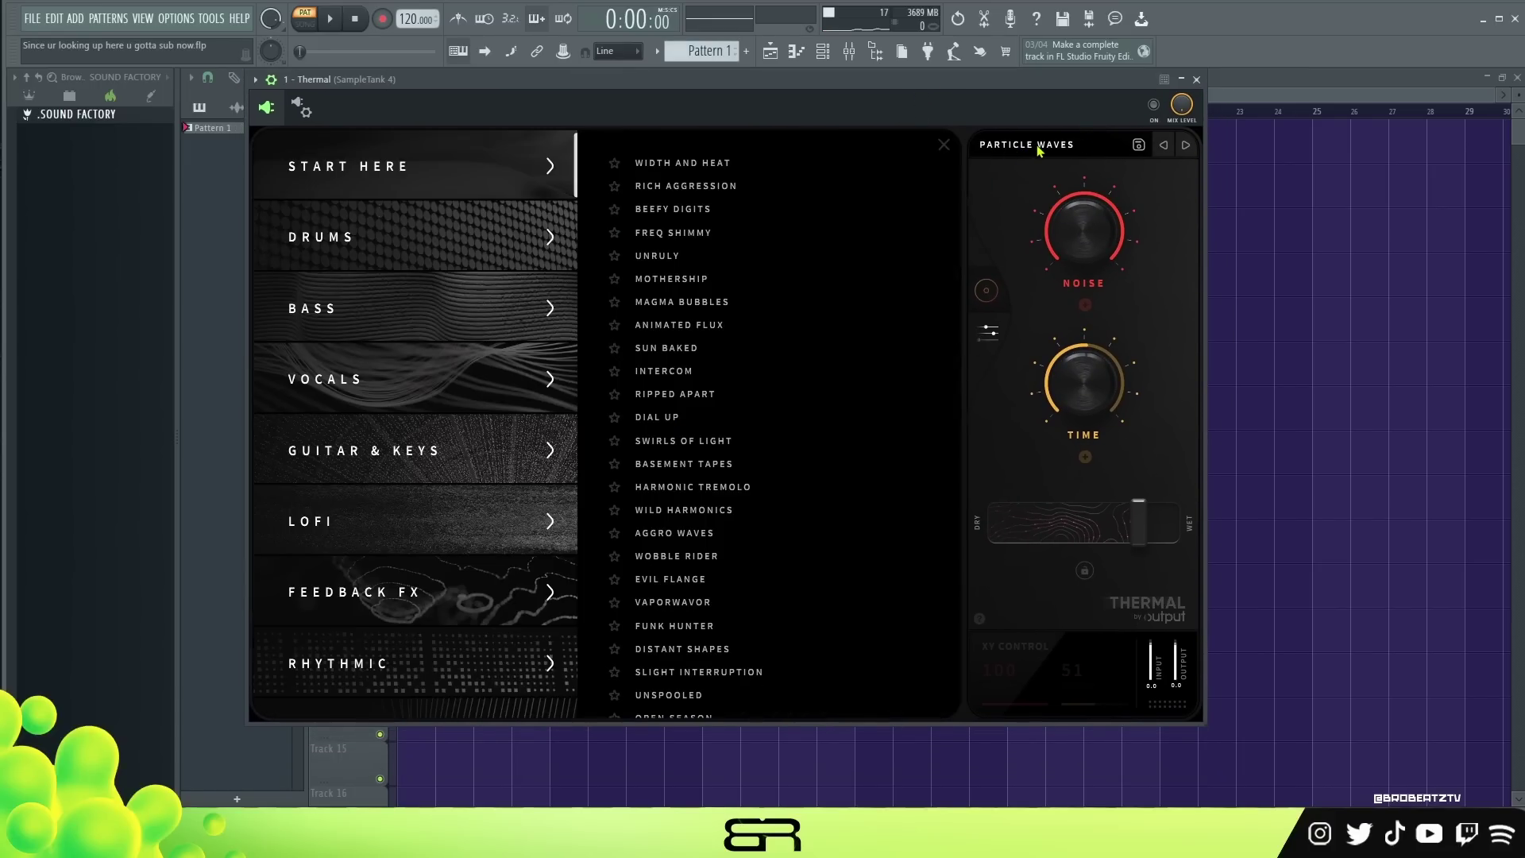
{"action": "scroll", "coordinate": [794, 294], "scroll_direction": "down", "scroll_amount": 1}
{"action": "scroll", "coordinate": [794, 286], "scroll_direction": "up", "scroll_amount": 1}
Step: Browse Thermal's Drums, Vocals, and Guitar & Keys presets and locate Particle Waves in the Lofi category
{"action": "left_click", "coordinate": [485, 238]}
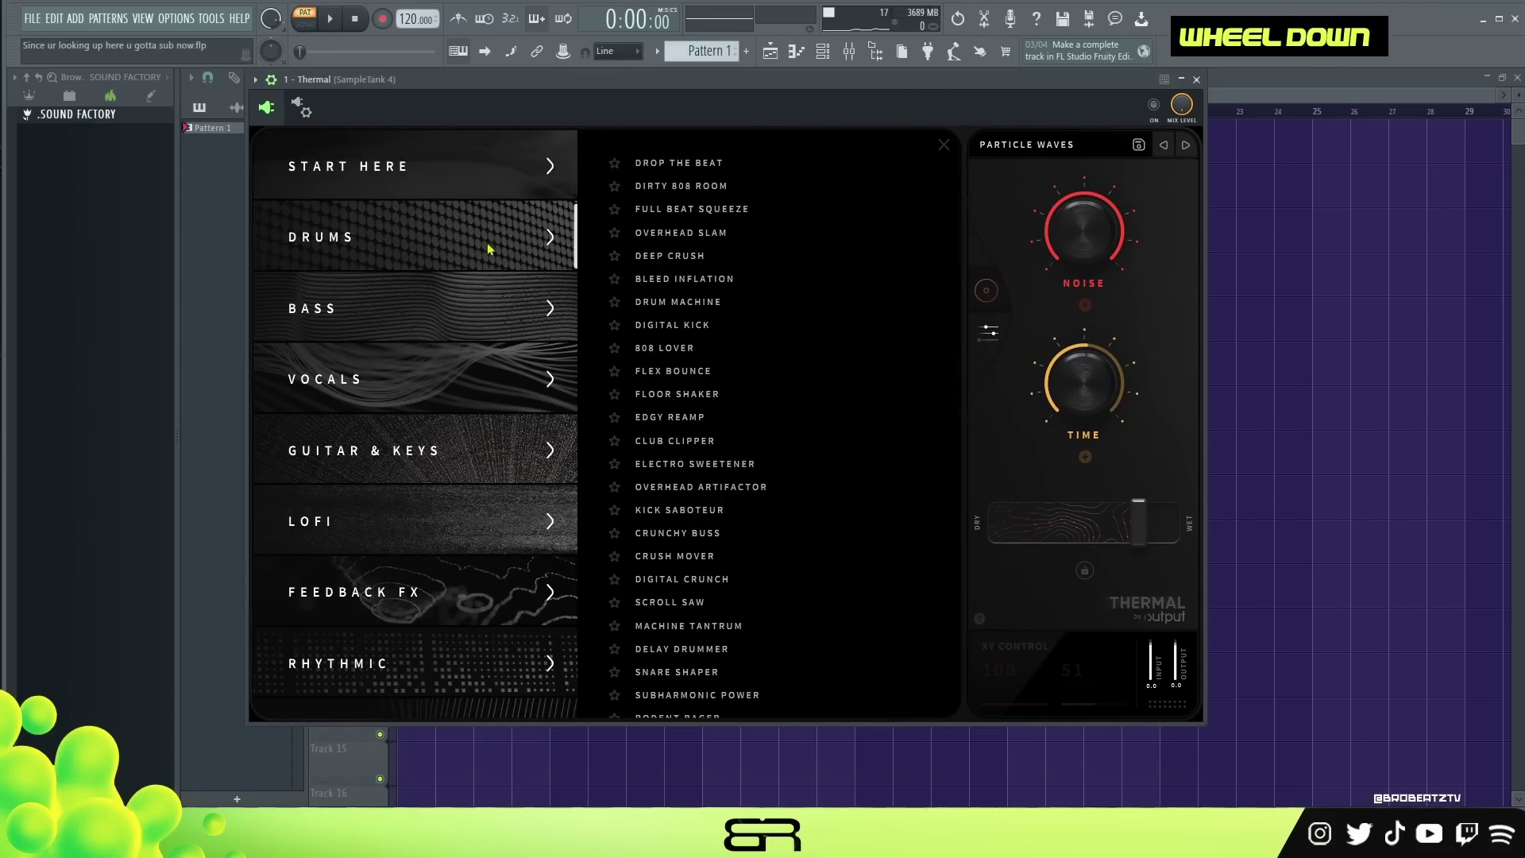
{"action": "left_click", "coordinate": [433, 354]}
{"action": "scroll", "coordinate": [698, 426], "scroll_direction": "down", "scroll_amount": 3}
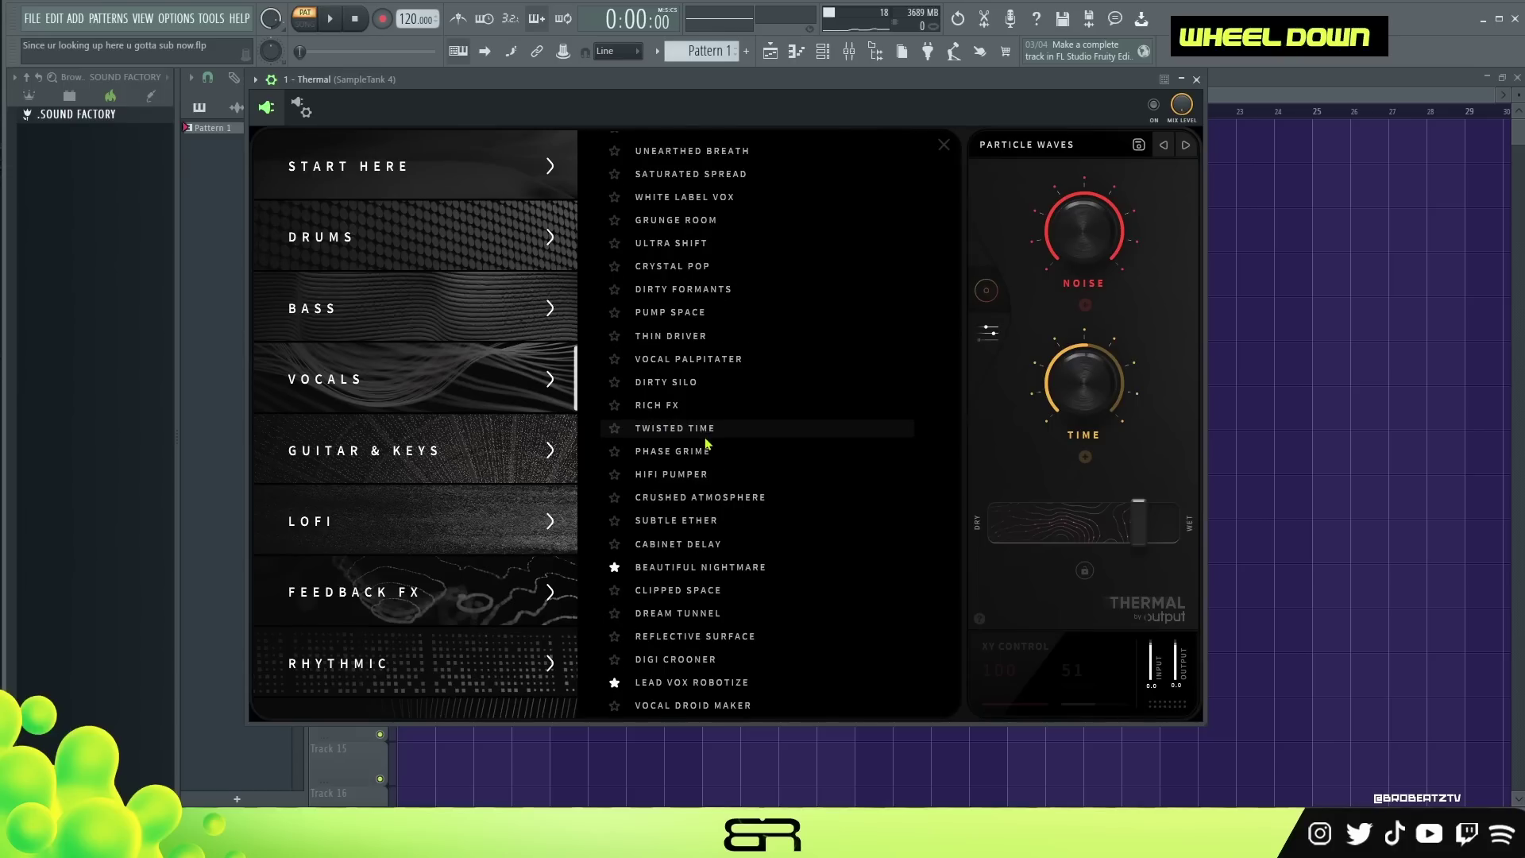
{"action": "scroll", "coordinate": [698, 426], "scroll_direction": "up", "scroll_amount": 3}
{"action": "left_click", "coordinate": [434, 478]}
{"action": "left_click", "coordinate": [473, 517]}
{"action": "scroll", "coordinate": [667, 432], "scroll_direction": "down", "scroll_amount": 1}
{"action": "scroll", "coordinate": [667, 433], "scroll_direction": "up", "scroll_amount": 1}
{"action": "left_click", "coordinate": [614, 487]}
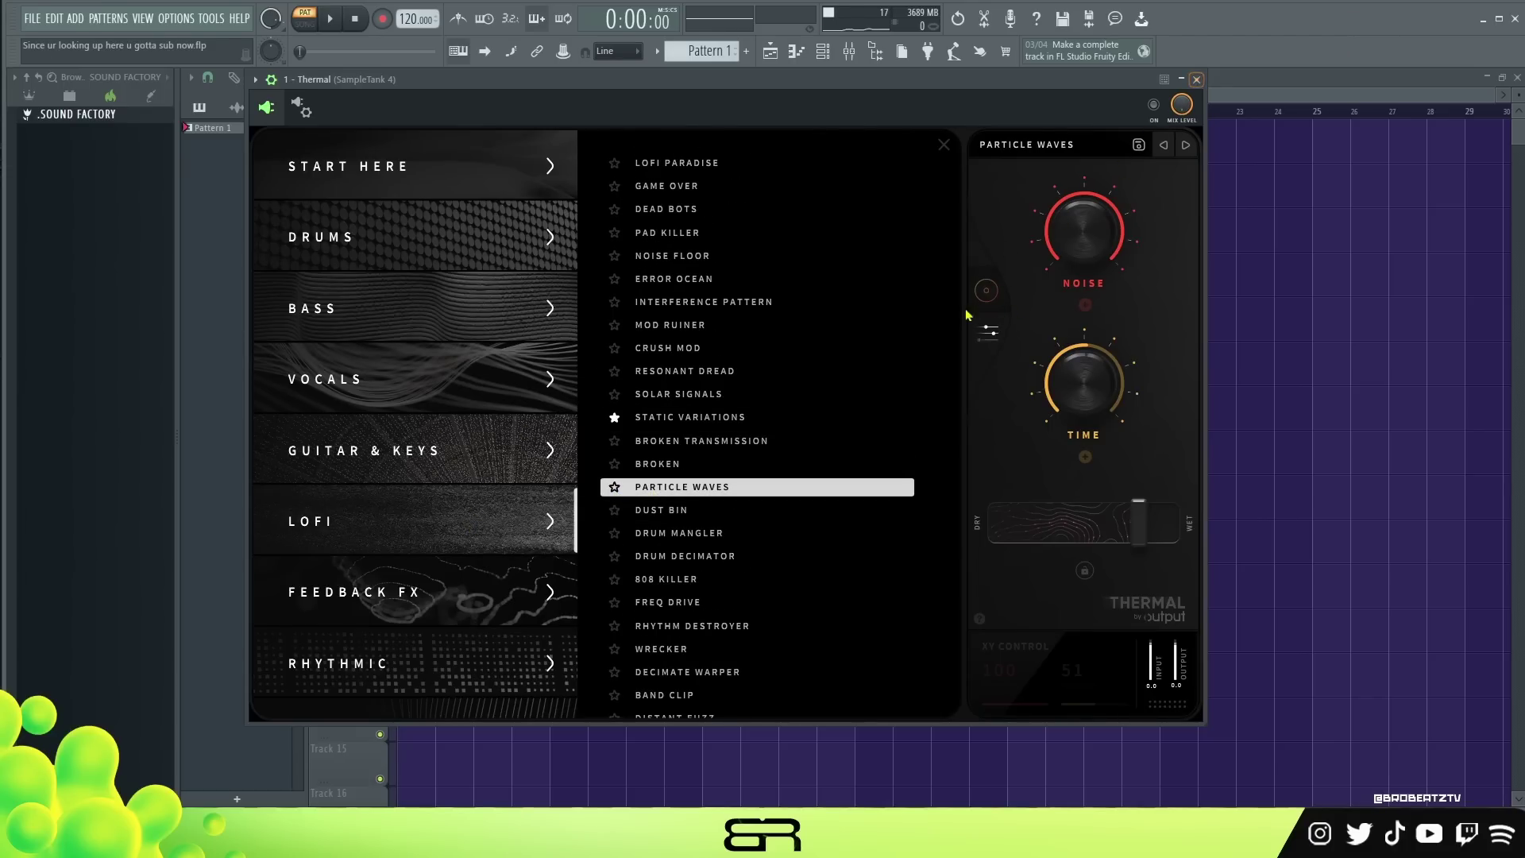
Step: Examine Thermal's stage and modulation settings for Particle Waves, return to its main view and close the effect
{"action": "left_click", "coordinate": [989, 332]}
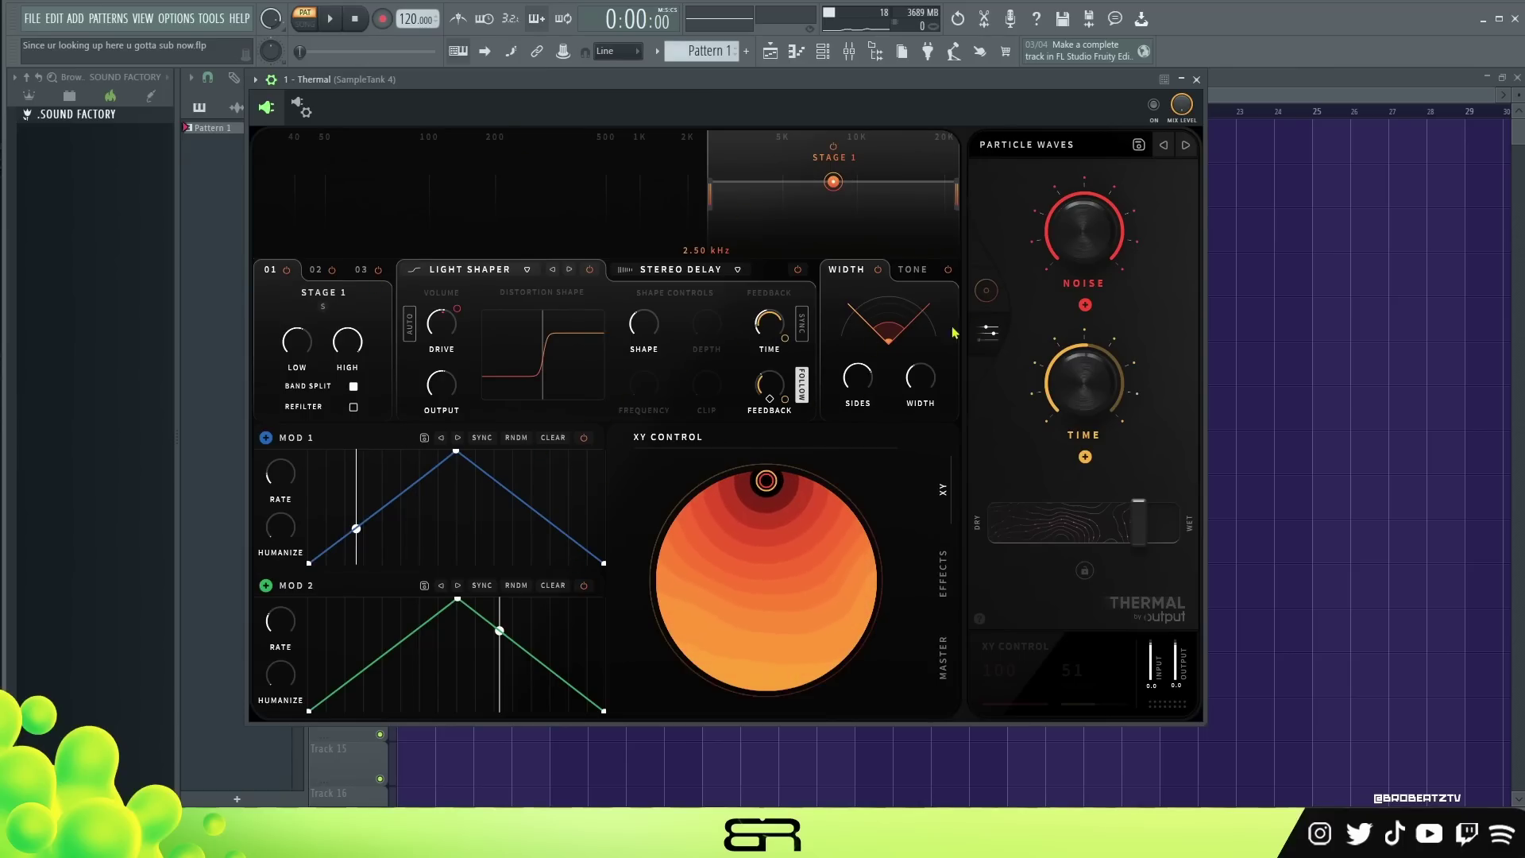
{"action": "left_click", "coordinate": [985, 292]}
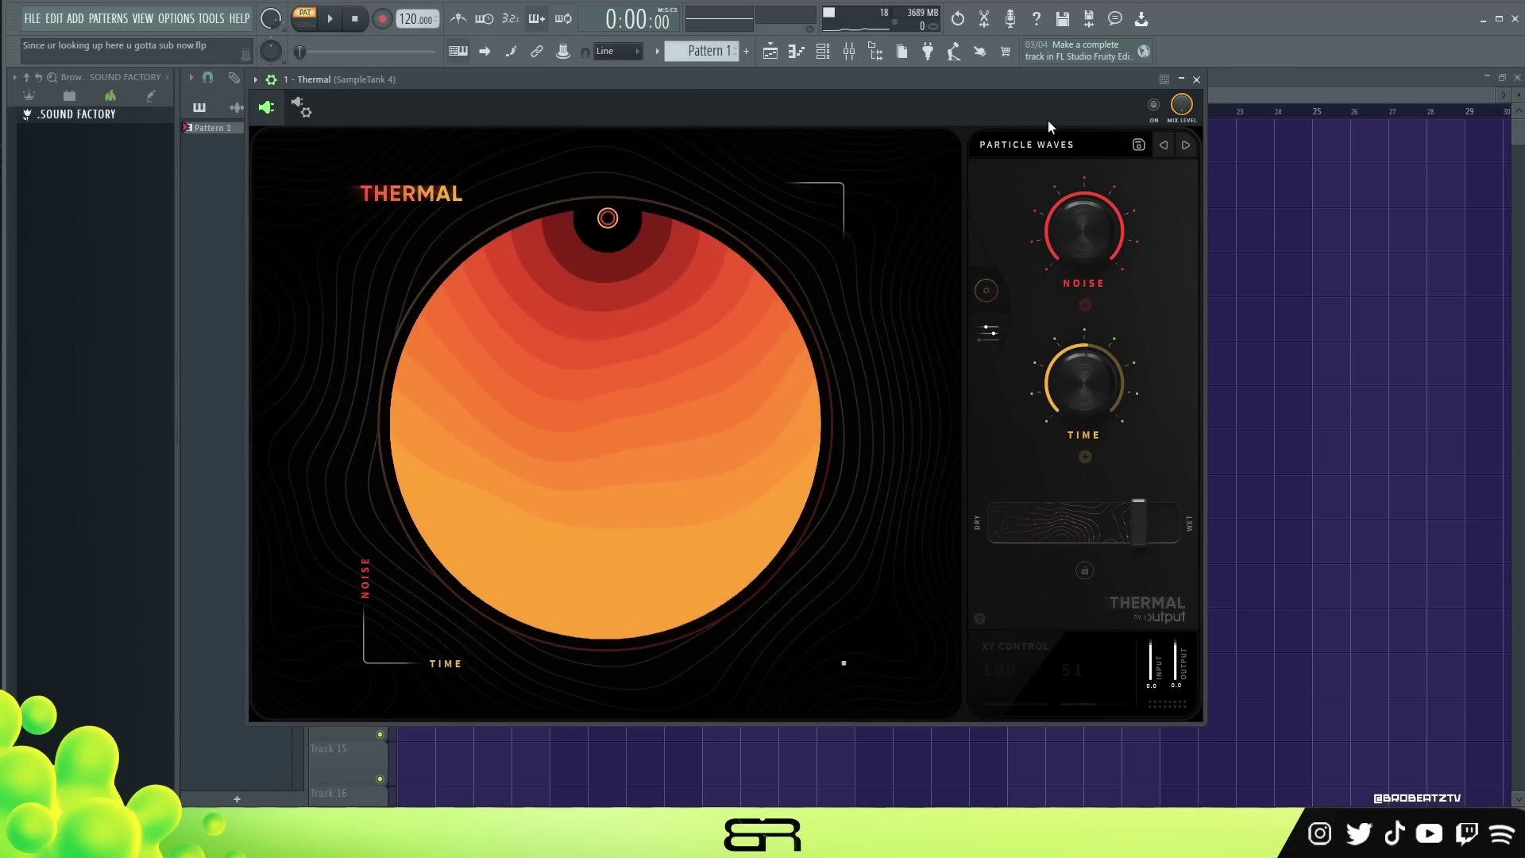
{"action": "left_click", "coordinate": [1197, 81]}
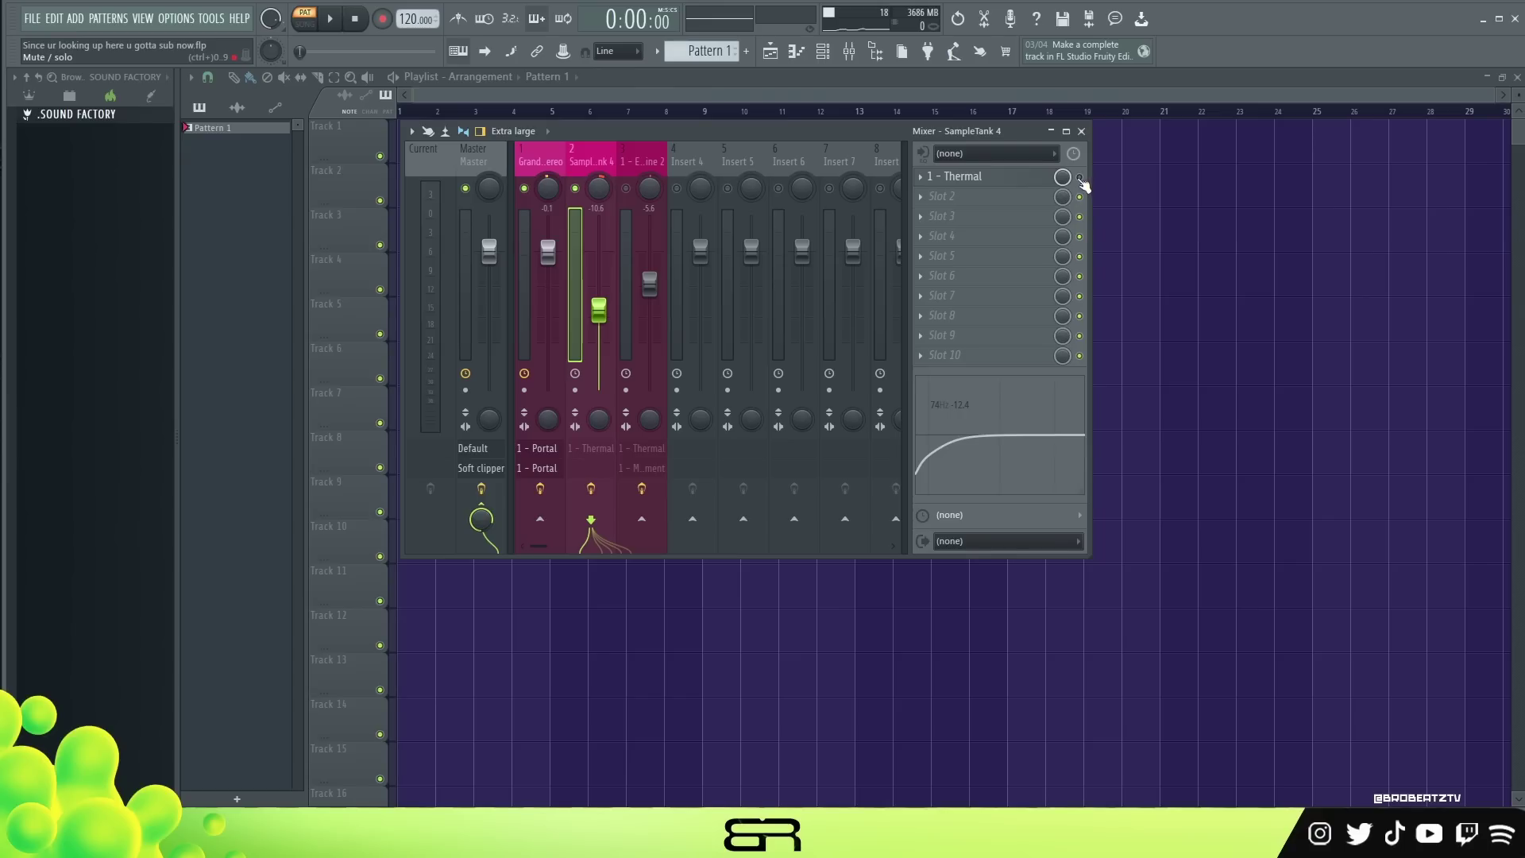
Step: Mute the piano to isolate SampleTank 4 and play it with Thermal bypassed, then with Thermal enabled
{"action": "left_click", "coordinate": [525, 195]}
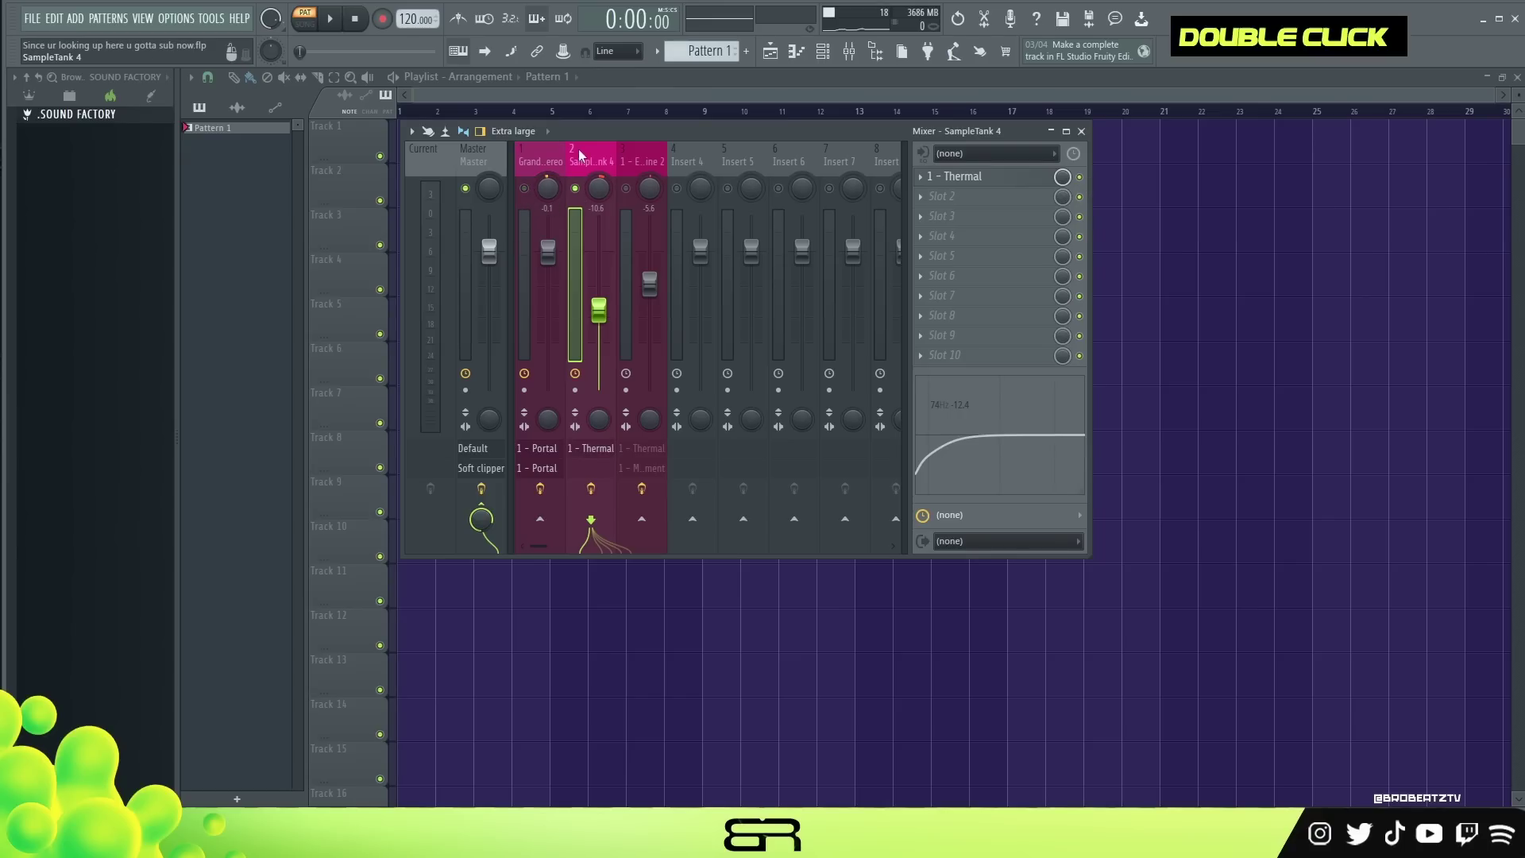
{"action": "left_click", "coordinate": [1079, 177]}
{"action": "key", "text": "space"}
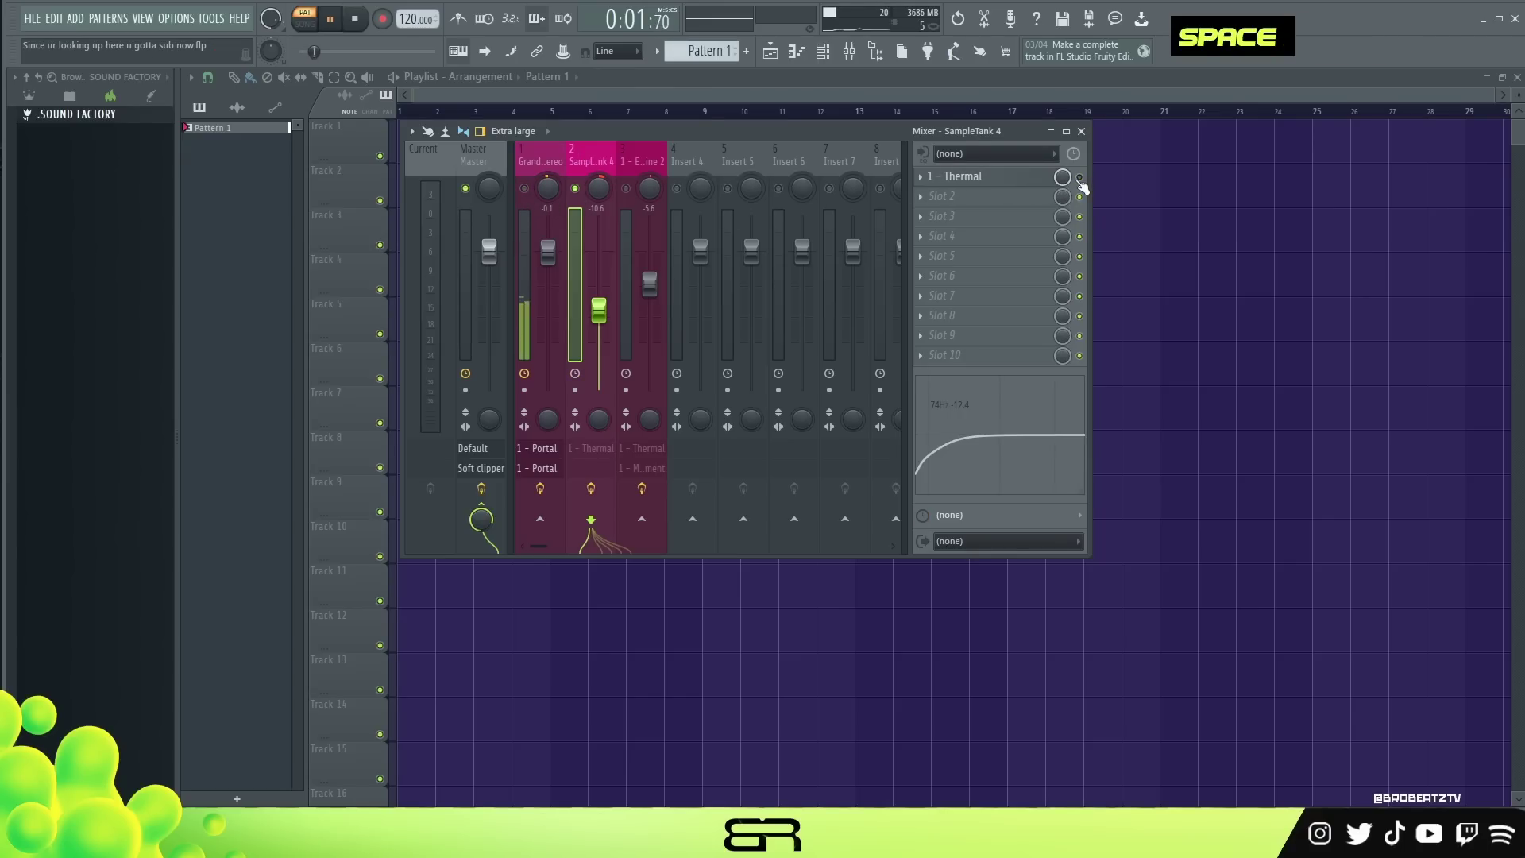
{"action": "key", "text": "space"}
{"action": "left_click", "coordinate": [1079, 176]}
{"action": "key", "text": "space"}
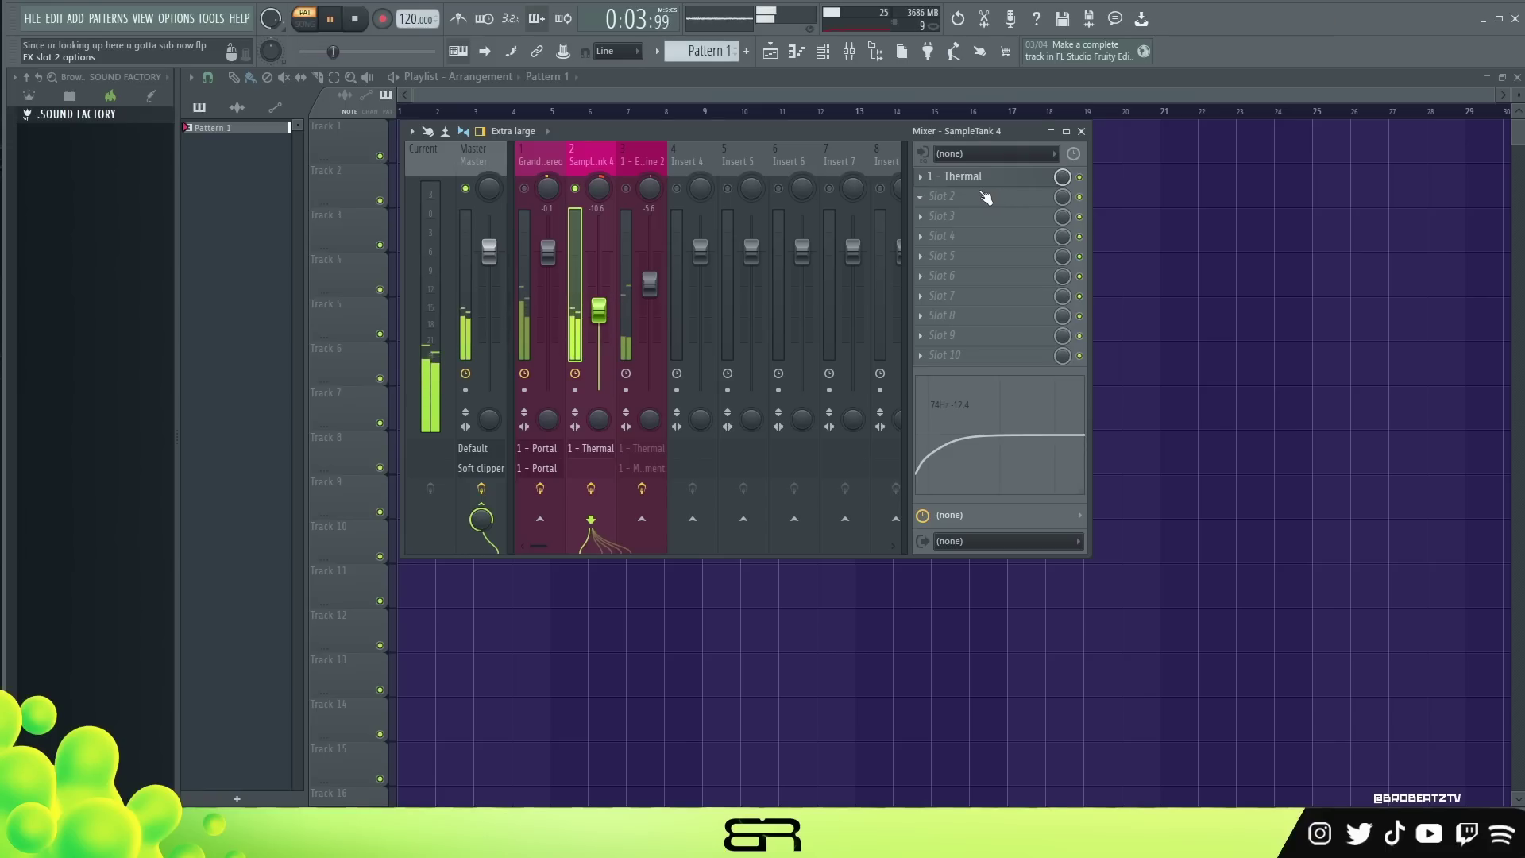
{"action": "key", "text": "space"}
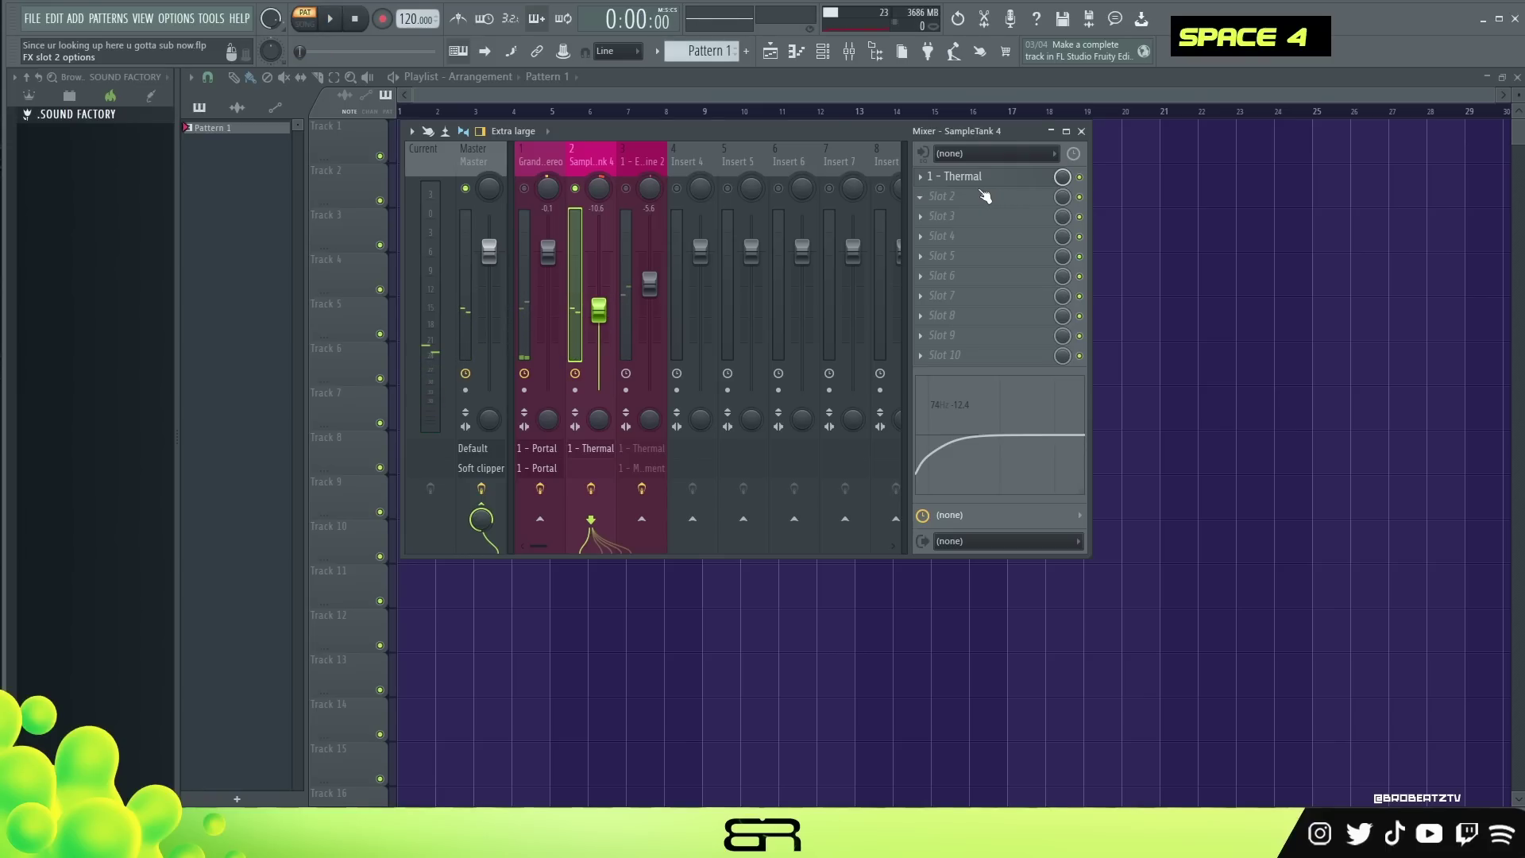
Step: Inspect the Thermal effect on the Engine 2 track, locate its Static Variations preset in the Lofi category, and close it
{"action": "left_click", "coordinate": [635, 196]}
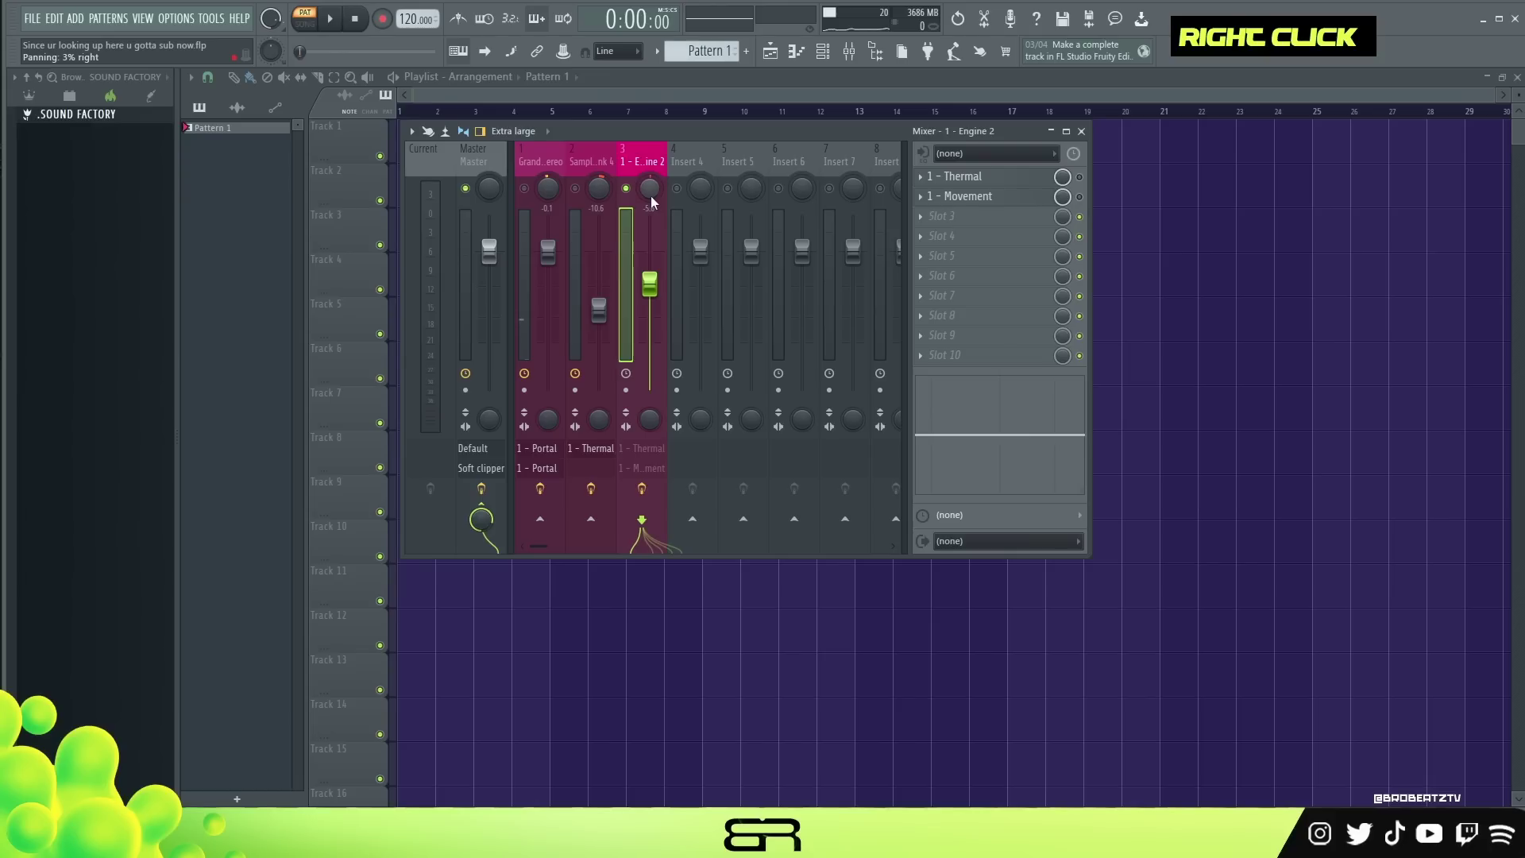
{"action": "left_click", "coordinate": [963, 177]}
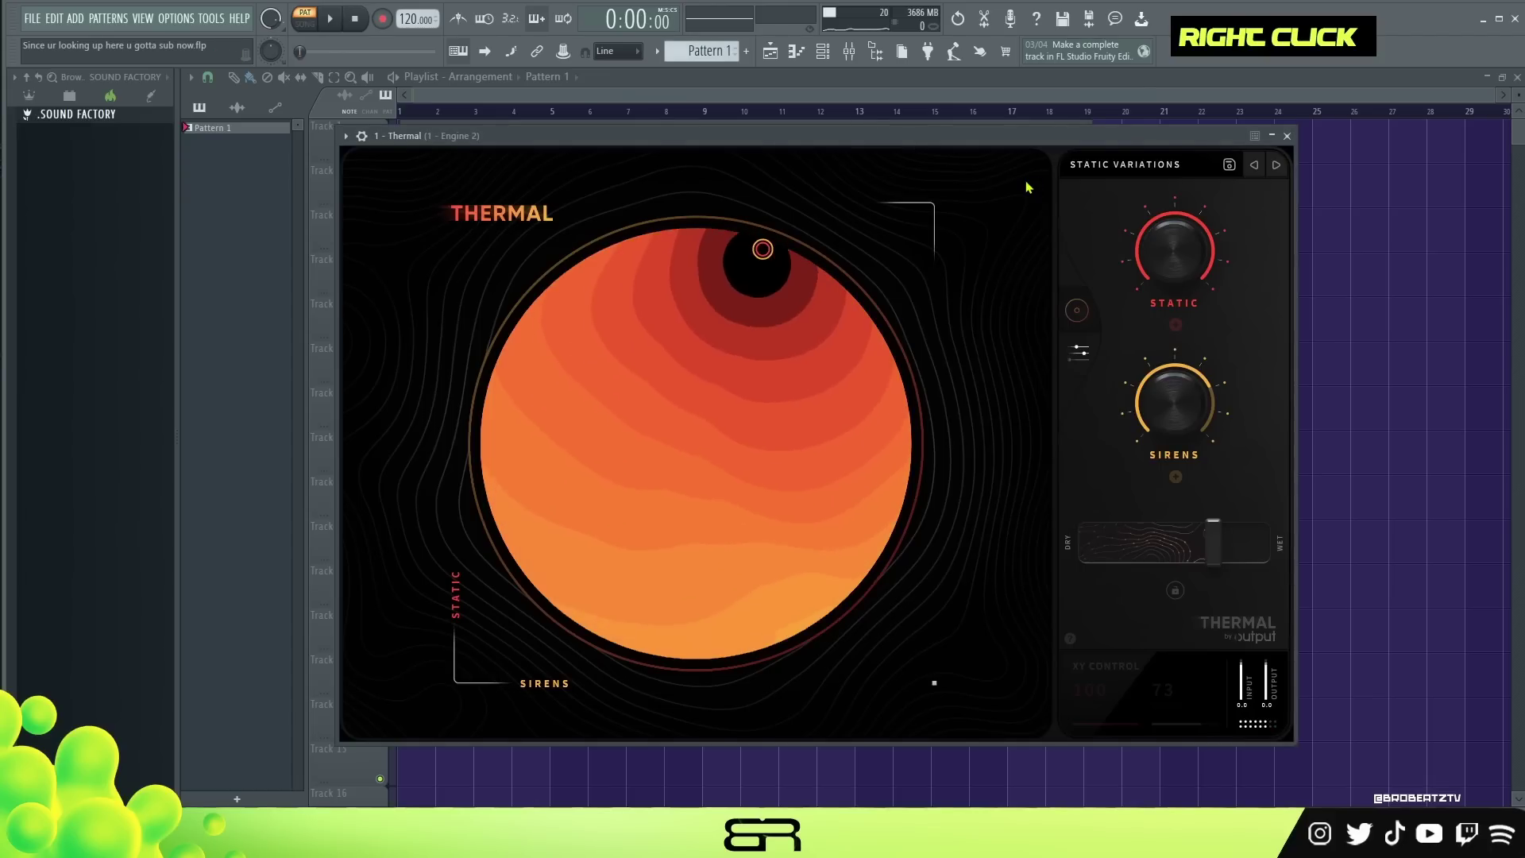
{"action": "left_click", "coordinate": [1108, 167]}
{"action": "left_click", "coordinate": [553, 487]}
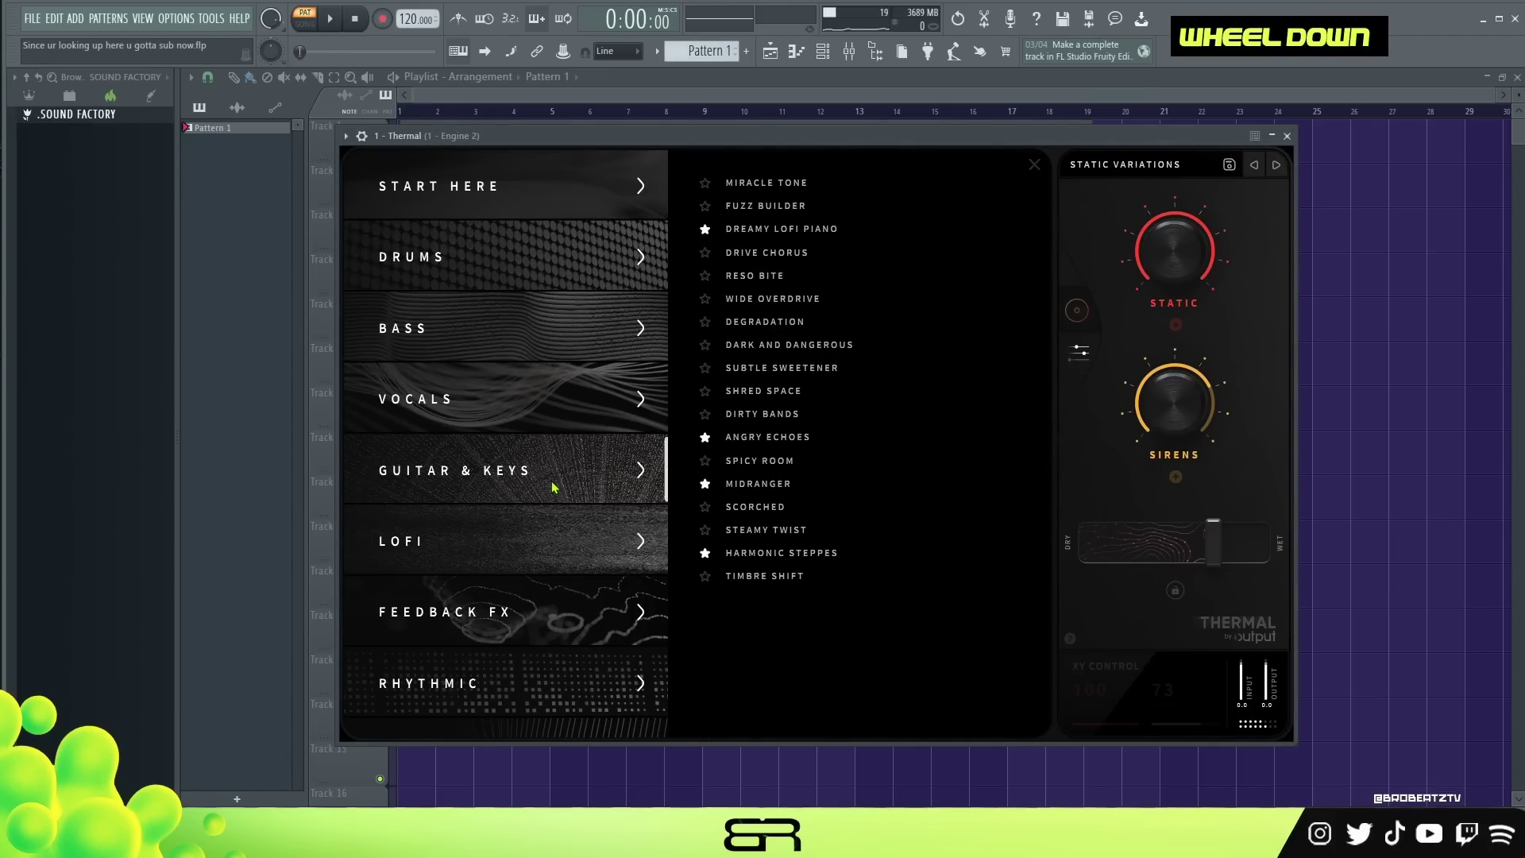
{"action": "scroll", "coordinate": [770, 463], "scroll_direction": "up", "scroll_amount": 1}
{"action": "left_click", "coordinate": [596, 534]}
{"action": "scroll", "coordinate": [751, 469], "scroll_direction": "down", "scroll_amount": 2}
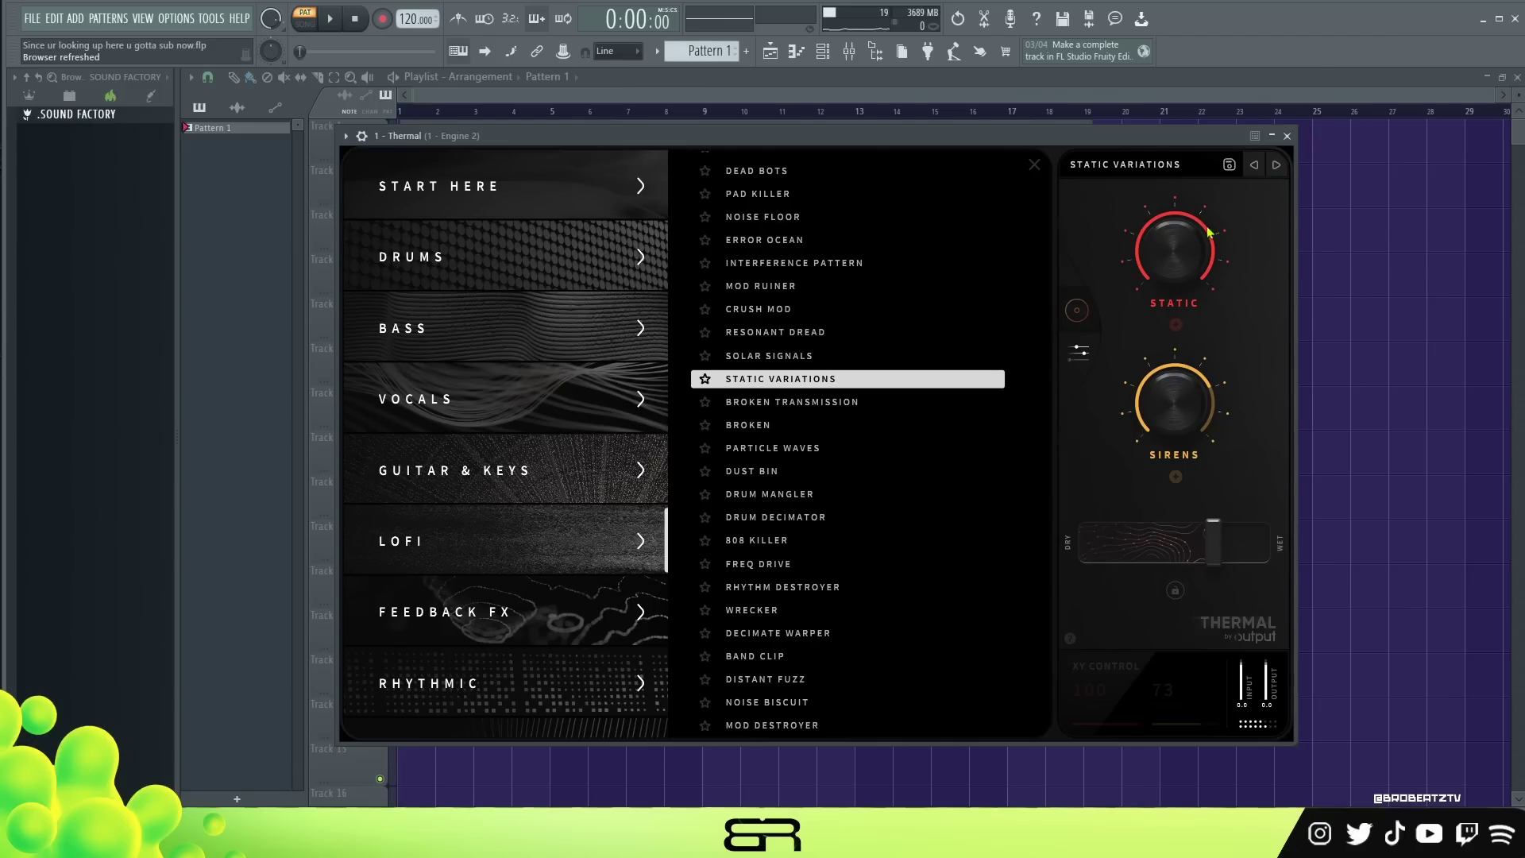
{"action": "left_click", "coordinate": [1287, 135]}
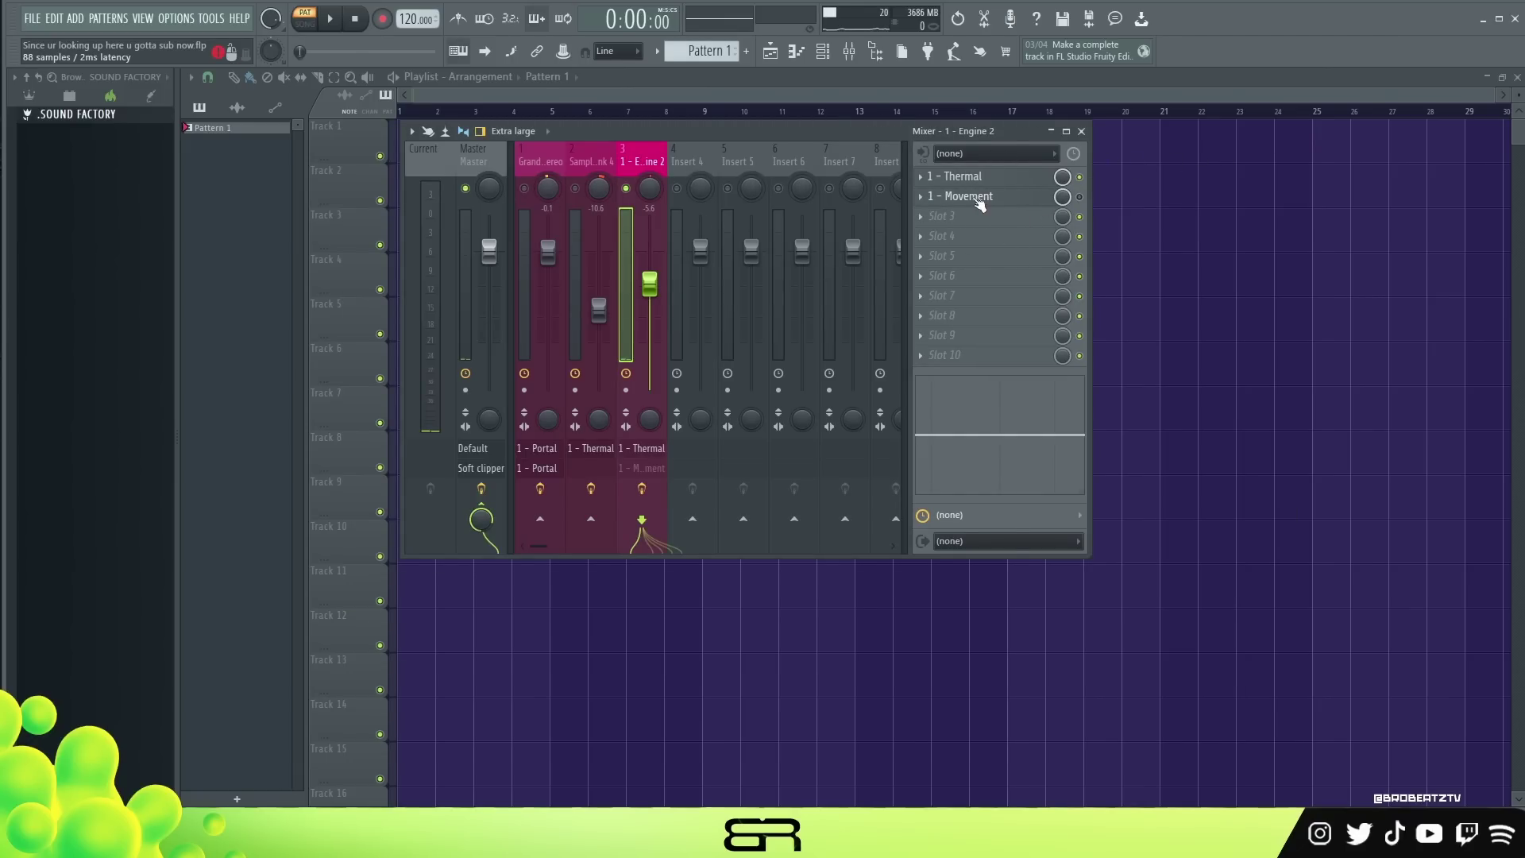
Step: Audition Engine 2 with Thermal, view Movement's Into the Void preset, and replay the track with both effects enabled
{"action": "key", "text": "space"}
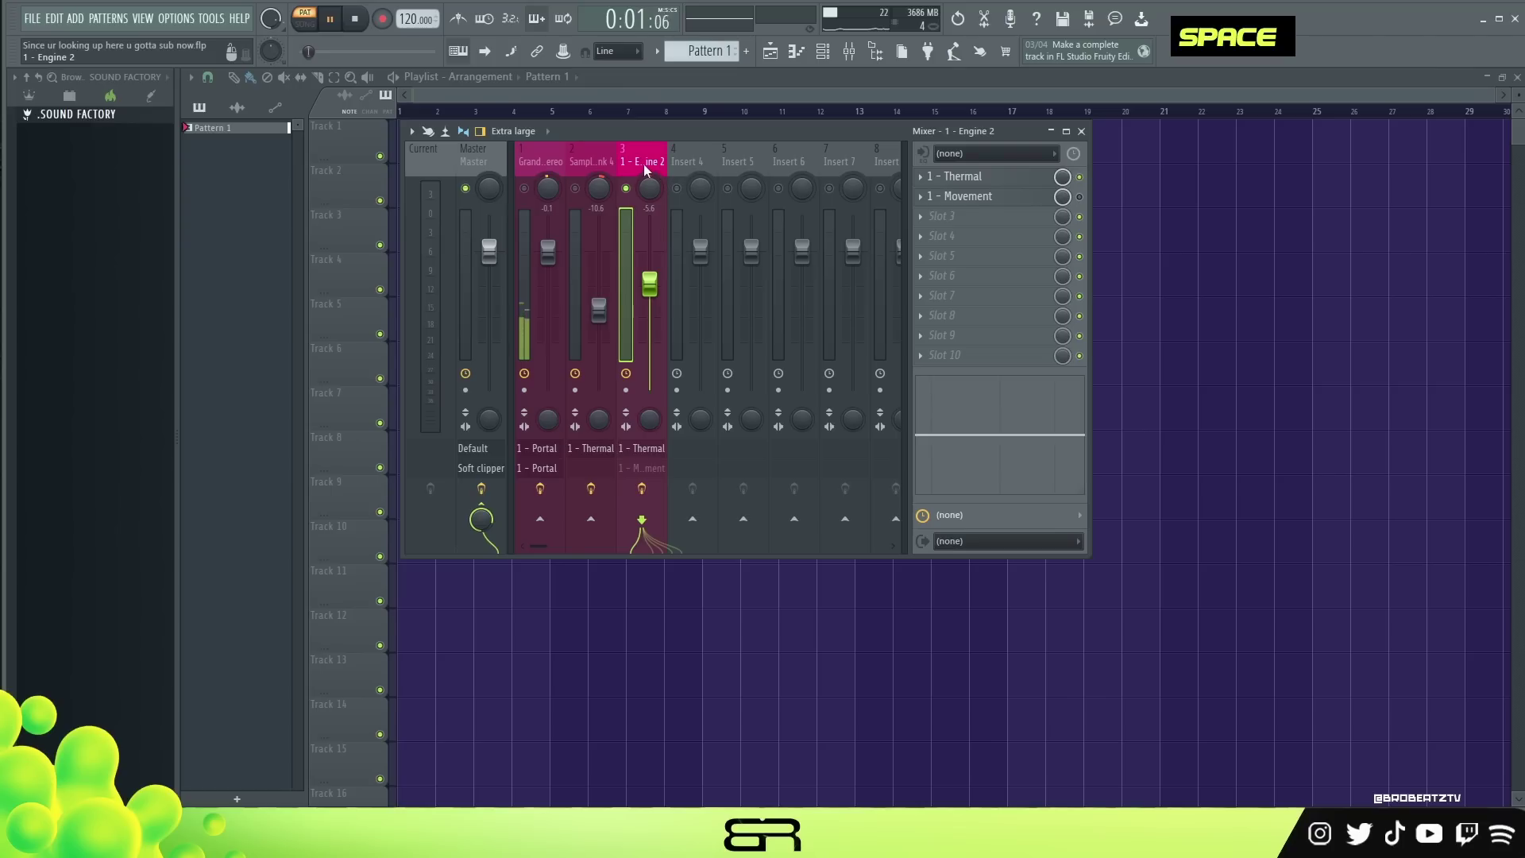
{"action": "left_click", "coordinate": [1079, 176]}
{"action": "double_click", "coordinate": [983, 196]}
{"action": "key", "text": "space"}
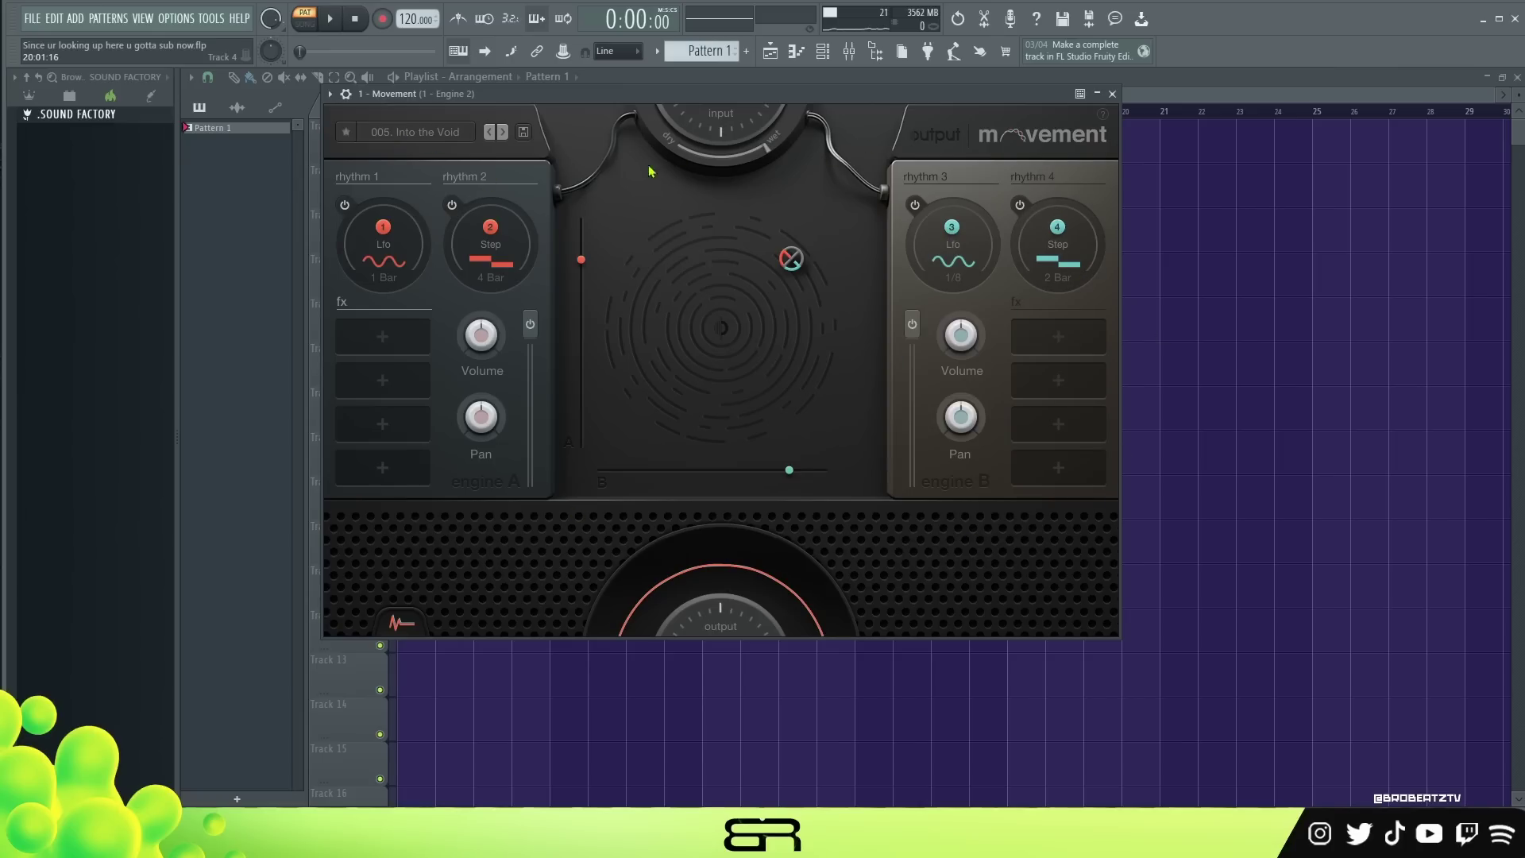
{"action": "left_click", "coordinate": [1112, 94]}
{"action": "key", "text": "space"}
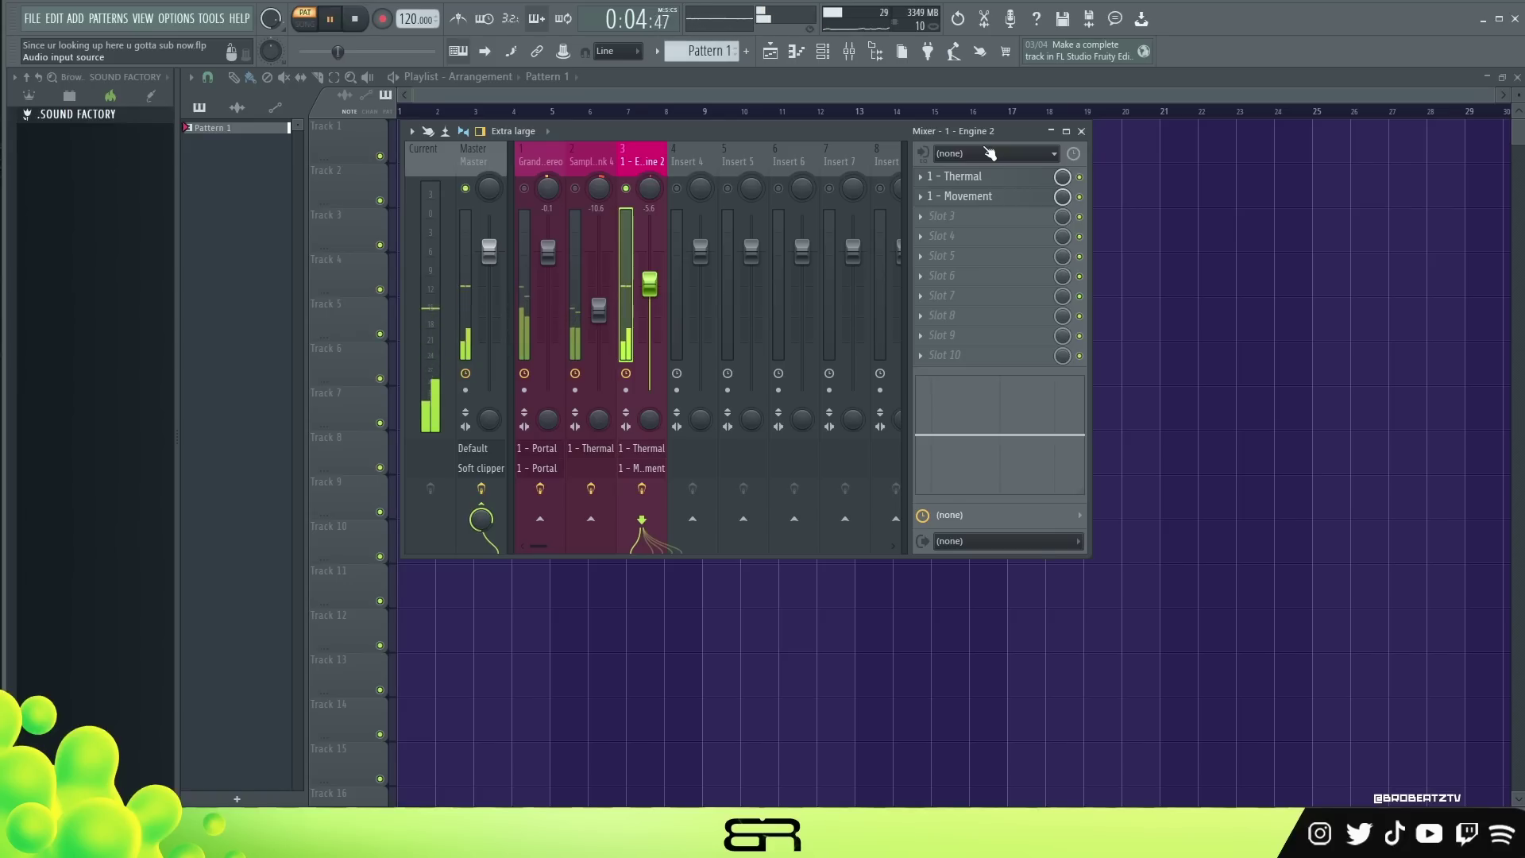
{"action": "key", "text": "space"}
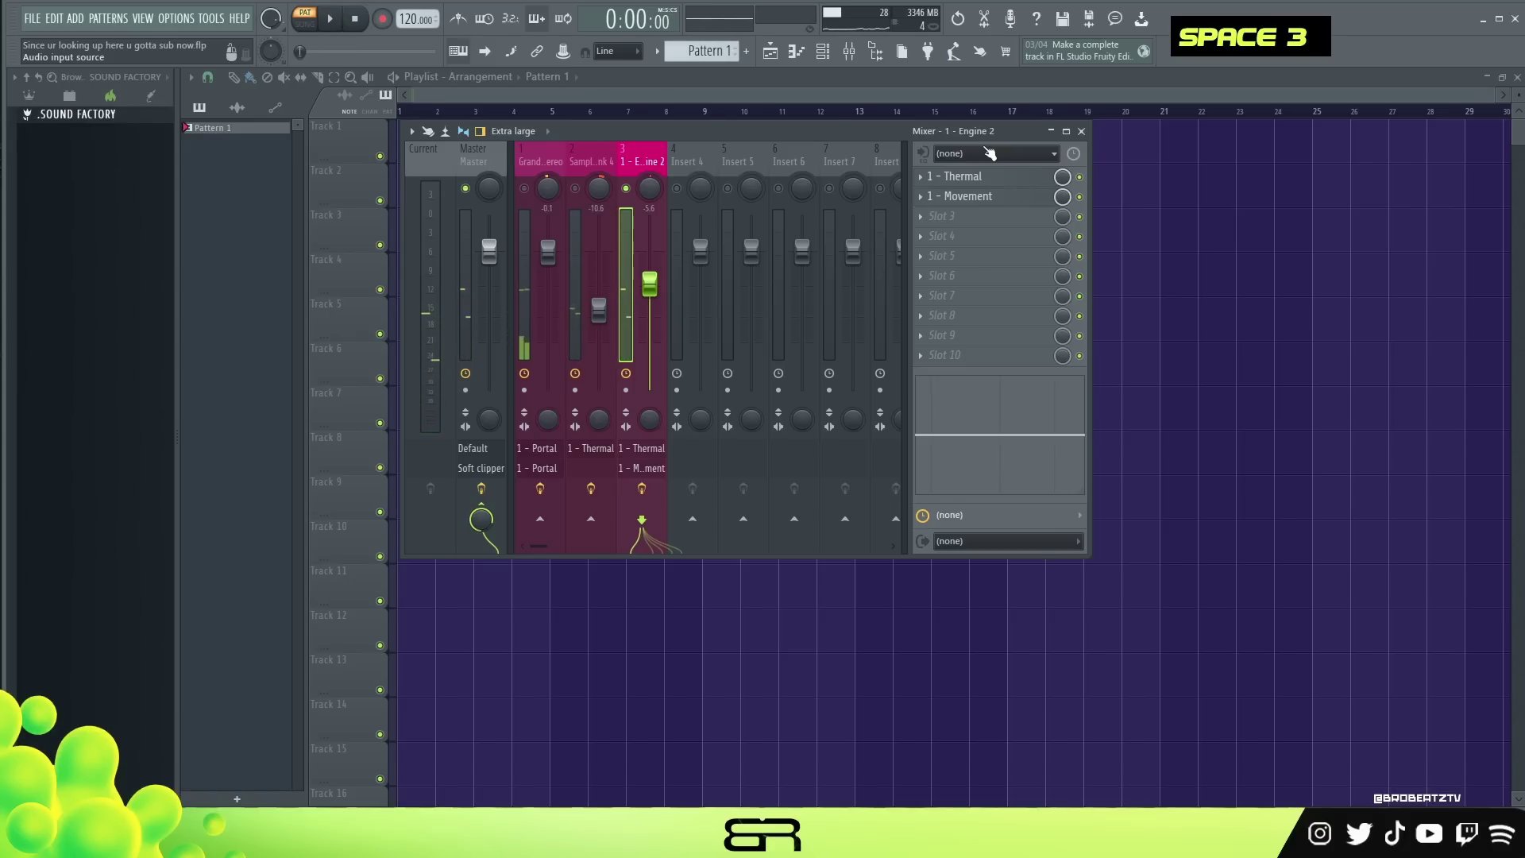
Step: Unmute all the mixer tracks and check the Parametric EQ 2 on the master track
{"action": "double_click", "coordinate": [534, 194]}
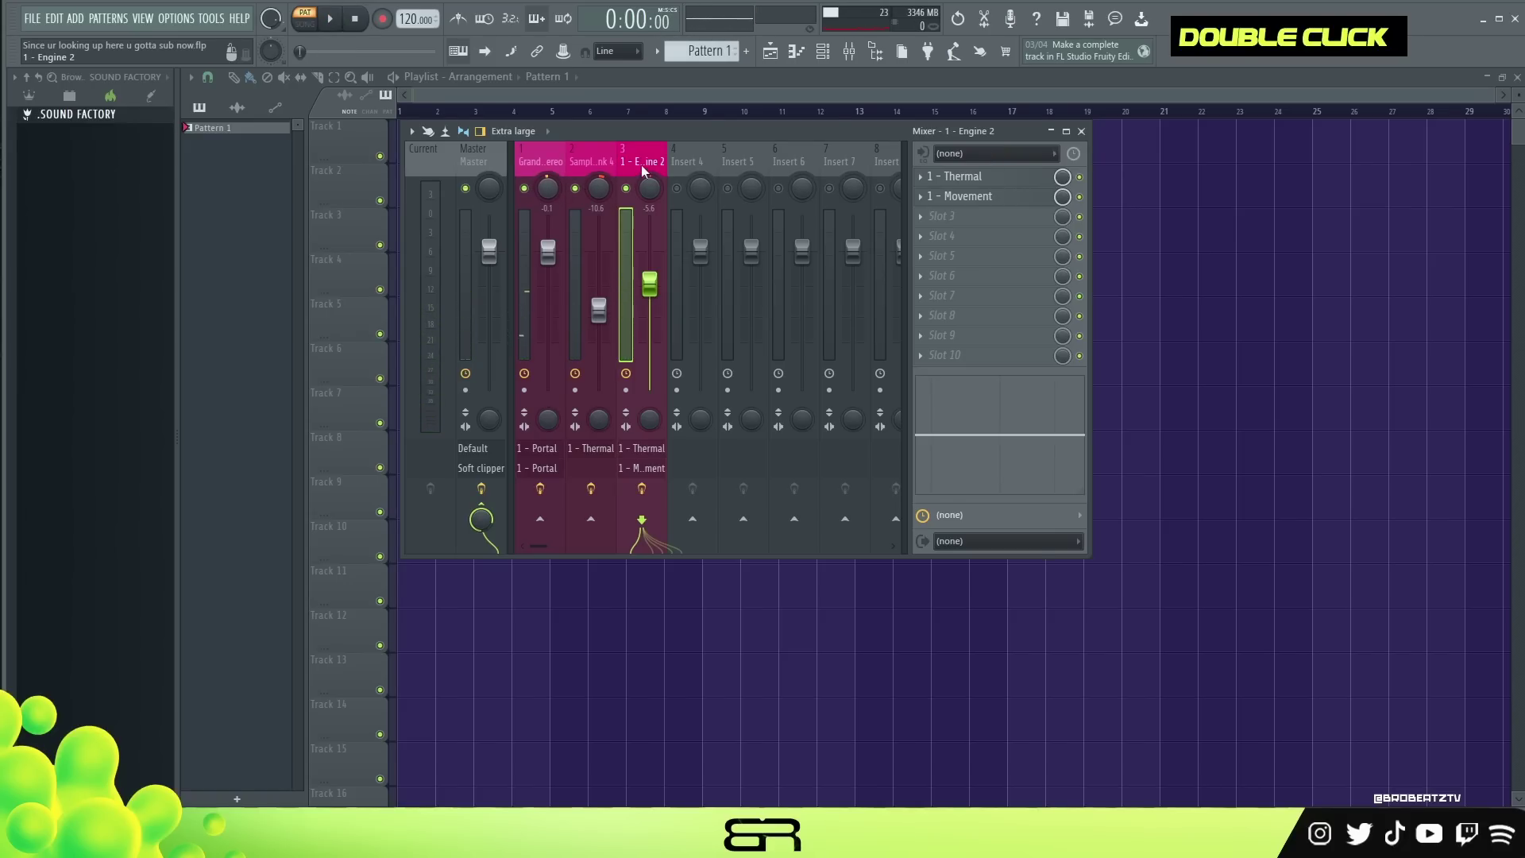
{"action": "left_click", "coordinate": [478, 169]}
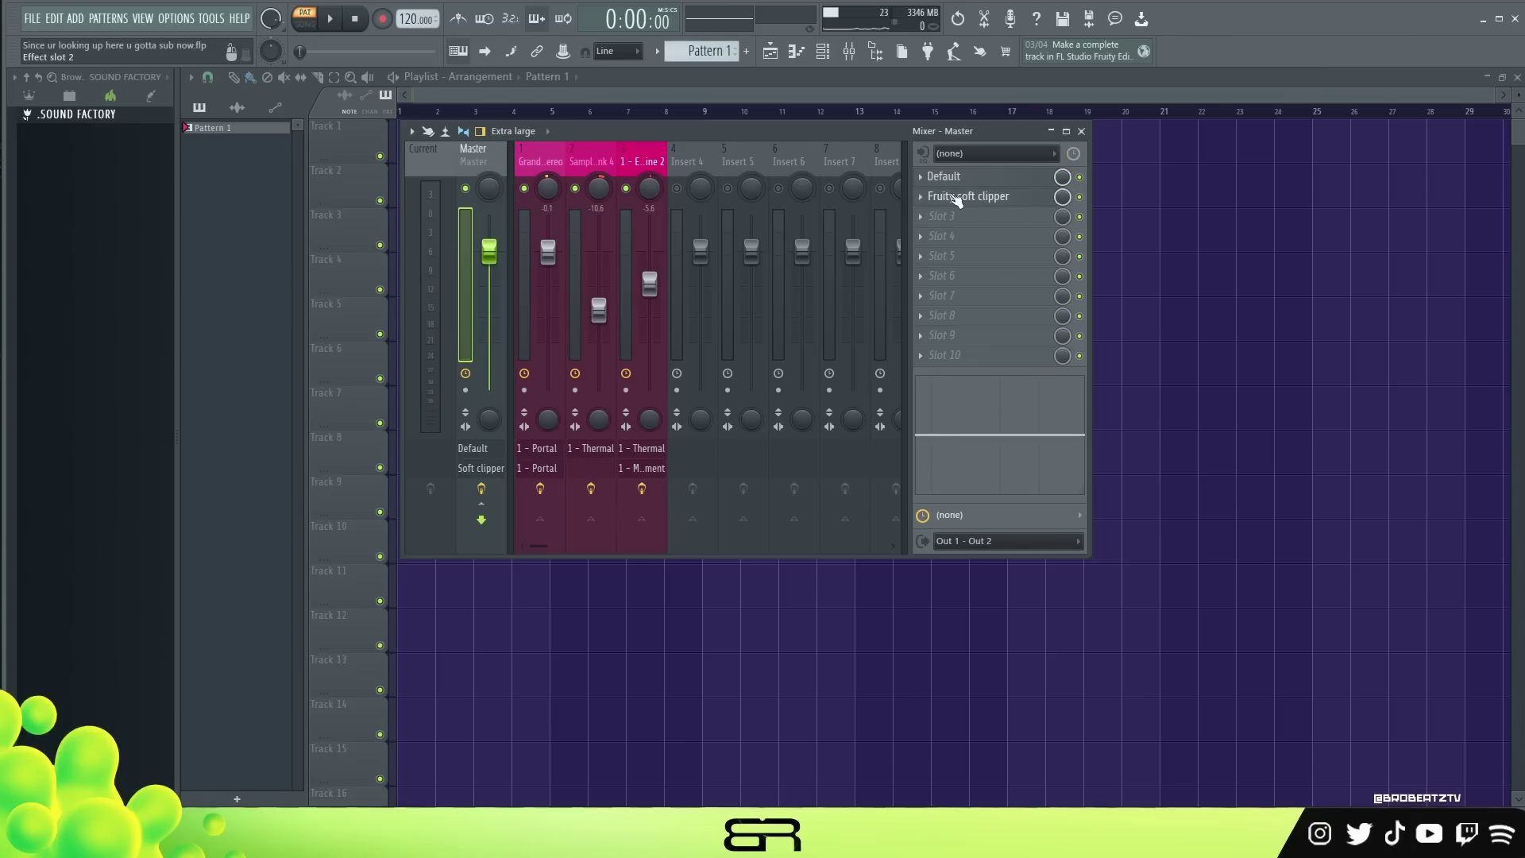
{"action": "left_click", "coordinate": [964, 176]}
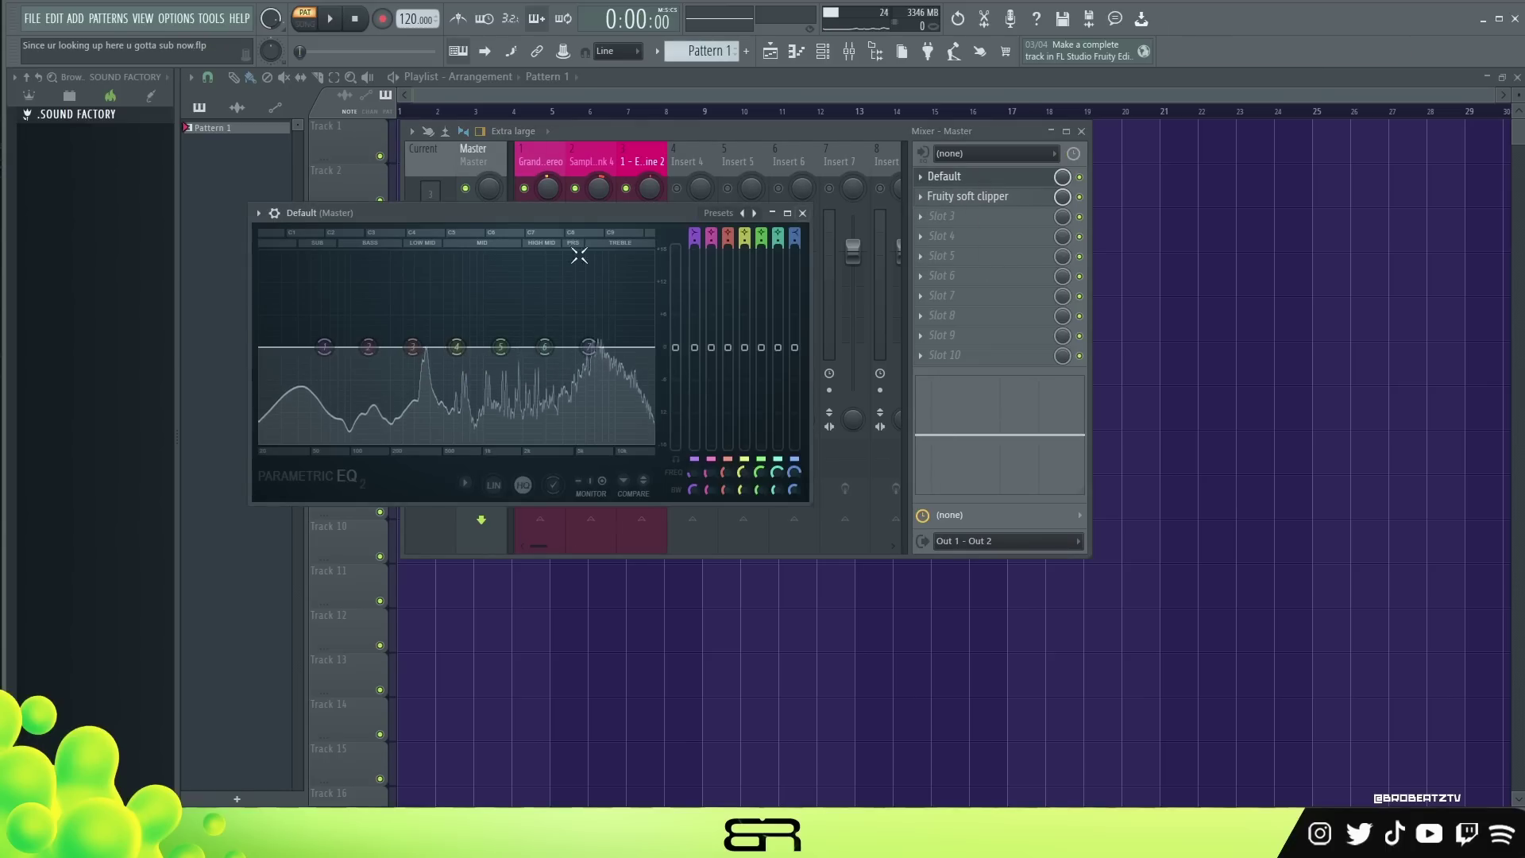
{"action": "left_click", "coordinate": [802, 213]}
Step: Play the full melody with the piano, SampleTank 4 and Engine 2 tracks all active
{"action": "double_click", "coordinate": [540, 161]}
{"action": "key", "text": "space"}
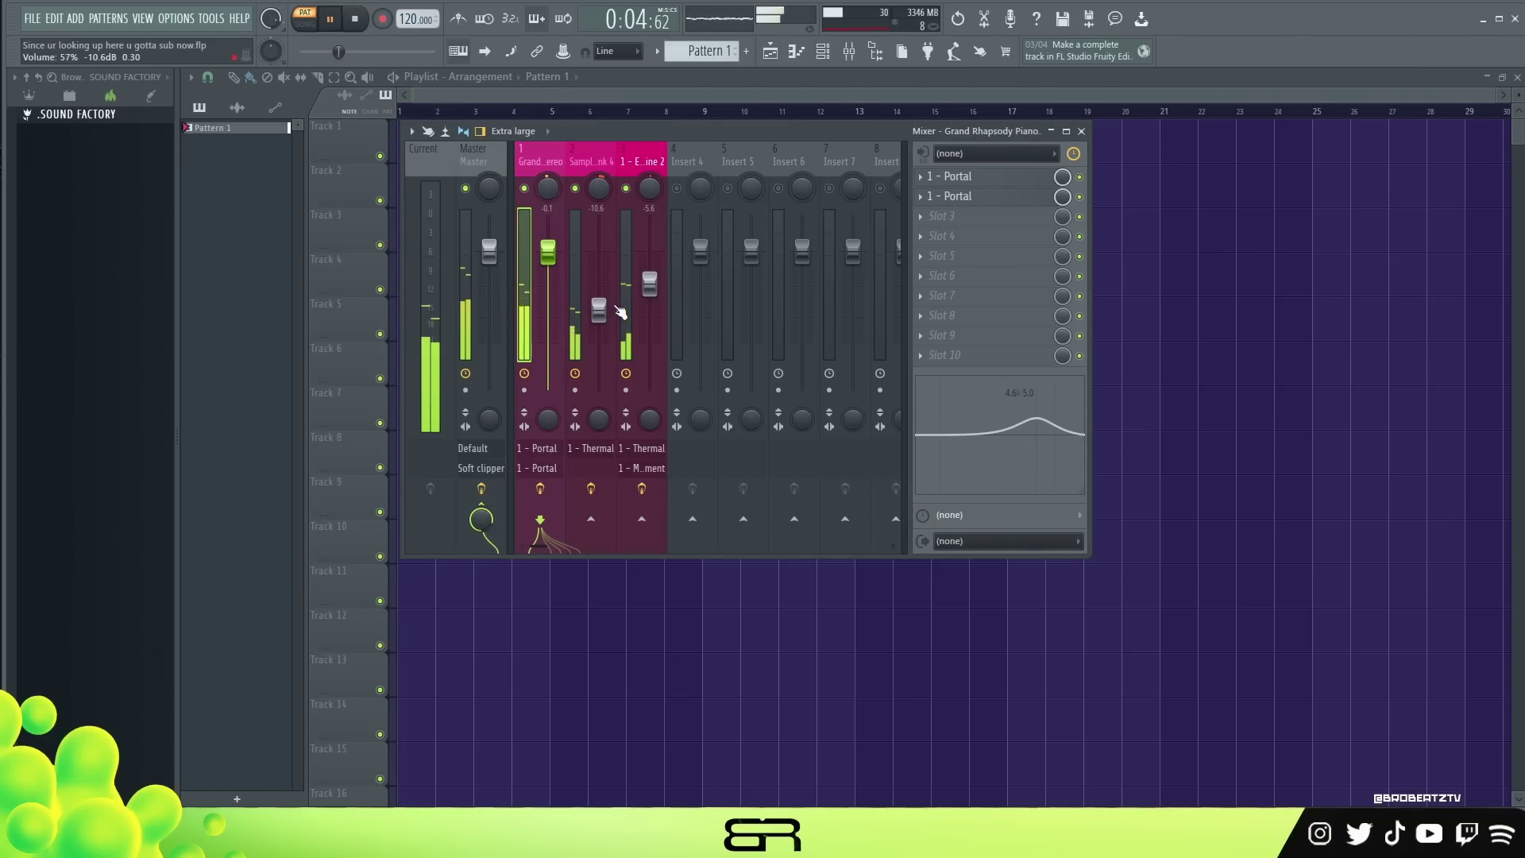
{"action": "key", "text": "space"}
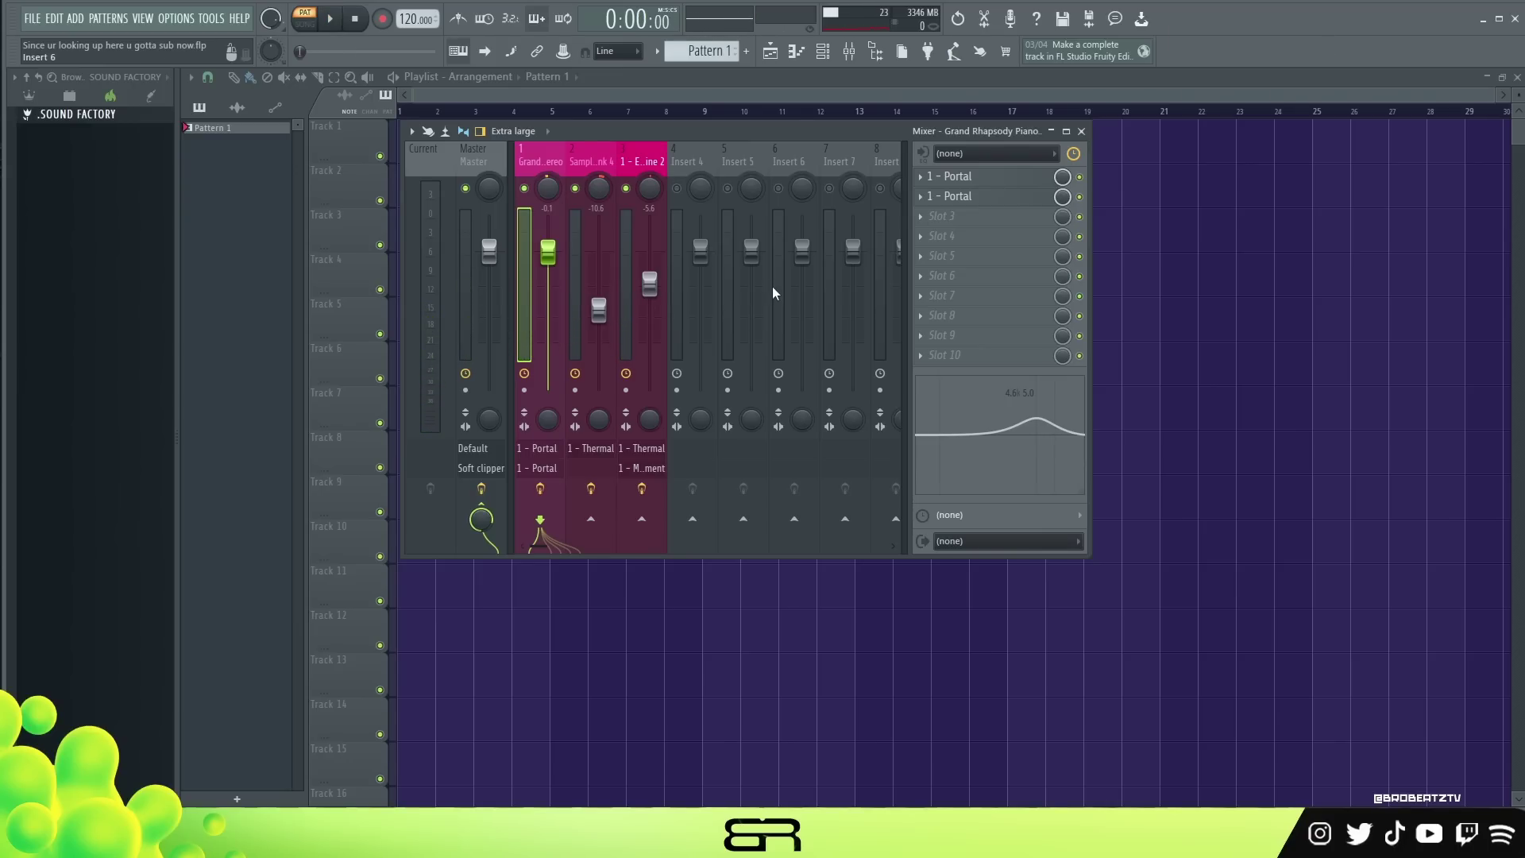
{"action": "mouse_move", "coordinate": [776, 142]}
{"action": "left_mouse_down"}
{"action": "mouse_move", "coordinate": [790, 150]}
{"action": "mouse_move", "coordinate": [775, 141]}
{"action": "left_mouse_up"}
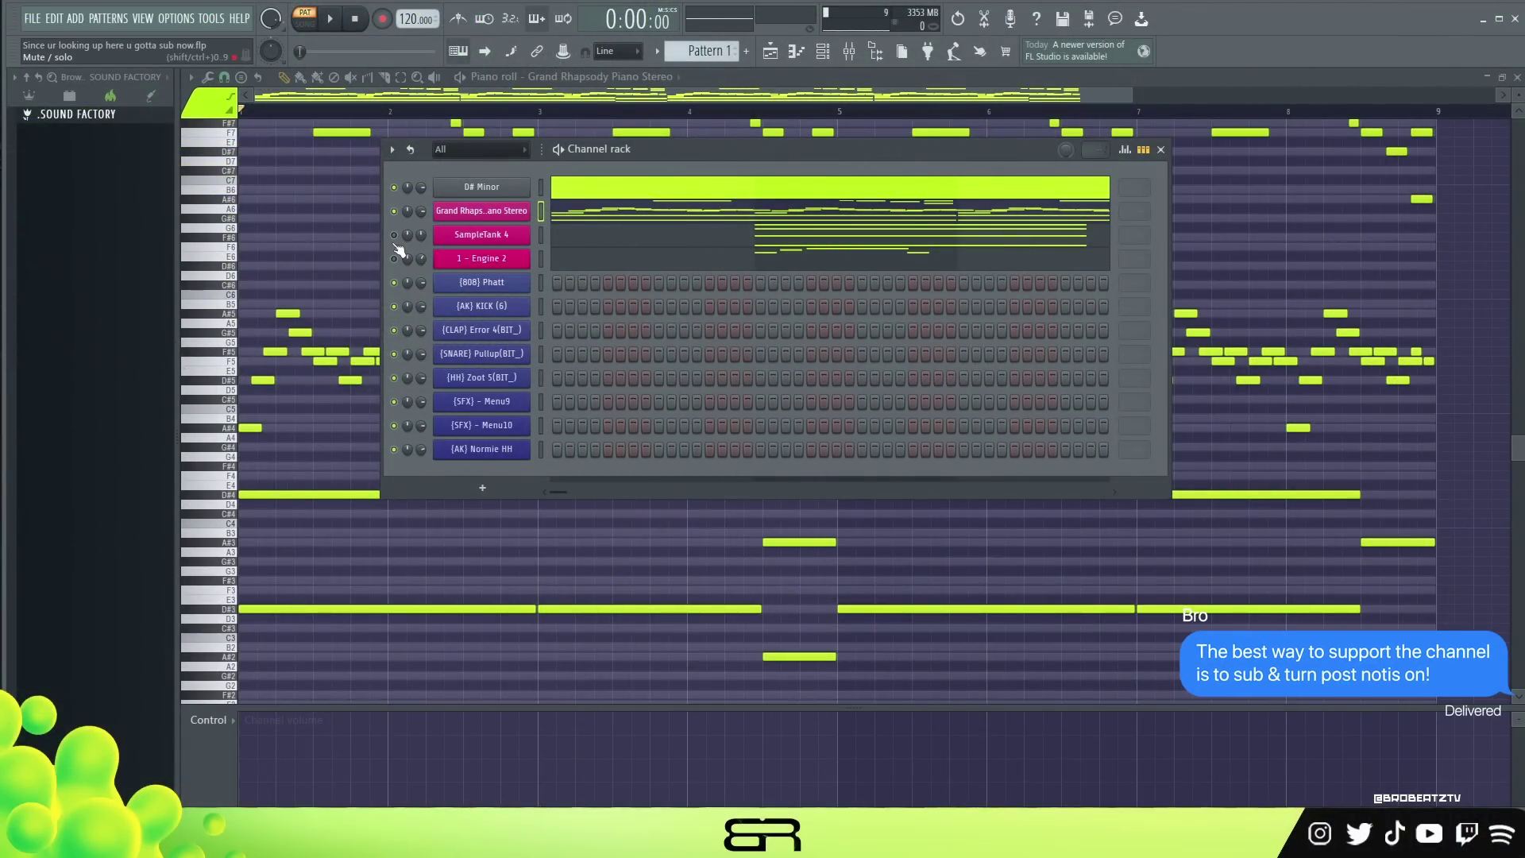
Step: Copy the piano's D#4 and A#3 bass notes from bars 1 to 4 into the (808) Phatt piano roll
{"action": "left_click_drag", "start_coordinate": [633, 150], "coordinate": [505, 154]}
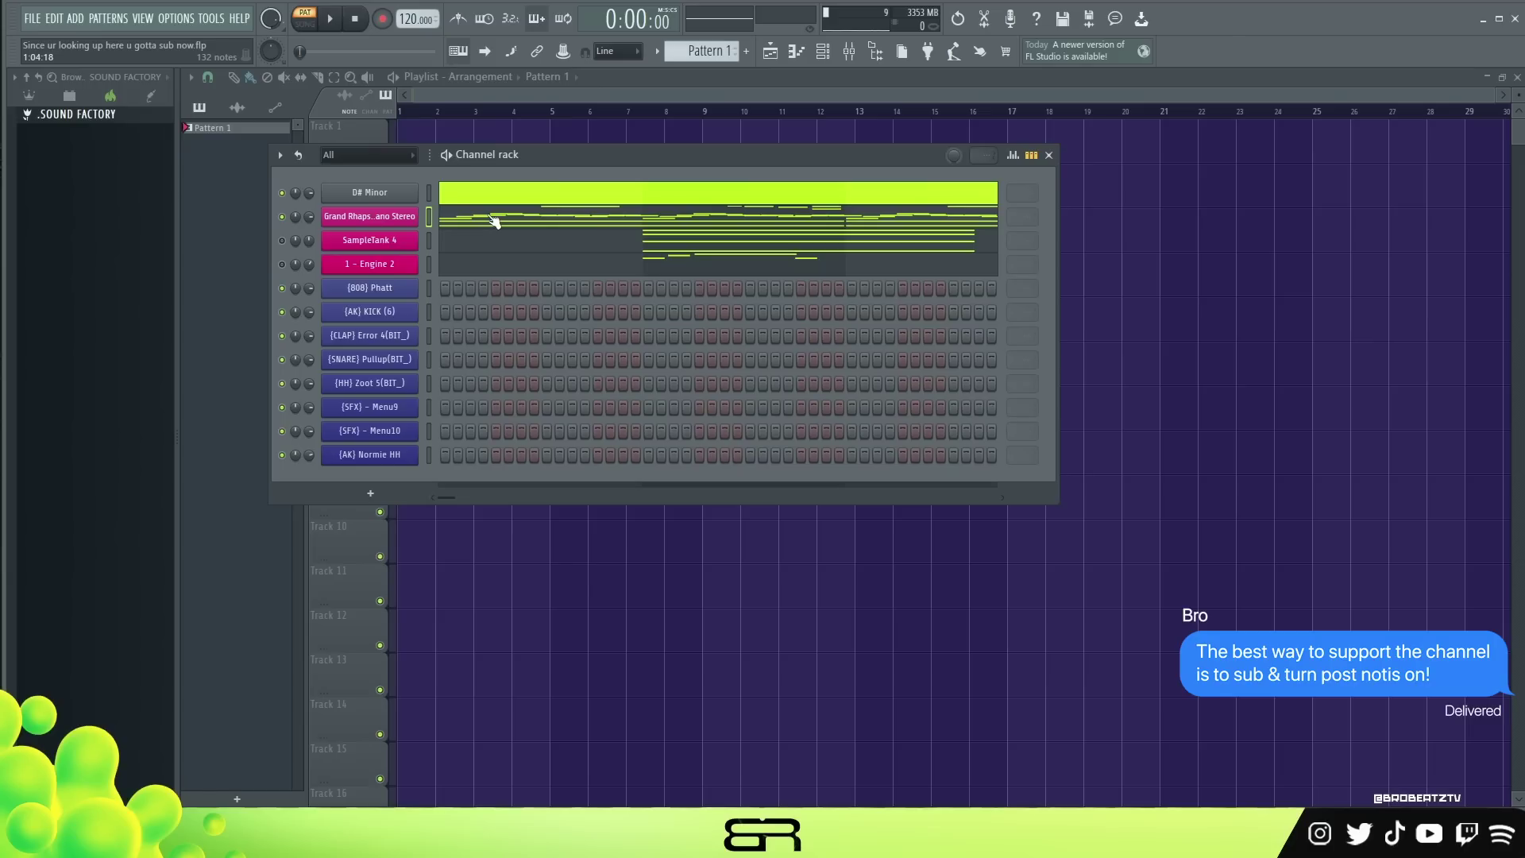
{"action": "scroll", "coordinate": [487, 426], "scroll_direction": "down", "scroll_amount": 3}
{"action": "left_click_drag", "start_coordinate": [391, 397], "coordinate": [818, 510]}
{"action": "key", "text": "ctrl+c"}
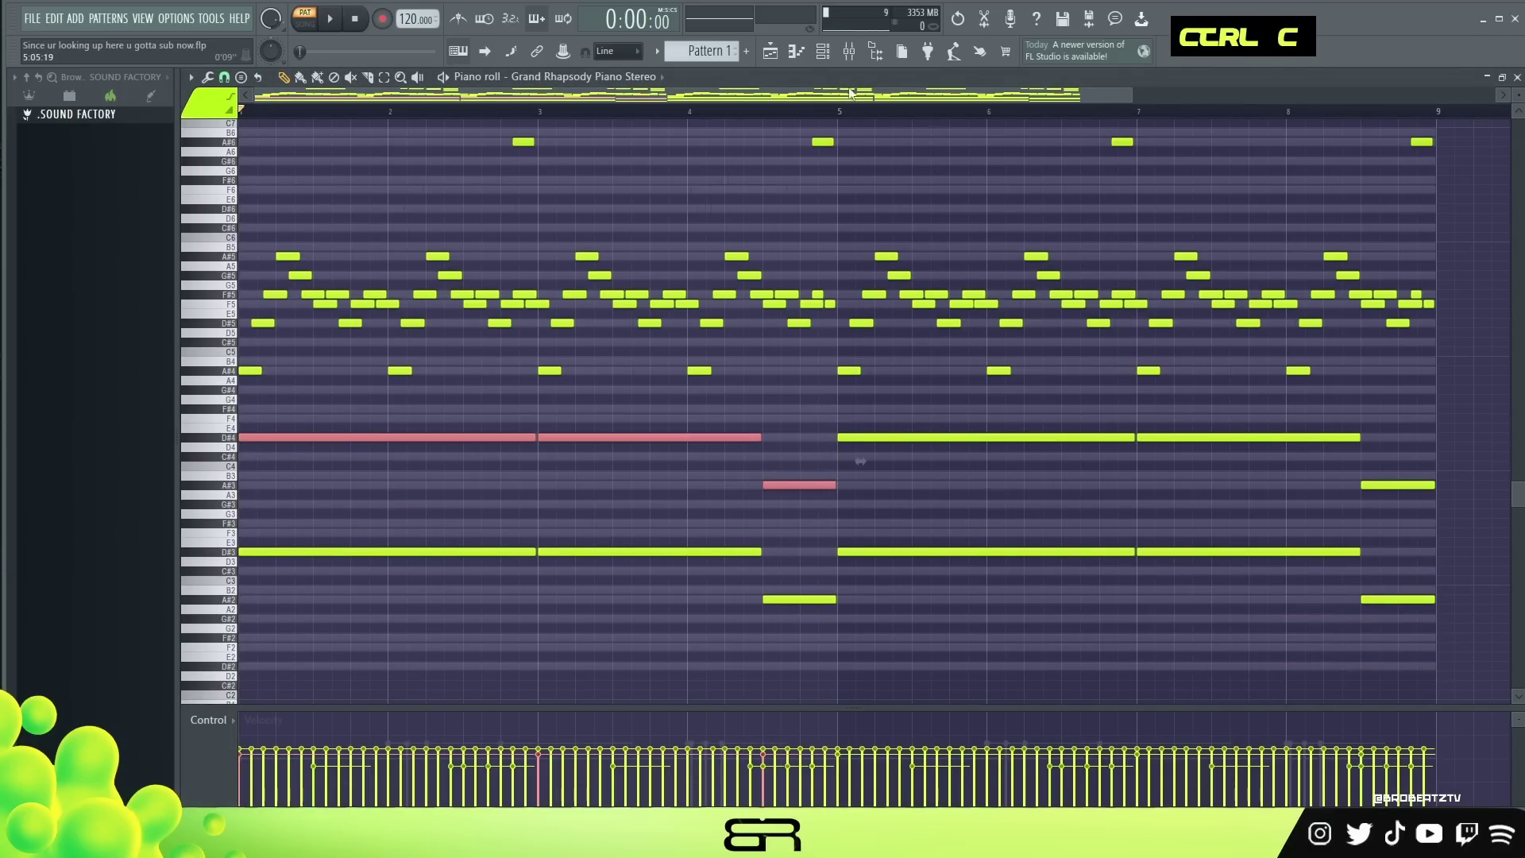
{"action": "left_click", "coordinate": [823, 53]}
{"action": "right_click", "coordinate": [413, 286]}
{"action": "left_click", "coordinate": [453, 288]}
{"action": "key", "text": "ctrl+v"}
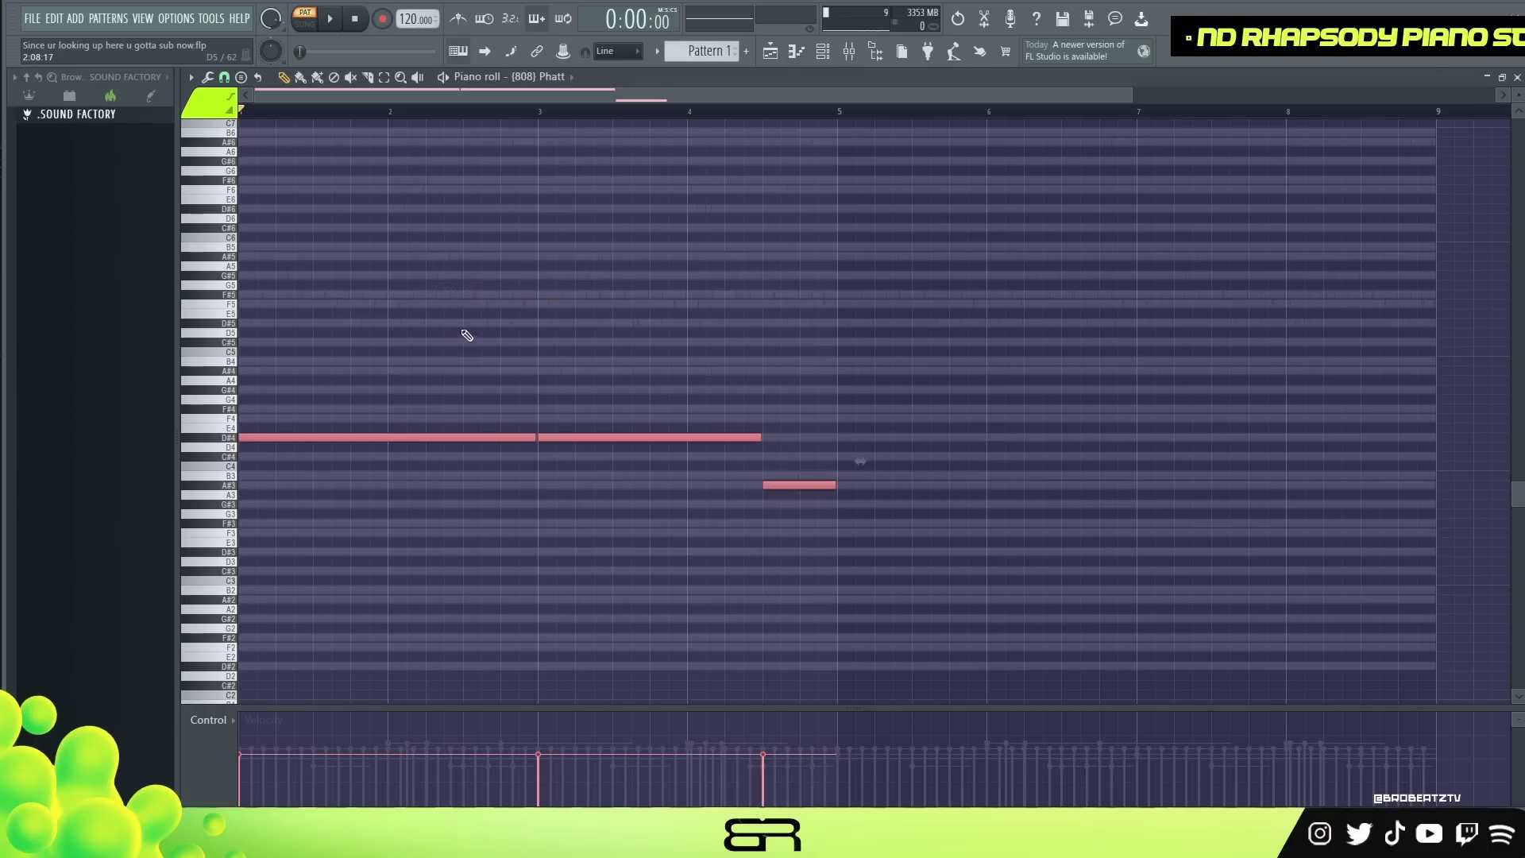
Step: Shorten all three 808 notes to two steps each and raise their velocity to maximum
{"action": "scroll", "coordinate": [374, 115], "scroll_direction": "up", "scroll_amount": 3}
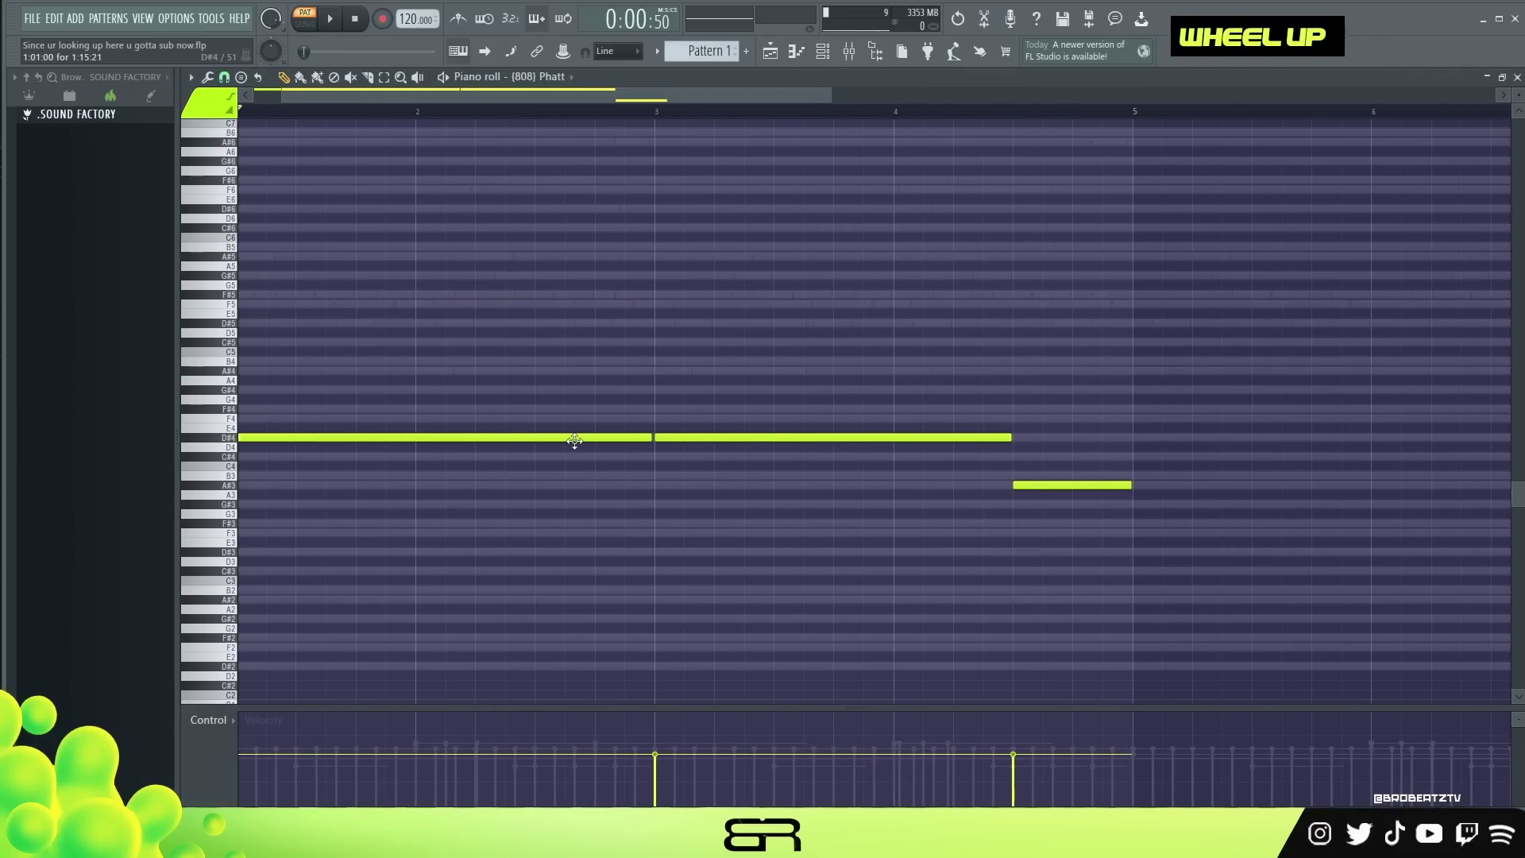
{"action": "key", "text": "ctrl+a"}
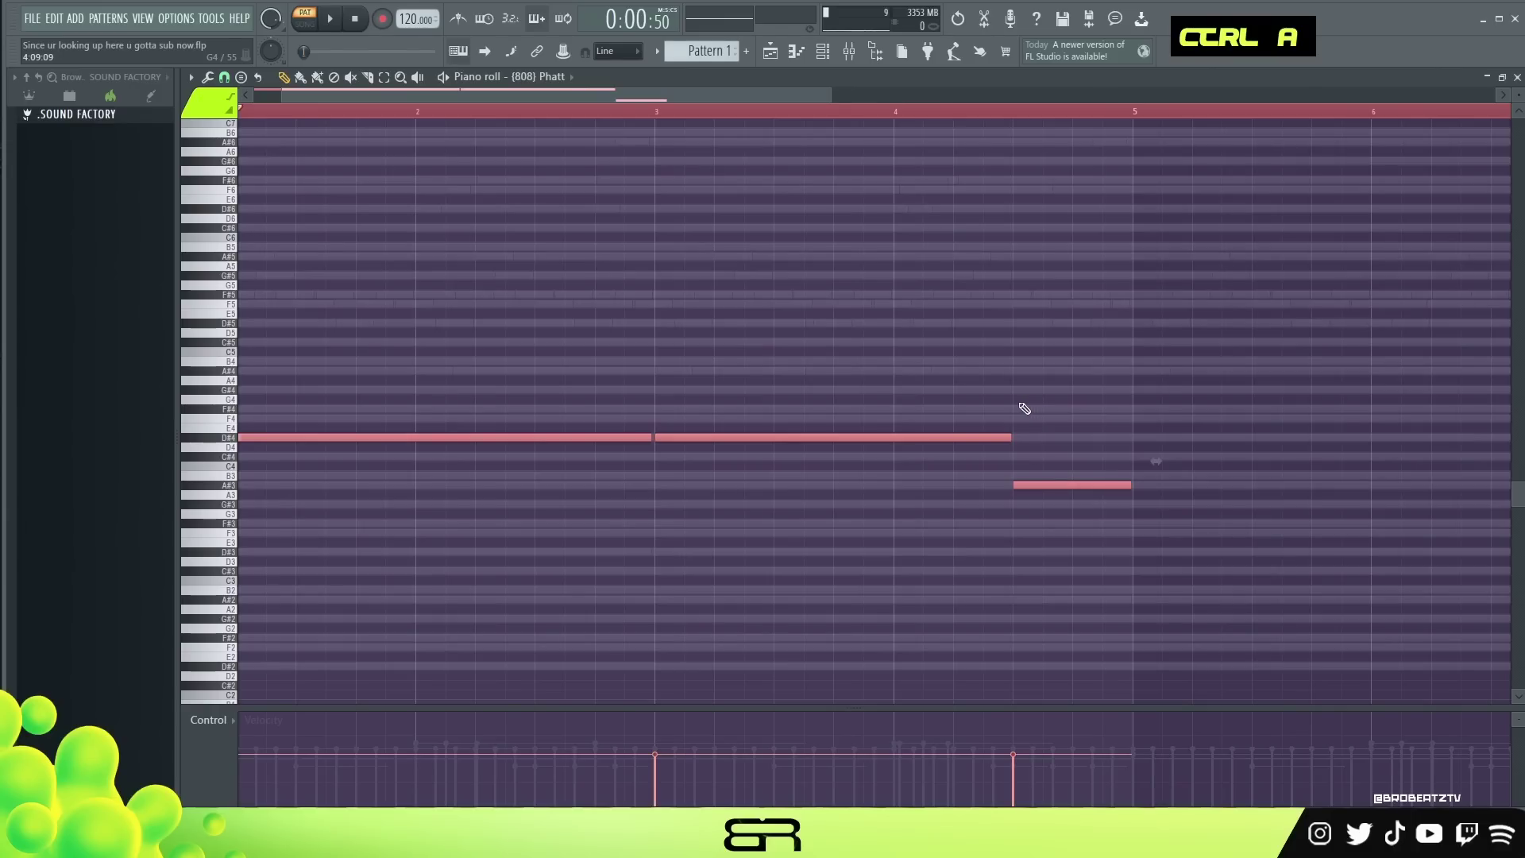
{"action": "key", "text": "shift+d"}
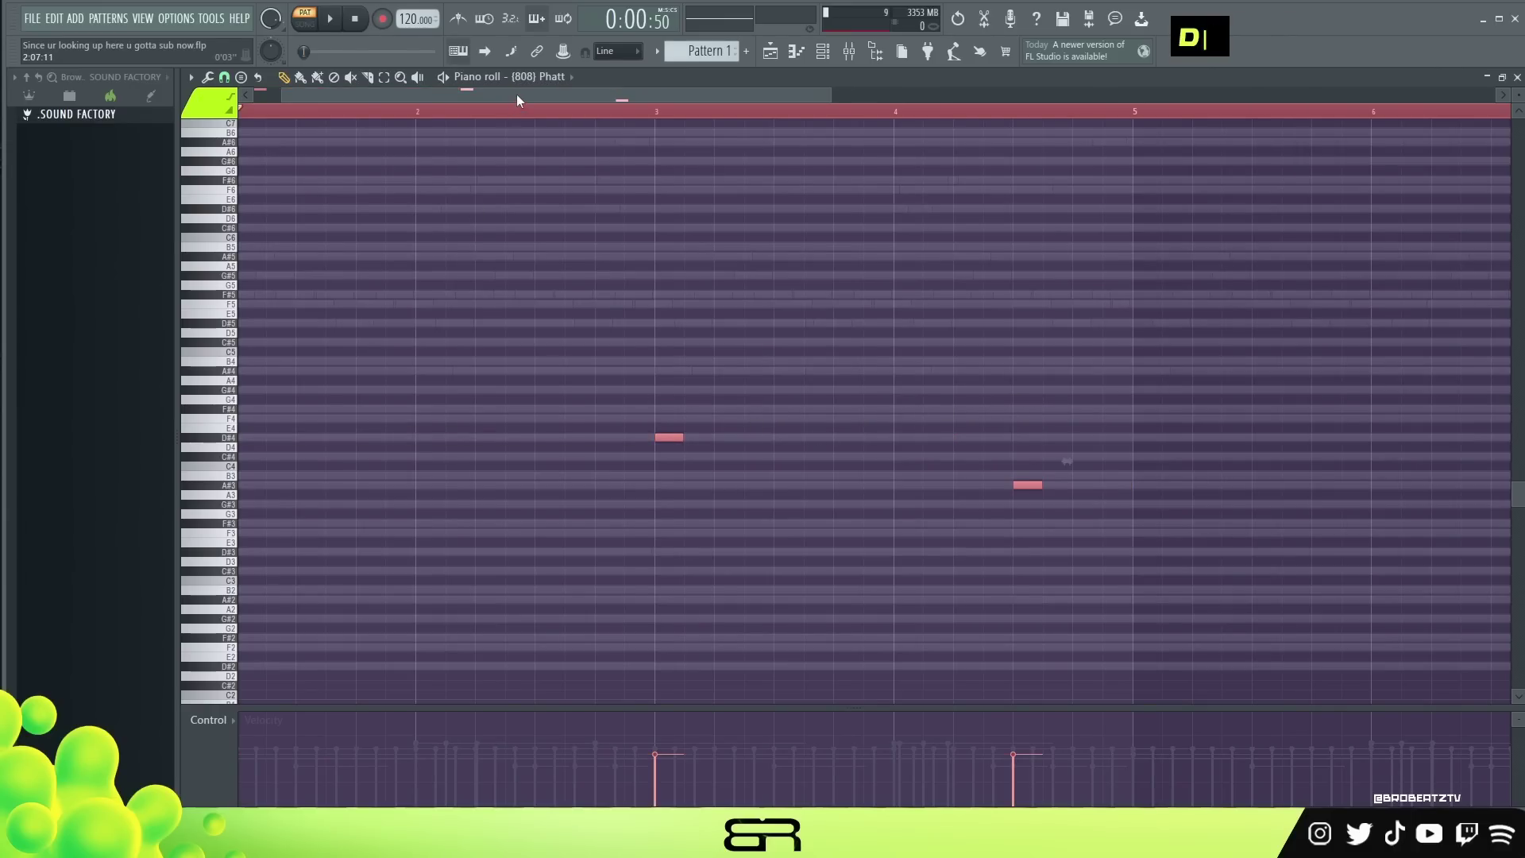
{"action": "scroll", "coordinate": [467, 436], "scroll_direction": "up", "scroll_amount": 1}
{"action": "scroll", "coordinate": [474, 436], "scroll_direction": "up", "scroll_amount": 5}
{"action": "right_click", "coordinate": [558, 443]}
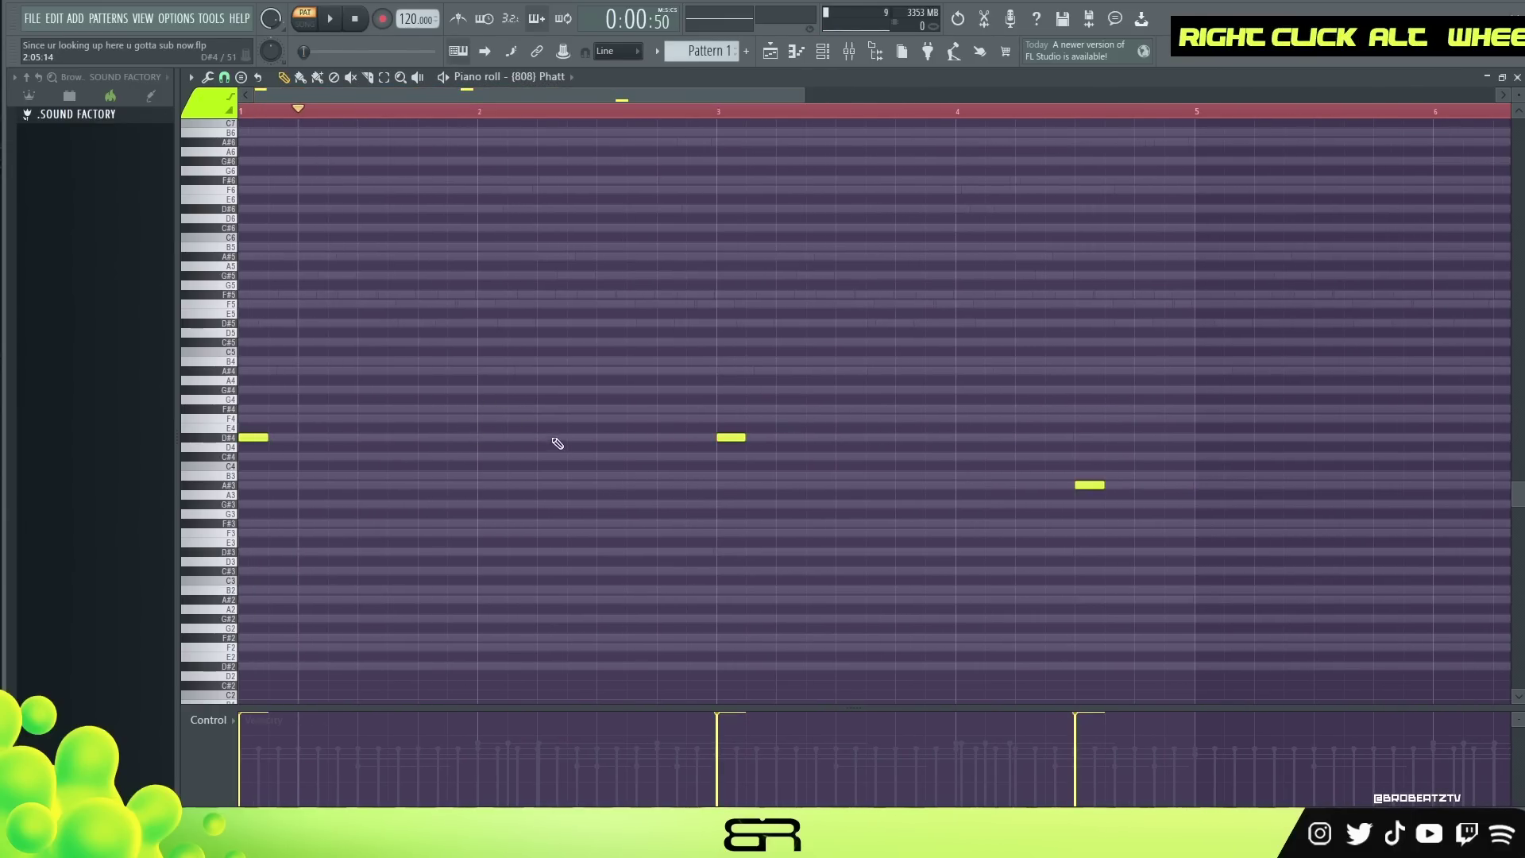
{"action": "left_click_drag", "start_coordinate": [1514, 97], "coordinate": [1514, 143]}
{"action": "scroll", "coordinate": [588, 341], "scroll_direction": "up", "scroll_amount": 3}
{"action": "right_click", "coordinate": [592, 389]}
Step: Transpose all the 808 notes up one octave to D#5 and A#4 while playing the pattern
{"action": "key", "text": "space"}
{"action": "key", "text": "space"}
{"action": "key", "text": "space"}
{"action": "key", "text": "ctrl+a"}
{"action": "key", "text": "space"}
{"action": "key", "text": "ctrl+Up"}
{"action": "scroll", "coordinate": [645, 318], "scroll_direction": "up", "scroll_amount": 3}
{"action": "scroll", "coordinate": [794, 314], "scroll_direction": "down", "scroll_amount": 3}
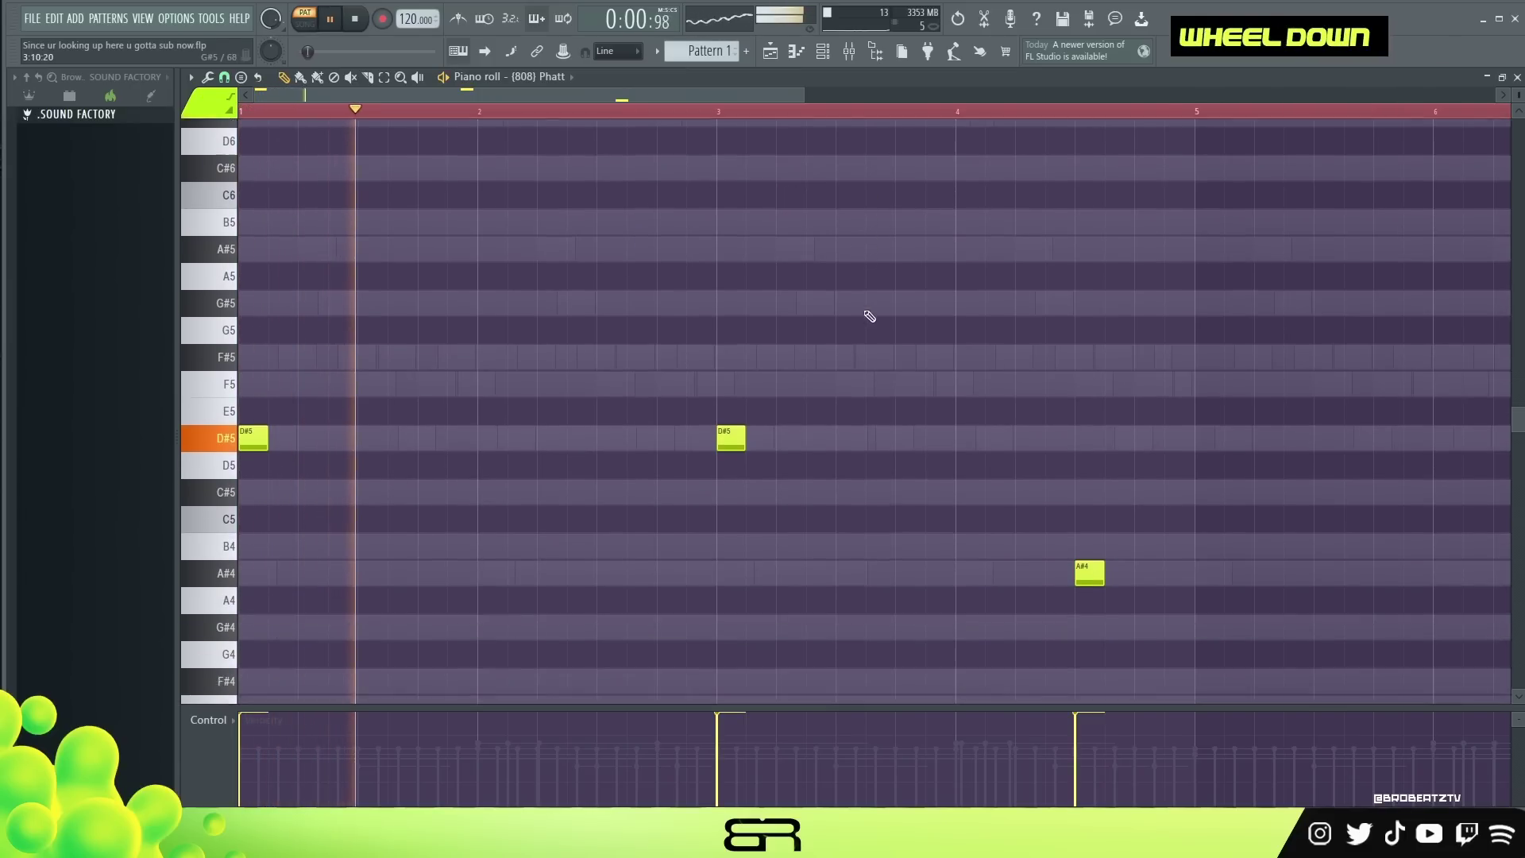
Step: Add an A#5 hit in bar 4 of the 808 line, directly followed by the A#4 note two steps later
{"action": "left_click", "coordinate": [1150, 491], "text": "ctrl"}
{"action": "left_click_drag", "start_coordinate": [1153, 521], "coordinate": [1084, 532]}
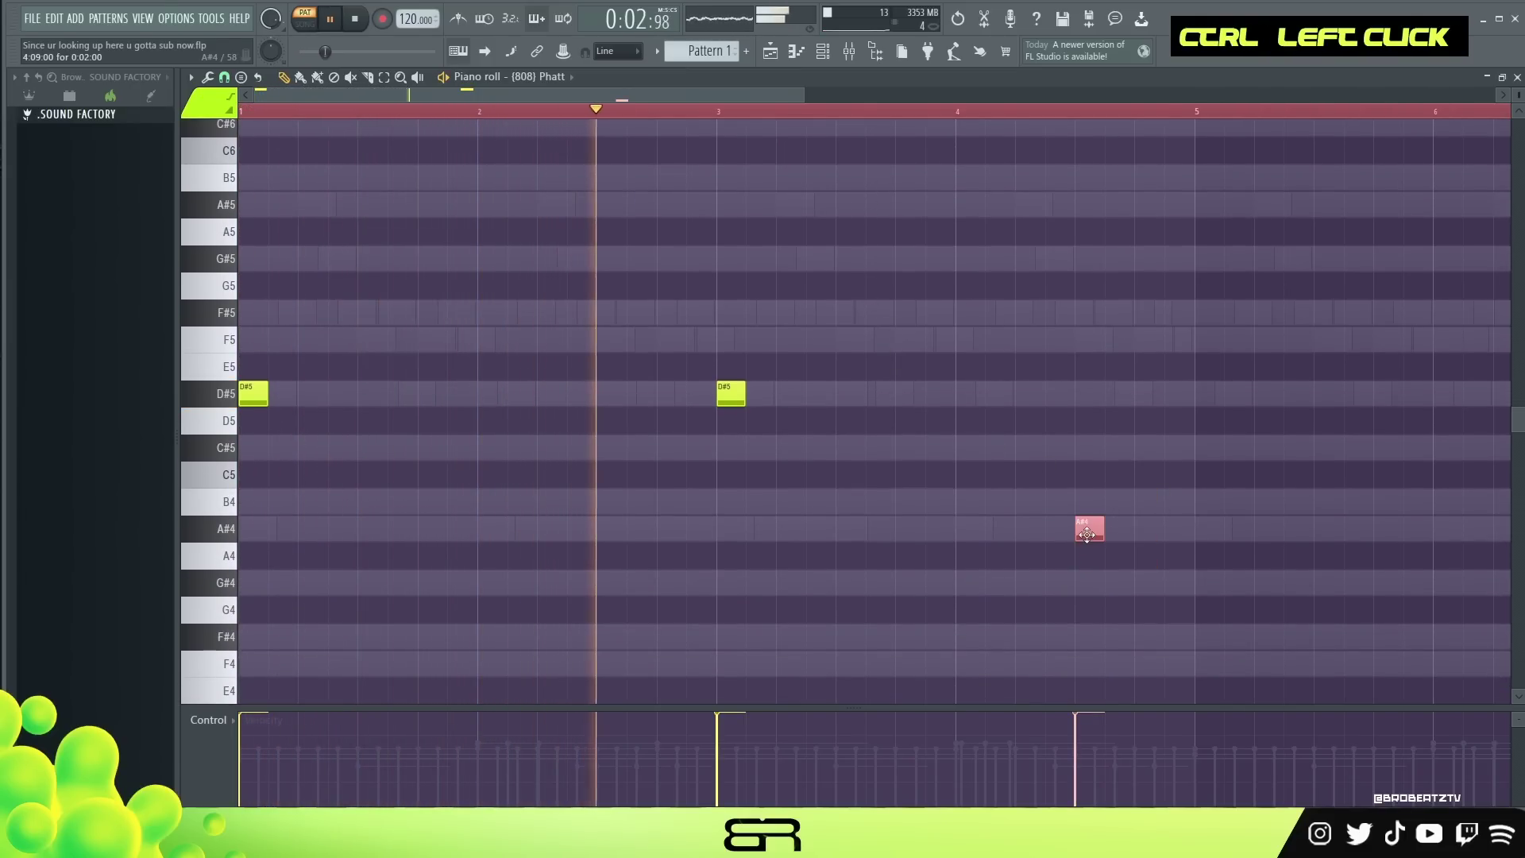
{"action": "left_click", "coordinate": [1080, 529], "text": "shift"}
{"action": "key", "text": "ctrl+Up"}
{"action": "right_click", "coordinate": [912, 463]}
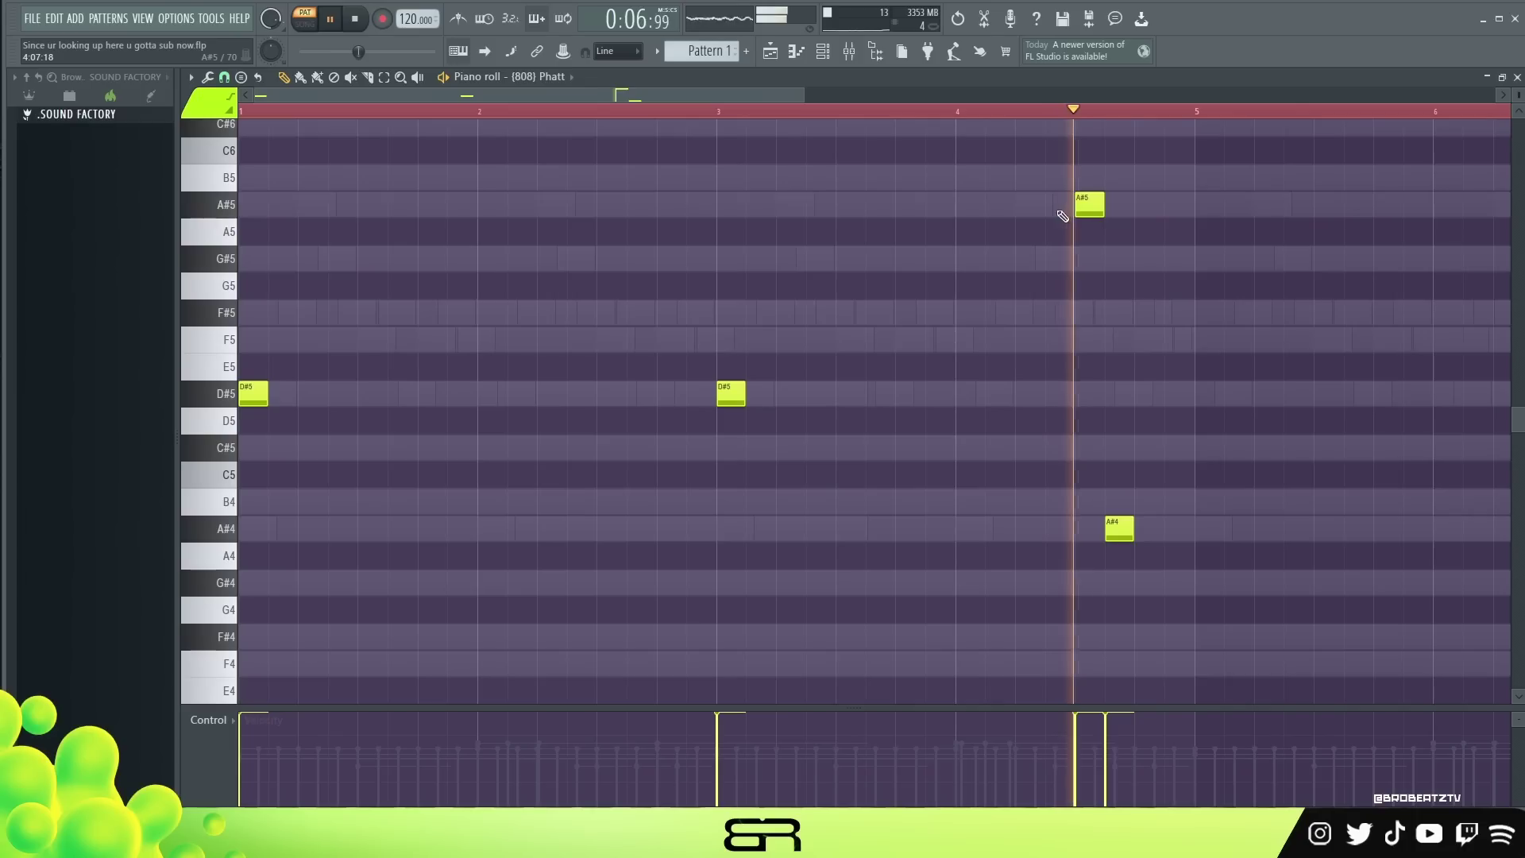
Step: Duplicate the four-bar 808 pattern into bars 5 to 8
{"action": "key", "text": "ctrl+a"}
{"action": "key", "text": "space"}
{"action": "left_click_drag", "start_coordinate": [268, 392], "coordinate": [1223, 392]}
{"action": "left_click_drag", "start_coordinate": [674, 98], "coordinate": [965, 135]}
{"action": "double_click", "coordinate": [432, 112]}
Step: Add one D#5 hit before and two after the bar 7 note, six steps apart, and play back the 808 line
{"action": "left_click", "coordinate": [950, 397], "text": "ctrl"}
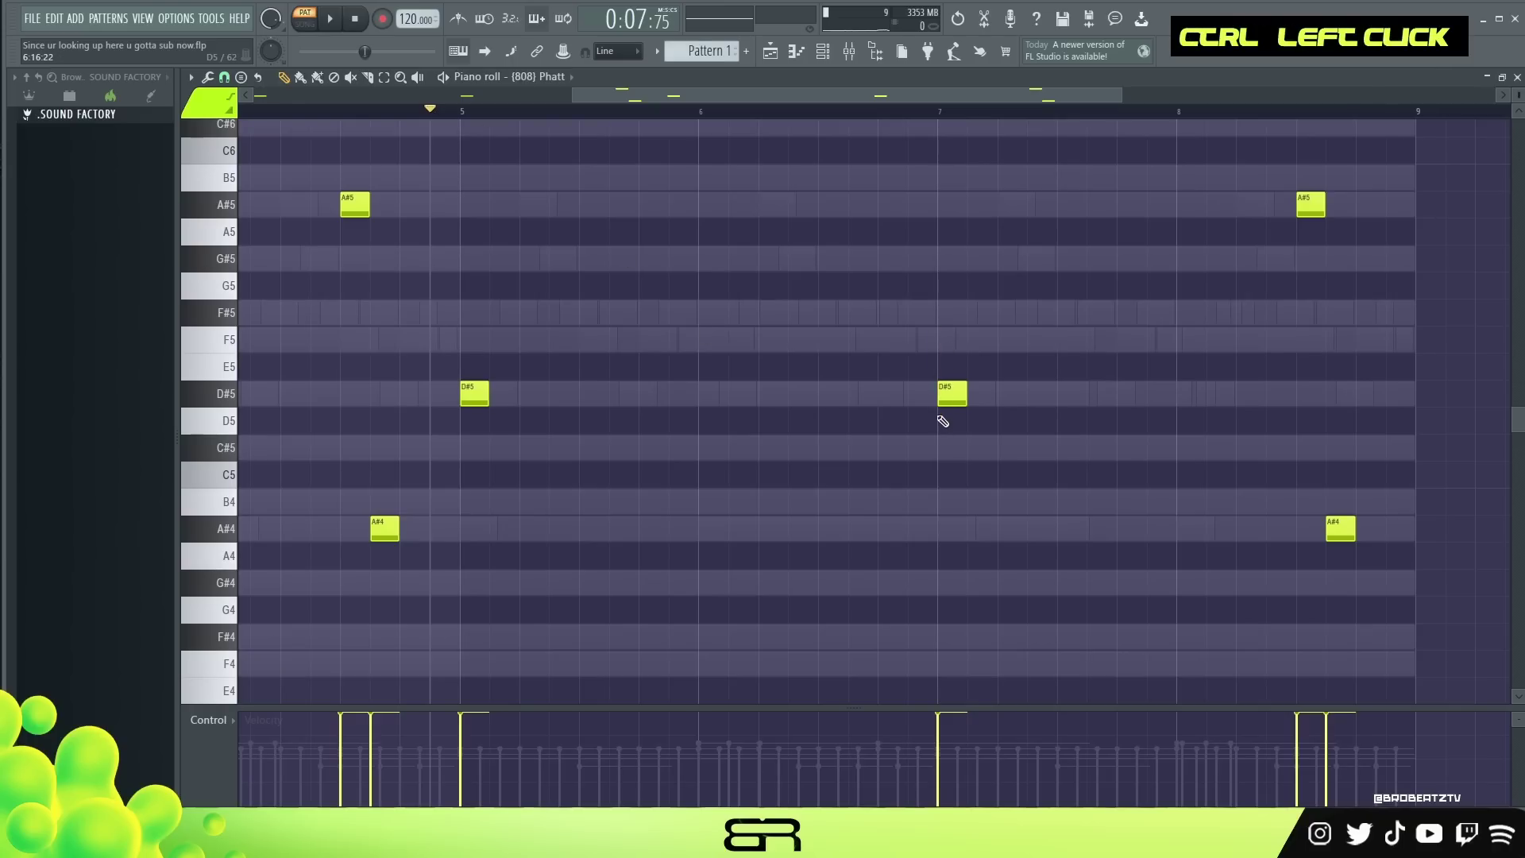
{"action": "key", "text": "shift+2"}
{"action": "key", "text": "space"}
{"action": "left_click_drag", "start_coordinate": [953, 397], "coordinate": [1131, 393]}
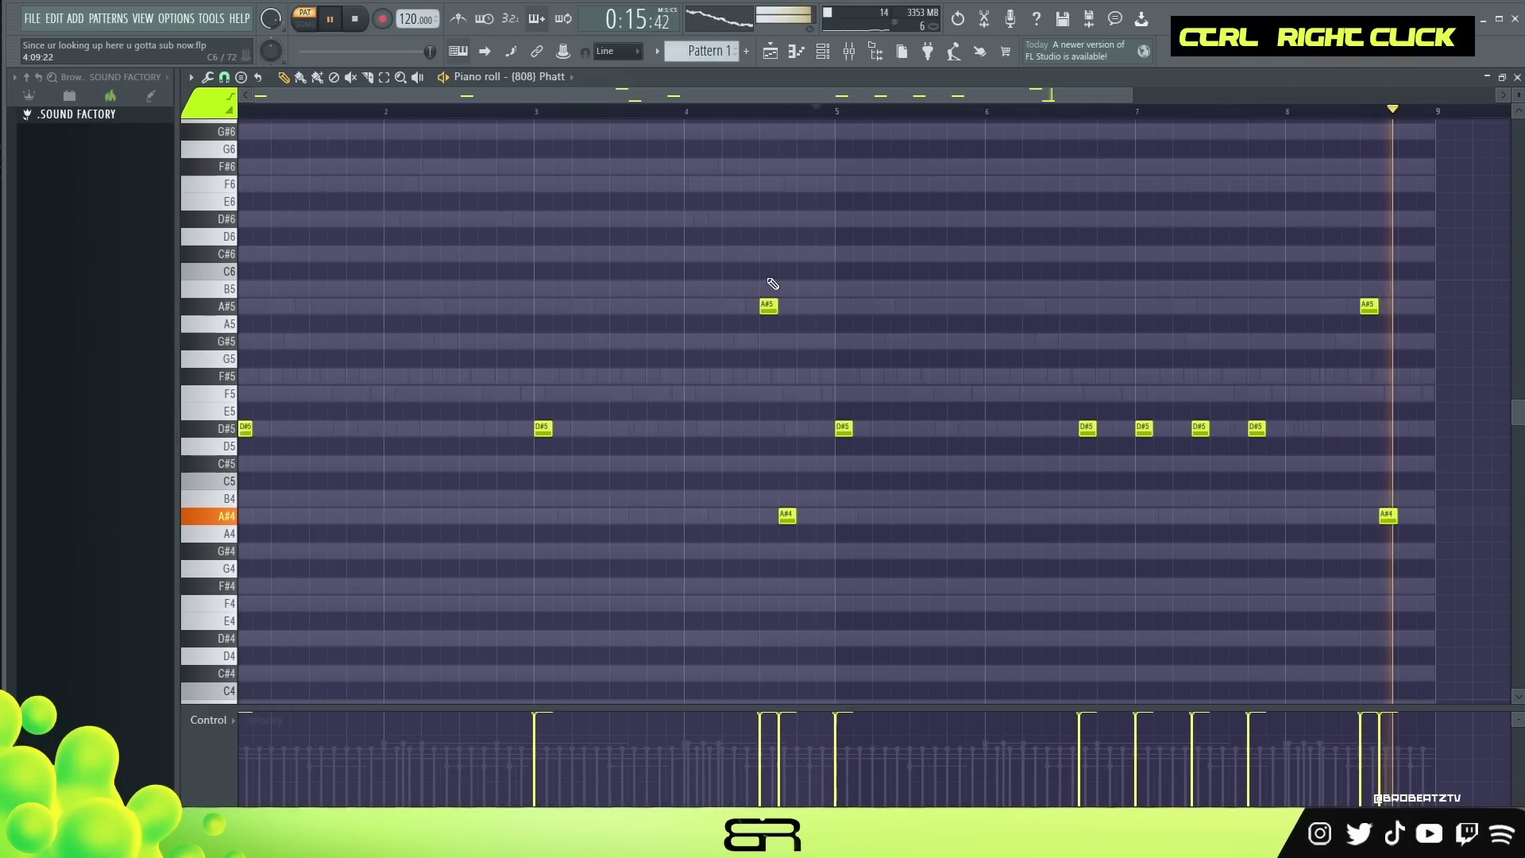
{"action": "right_click", "coordinate": [794, 294], "text": "ctrl"}
{"action": "key", "text": "space"}
Step: Copy the (808) Phatt channel's notes and paste them into the (AK) KICK (6) channel
{"action": "left_click", "coordinate": [823, 56]}
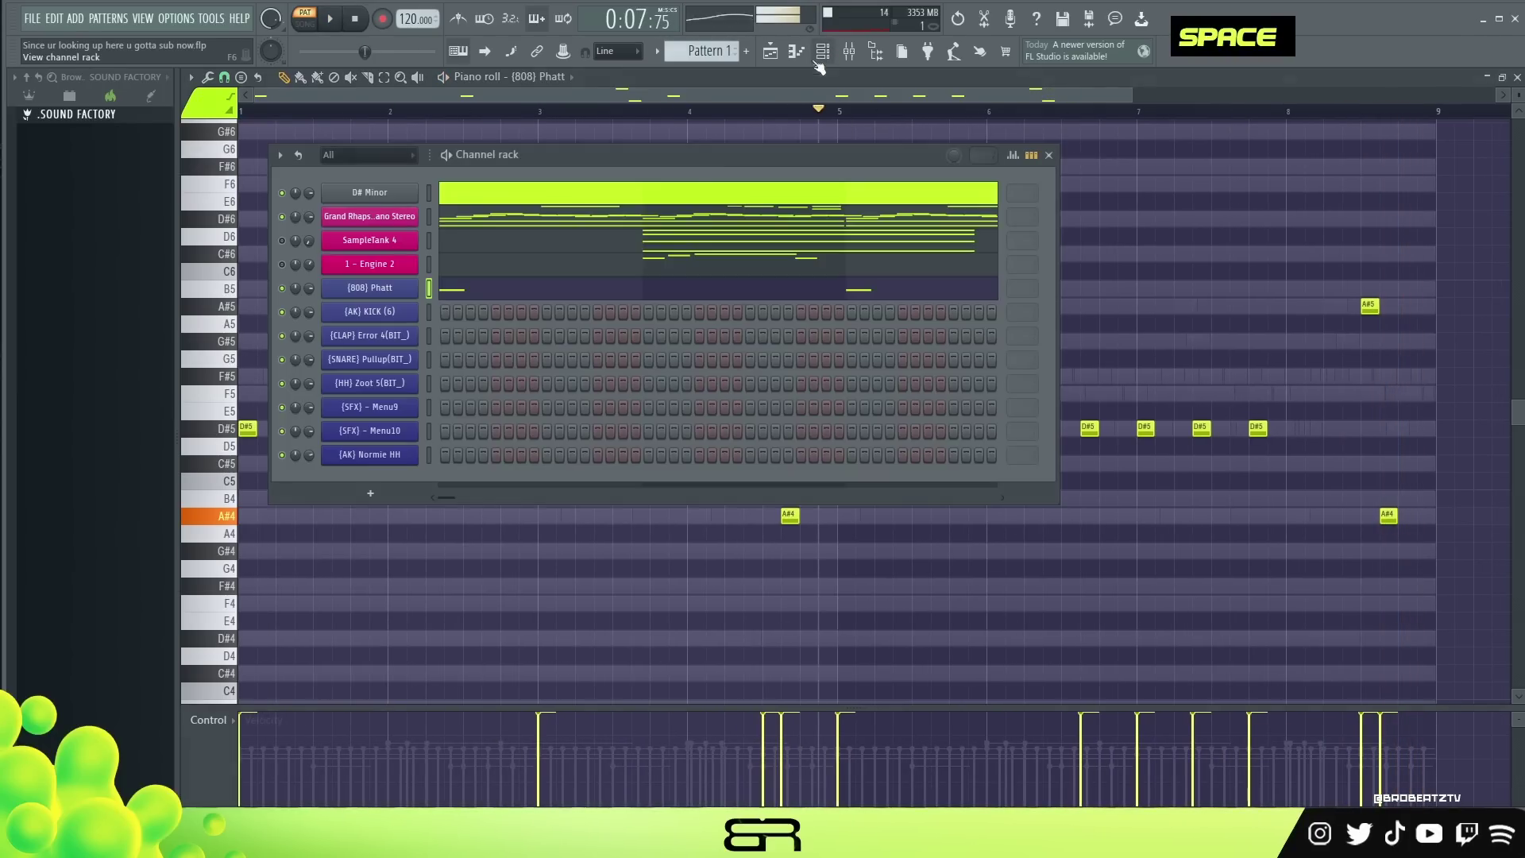
{"action": "right_click", "coordinate": [416, 286]}
{"action": "left_click", "coordinate": [590, 306]}
{"action": "right_click", "coordinate": [415, 309]}
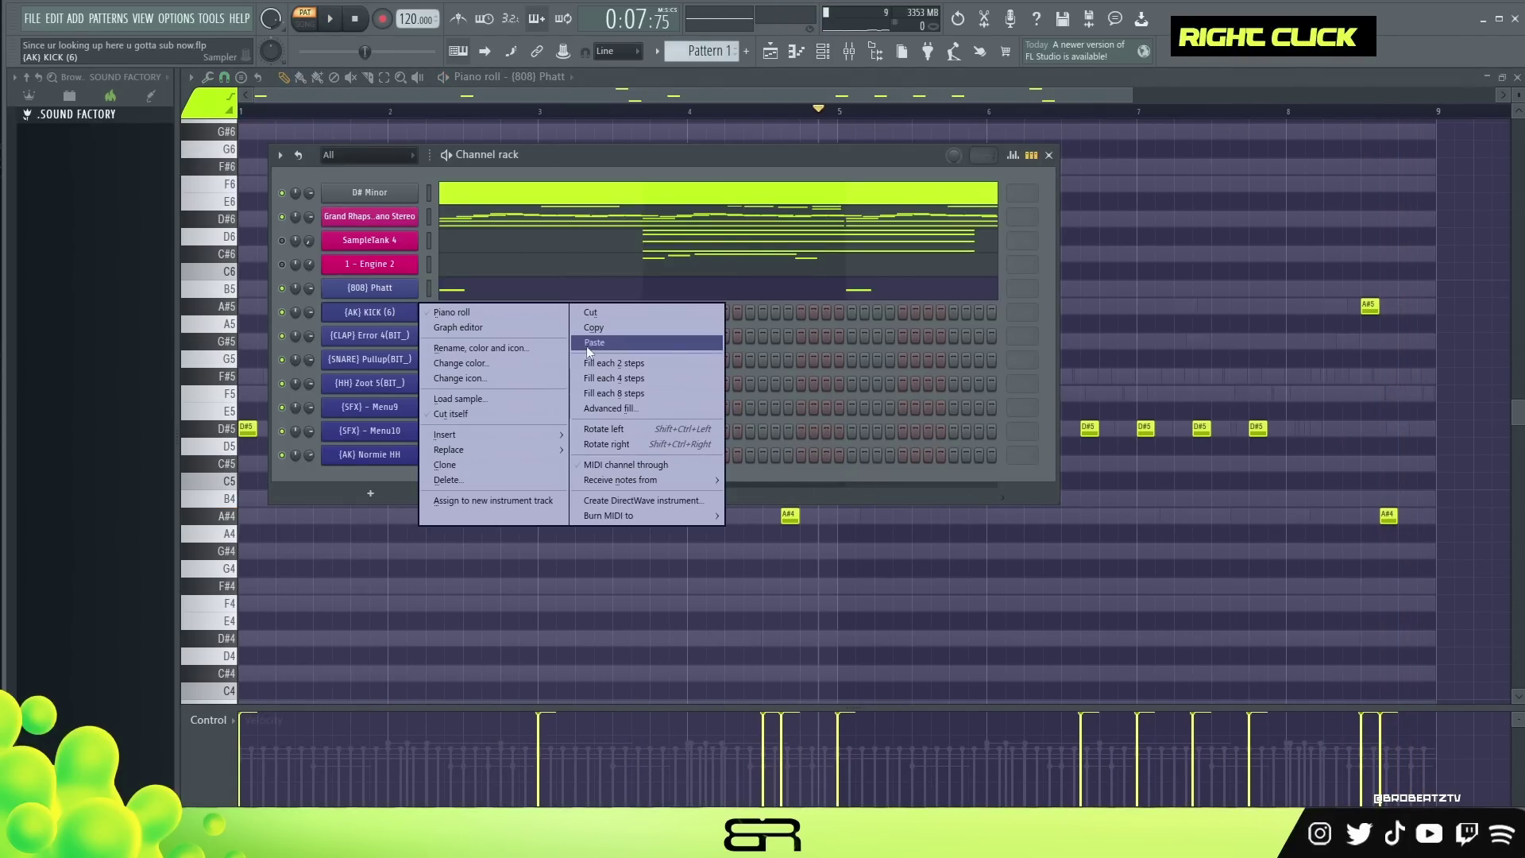
{"action": "left_click", "coordinate": [587, 342]}
Step: Limit all the kick notes to the single pitch C5 with the piano roll's limiter / transposer
{"action": "left_click", "coordinate": [558, 315]}
{"action": "key", "text": "ctrl+a"}
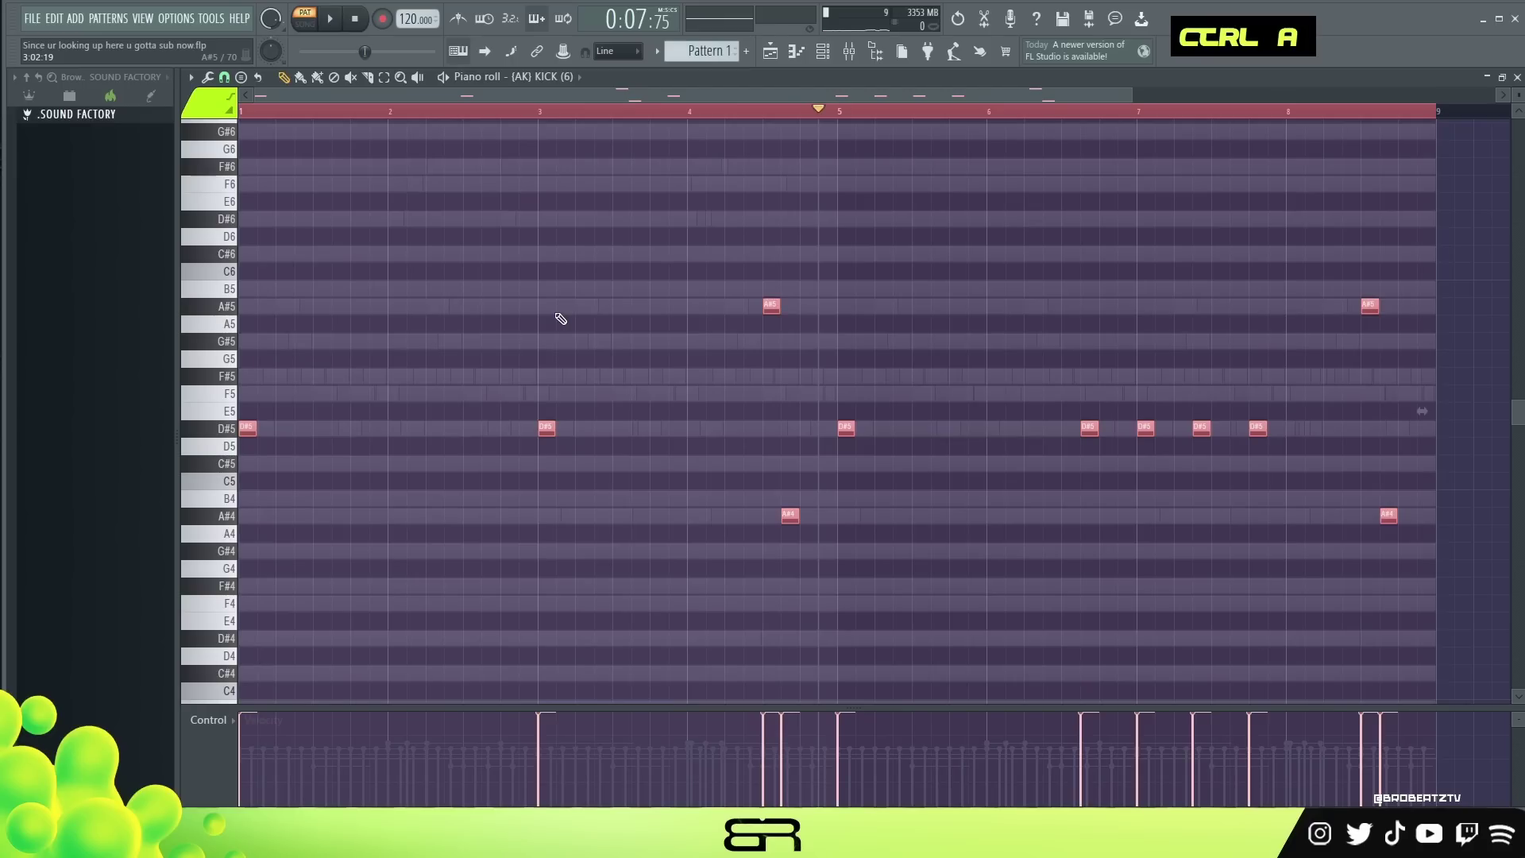
{"action": "key", "text": "alt+k"}
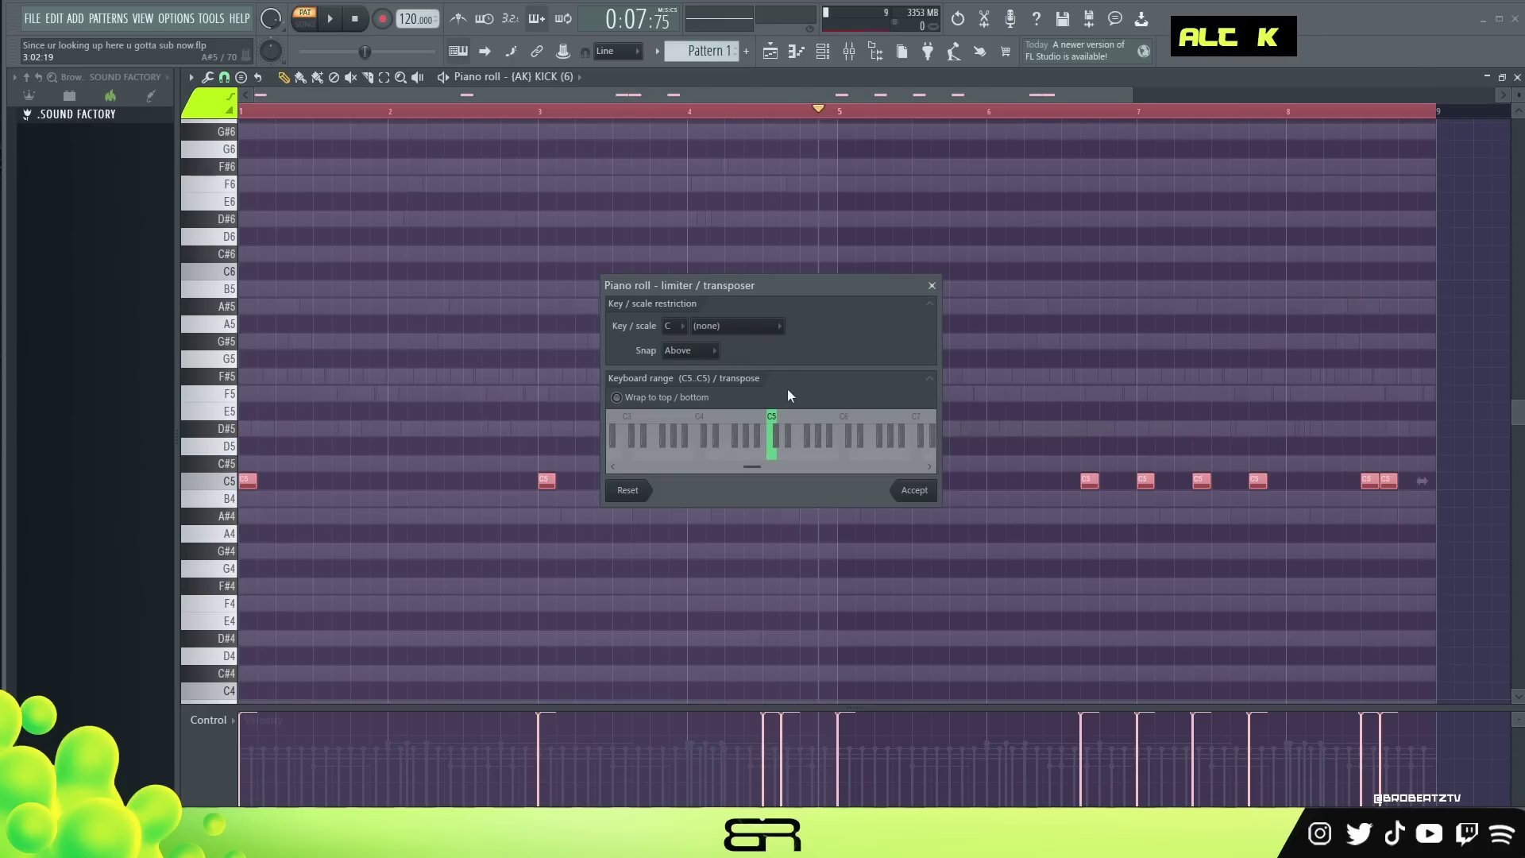
{"action": "left_click", "coordinate": [920, 492]}
Step: Duplicate all the kick notes one semitone lower at B4 and play the kick with the 808
{"action": "mouse_move", "coordinate": [256, 482]}
{"action": "left_mouse_down"}
{"action": "mouse_move", "coordinate": [256, 526]}
{"action": "mouse_move", "coordinate": [256, 508]}
{"action": "left_mouse_up"}
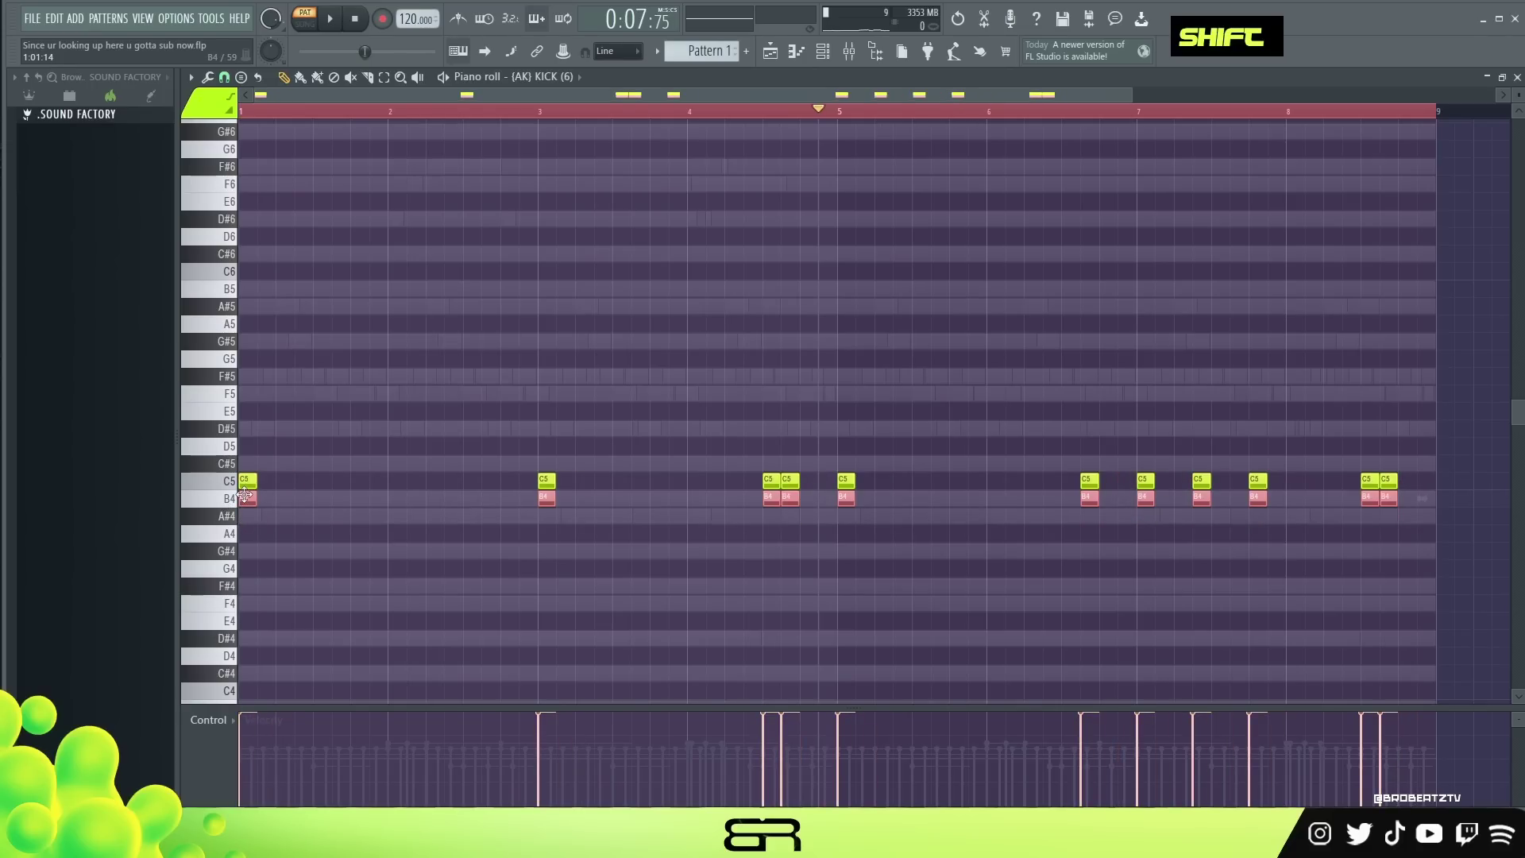
{"action": "right_click", "coordinate": [415, 433]}
{"action": "key", "text": "space"}
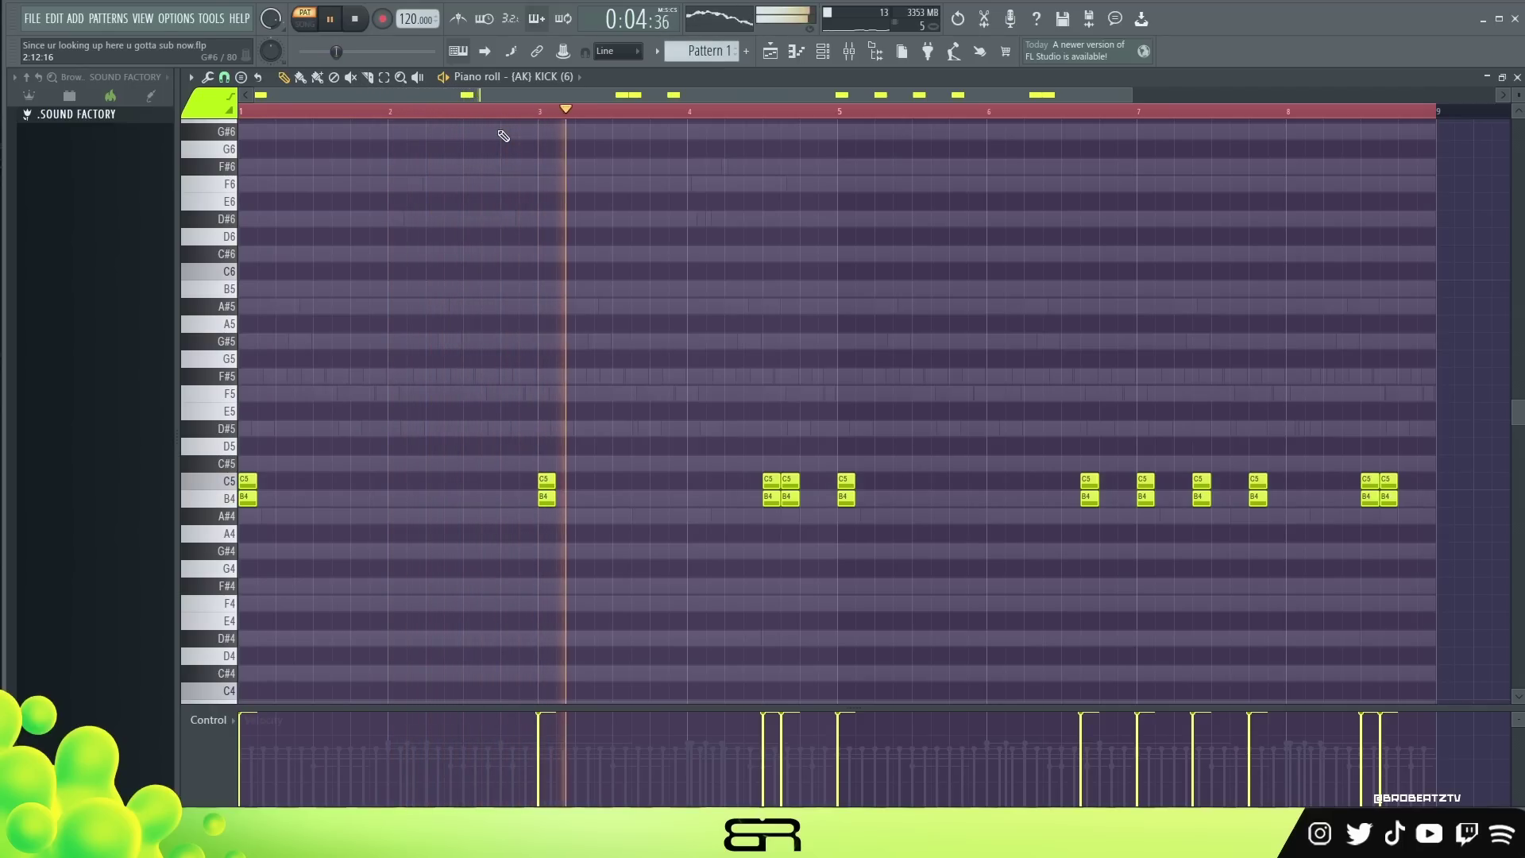
{"action": "key", "text": "space"}
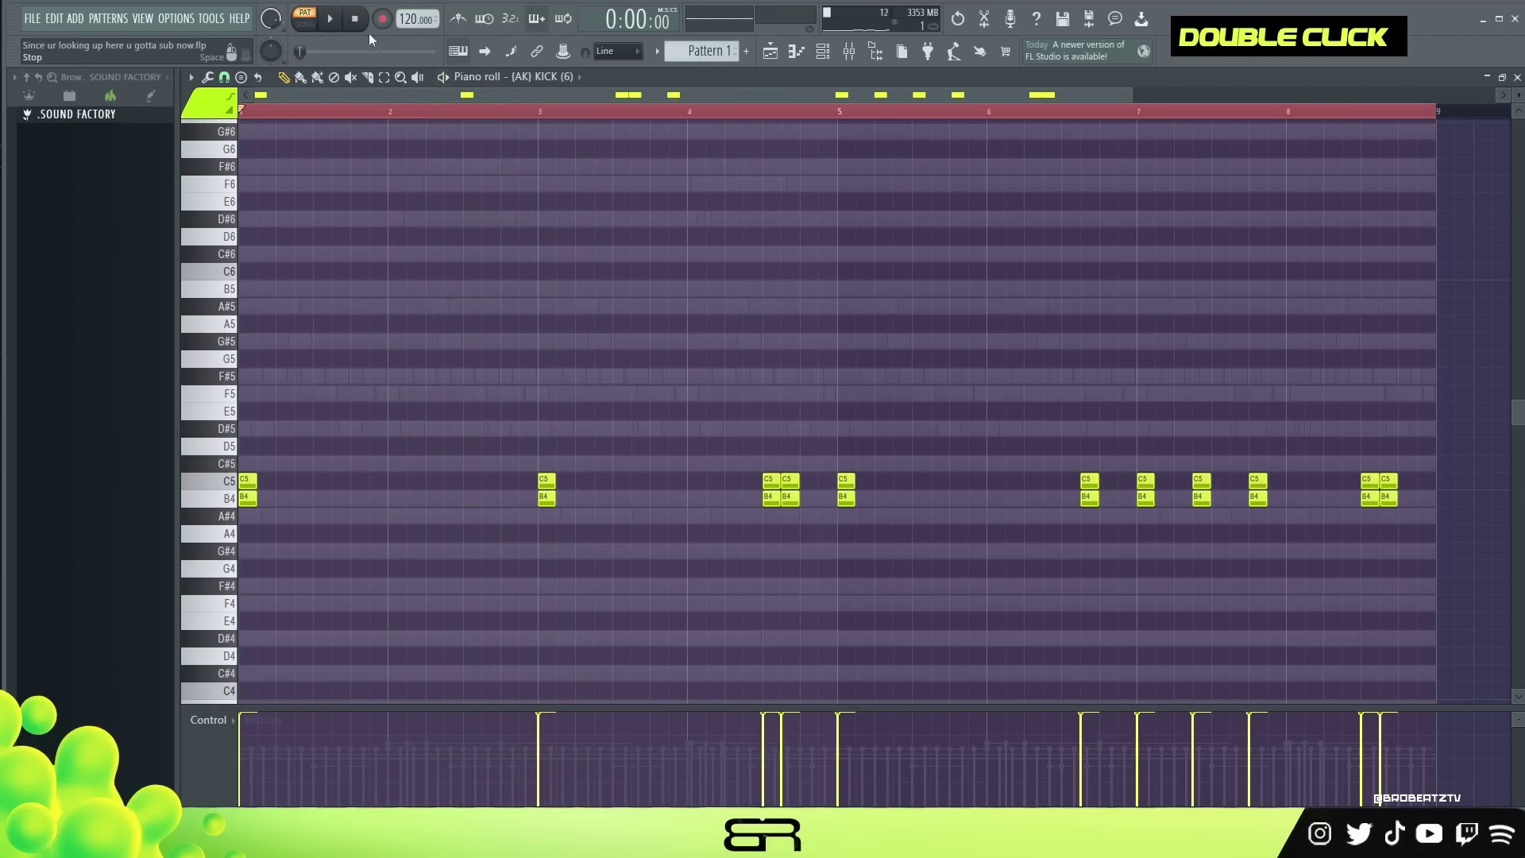
{"action": "double_click", "coordinate": [761, 114]}
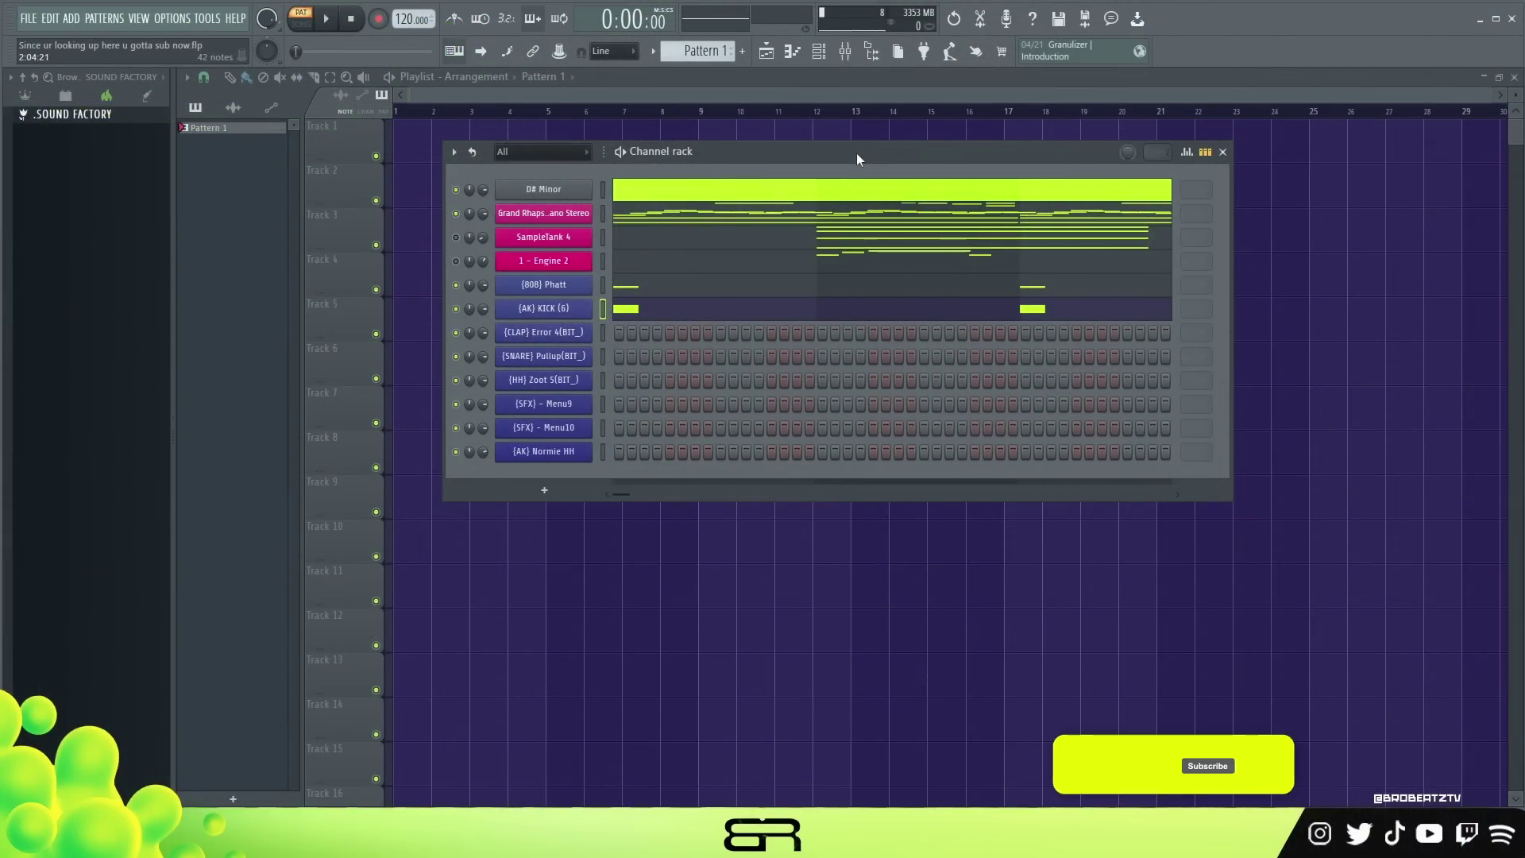
Step: Place four consecutive two-step C#5 notes at the start of bar 1 in the (AK) Normie HH piano roll
{"action": "right_click", "coordinate": [581, 457]}
{"action": "left_click", "coordinate": [651, 452]}
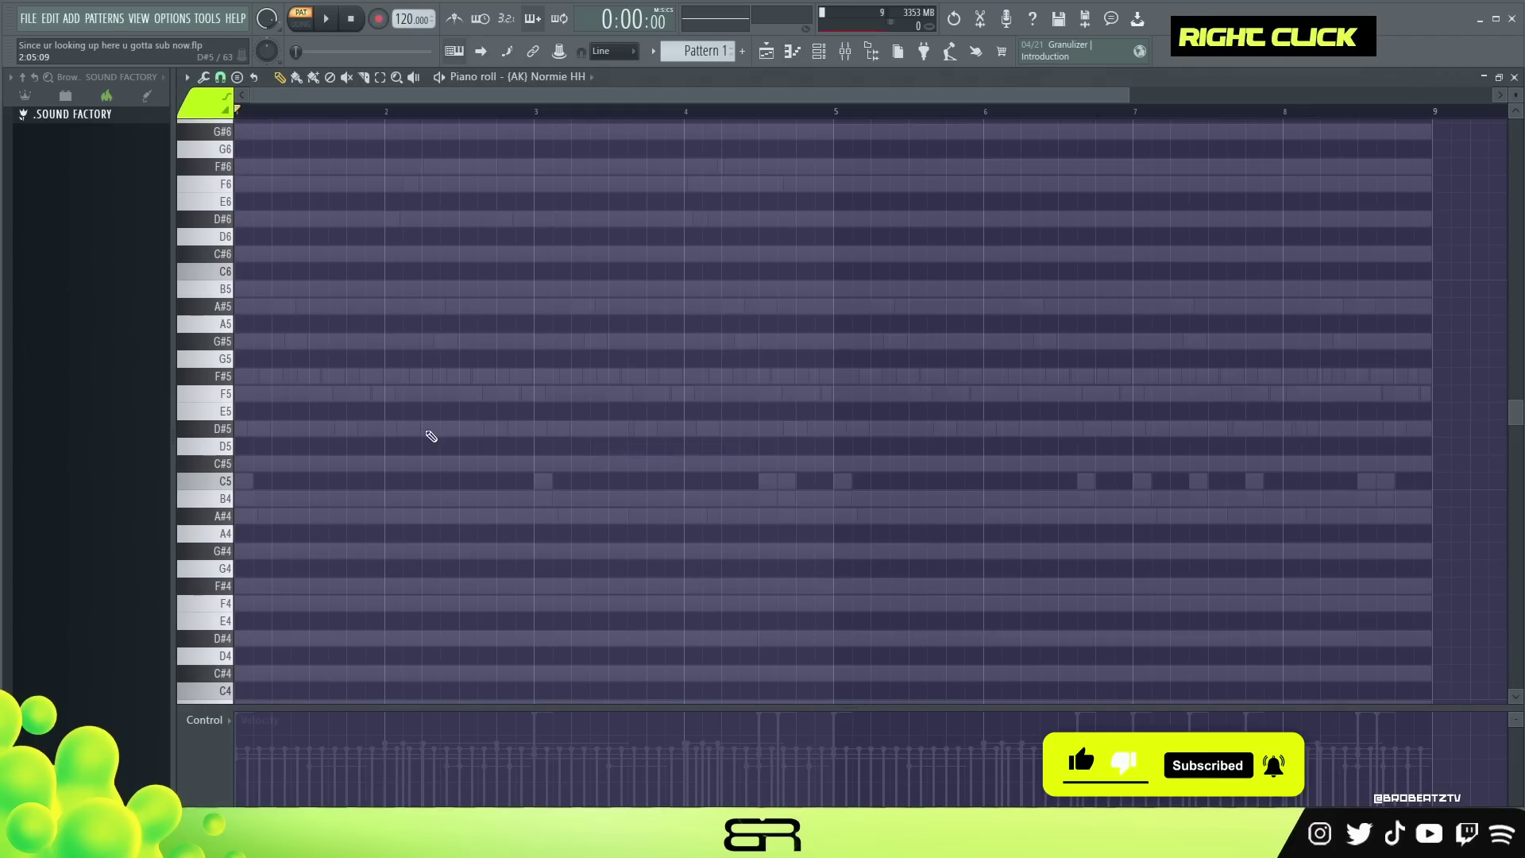
{"action": "left_click", "coordinate": [243, 463]}
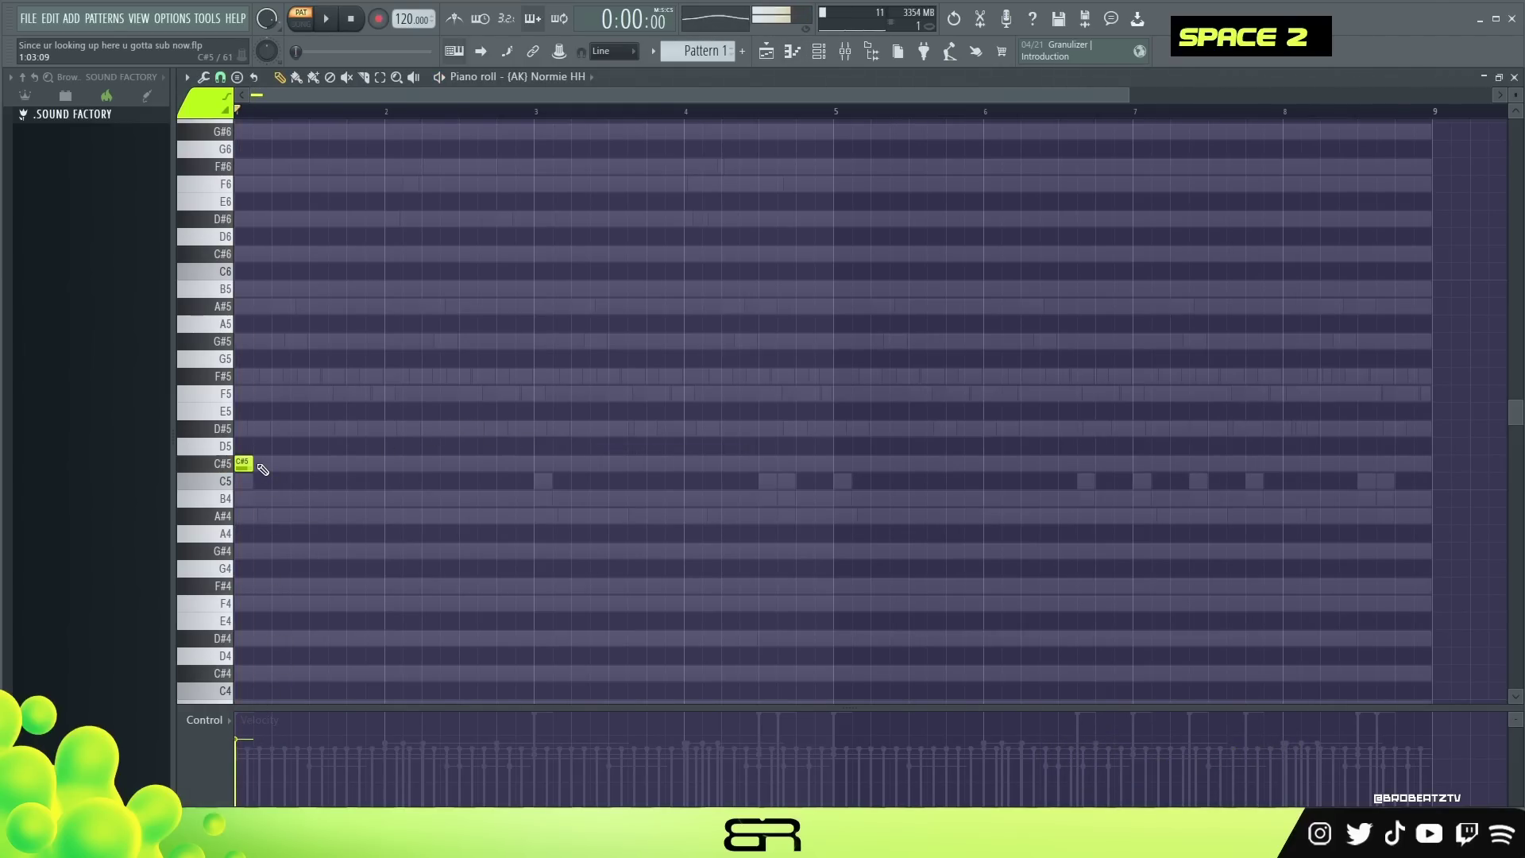
{"action": "key", "text": "space"}
{"action": "key", "text": "space"}
{"action": "scroll", "coordinate": [289, 117], "scroll_direction": "up", "scroll_amount": 3}
{"action": "key", "text": "space"}
{"action": "key", "text": "space"}
{"action": "left_click", "coordinate": [293, 463]}
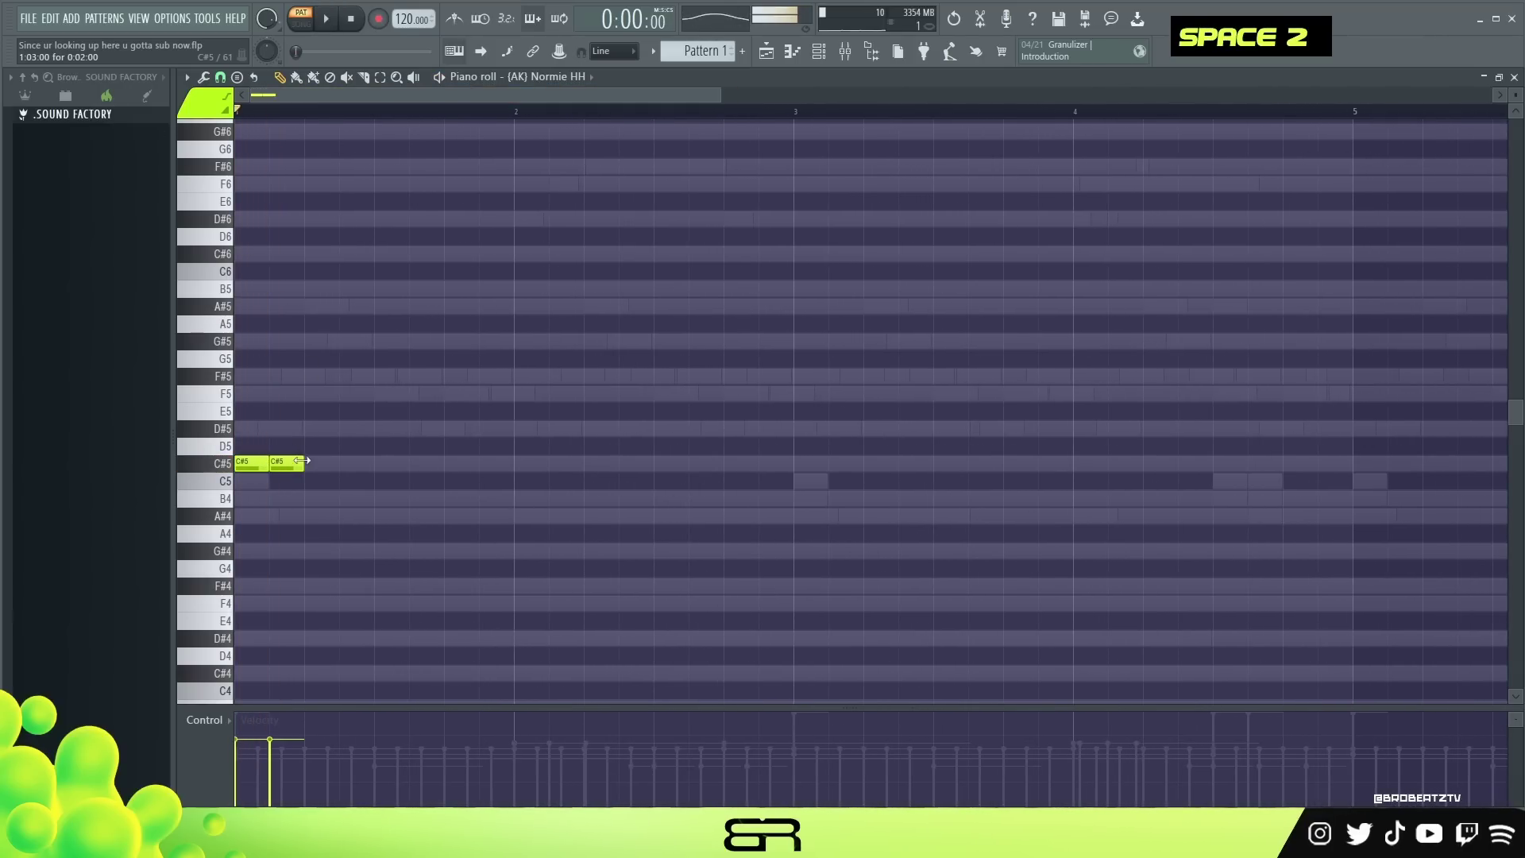
{"action": "left_click_drag", "start_coordinate": [327, 463], "coordinate": [236, 468]}
{"action": "key", "text": "ctrl+b"}
{"action": "key", "text": "shift+space"}
{"action": "key", "text": "space"}
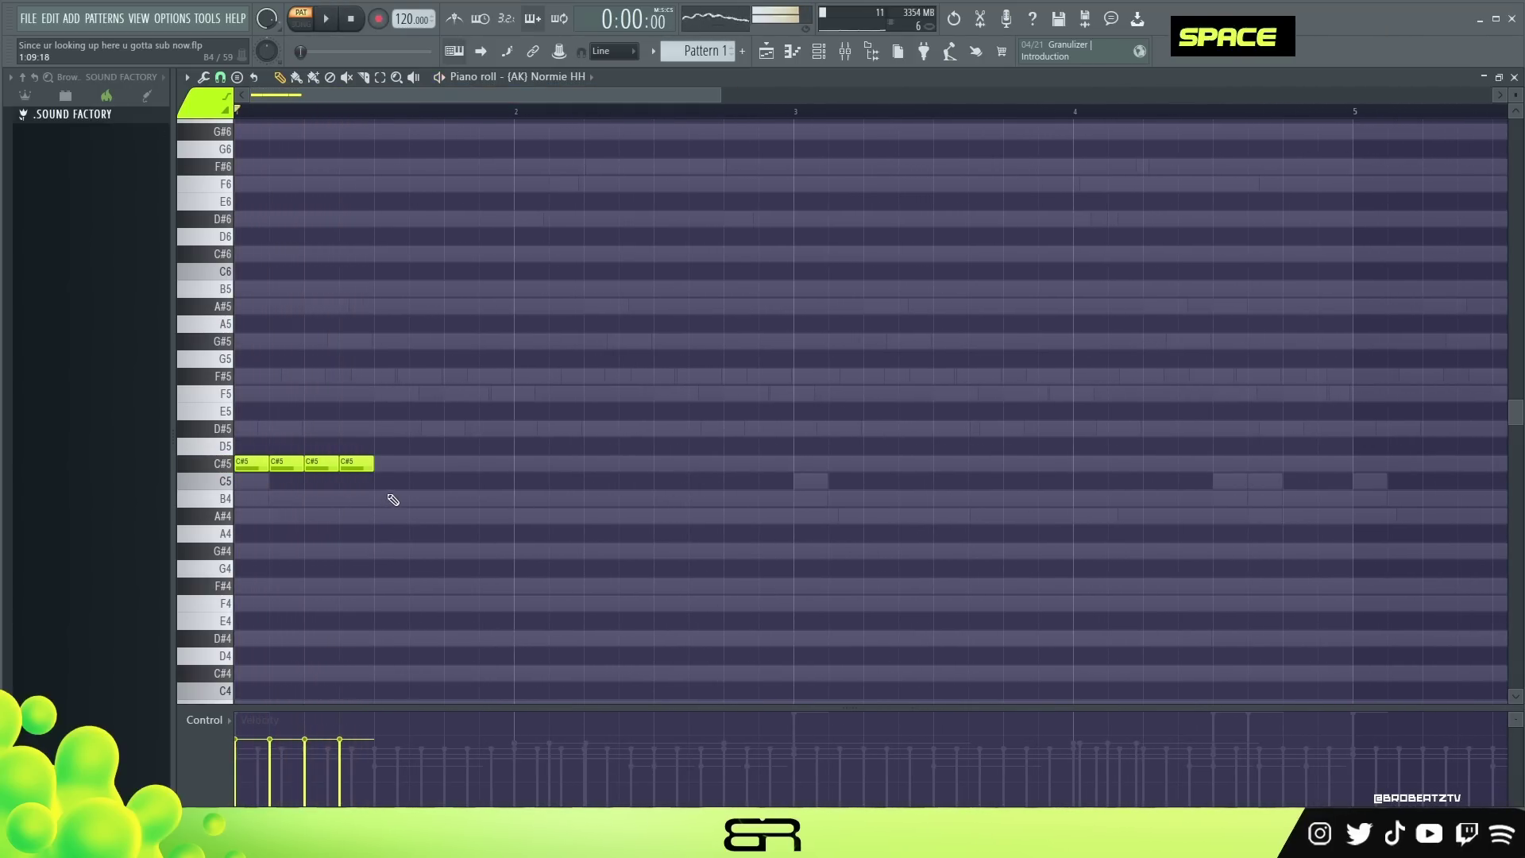
Step: Raise the velocity of the first hi-hat note above the others and play the pattern
{"action": "key", "text": "ctrl+a"}
{"action": "scroll", "coordinate": [350, 466], "scroll_direction": "down", "scroll_amount": 1}
{"action": "right_click", "coordinate": [280, 440]}
{"action": "left_click_drag", "start_coordinate": [246, 435], "coordinate": [252, 501]}
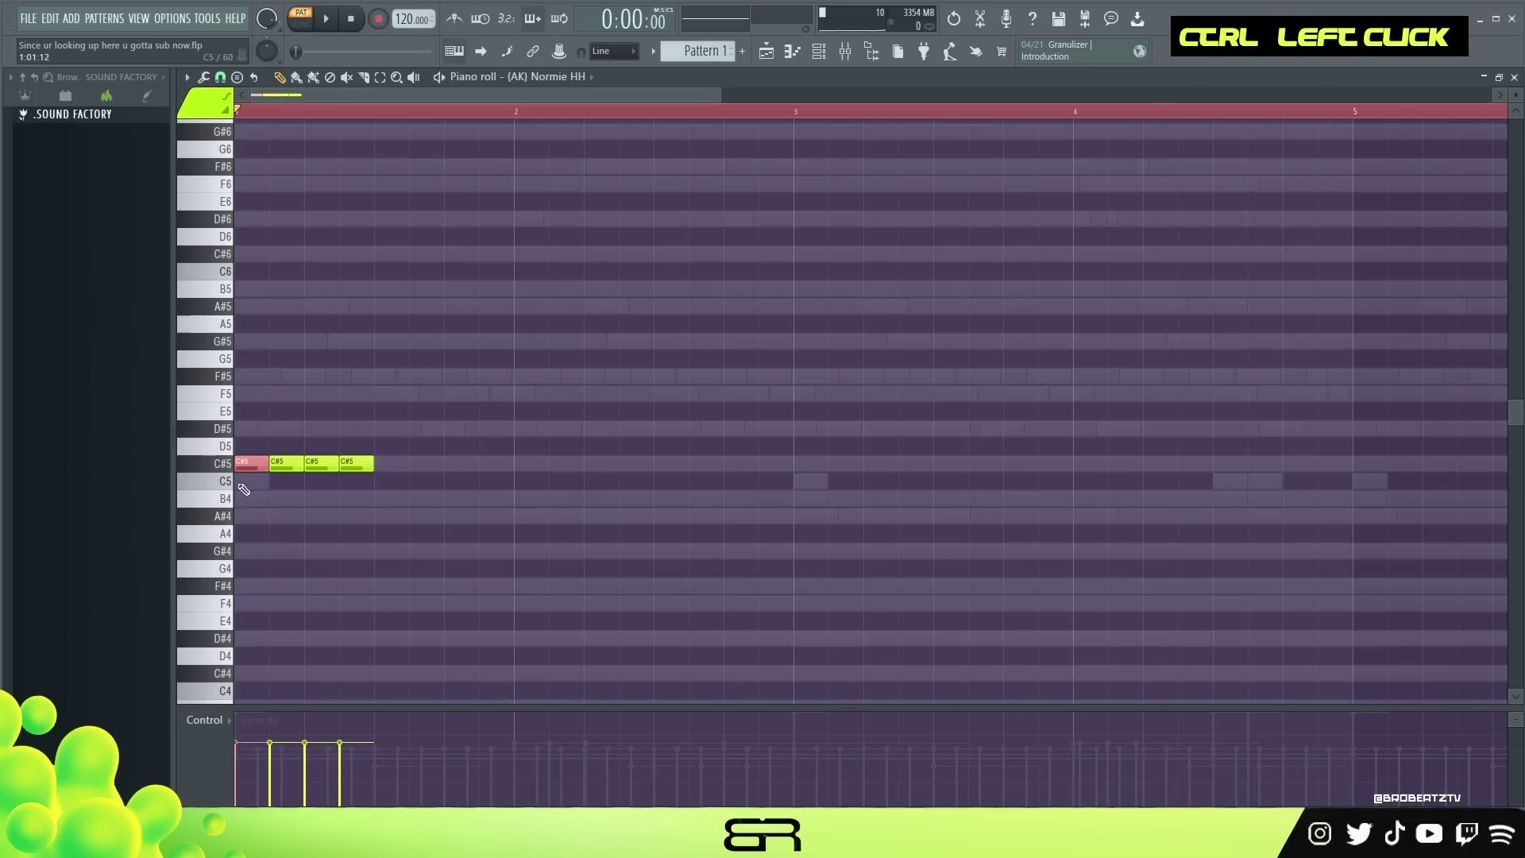
{"action": "scroll", "coordinate": [309, 380], "scroll_direction": "up", "scroll_amount": 2}
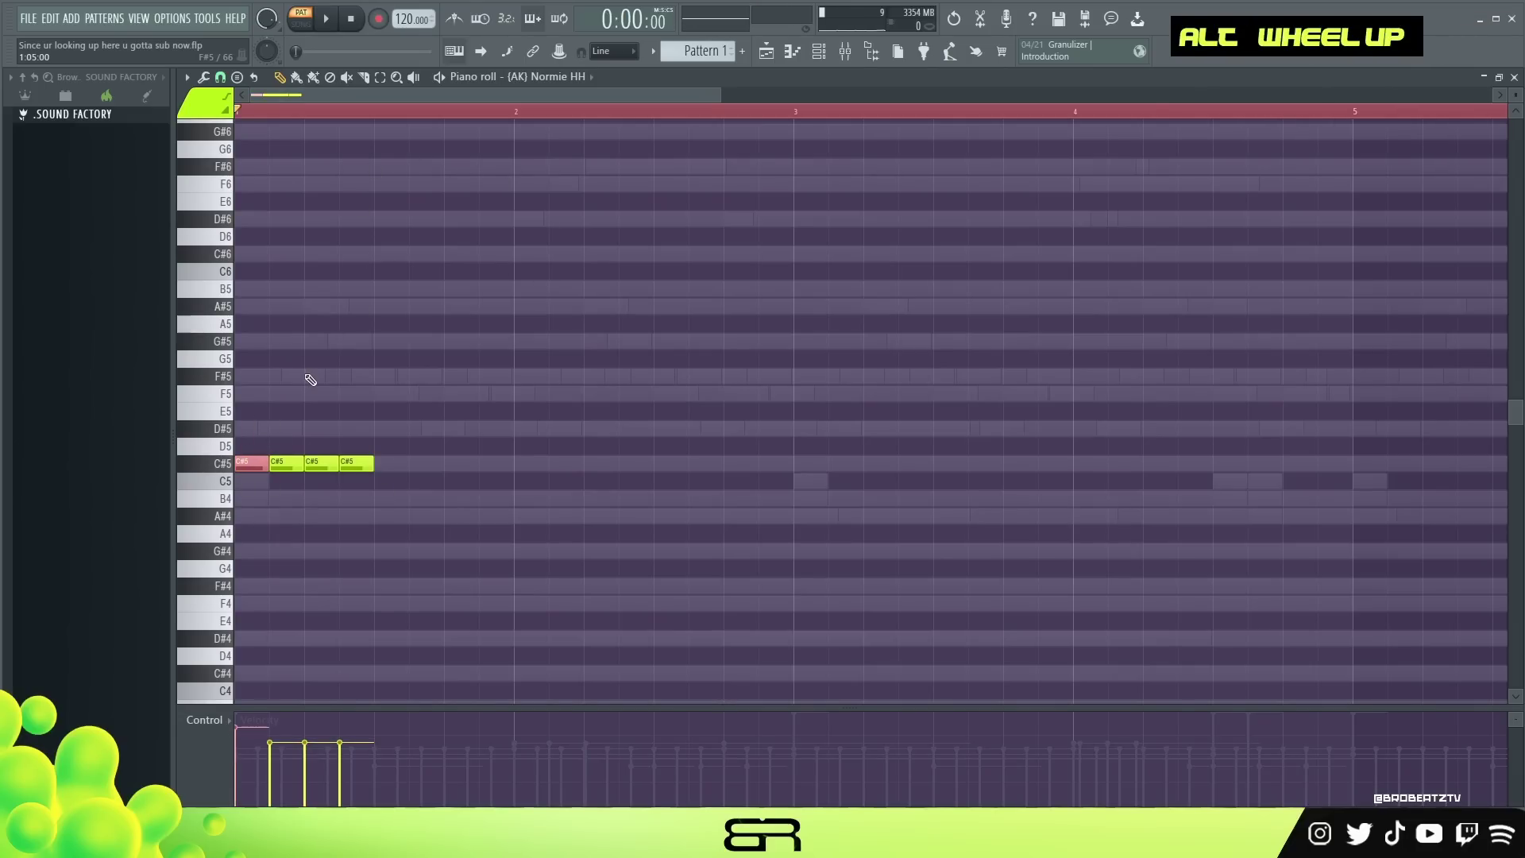
{"action": "key", "text": "space"}
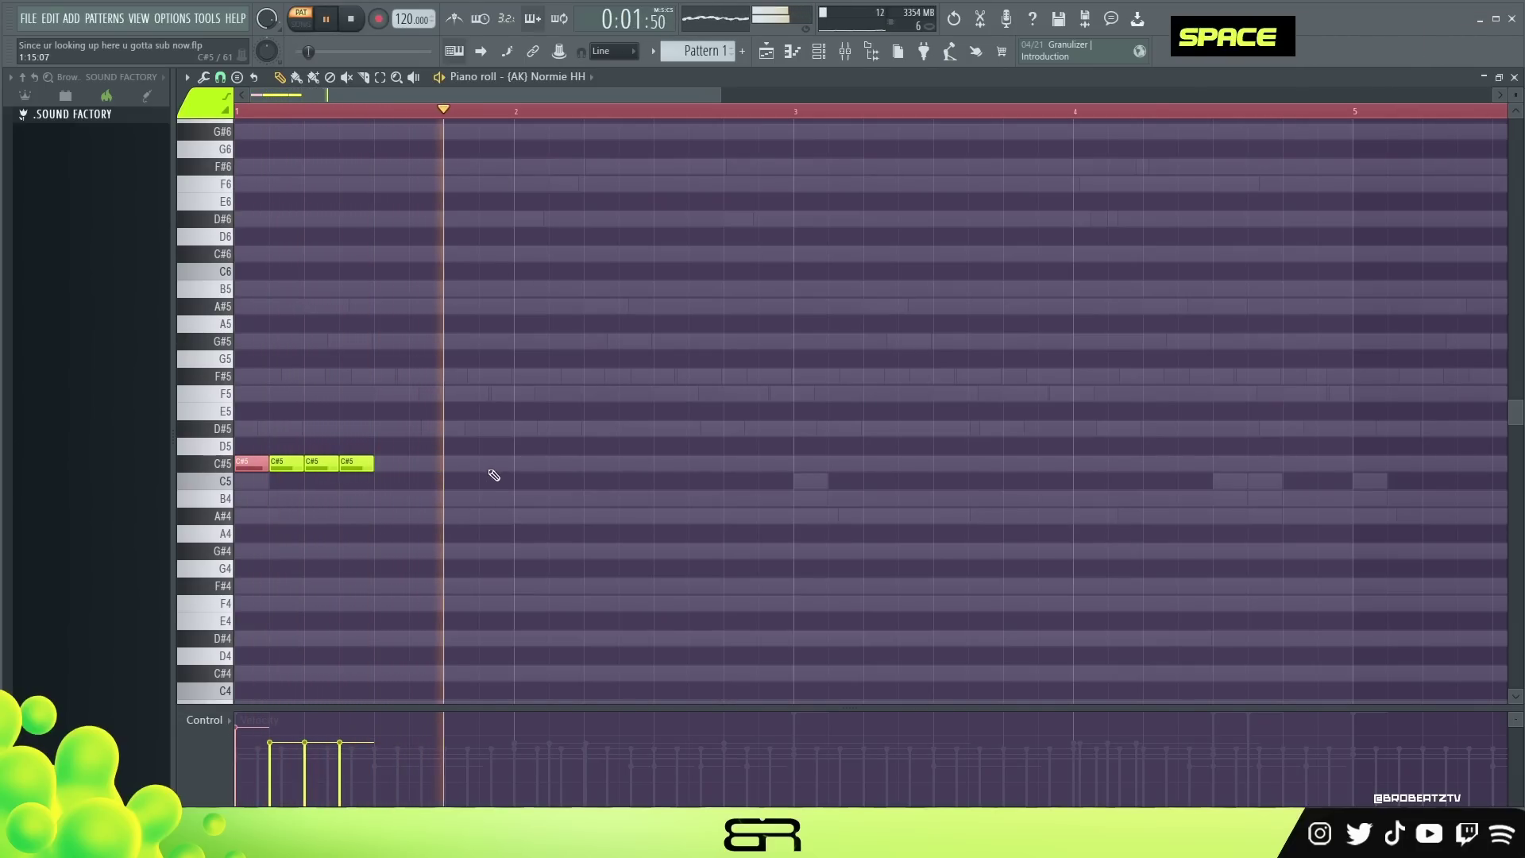
{"action": "key", "text": "space"}
Step: Fill the rest of bar 1 with two-step C#5 hi-hats and duplicate the whole bar into bar 2
{"action": "left_click_drag", "start_coordinate": [412, 428], "coordinate": [231, 476]}
{"action": "left_click_drag", "start_coordinate": [349, 463], "coordinate": [629, 463]}
{"action": "key", "text": "space"}
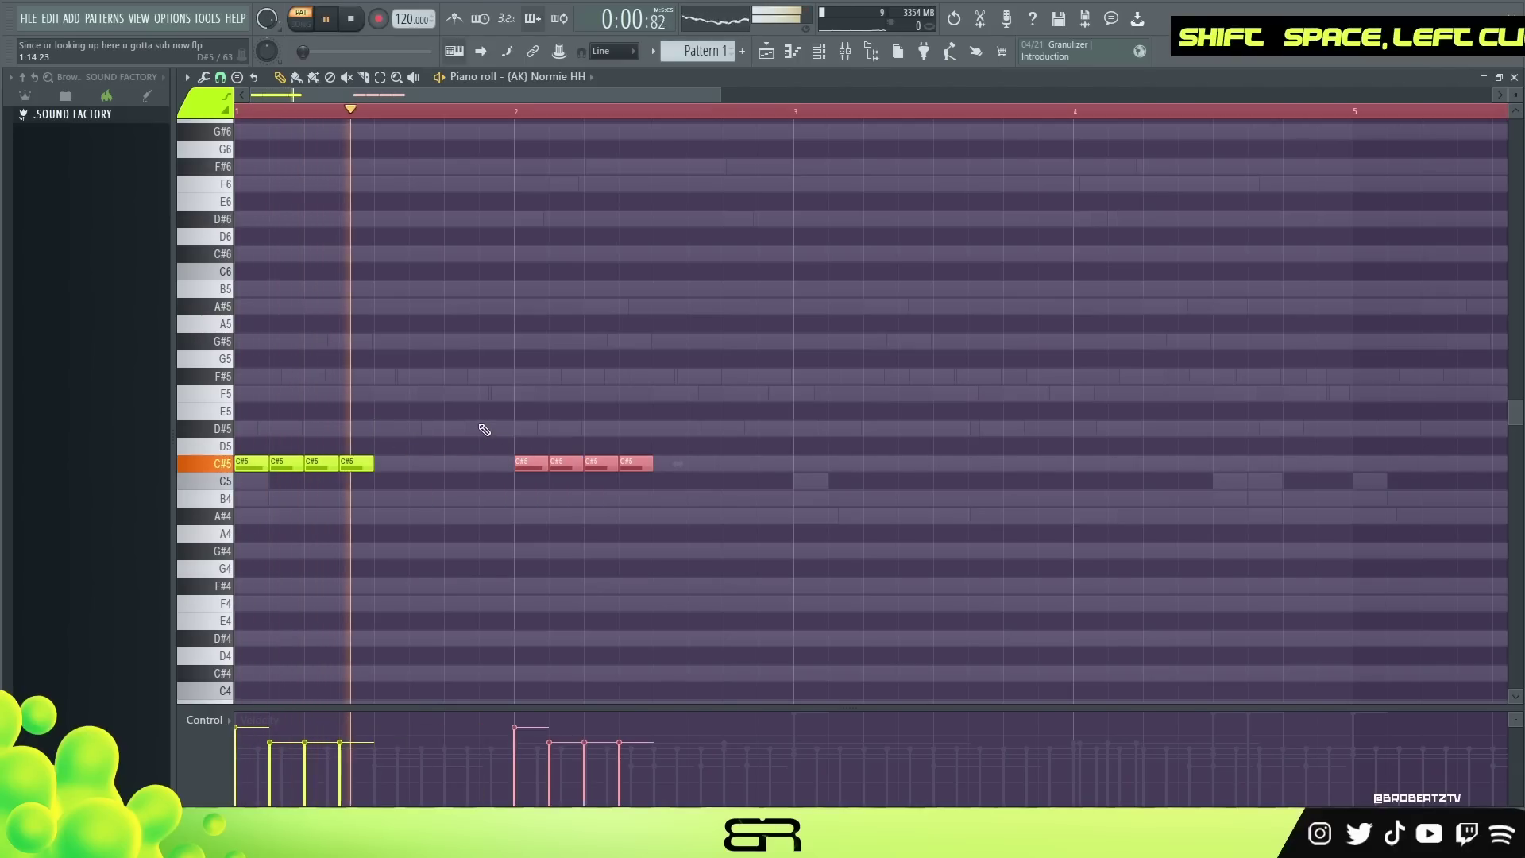
{"action": "key", "text": "space"}
{"action": "left_click_drag", "start_coordinate": [413, 421], "coordinate": [290, 469]}
{"action": "mouse_move", "coordinate": [478, 441]}
{"action": "left_mouse_down"}
{"action": "mouse_move", "coordinate": [472, 483]}
{"action": "mouse_move", "coordinate": [494, 472]}
{"action": "left_mouse_up"}
{"action": "right_click", "coordinate": [530, 469]}
{"action": "left_click_drag", "start_coordinate": [634, 439], "coordinate": [360, 489]}
{"action": "right_click", "coordinate": [635, 462]}
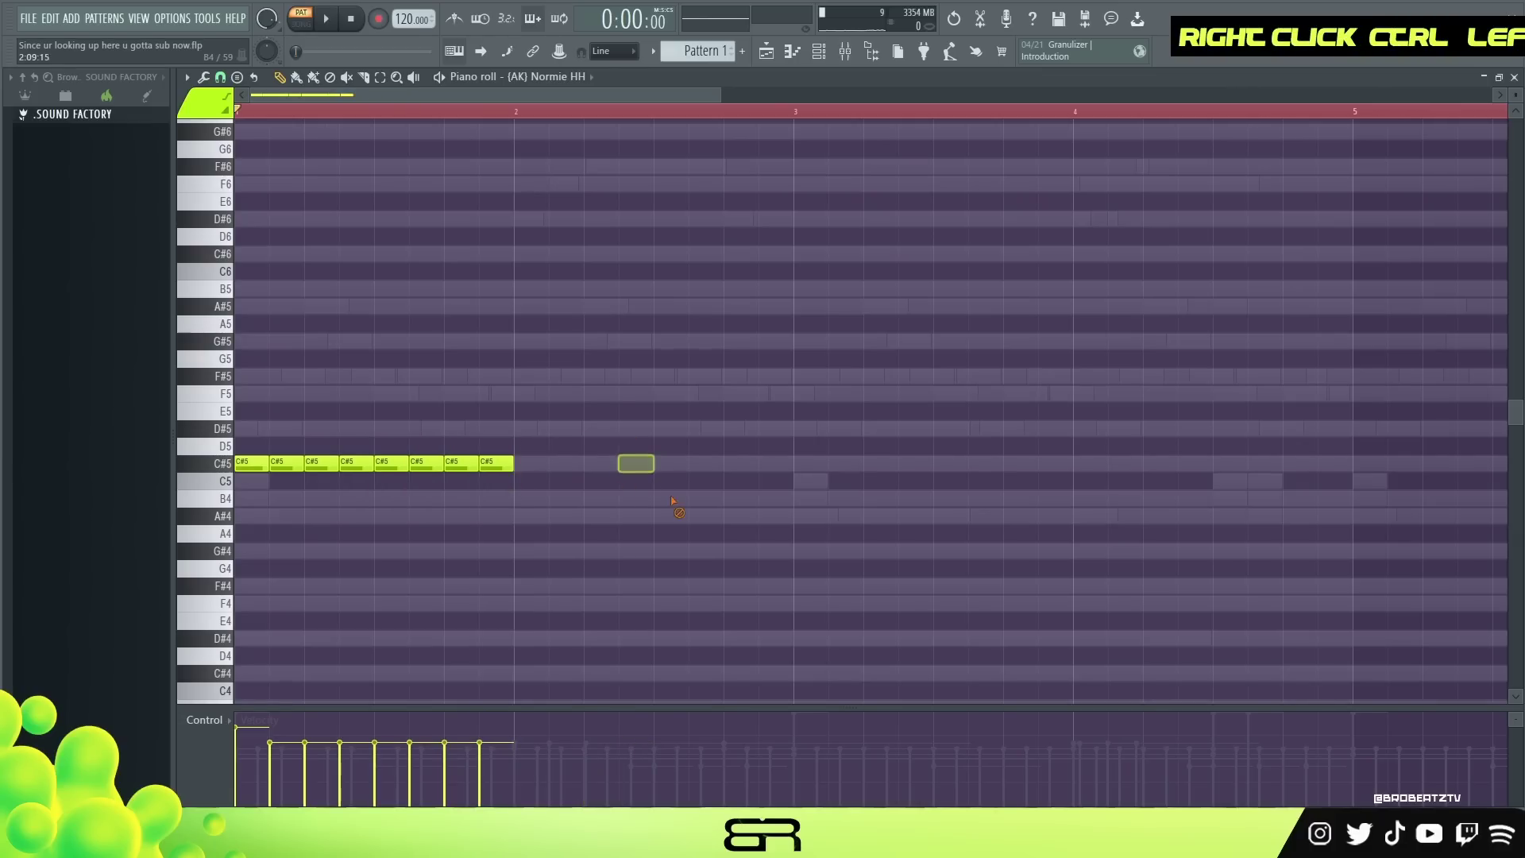
{"action": "left_click_drag", "start_coordinate": [254, 462], "coordinate": [535, 462]}
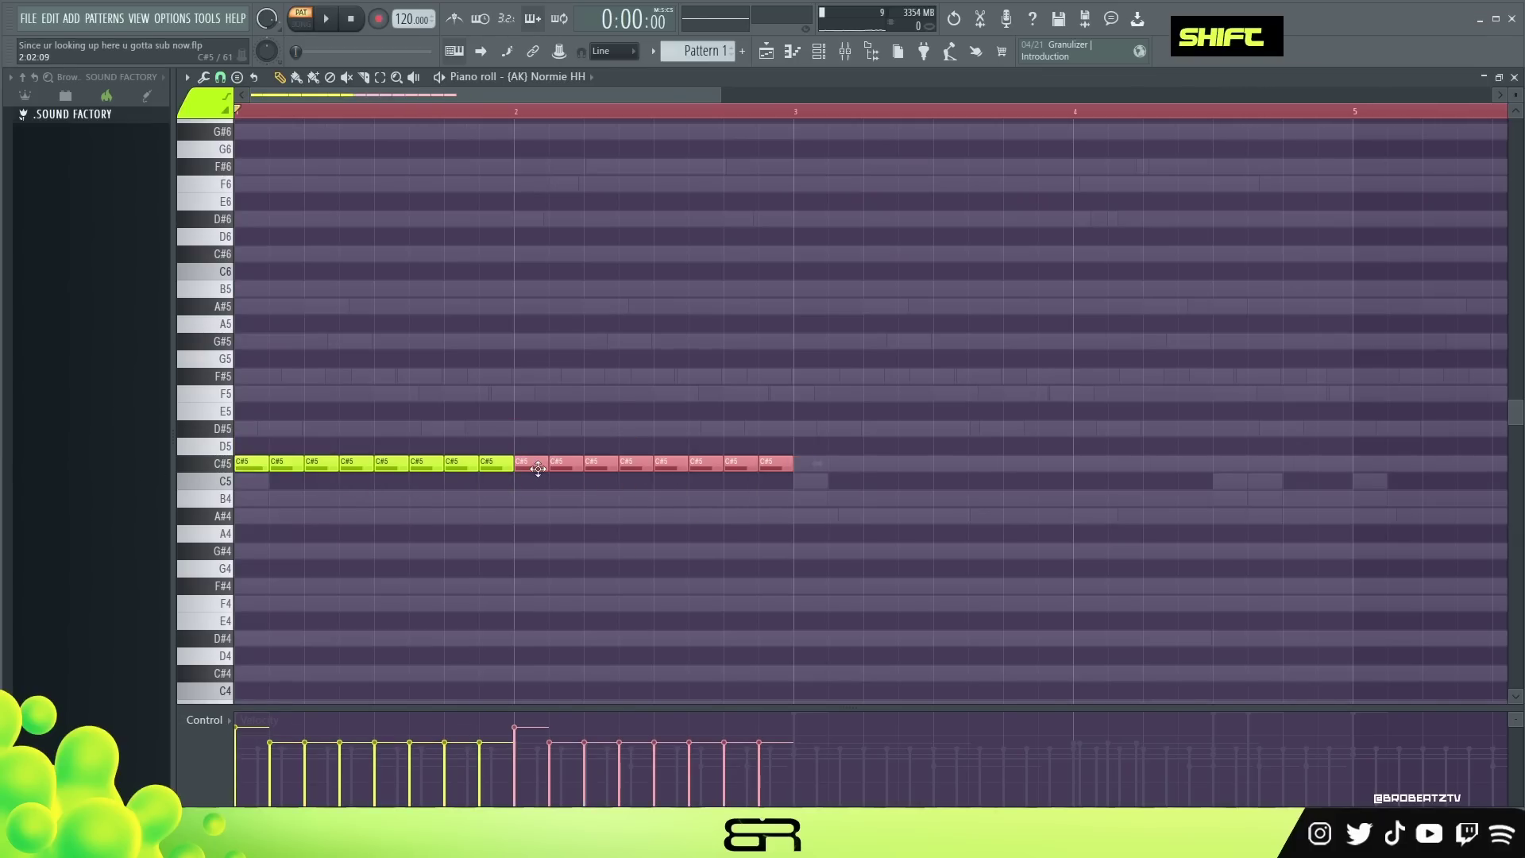
Step: Split the second hi-hat of bar 2 into two one-step C#5 hits and play it back
{"action": "key", "text": "space"}
{"action": "key", "text": "space"}
{"action": "key", "text": "space"}
{"action": "left_click", "coordinate": [221, 78]}
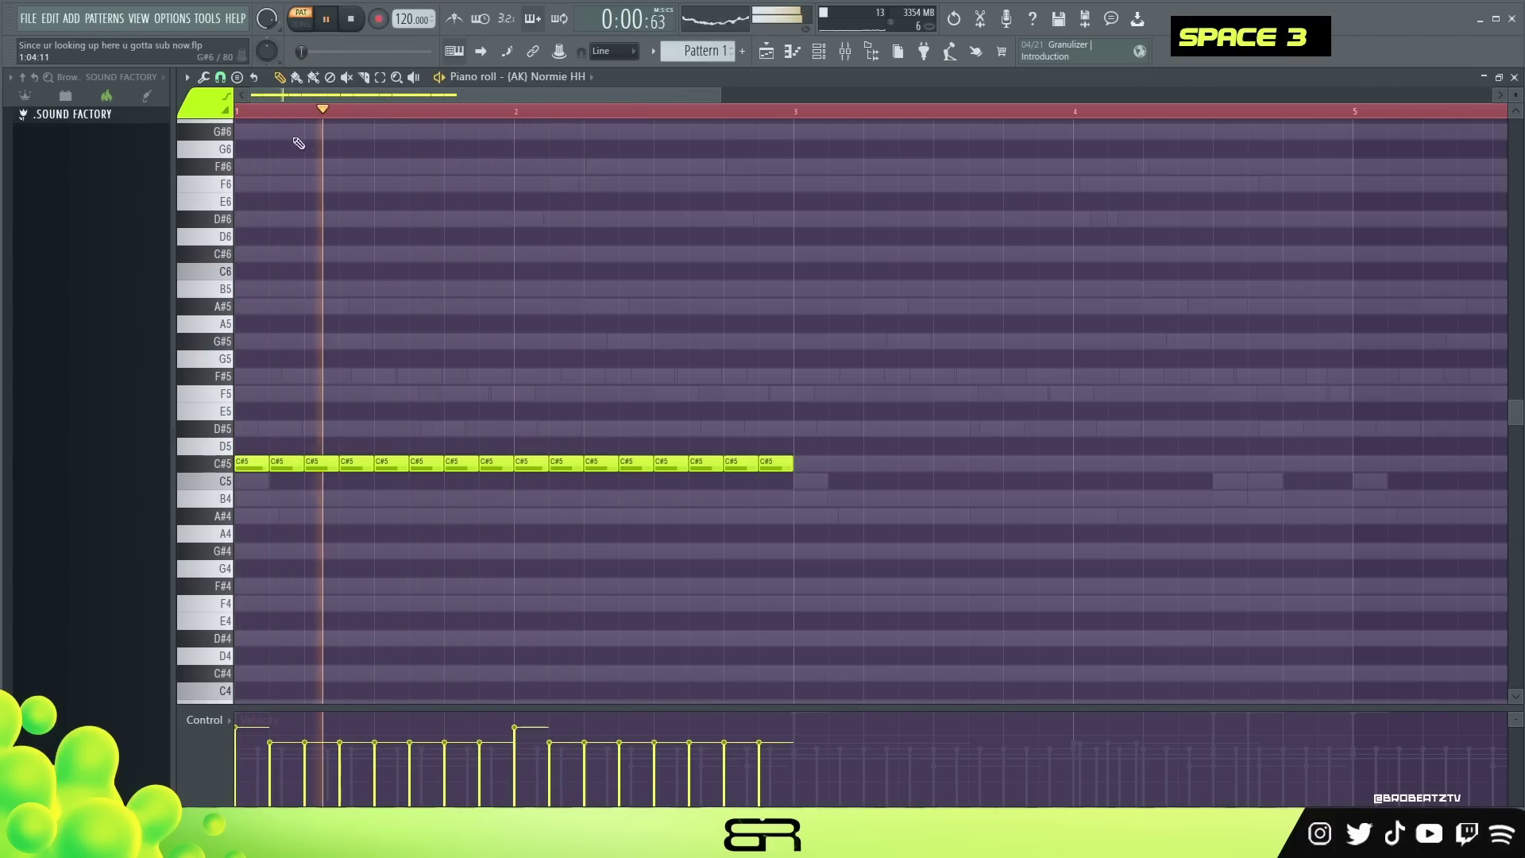
{"action": "left_click", "coordinate": [244, 260]}
{"action": "key", "text": "space"}
{"action": "key", "text": "space"}
{"action": "double_click", "coordinate": [574, 462]}
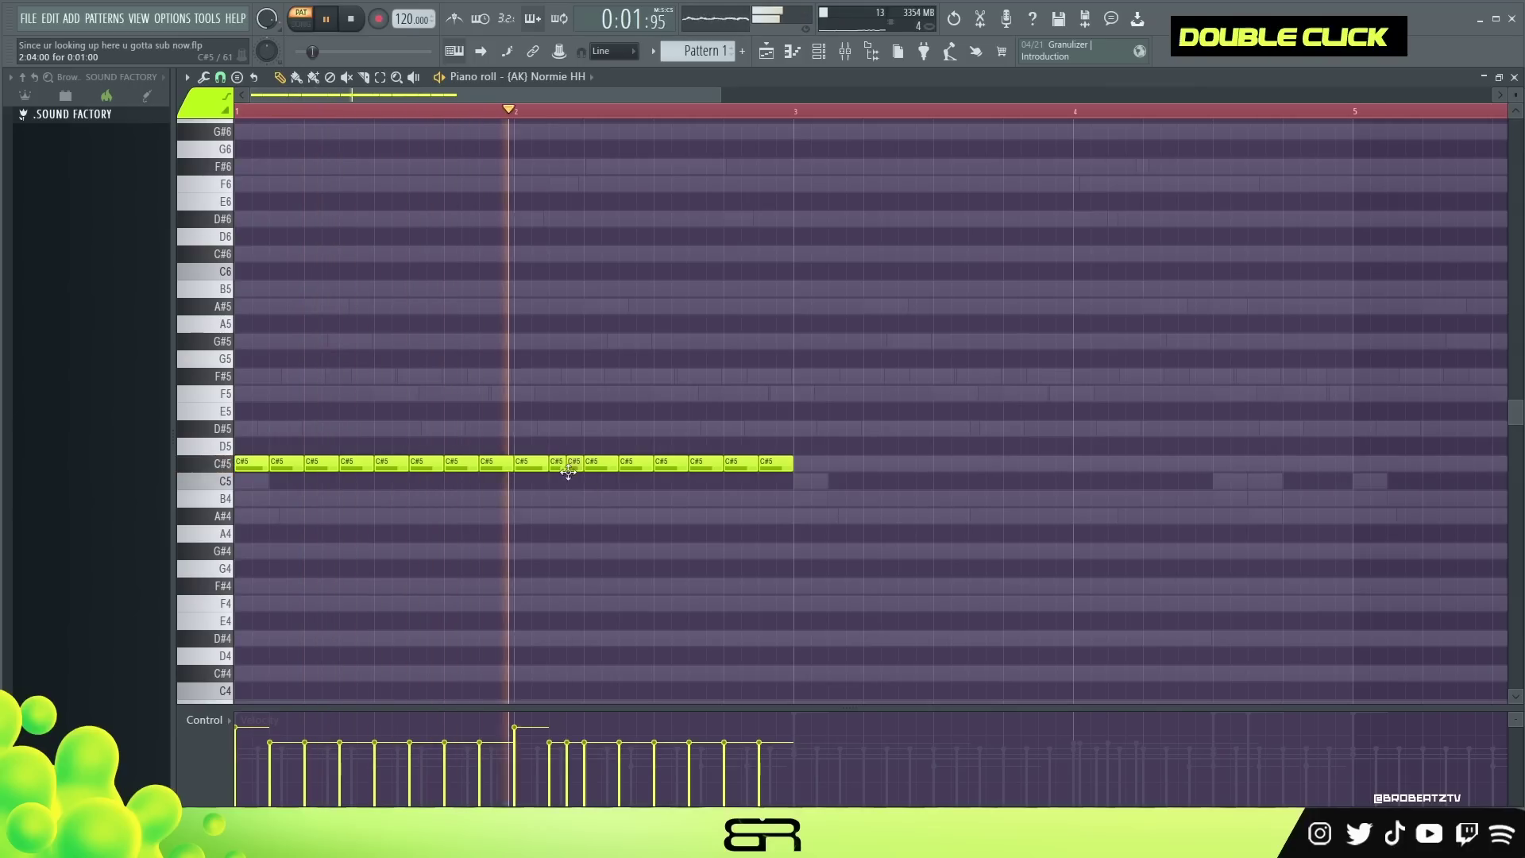
{"action": "key", "text": "space"}
{"action": "key", "text": "space"}
Step: End bar 2 with four half-step C#5 hits and two one-step C5 hits, and duplicate bars 1 and 2 into bars 3 and 4
{"action": "left_click", "coordinate": [739, 463], "text": "ctrl"}
{"action": "key", "text": "alt+u"}
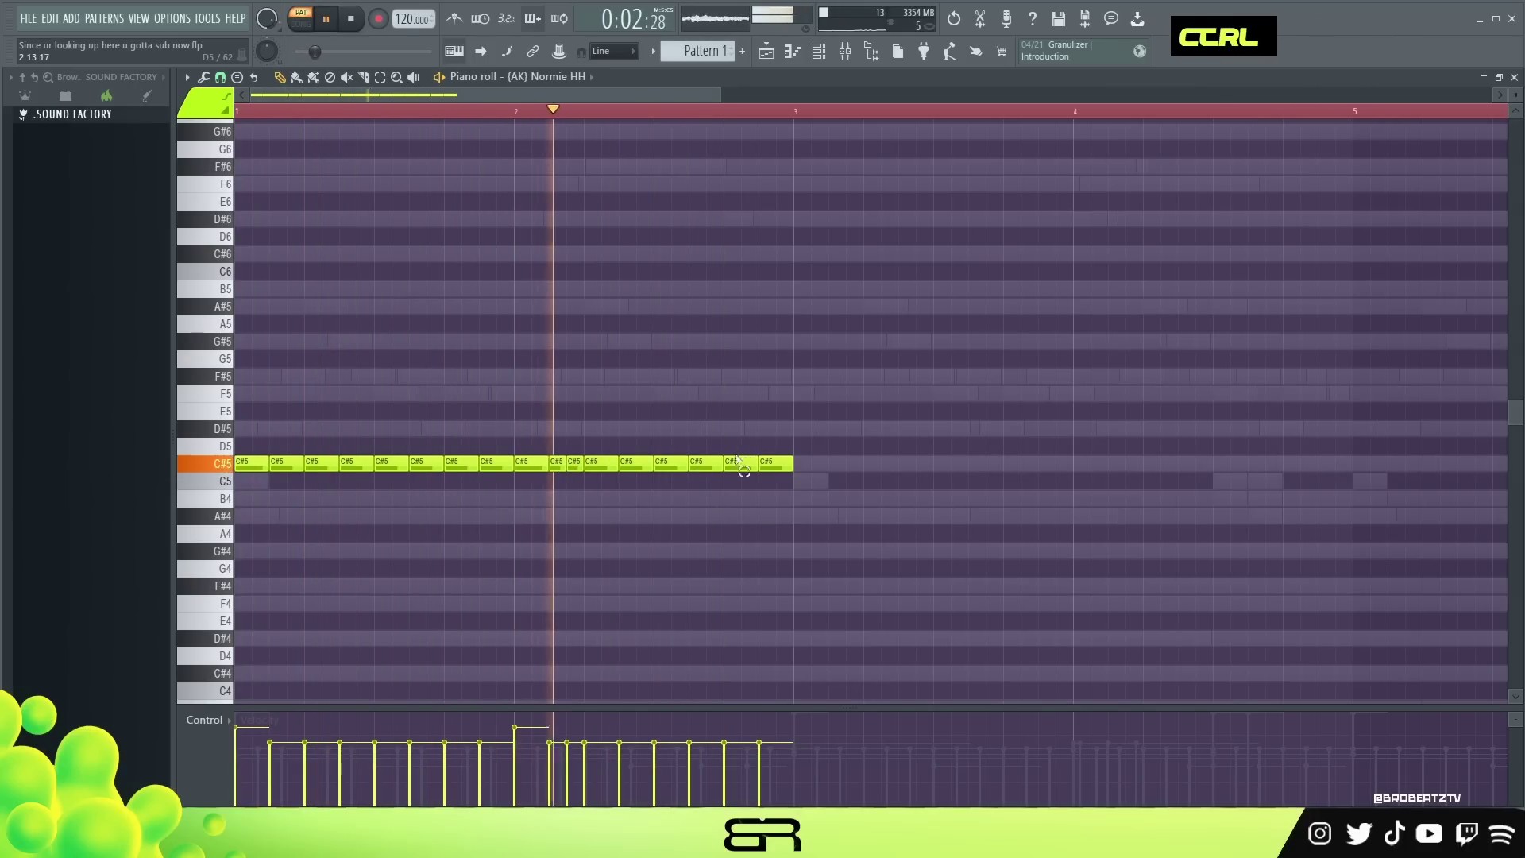
{"action": "left_click", "coordinate": [851, 488]}
{"action": "key", "text": "space"}
{"action": "mouse_move", "coordinate": [783, 464]}
{"action": "left_mouse_down"}
{"action": "mouse_move", "coordinate": [785, 483]}
{"action": "mouse_move", "coordinate": [695, 492]}
{"action": "mouse_move", "coordinate": [1259, 464]}
{"action": "left_mouse_up"}
{"action": "double_click", "coordinate": [783, 482]}
{"action": "scroll", "coordinate": [755, 510], "scroll_direction": "down", "scroll_amount": 2}
{"action": "key", "text": "space"}
{"action": "right_click", "coordinate": [697, 498]}
{"action": "key", "text": "ctrl+a"}
{"action": "right_click", "coordinate": [1239, 504]}
Step: Split the first hi-hat of bar 3 into two one-step hits and lower the velocity of each bar's accented first hit
{"action": "left_click_drag", "start_coordinate": [826, 464], "coordinate": [808, 464]}
{"action": "left_click", "coordinate": [819, 464]}
{"action": "key", "text": "space"}
{"action": "left_click", "coordinate": [805, 462], "text": "ctrl"}
{"action": "left_click", "coordinate": [268, 464], "text": "ctrl+shift"}
{"action": "left_click", "coordinate": [528, 462], "text": "ctrl+shift"}
{"action": "scroll", "coordinate": [1085, 467], "scroll_direction": "down", "scroll_amount": 2}
{"action": "right_click", "coordinate": [840, 427]}
{"action": "scroll", "coordinate": [819, 464], "scroll_direction": "down", "scroll_amount": 4}
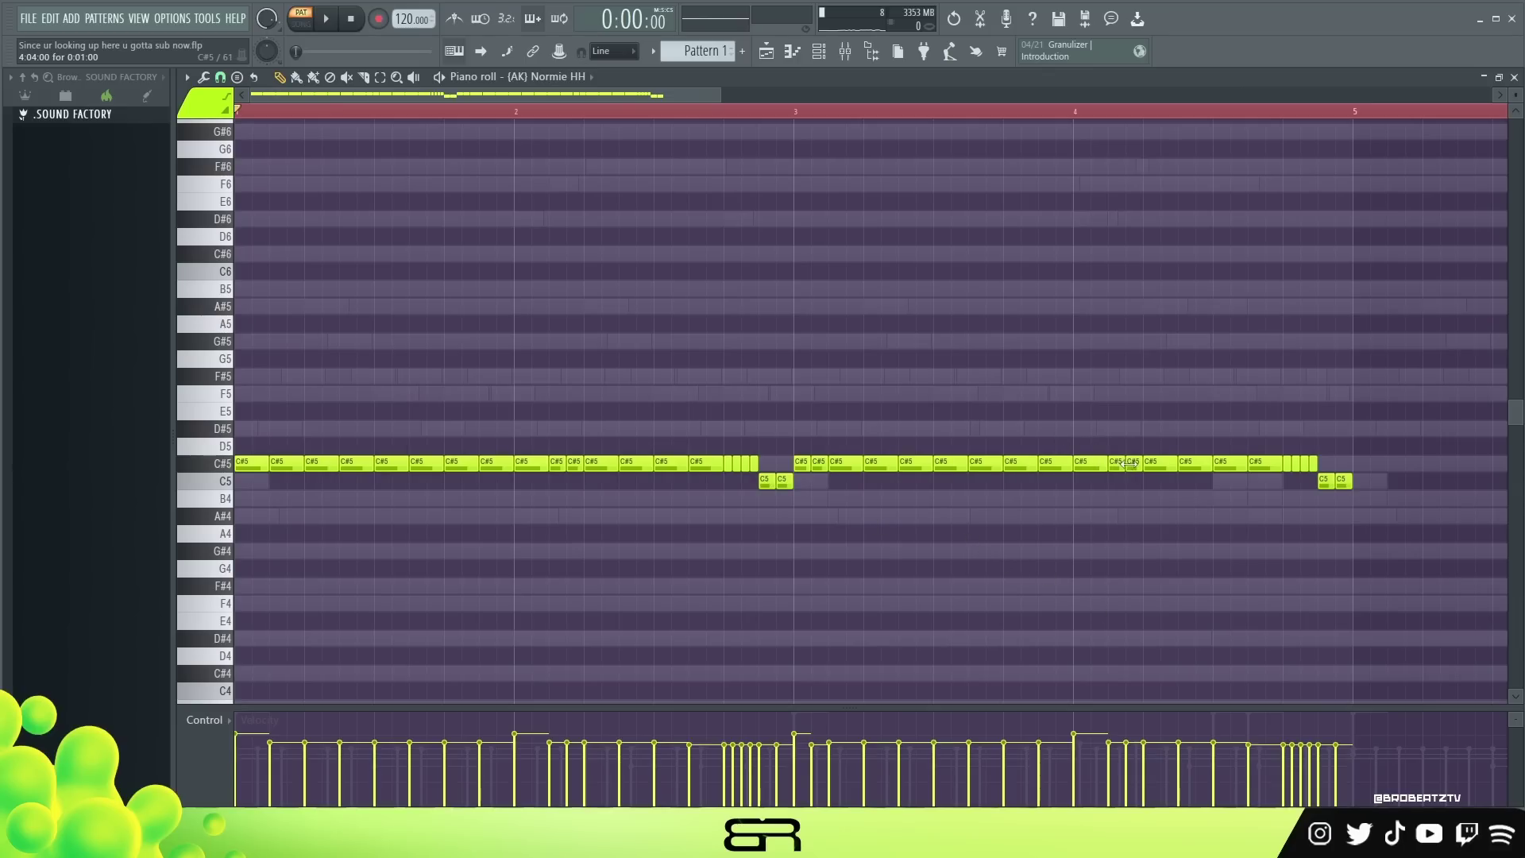
Step: Split the seventh two-step slot of bar 3 into two one-step hi-hats and lower the second one's velocity
{"action": "double_click", "coordinate": [1029, 467]}
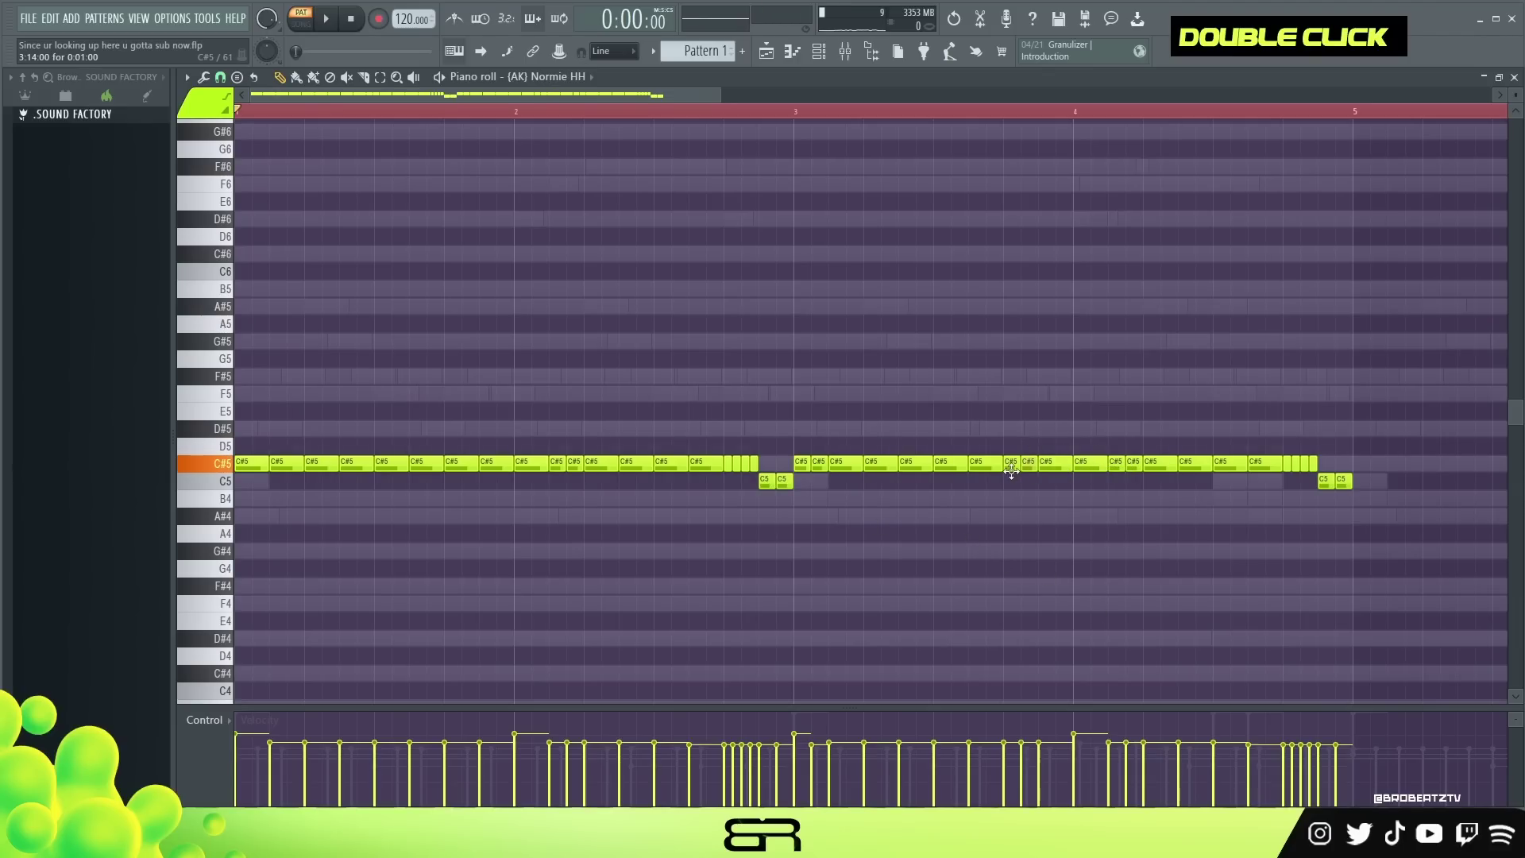
{"action": "left_click", "coordinate": [1029, 466], "text": "ctrl"}
{"action": "key", "text": "space"}
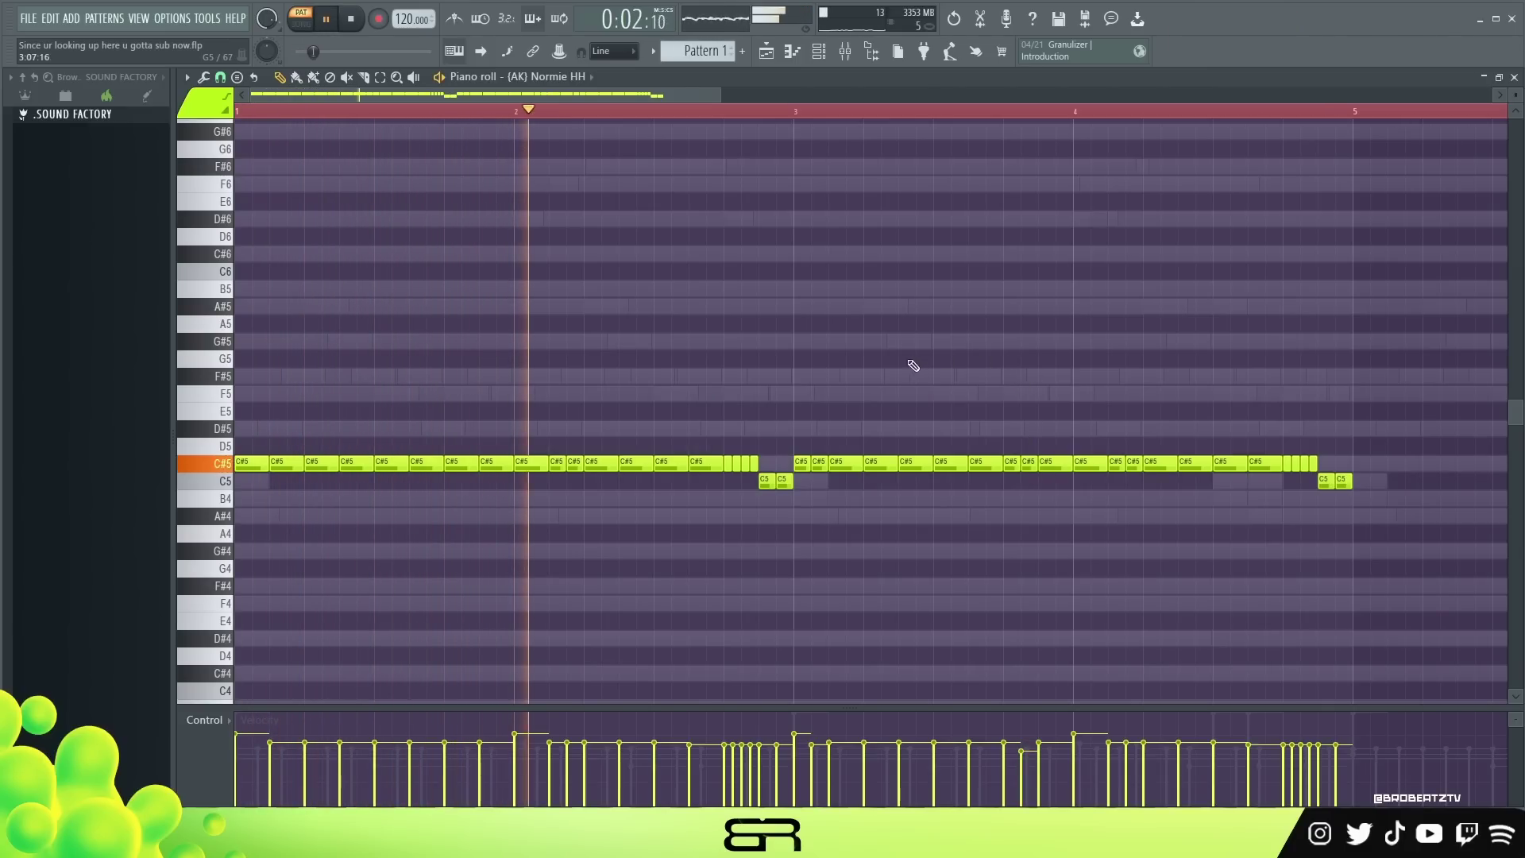
Step: Shorten all the hi-hat notes slightly, reduce their overall velocity and listen to the loop
{"action": "key", "text": "ctrl+a"}
{"action": "left_click", "coordinate": [1349, 488], "text": "alt"}
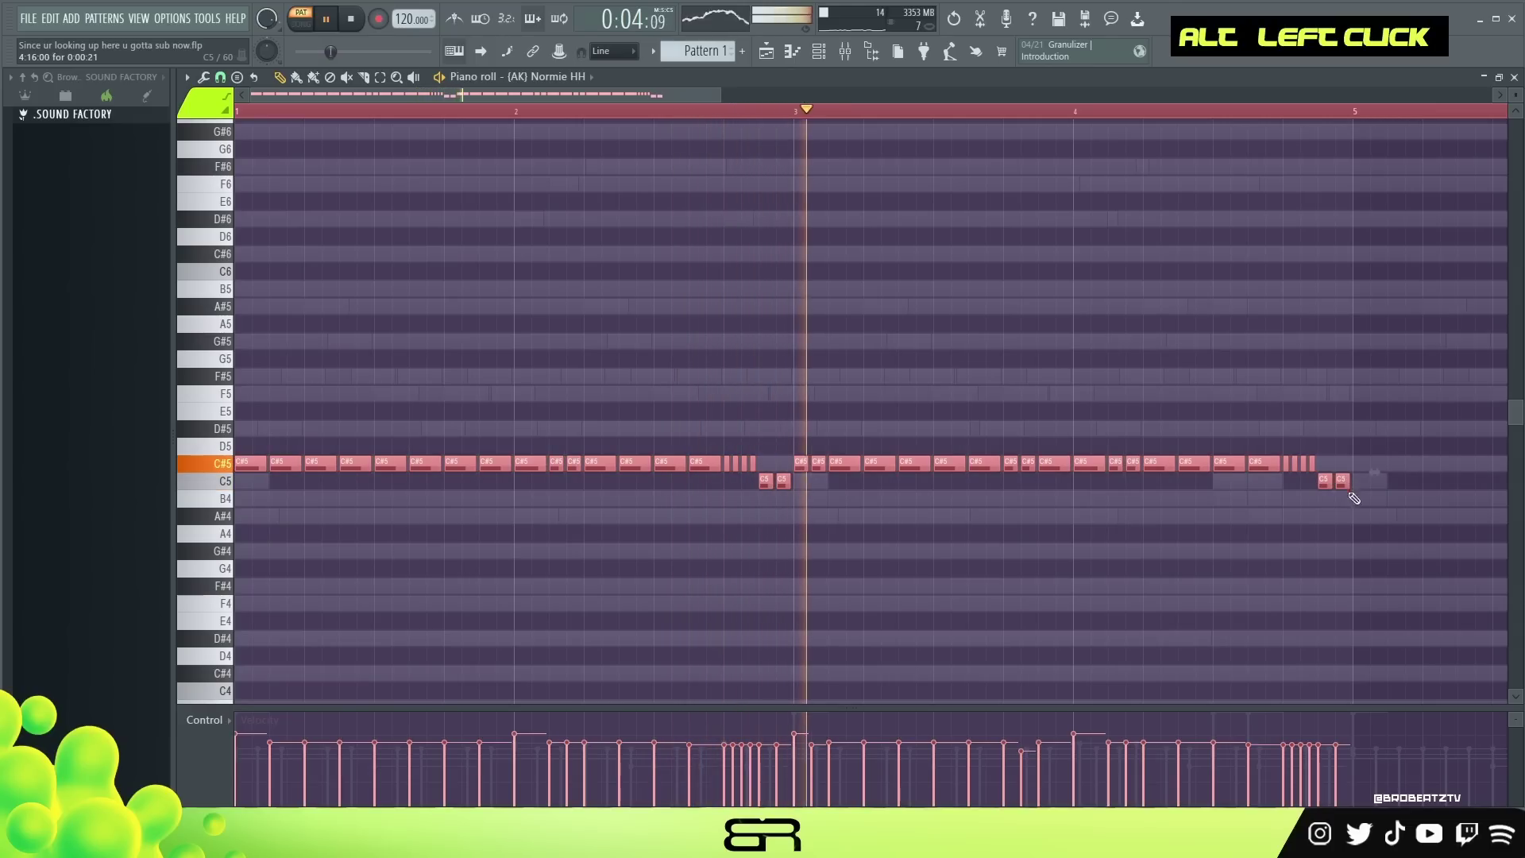
{"action": "right_click", "coordinate": [755, 368]}
{"action": "key", "text": "ctrl+a"}
{"action": "scroll", "coordinate": [855, 184], "scroll_direction": "down", "scroll_amount": 2}
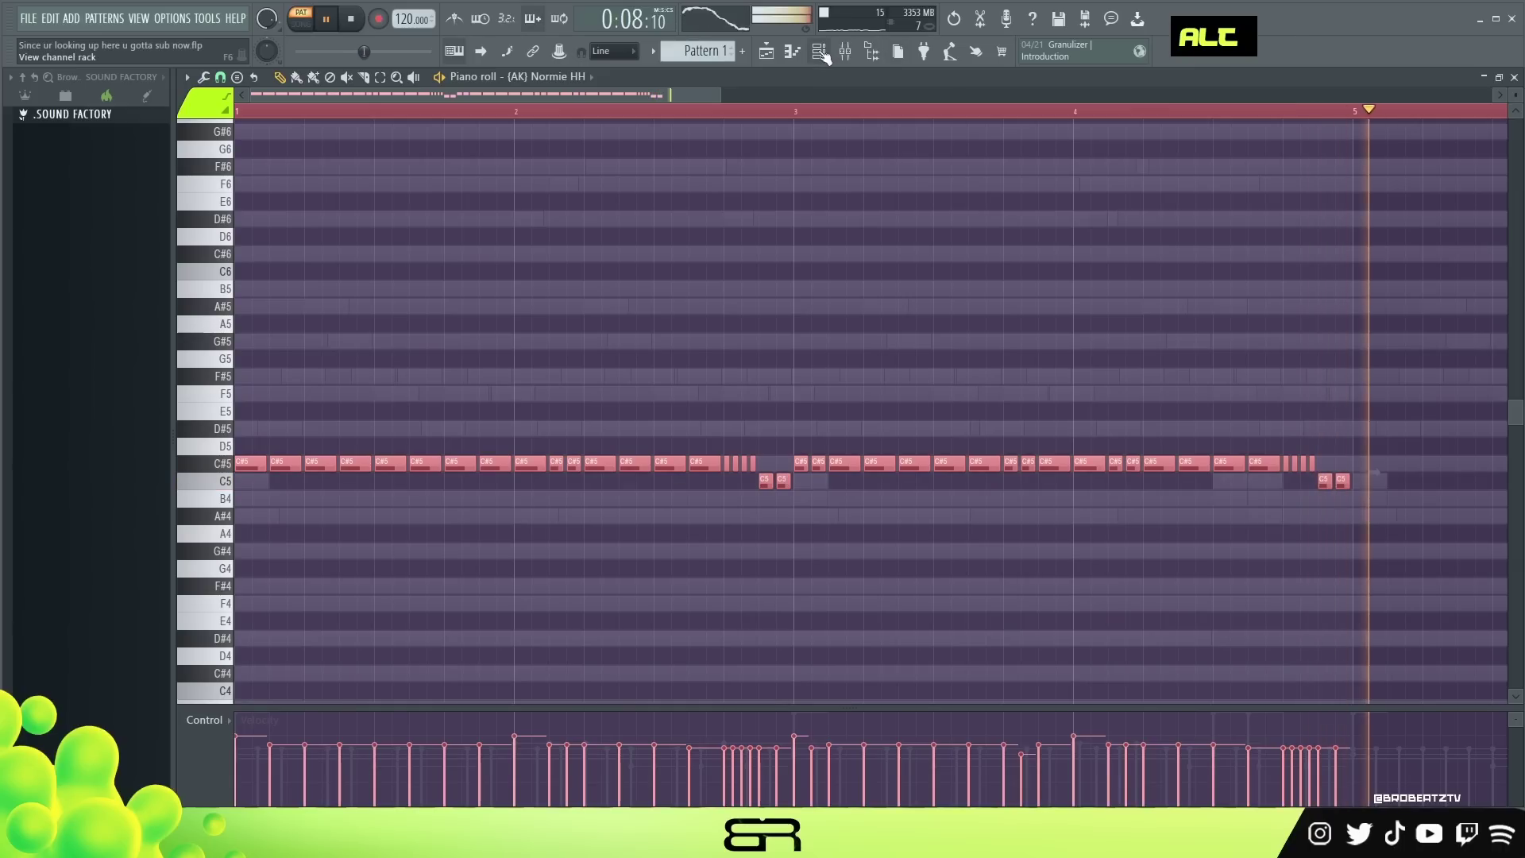
{"action": "key", "text": "space"}
Step: Cut the (AK) Normie HH notes from Pattern 1 and paste them into the same channel in Pattern 2
{"action": "key", "text": "F6"}
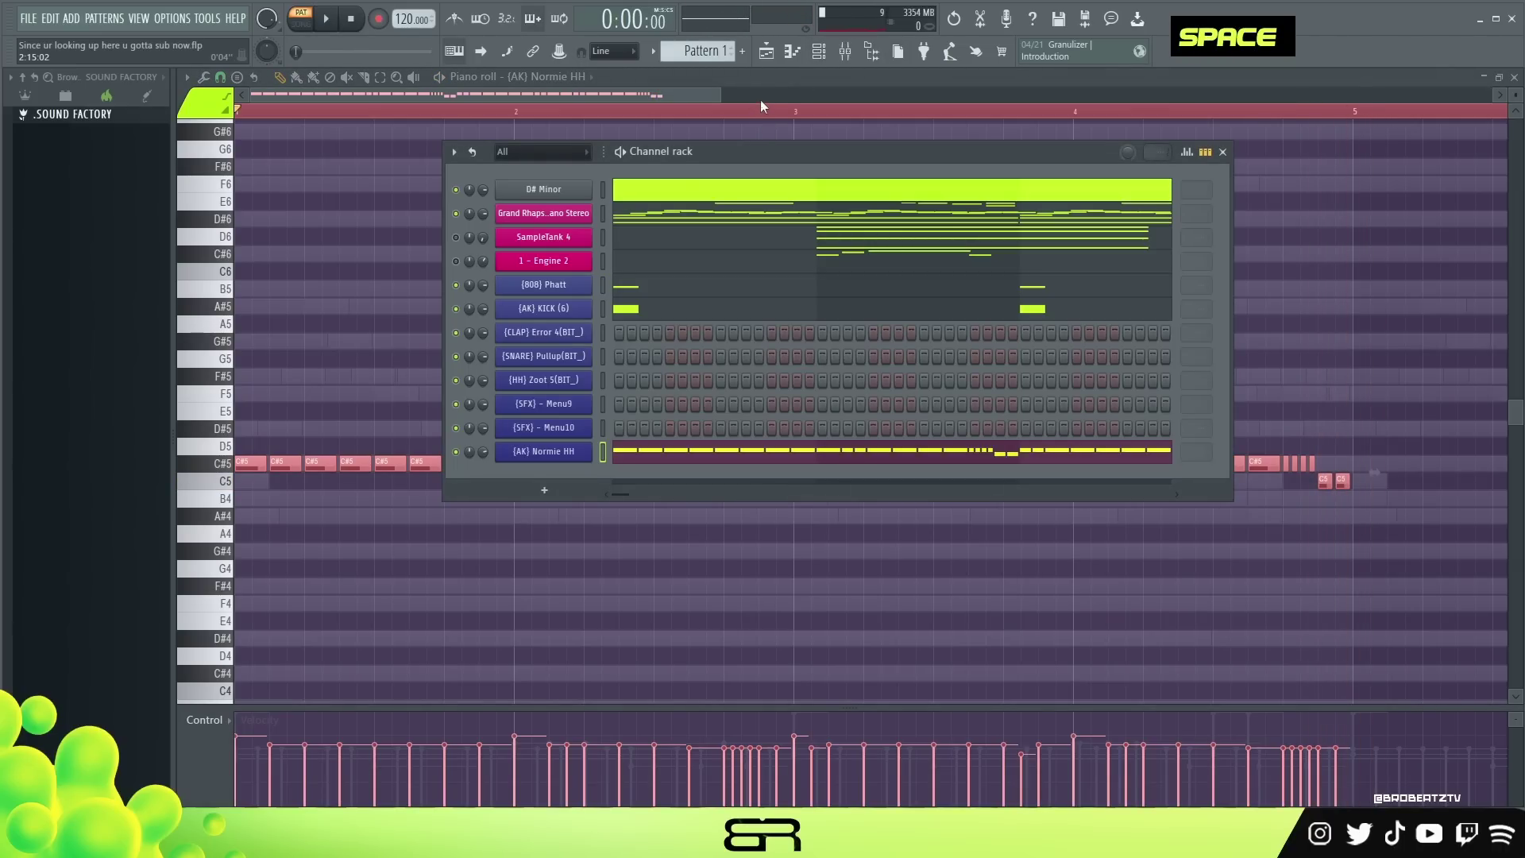
{"action": "right_click", "coordinate": [585, 452]}
{"action": "left_click", "coordinate": [770, 449]}
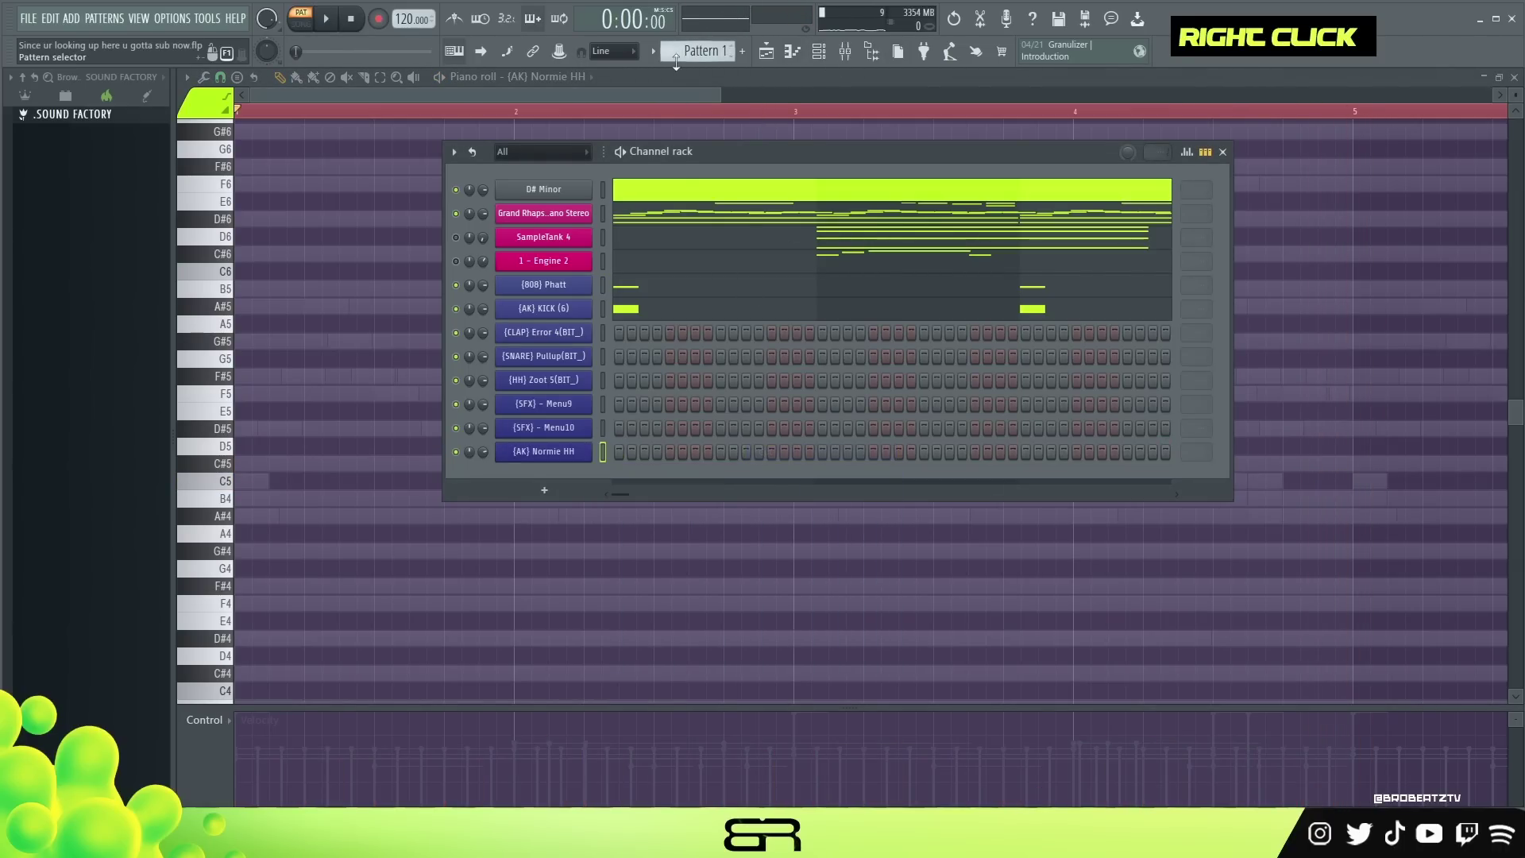
{"action": "scroll", "coordinate": [577, 401], "scroll_direction": "up", "scroll_amount": 1}
{"action": "right_click", "coordinate": [588, 451]}
{"action": "left_click", "coordinate": [768, 482]}
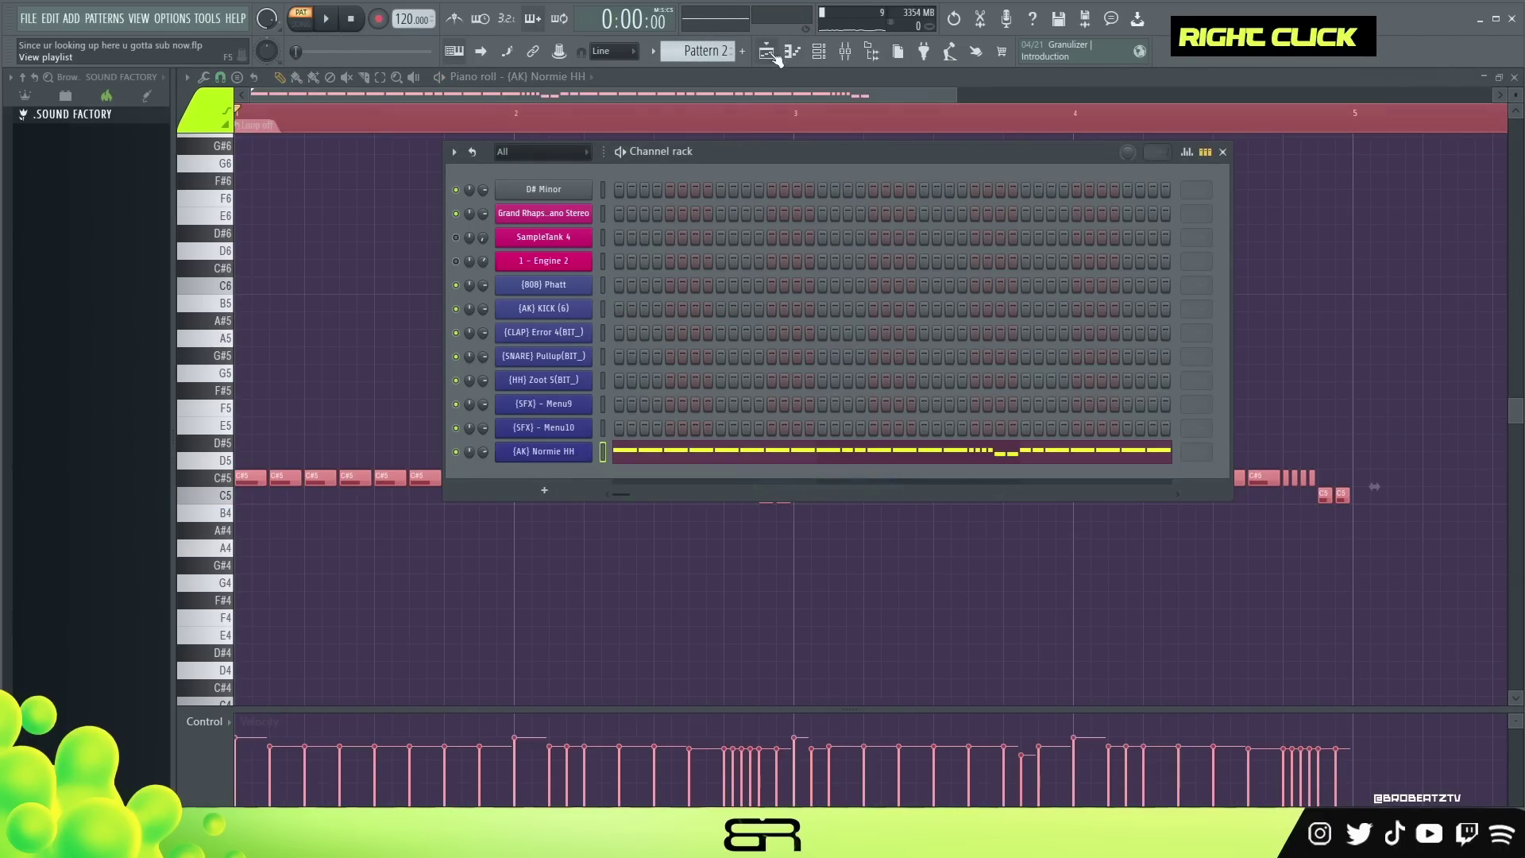
Step: Place Pattern 1 on Track 1 at bar 1 and Pattern 2 on Track 2 at bars 1 and 5
{"action": "left_click", "coordinate": [767, 51]}
{"action": "double_click", "coordinate": [573, 176]}
{"action": "left_click_drag", "start_coordinate": [388, 136], "coordinate": [394, 137]}
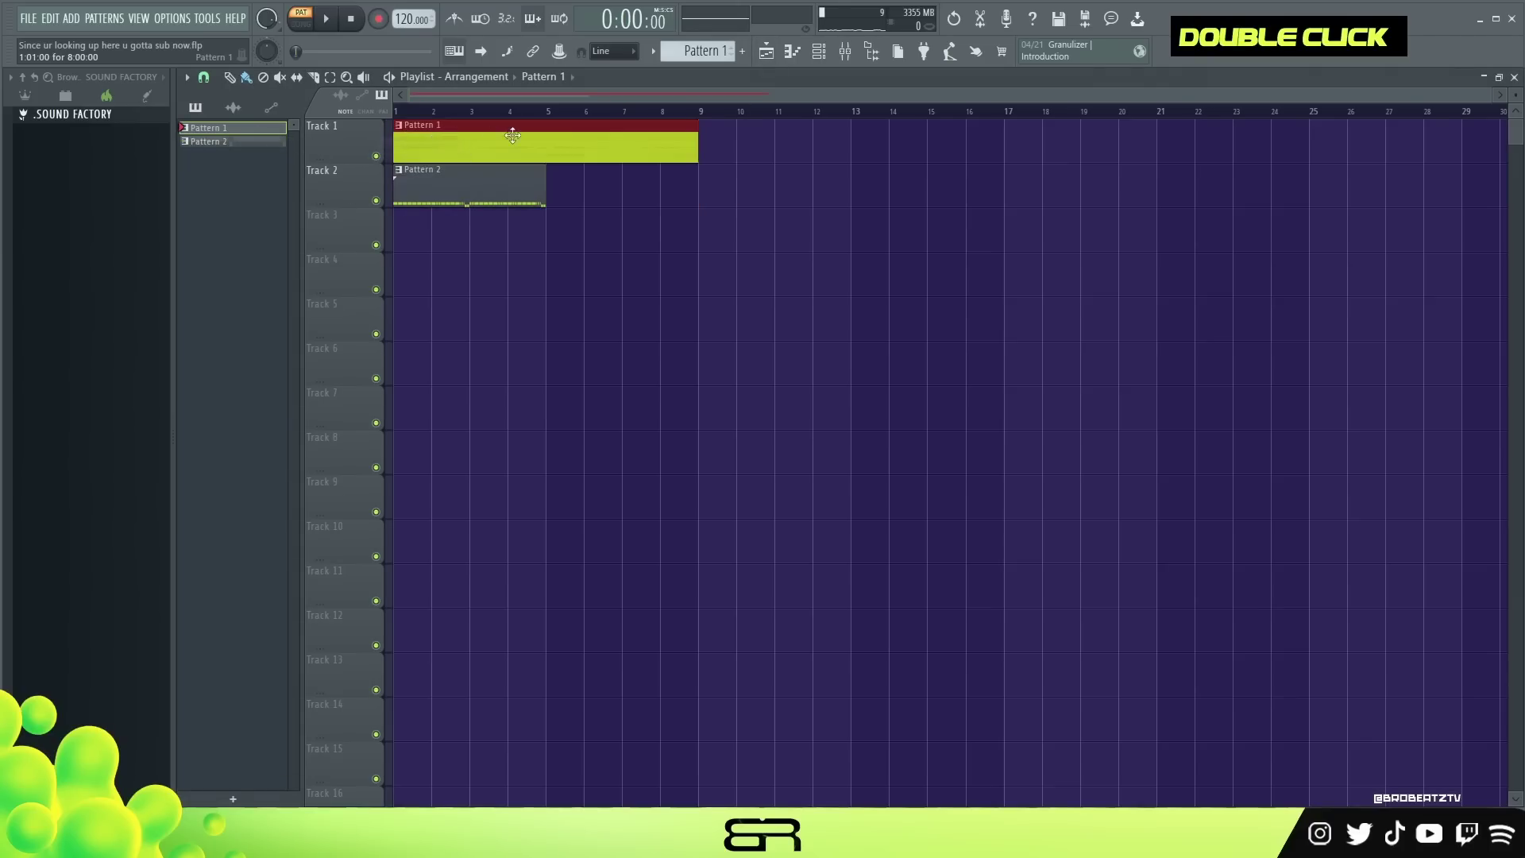
{"action": "left_click_drag", "start_coordinate": [451, 184], "coordinate": [620, 192]}
{"action": "right_click", "coordinate": [711, 188]}
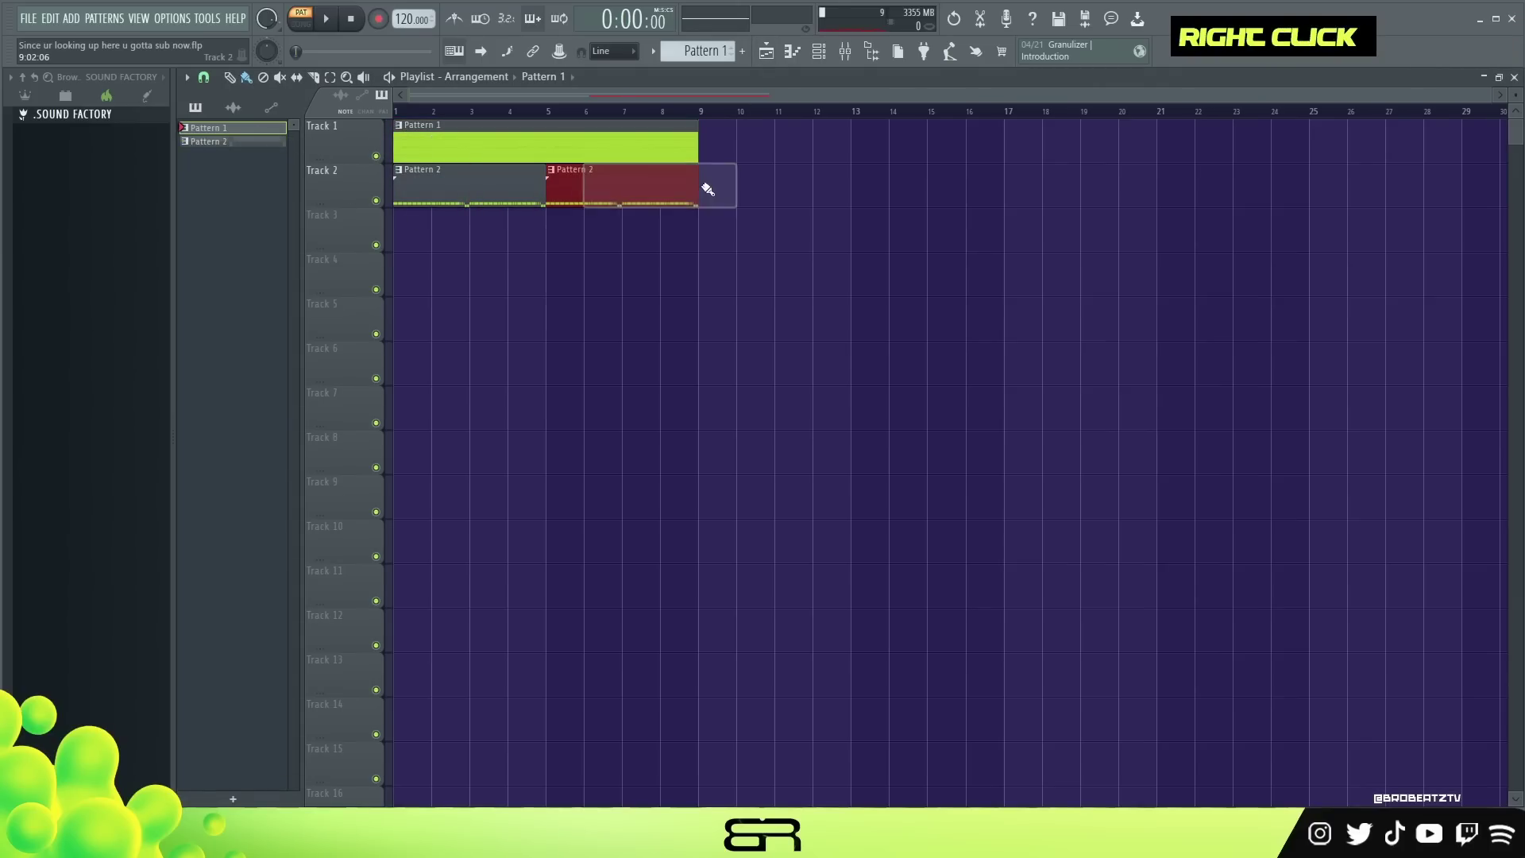
Step: In Pattern 2, add a (CLAP) Error 4 hit on step 9 and repeat it every 16 steps across four bars
{"action": "left_click", "coordinate": [818, 51]}
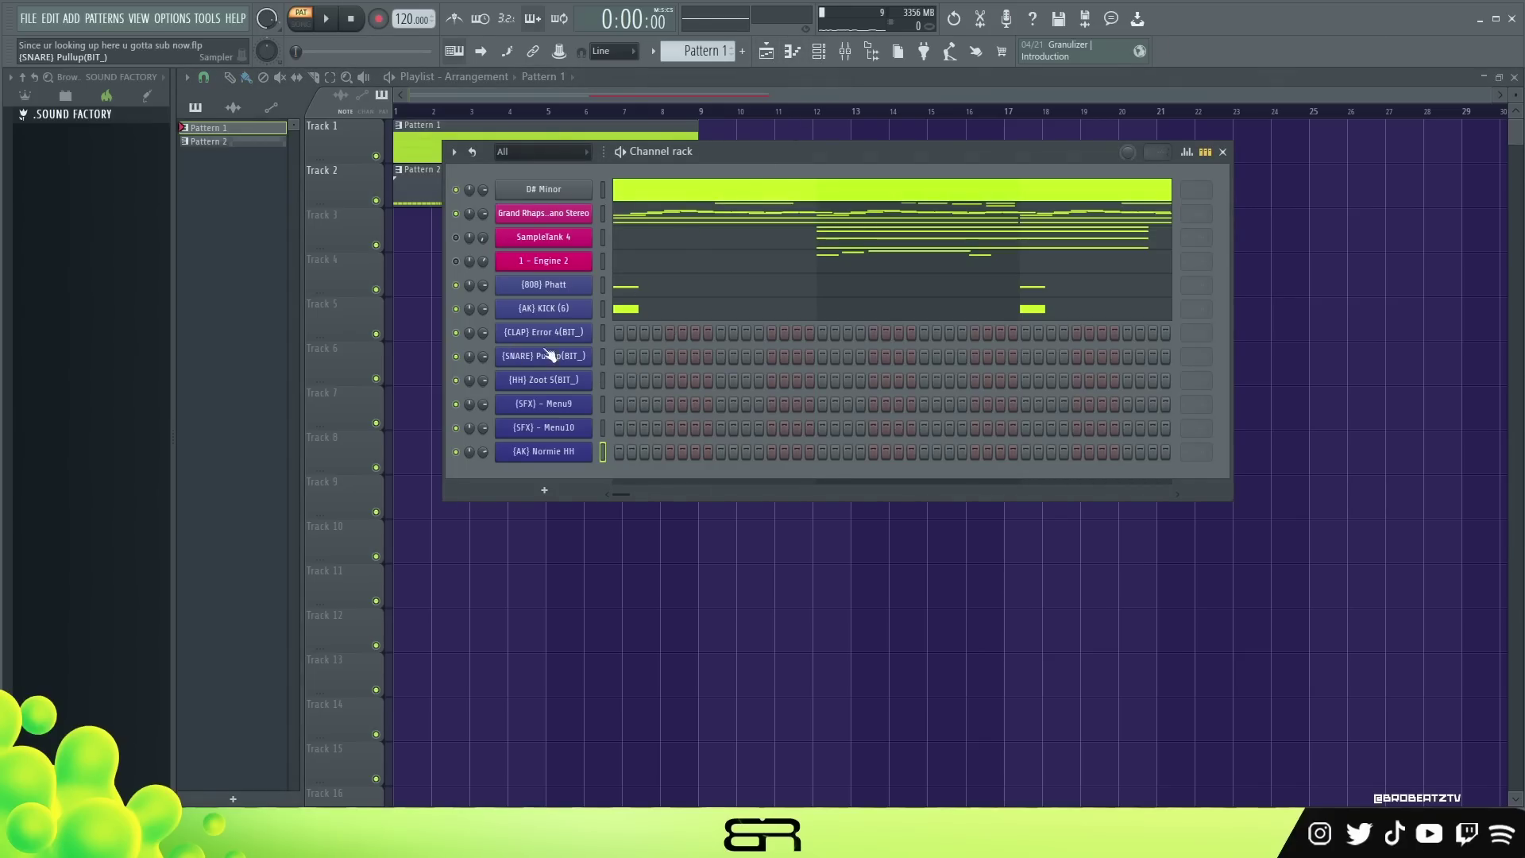
{"action": "scroll", "coordinate": [691, 68], "scroll_direction": "up", "scroll_amount": 1}
{"action": "key", "text": "space"}
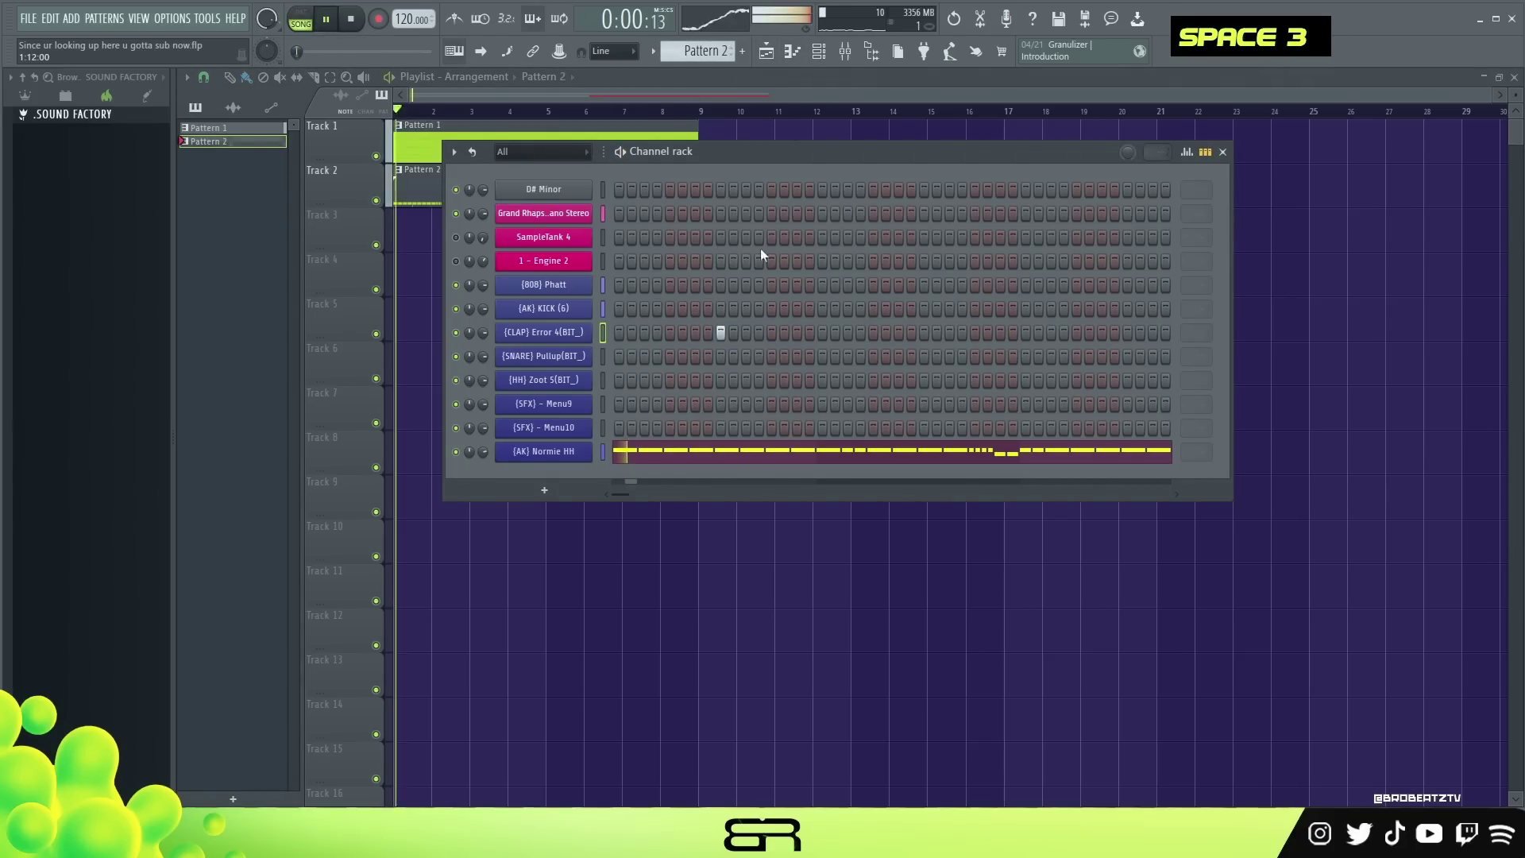
{"action": "right_click", "coordinate": [591, 332]}
{"action": "key", "text": "space"}
{"action": "left_click", "coordinate": [651, 336]}
{"action": "key", "text": "space"}
{"action": "key", "text": "space"}
{"action": "key", "text": "space"}
Step: Add (SNARE) Pullup hits on steps 19, 25, 57 and 63 of Pattern 2, checking them during playback
{"action": "left_click", "coordinate": [923, 357]}
{"action": "key", "text": "space"}
{"action": "left_click", "coordinate": [847, 356]}
{"action": "left_click", "coordinate": [544, 356]}
{"action": "key", "text": "space"}
{"action": "key", "text": "space"}
{"action": "key", "text": "space"}
{"action": "left_click", "coordinate": [665, 192]}
{"action": "left_click", "coordinate": [1330, 356]}
{"action": "left_click", "coordinate": [1407, 356]}
Step: Add (HH) Zoot 5 hits on steps 17, 21, 55, 57 and 59 while auditioning the beat
{"action": "left_click", "coordinate": [1343, 380]}
{"action": "left_click", "coordinate": [1330, 381]}
{"action": "left_click", "coordinate": [1305, 380]}
{"action": "key", "text": "space"}
{"action": "key", "text": "space"}
{"action": "left_click", "coordinate": [1355, 381]}
{"action": "left_click", "coordinate": [822, 381]}
{"action": "left_click", "coordinate": [873, 380]}
{"action": "key", "text": "space"}
{"action": "key", "text": "space"}
Step: Add (SFX) Menu9 hits on steps 21, 29, 53 and 61, Menu10 hits on 25 and 57, and a Zoot 5 hit on 27
{"action": "left_click", "coordinate": [873, 404]}
{"action": "left_click", "coordinate": [924, 428]}
{"action": "key", "text": "space"}
{"action": "key", "text": "space"}
{"action": "left_click", "coordinate": [949, 380]}
{"action": "key", "text": "space"}
{"action": "key", "text": "space"}
{"action": "left_click", "coordinate": [974, 404]}
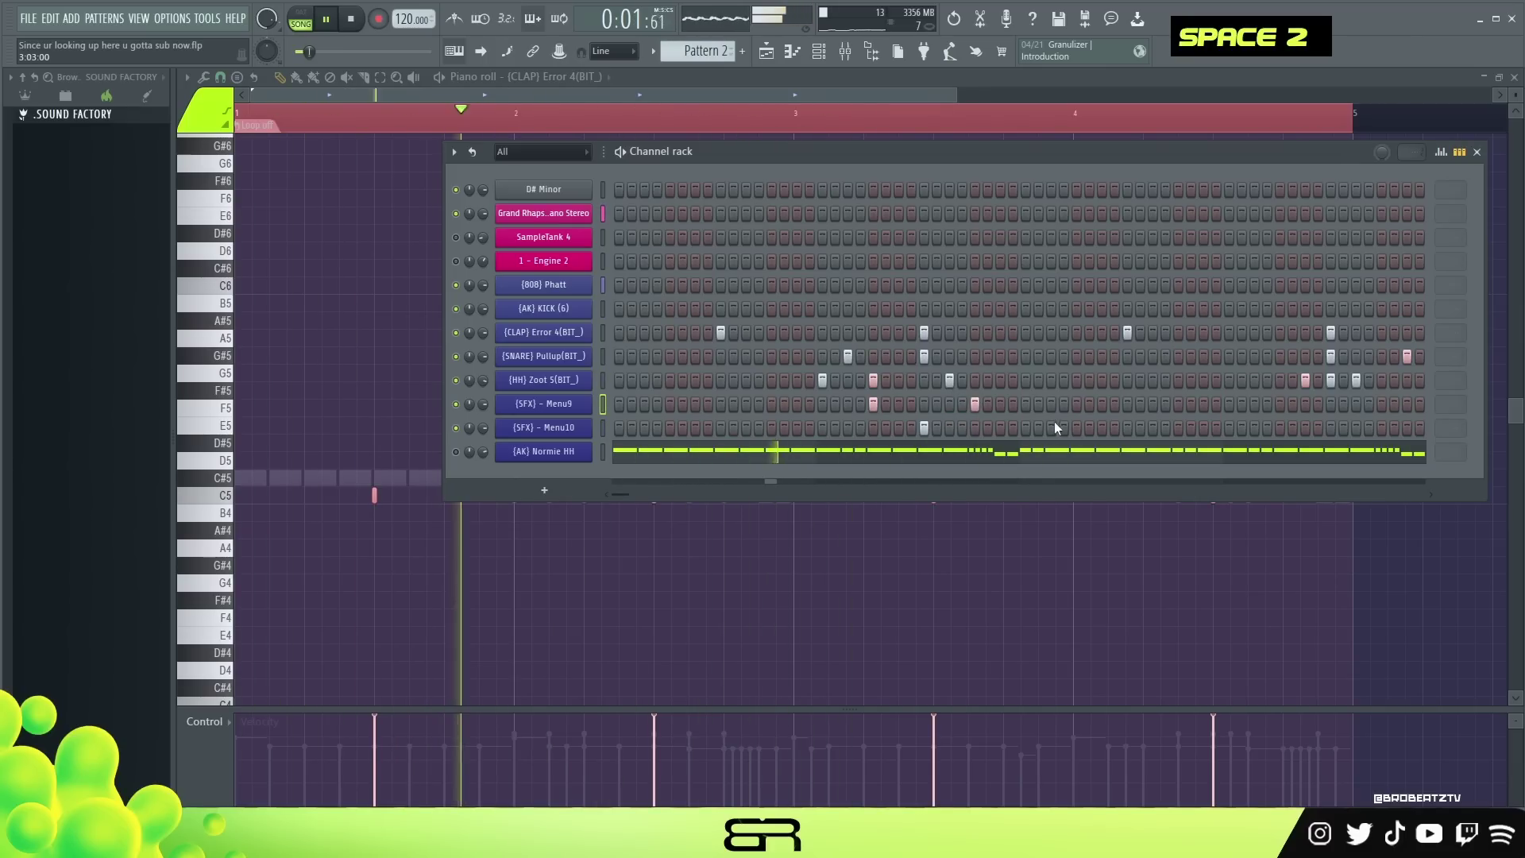
{"action": "left_click", "coordinate": [1280, 405]}
{"action": "left_click", "coordinate": [1381, 404]}
{"action": "left_click", "coordinate": [1330, 428]}
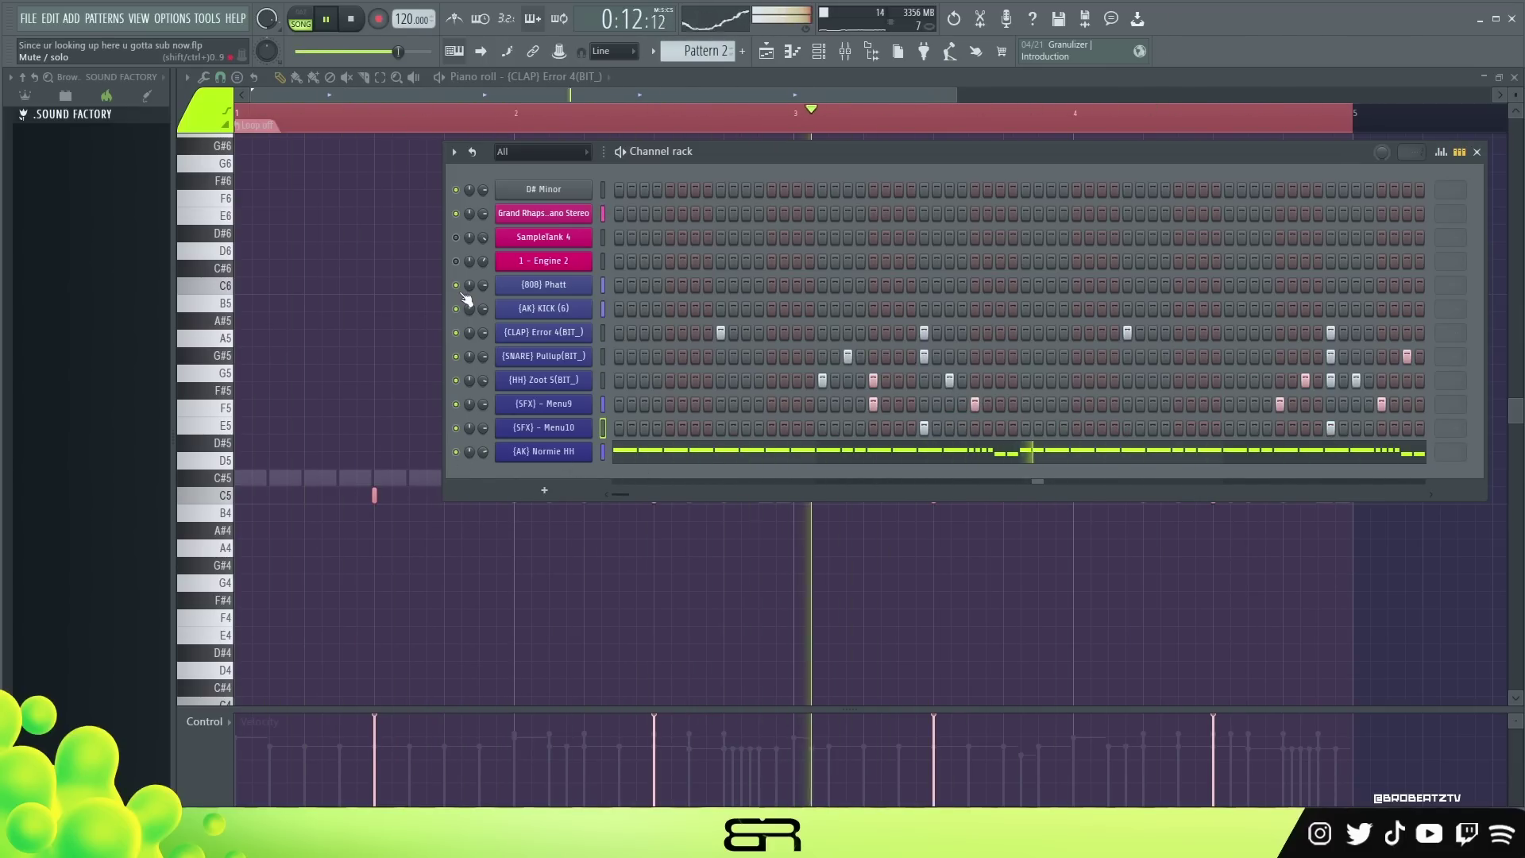
Step: Play the full beat and unmute the SampleTank 4 and Engine 2 channels
{"action": "key", "text": "space"}
{"action": "key", "text": "space"}
{"action": "key", "text": "space"}
{"action": "double_click", "coordinate": [455, 237]}
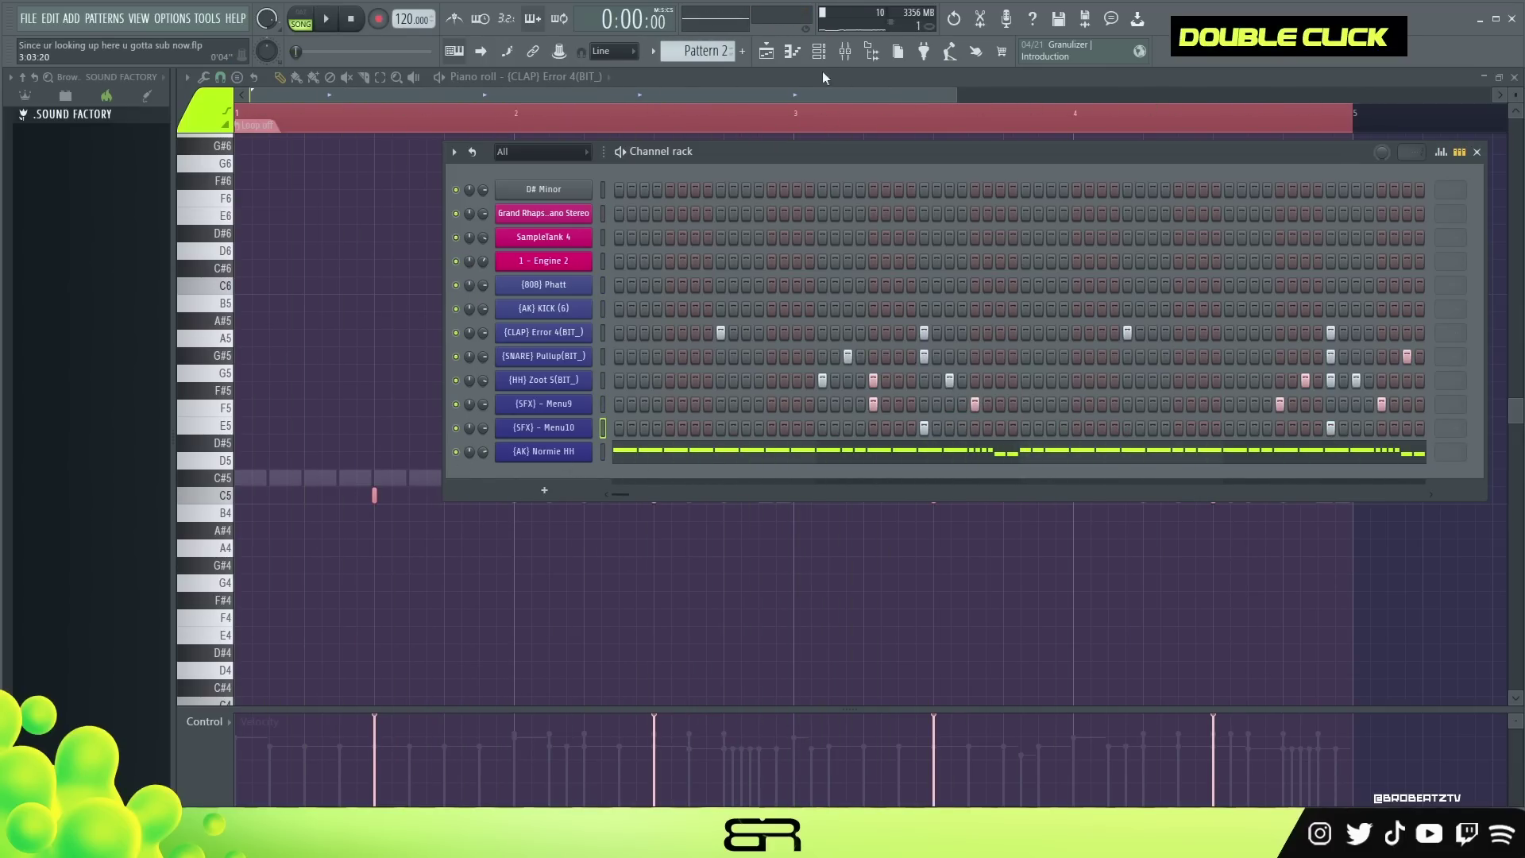
Step: Open the mixer over the playlist and enable the effect slots on inserts 1 to 3
{"action": "left_click", "coordinate": [766, 51]}
{"action": "left_click", "coordinate": [846, 54]}
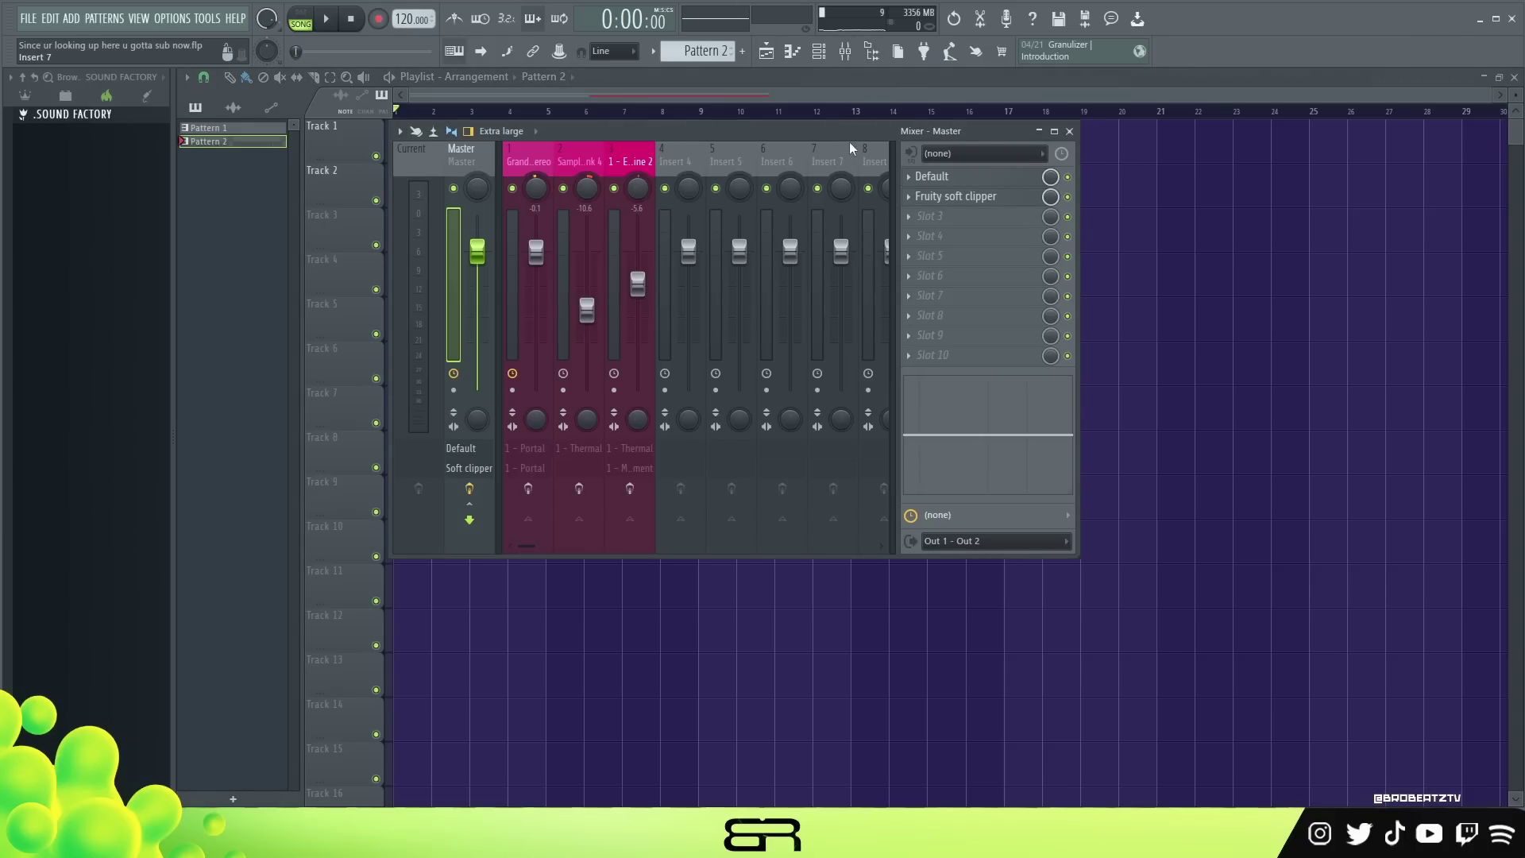
{"action": "left_click_drag", "start_coordinate": [849, 141], "coordinate": [1021, 151]}
{"action": "double_click", "coordinate": [823, 500]}
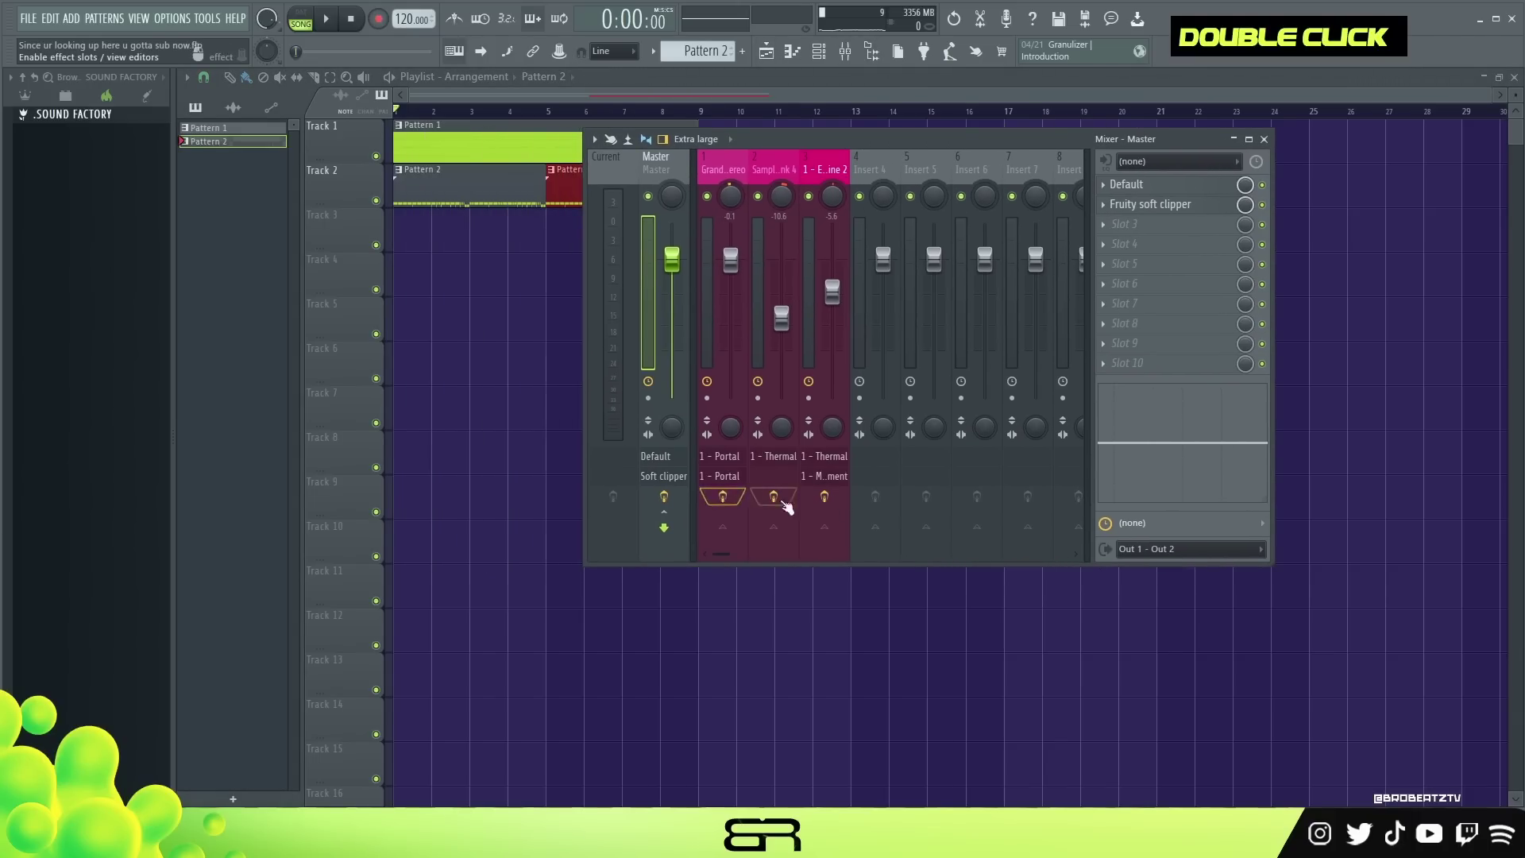
Step: Arrange the channel rack below the mixer and open the Master track's Parametric EQ 2 above it
{"action": "left_click", "coordinate": [820, 54]}
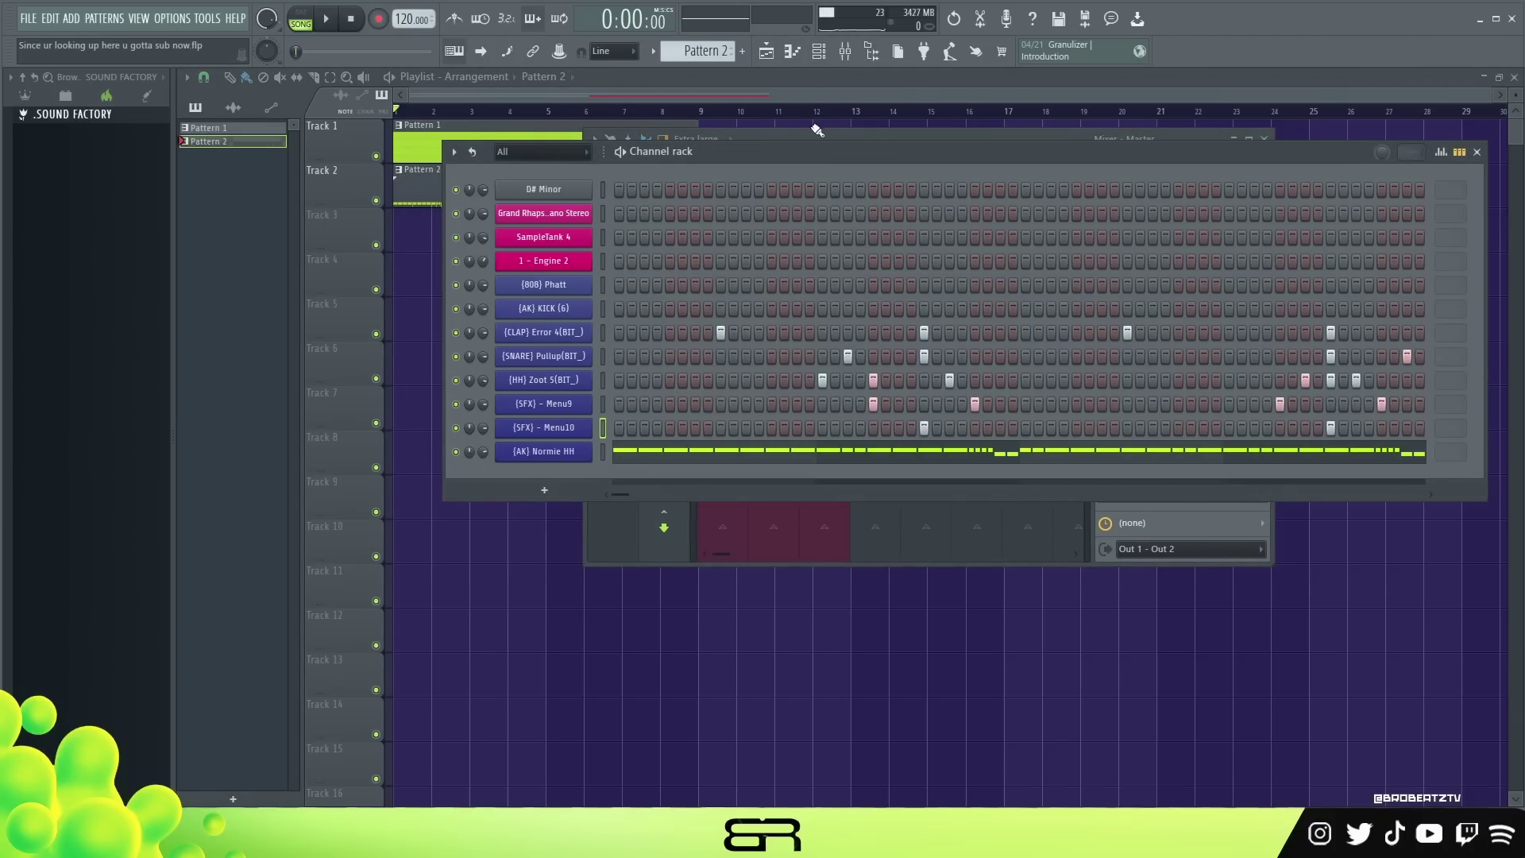
{"action": "left_click_drag", "start_coordinate": [792, 139], "coordinate": [612, 403]}
{"action": "left_click", "coordinate": [654, 159]}
{"action": "left_click", "coordinate": [1160, 191]}
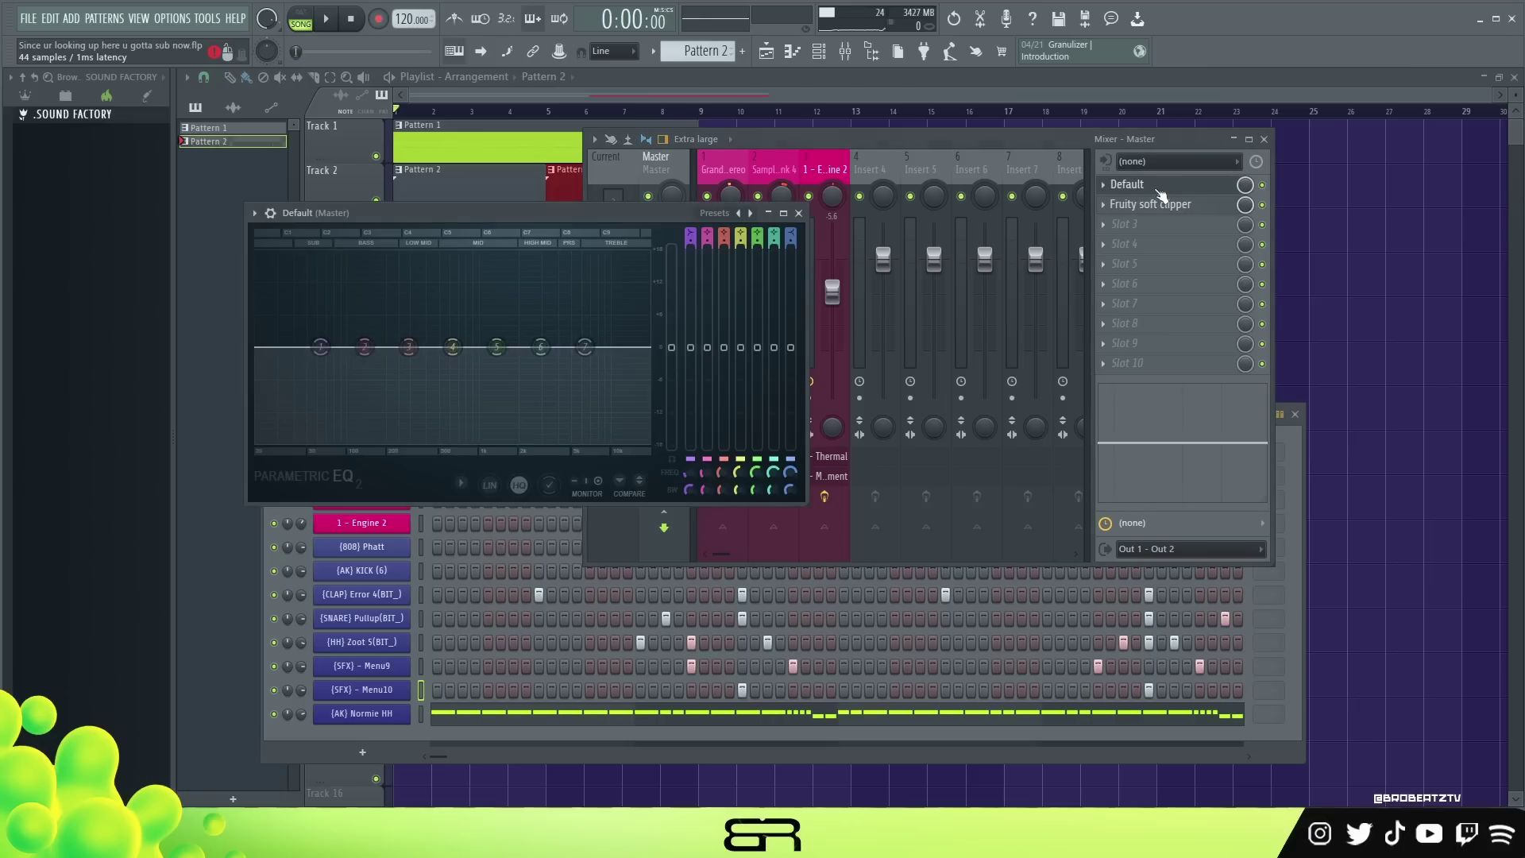
{"action": "left_click_drag", "start_coordinate": [593, 210], "coordinate": [680, 105]}
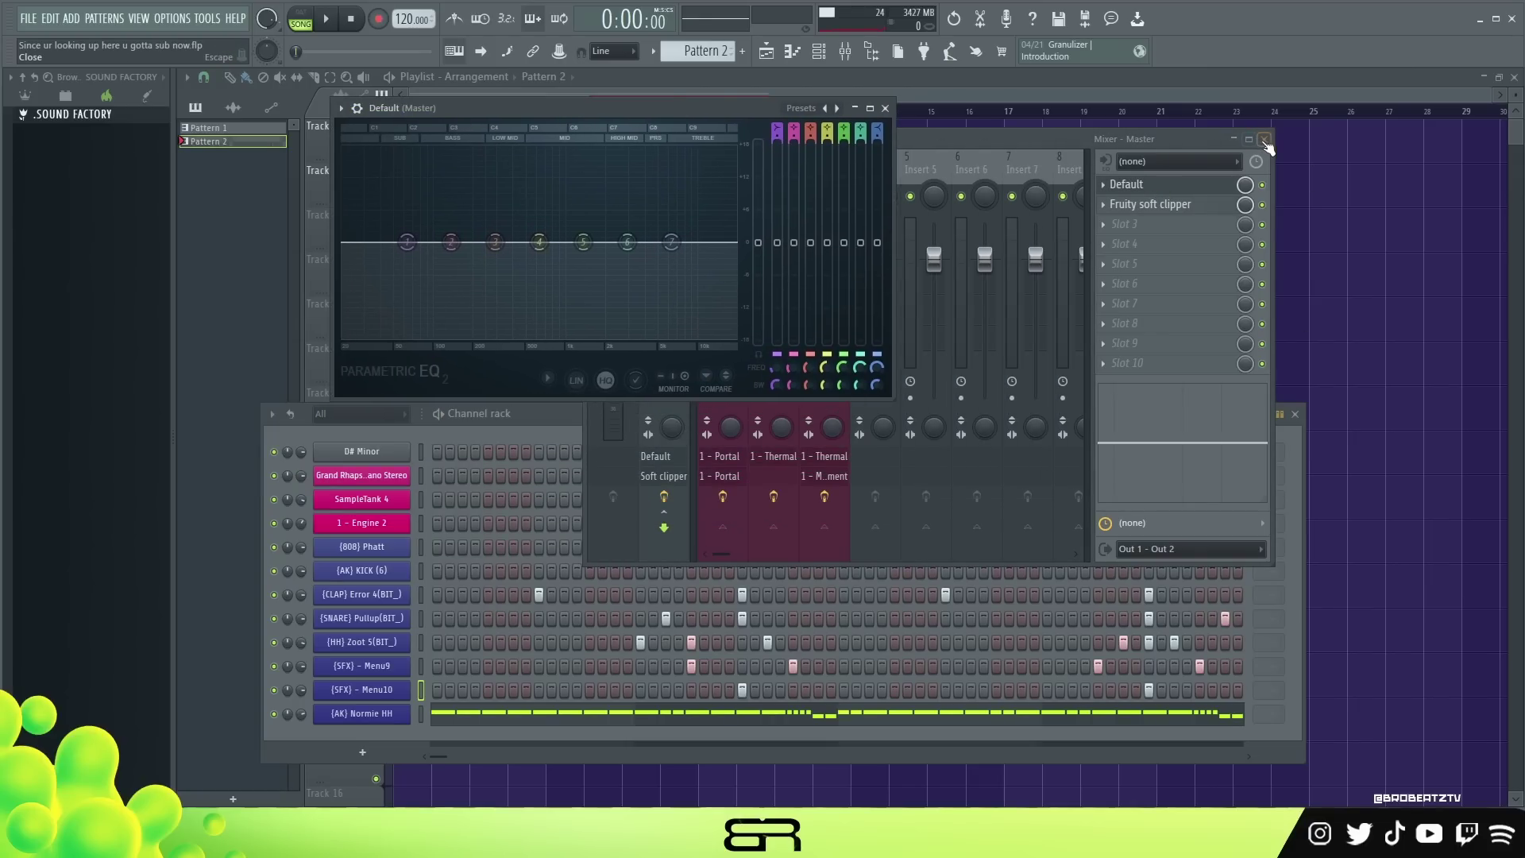
Step: Play the beat and lower the Engine 2 mixer track's volume to about -7.3 dB
{"action": "key", "text": "space"}
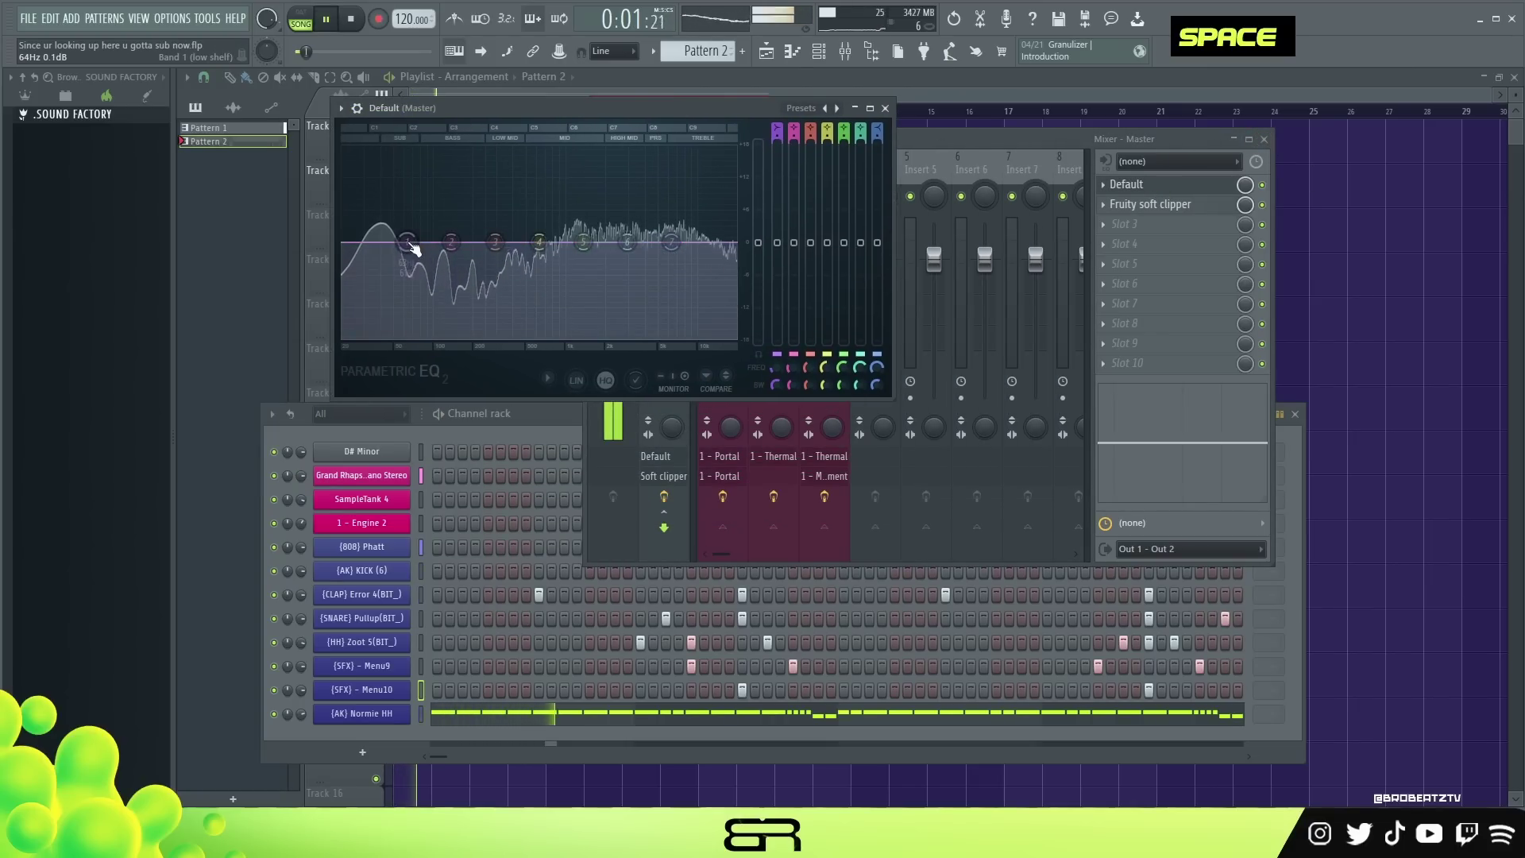
{"action": "left_click", "coordinate": [807, 114]}
{"action": "mouse_move", "coordinate": [893, 116]}
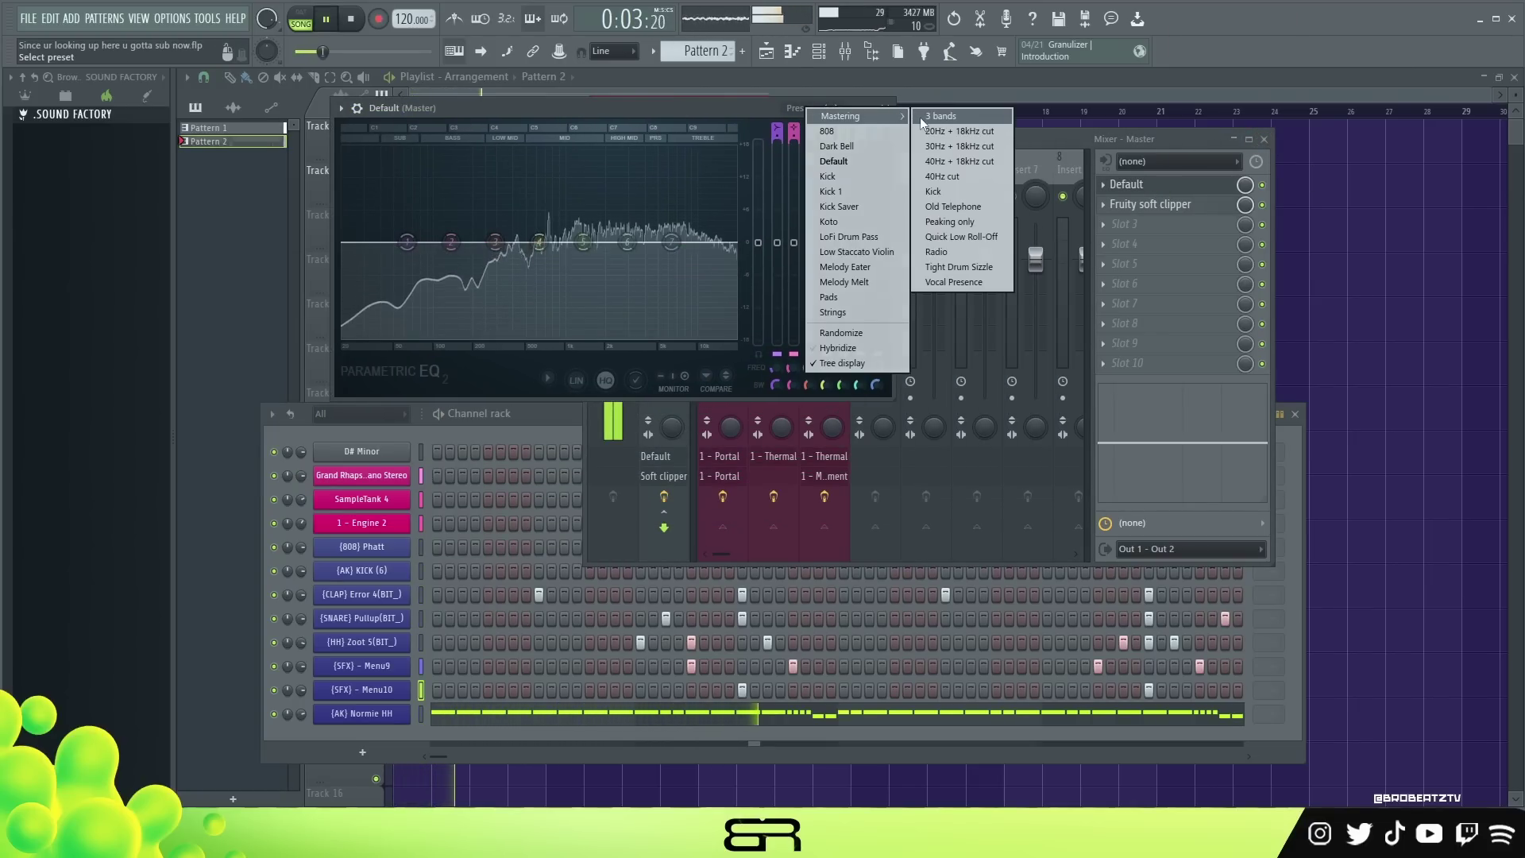
{"action": "left_click", "coordinate": [840, 470]}
{"action": "left_click_drag", "start_coordinate": [833, 294], "coordinate": [832, 304]}
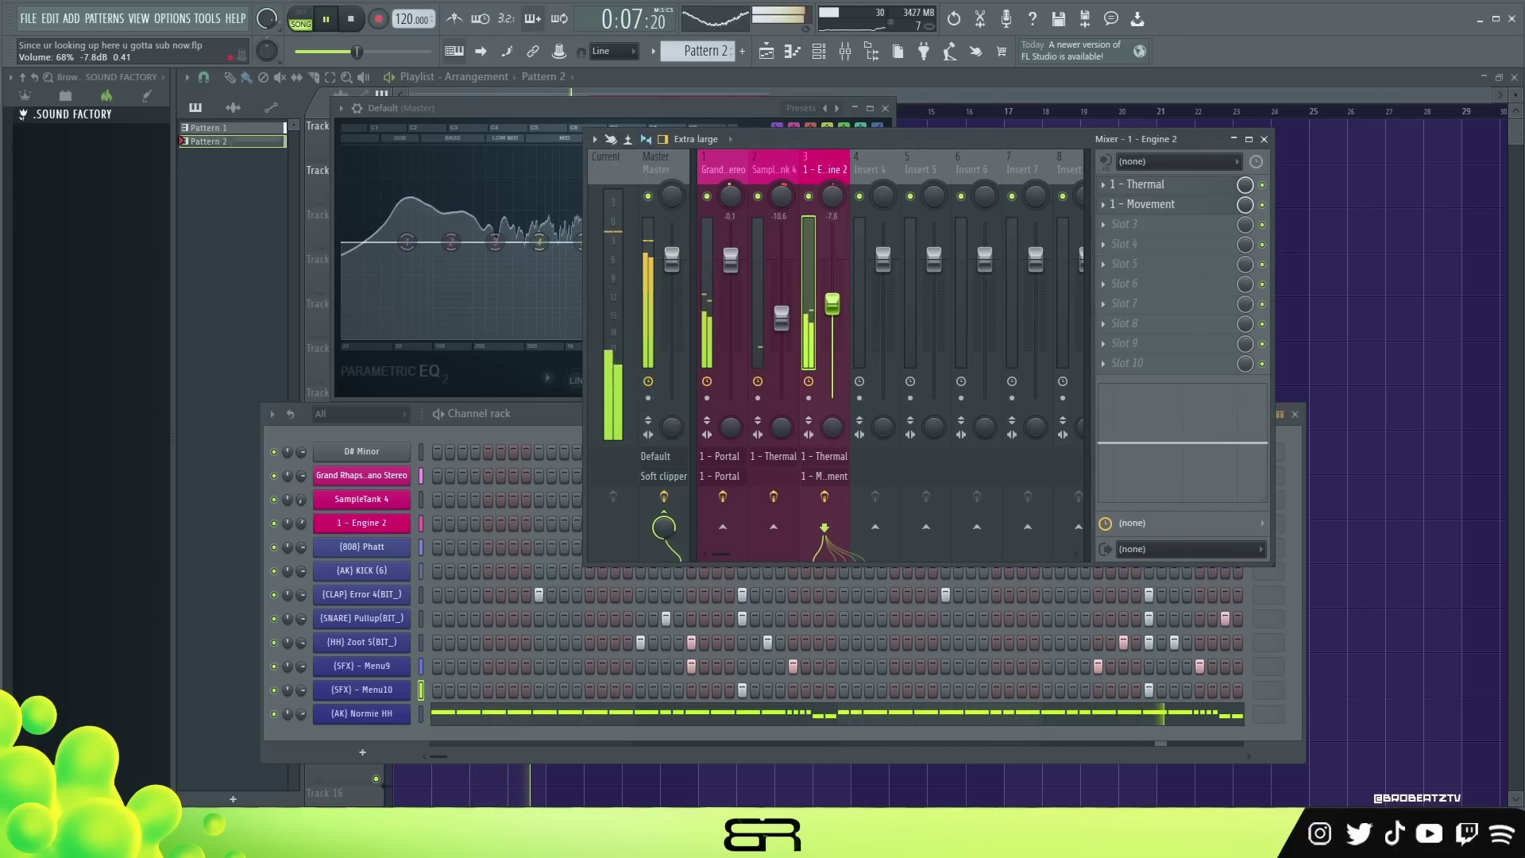
Step: Load the 20Hz + 18kHz cut mastering preset in the Master track's Parametric EQ 2
{"action": "left_click", "coordinate": [573, 149]}
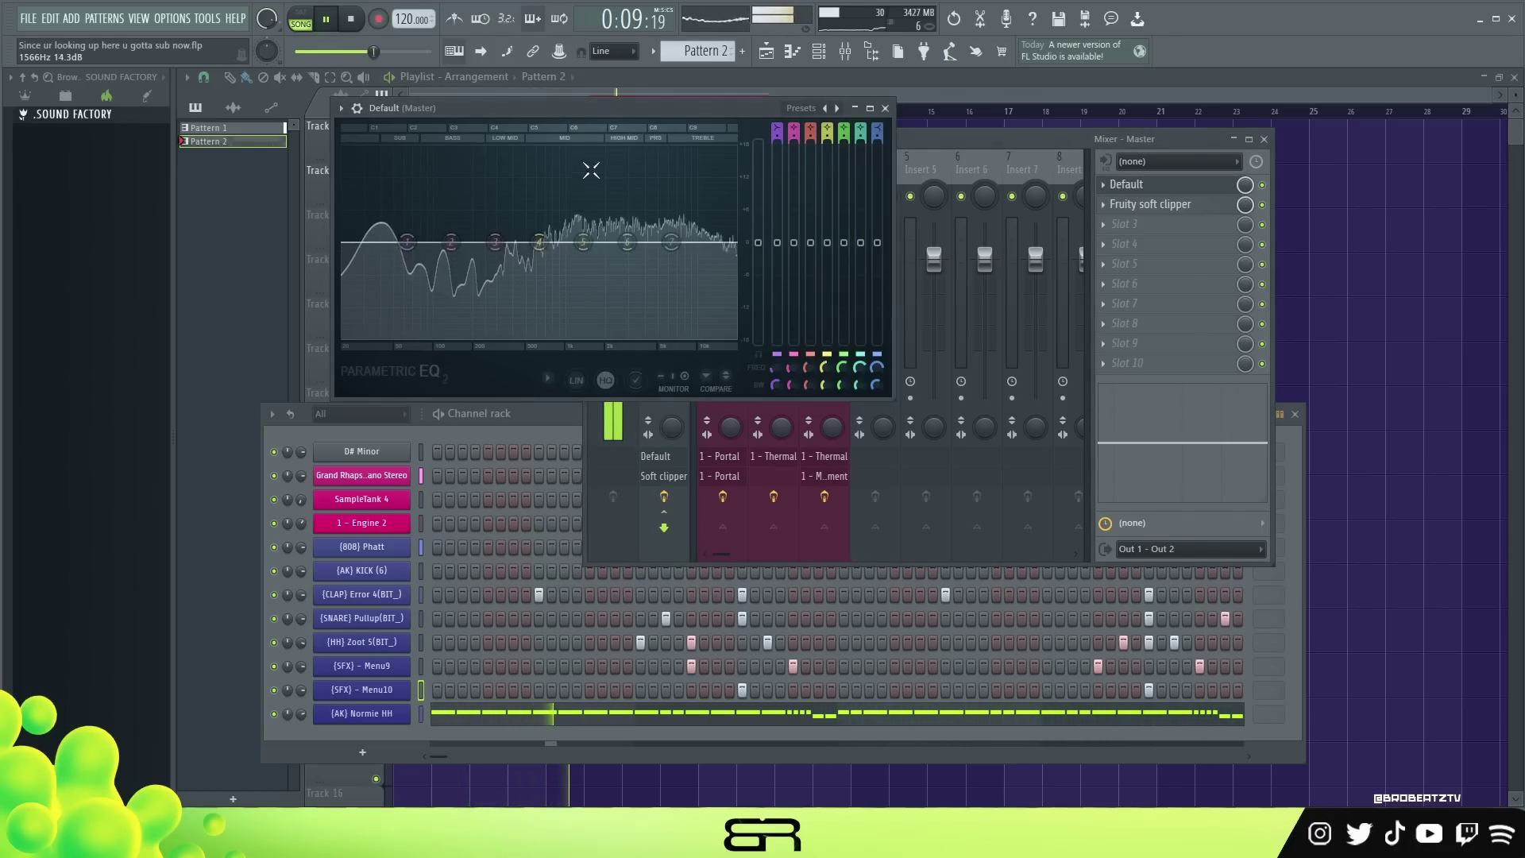
{"action": "left_click", "coordinate": [802, 111]}
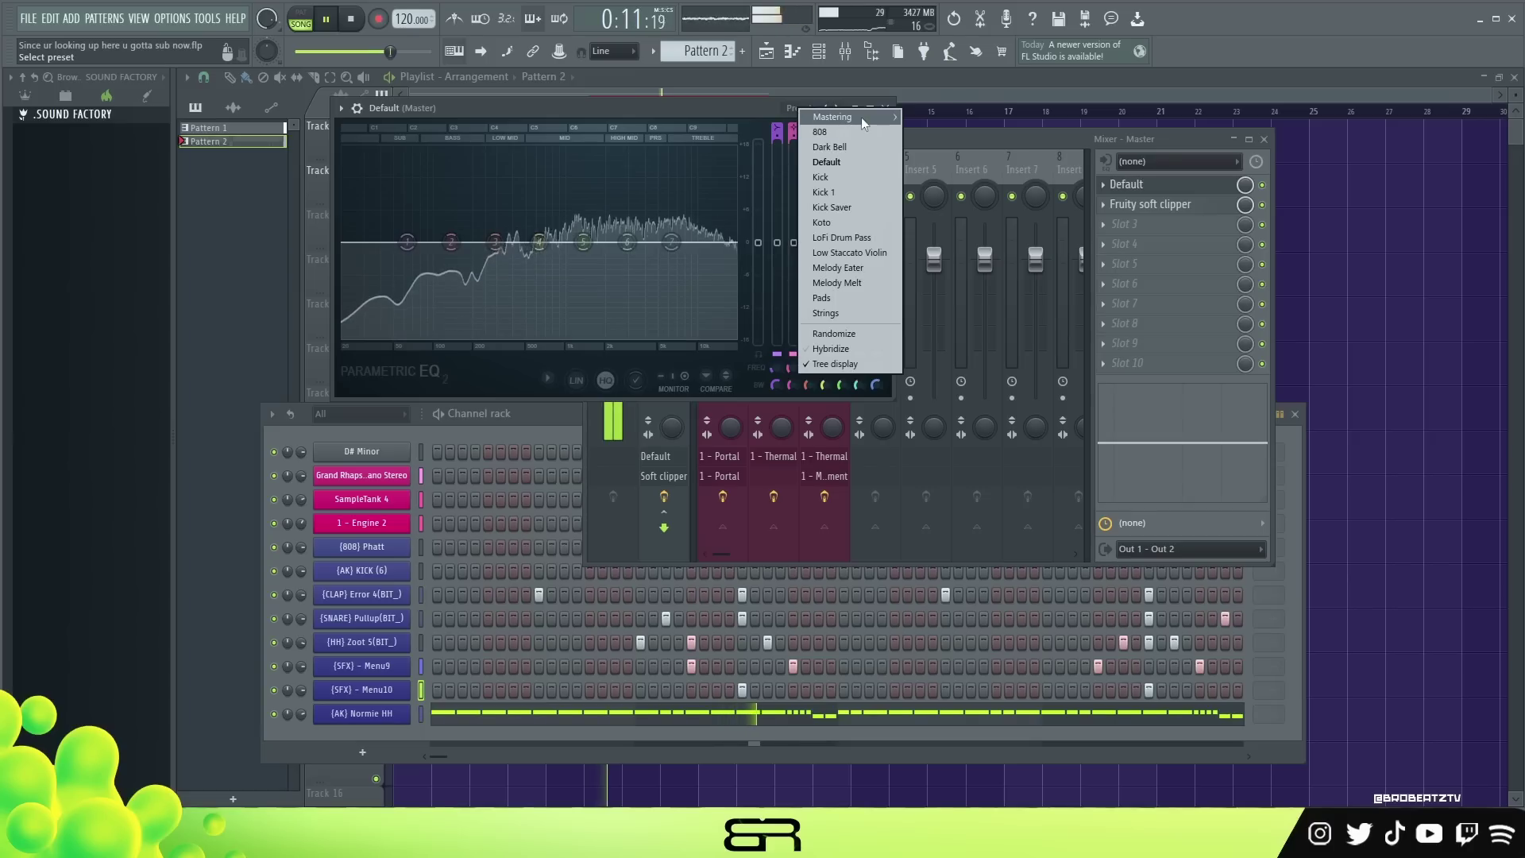
{"action": "mouse_move", "coordinate": [861, 116]}
{"action": "left_click", "coordinate": [944, 131]}
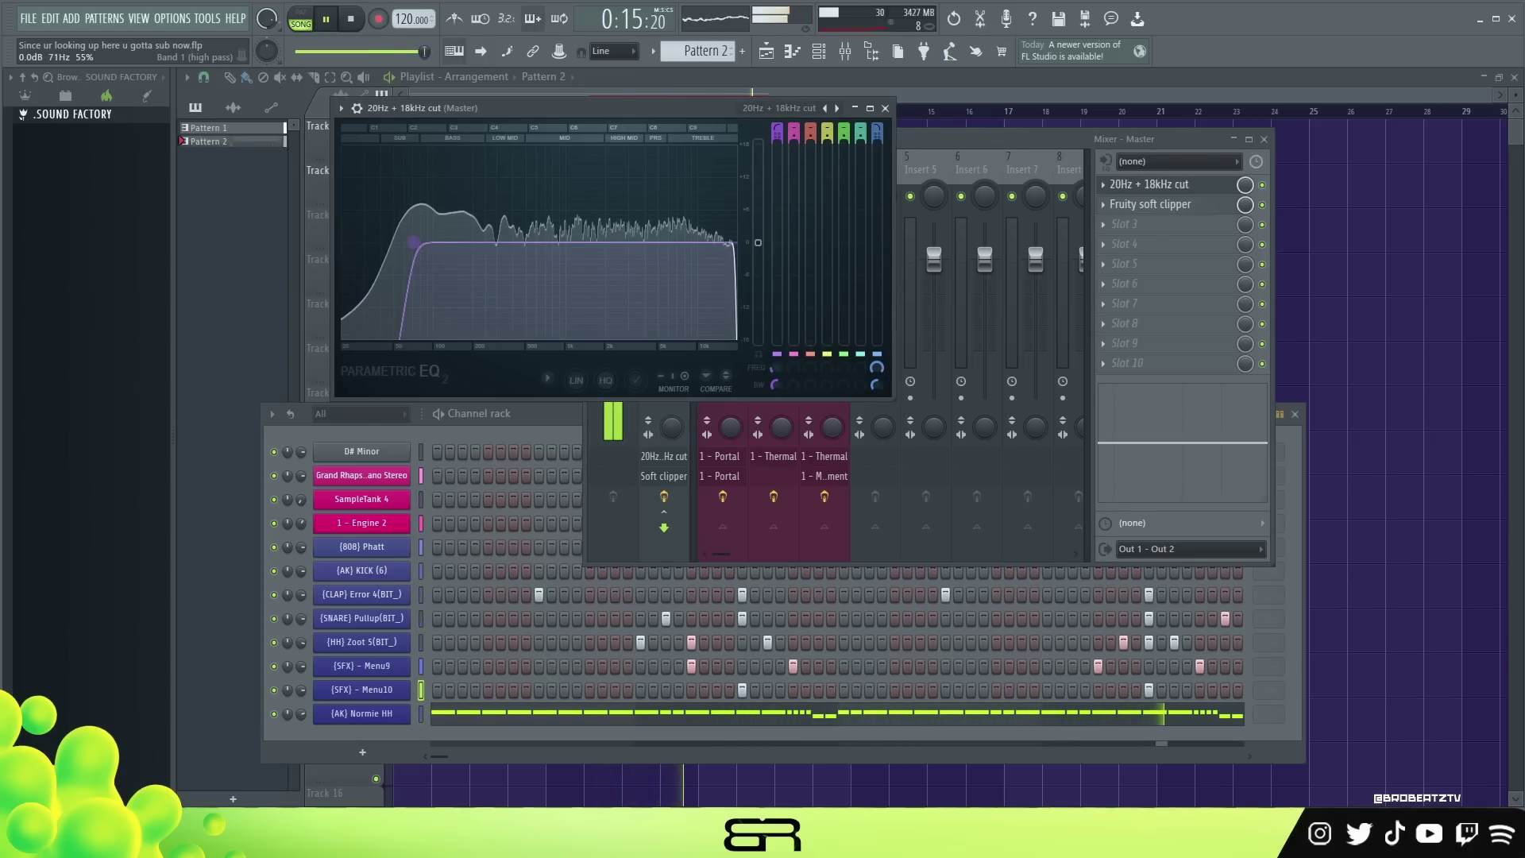
Step: Move the Master EQ's band 1 high-pass to about 33 Hz and adjust its bandwidth for a smooth low cut
{"action": "scroll", "coordinate": [391, 249], "scroll_direction": "up", "scroll_amount": 2}
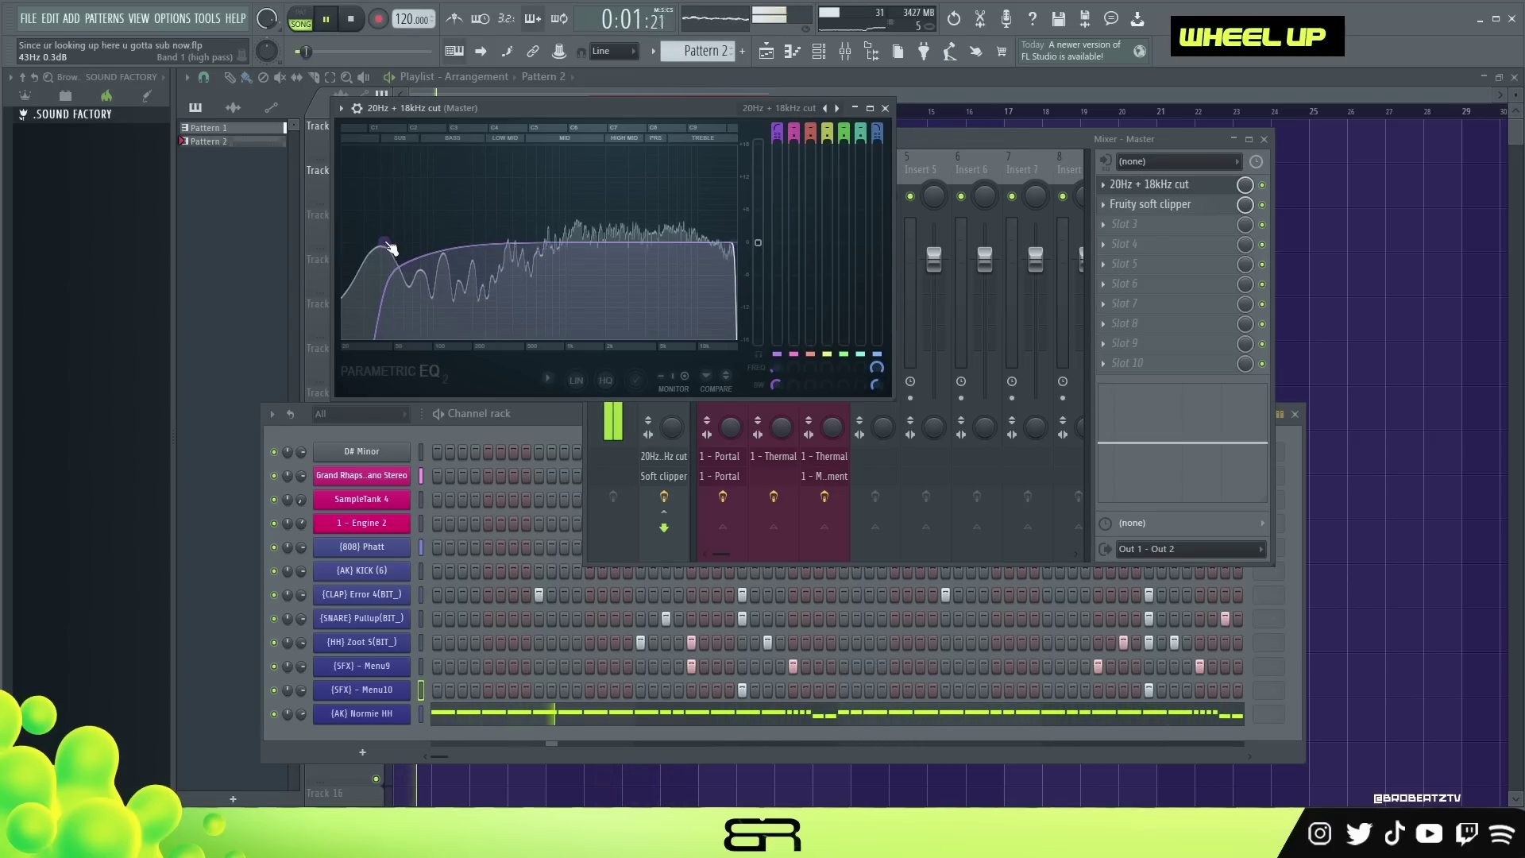
{"action": "scroll", "coordinate": [391, 248], "scroll_direction": "down", "scroll_amount": 2}
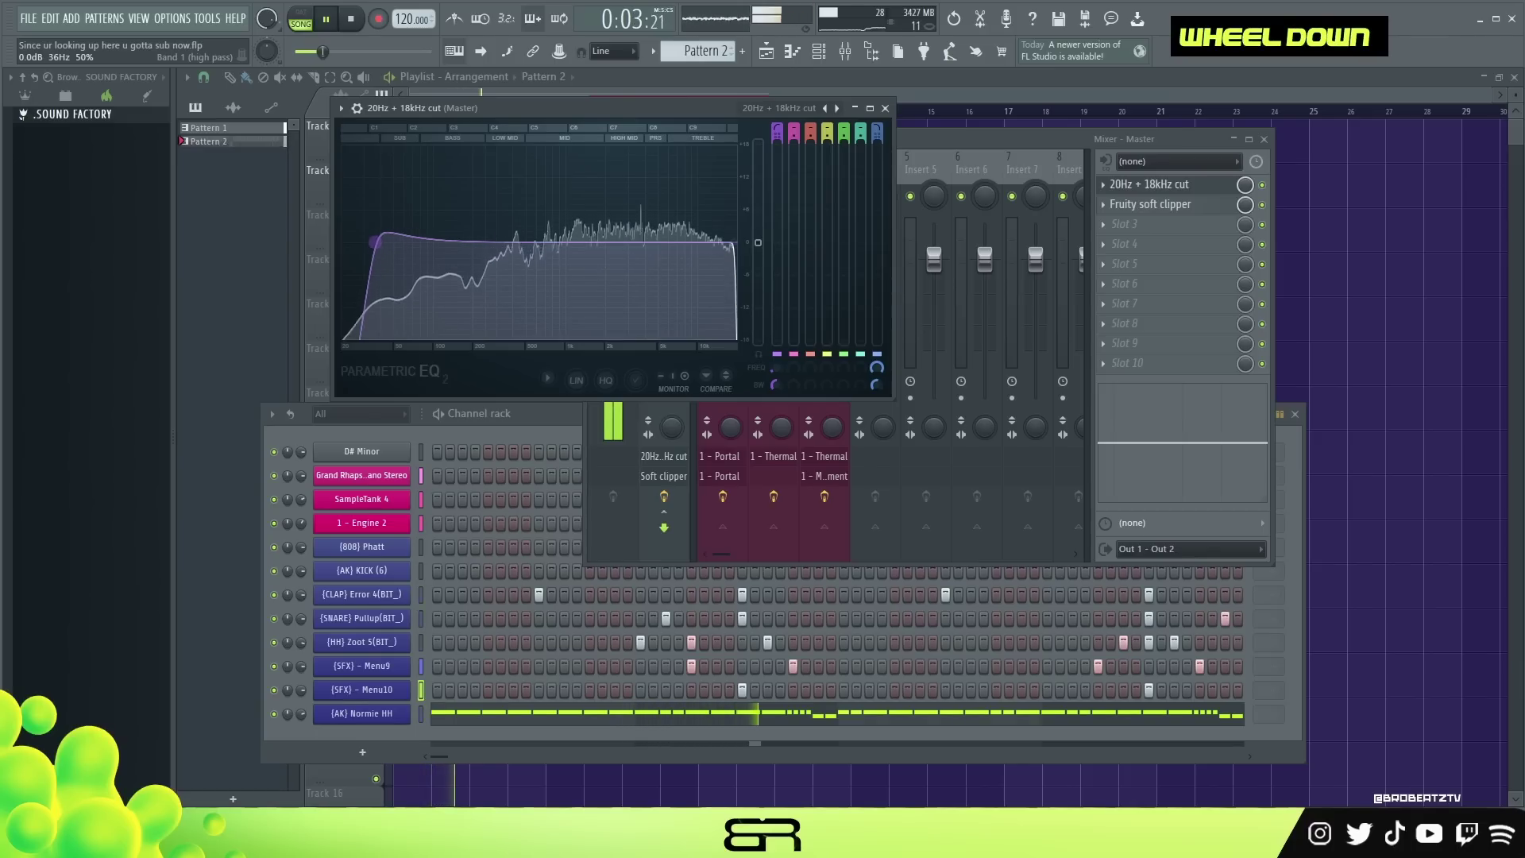
{"action": "scroll", "coordinate": [381, 241], "scroll_direction": "up", "scroll_amount": 1}
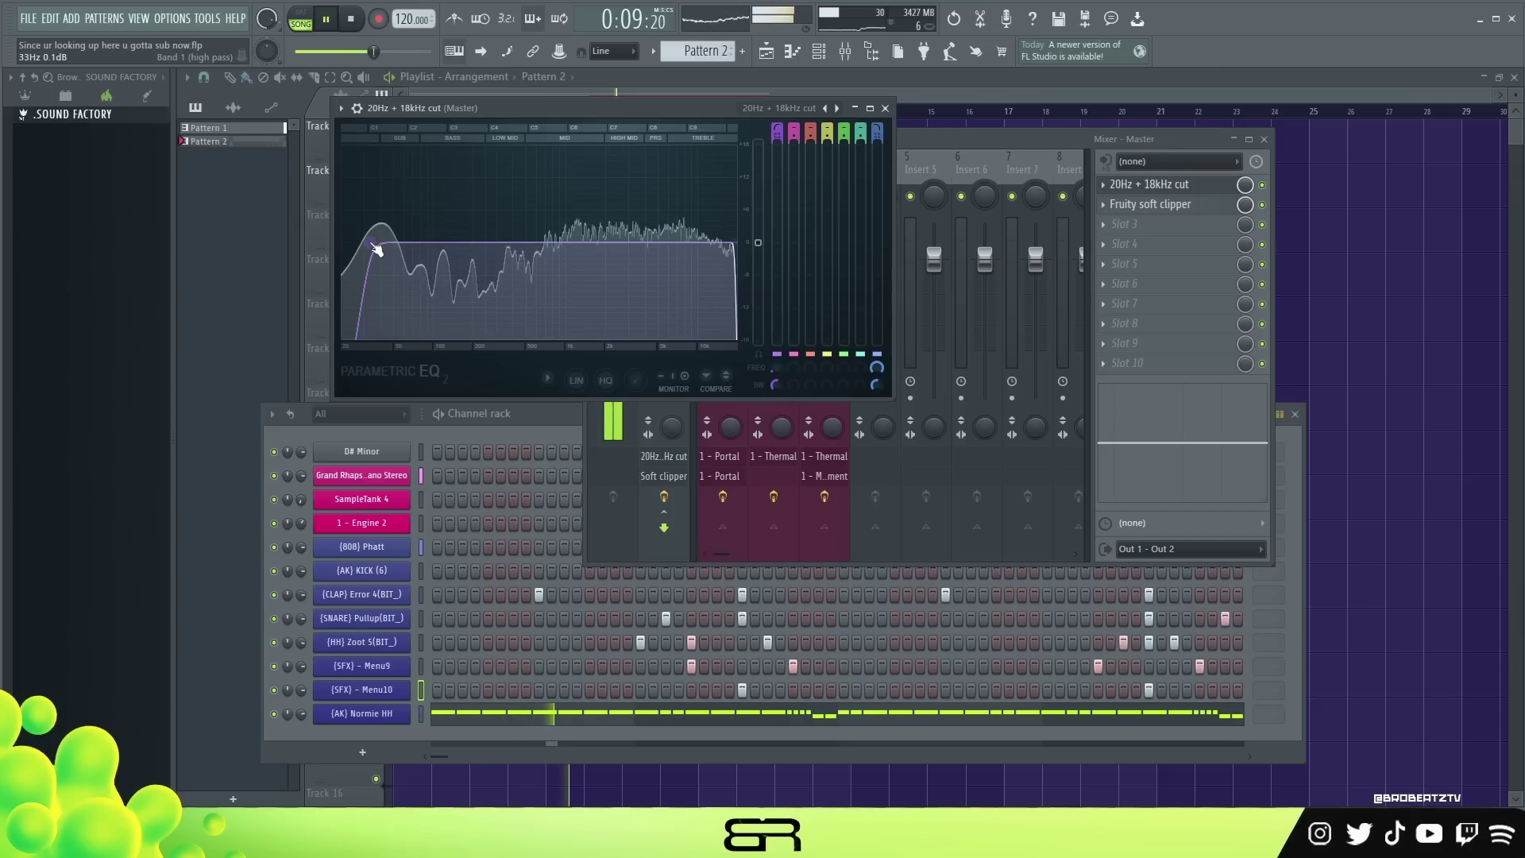
Step: Give the Master track's built-in mixer EQ a slight midrange boost, close the mixer and stop playback
{"action": "left_click", "coordinate": [1205, 459]}
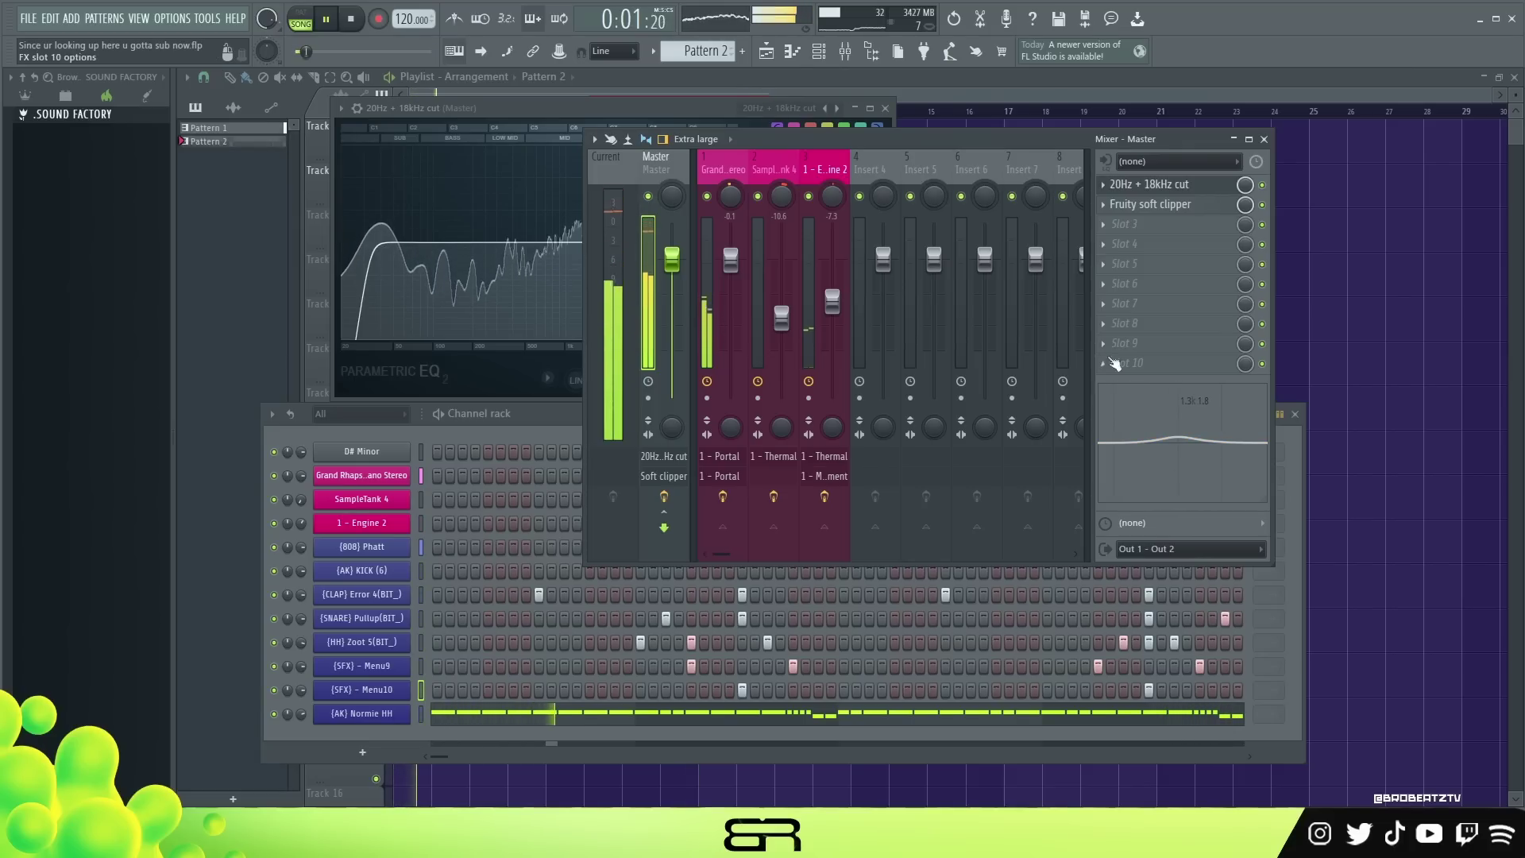
{"action": "left_click", "coordinate": [1263, 140]}
{"action": "key", "text": "space"}
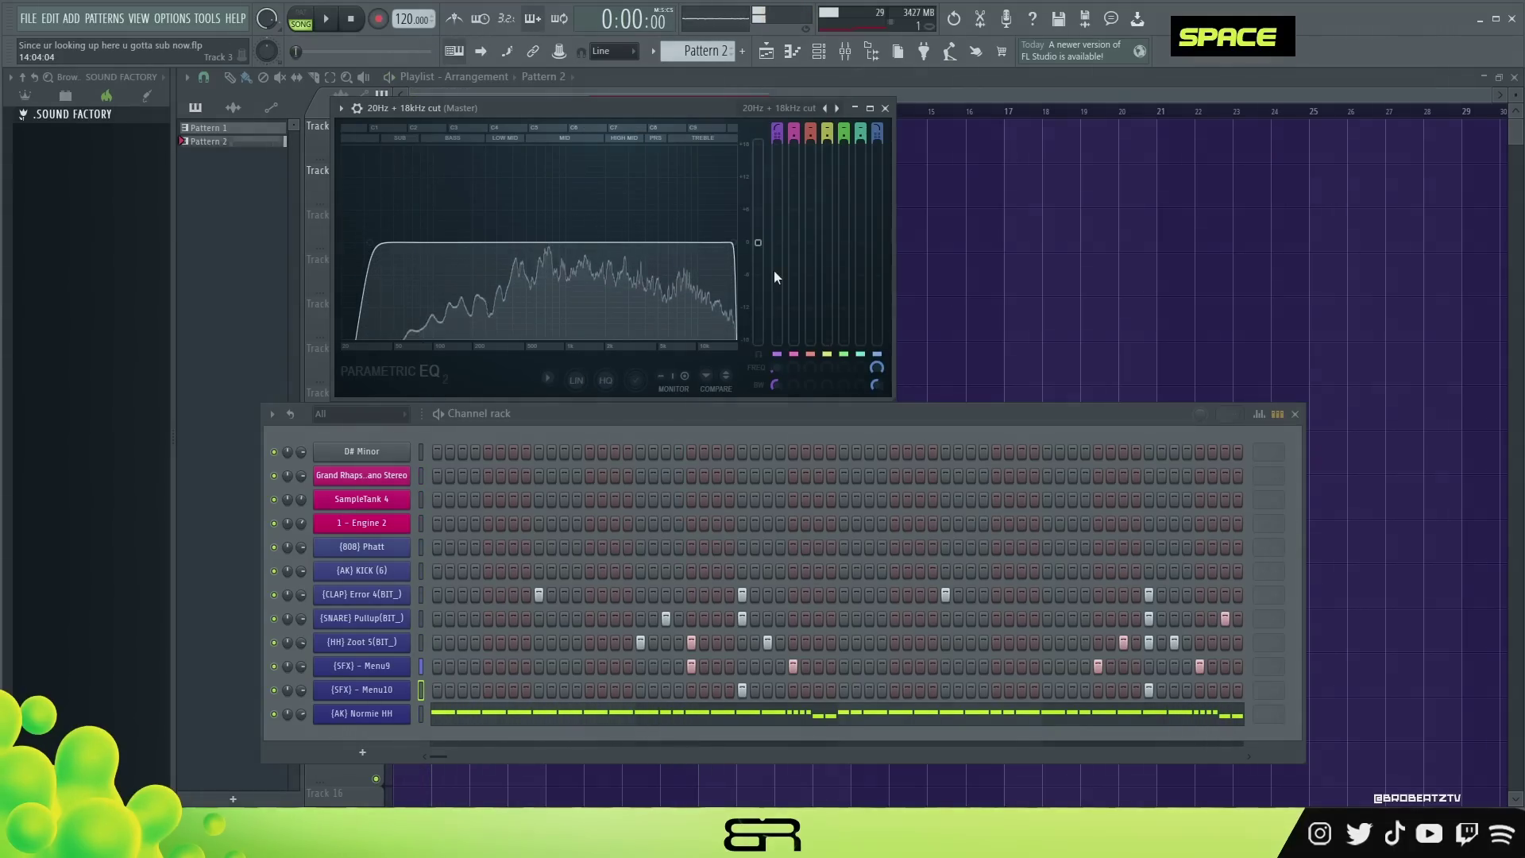